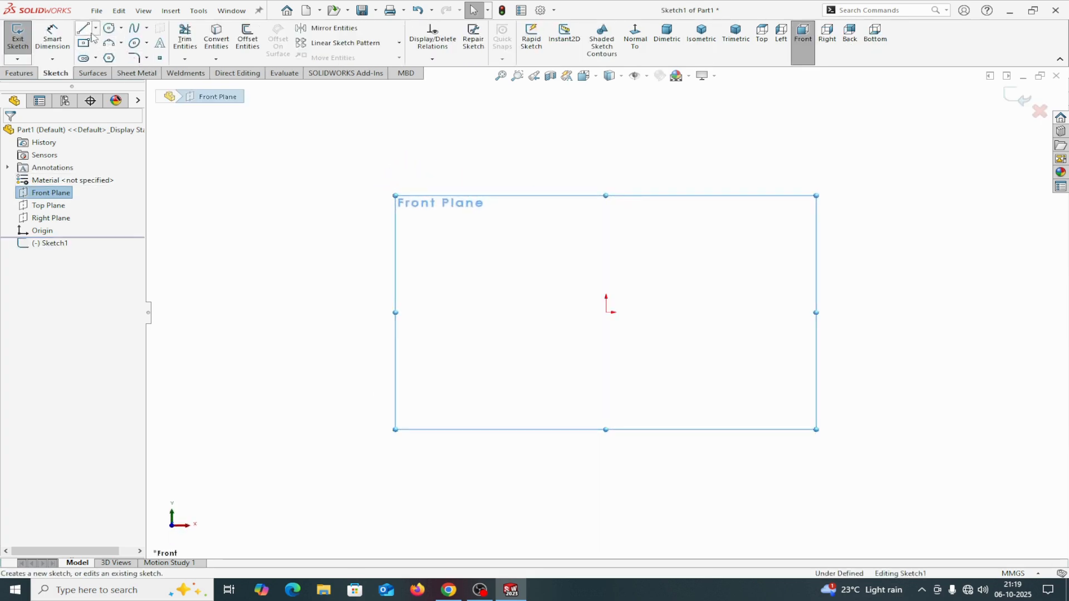
Sketch a six-sided inscribed-circle polygon centred on the origin, about 69 mm across flats.
click(109, 58)
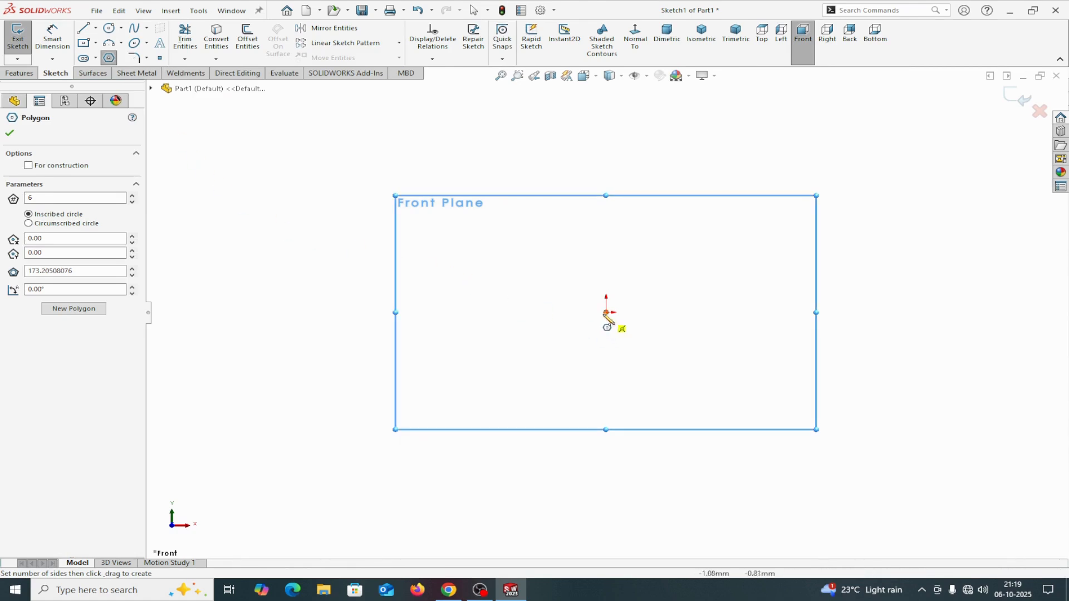
drag(607, 313, 537, 261)
right_click(537, 261)
click(555, 265)
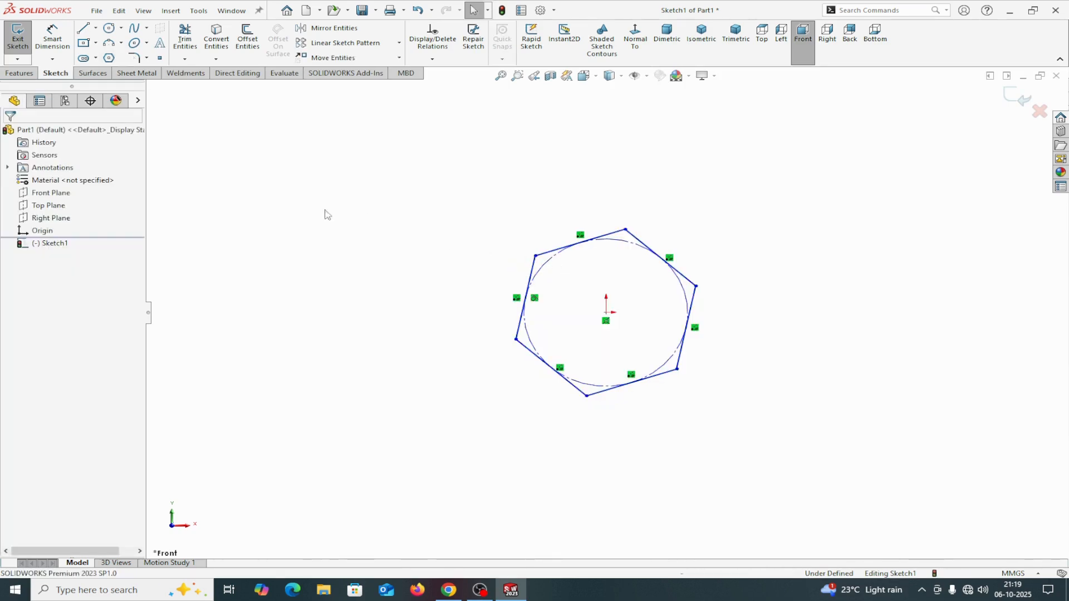
Dimension the distance between two opposite parallel sides of the hexagon as 20 mm.
click(52, 38)
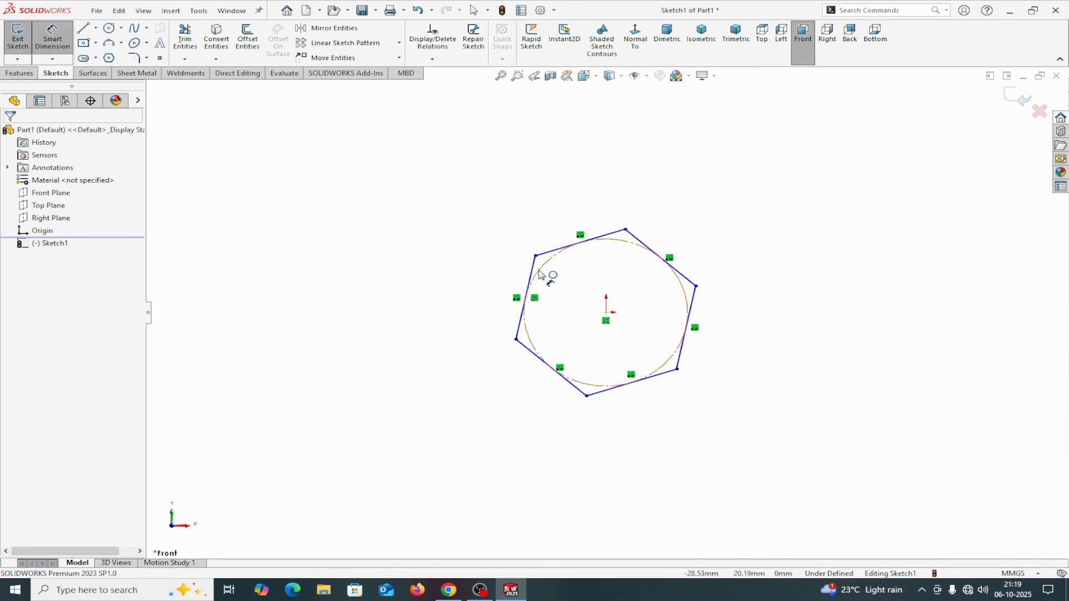
click(530, 279)
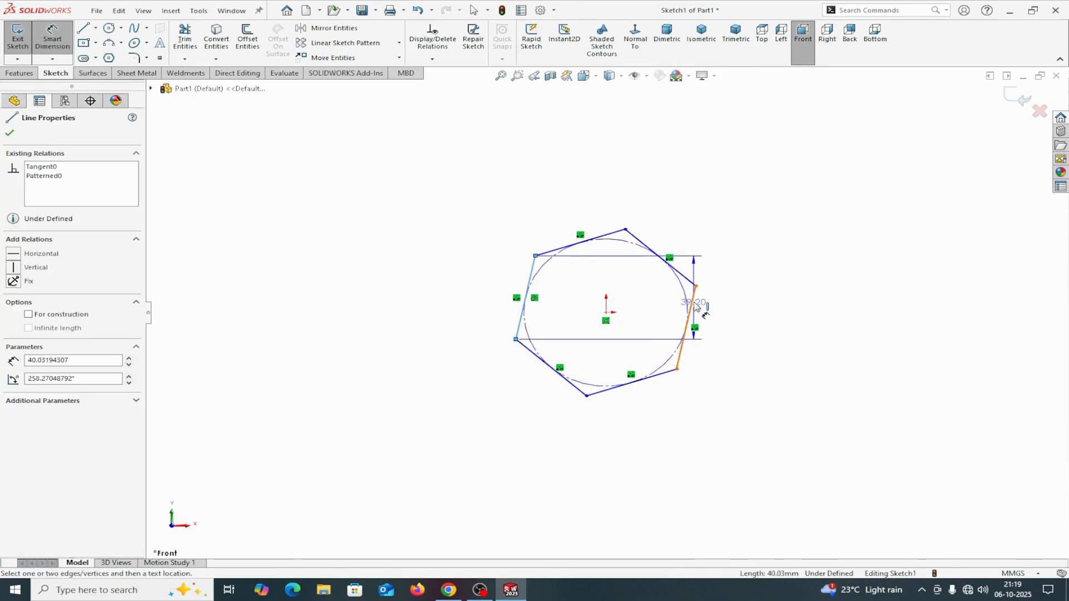
click(694, 306)
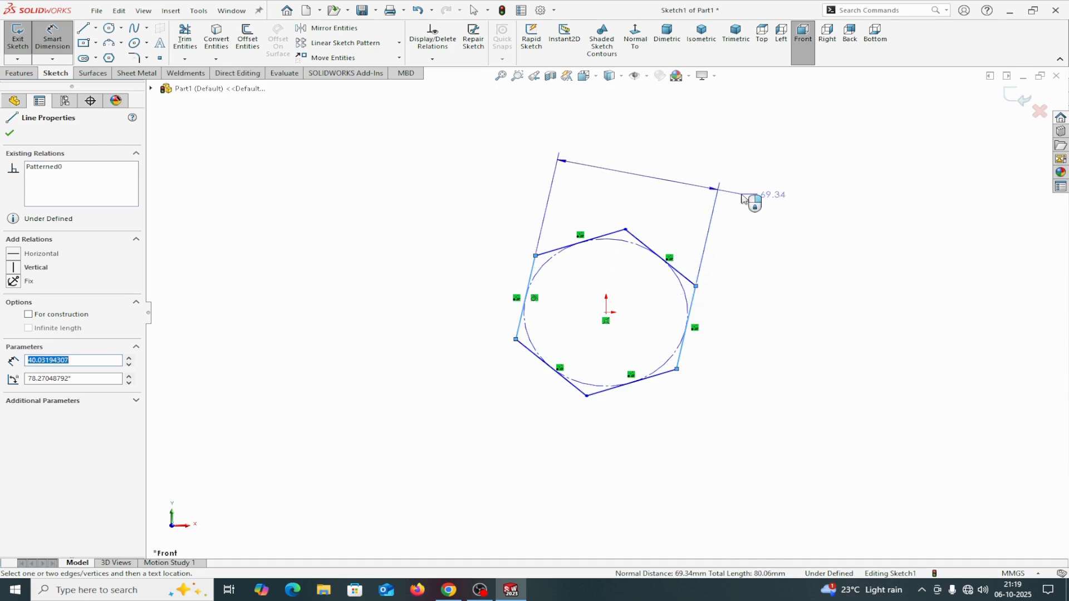
click(742, 198)
text(20)
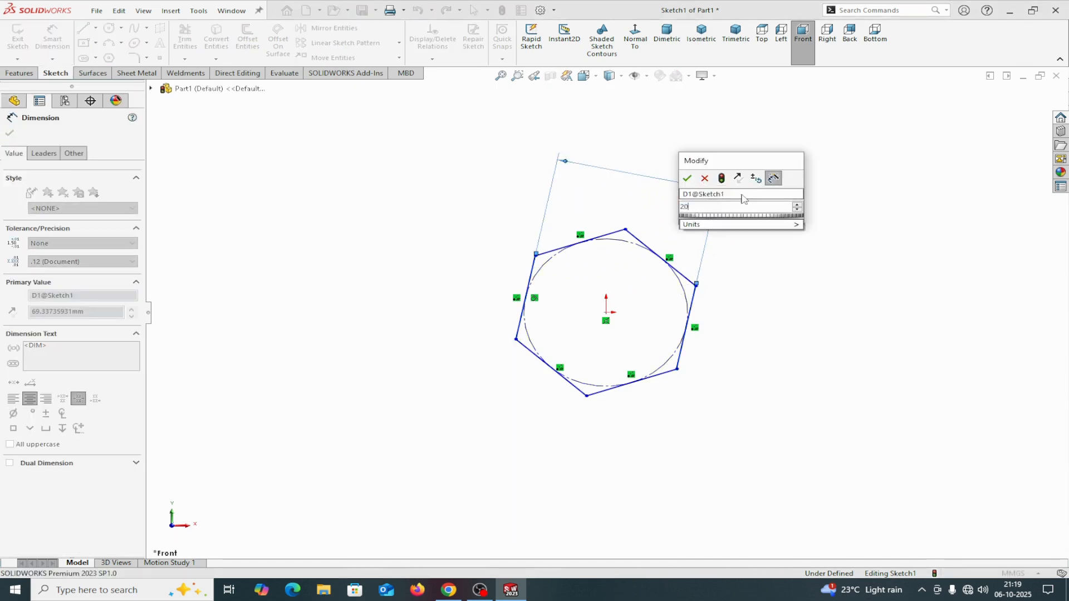
click(687, 178)
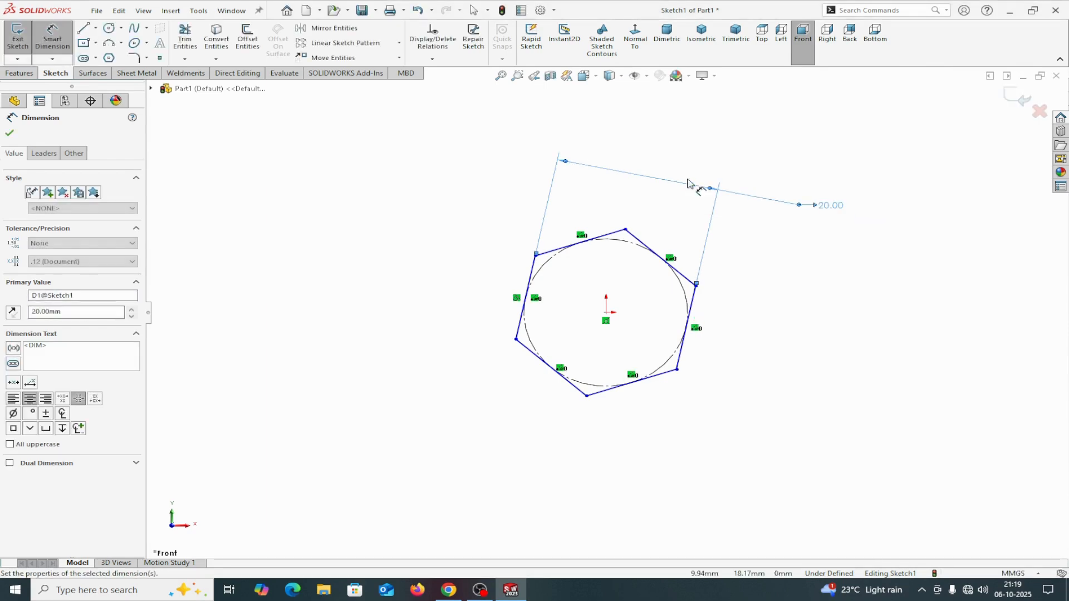
click(12, 134)
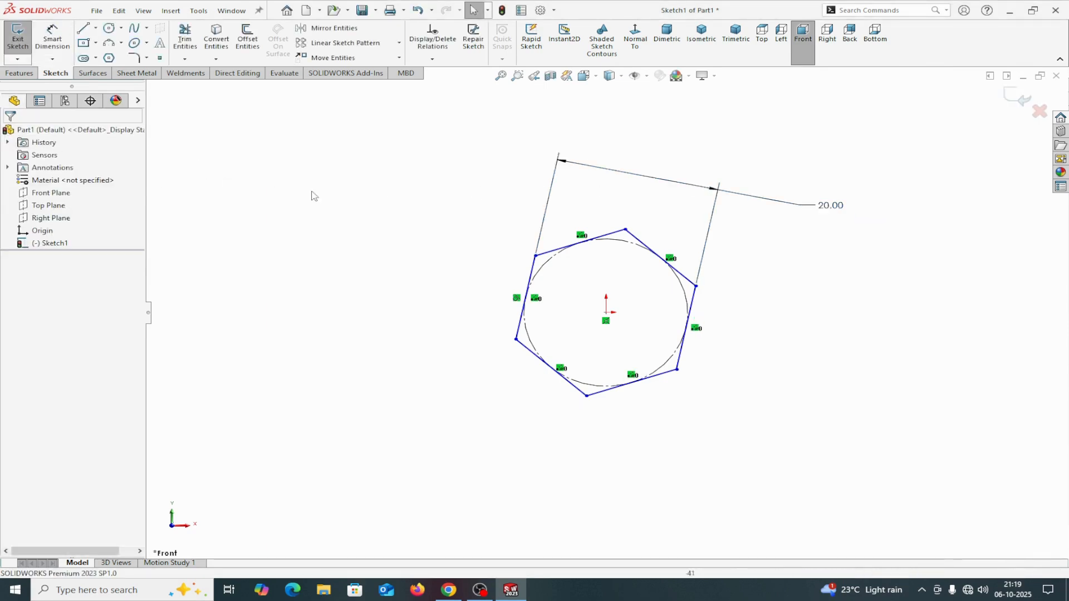
Add a Vertical relation to the hexagon's left slanted side.
click(534, 271)
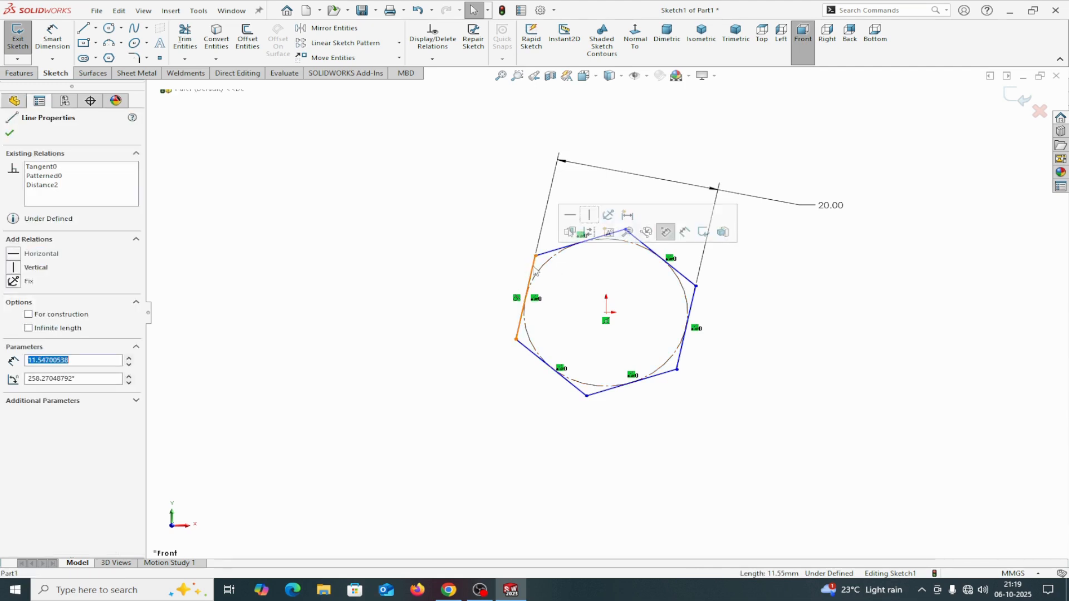
click(590, 218)
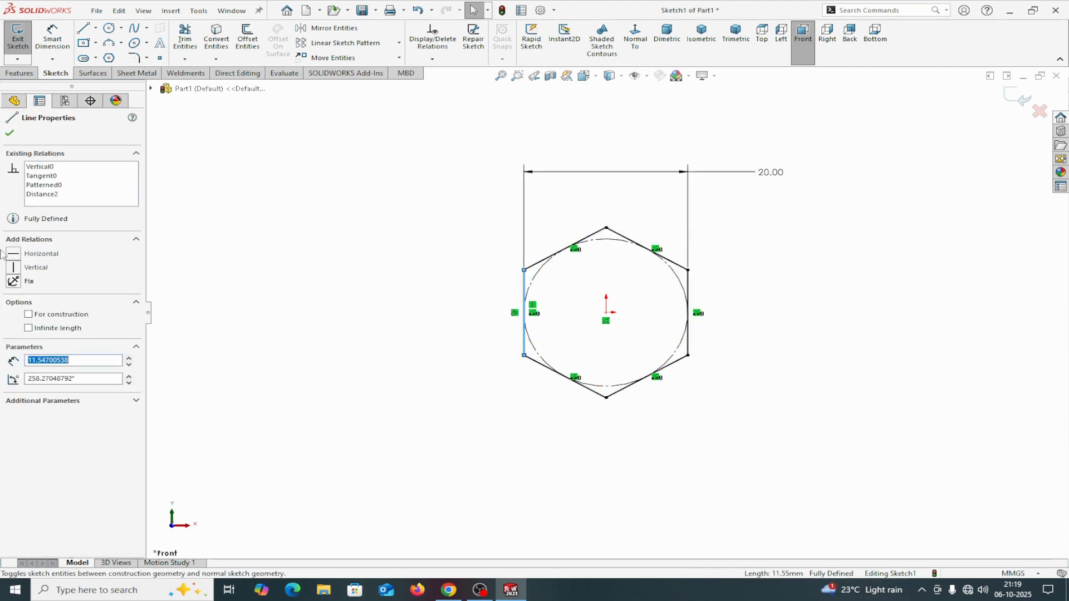
click(10, 133)
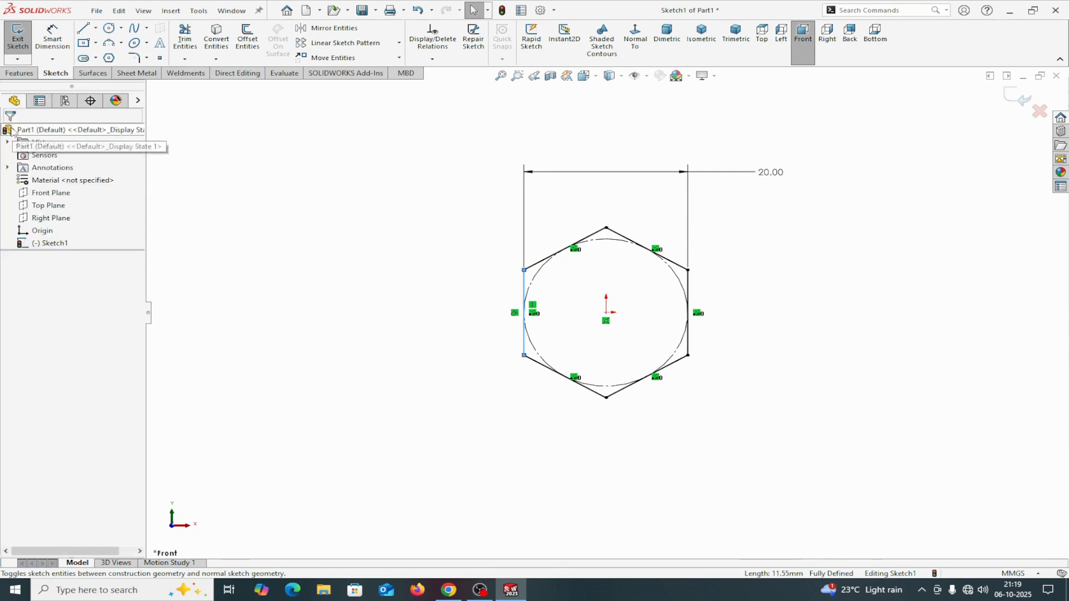
Extrude the hexagon sketch 10 mm with the Mid Plane end condition.
click(19, 73)
click(34, 44)
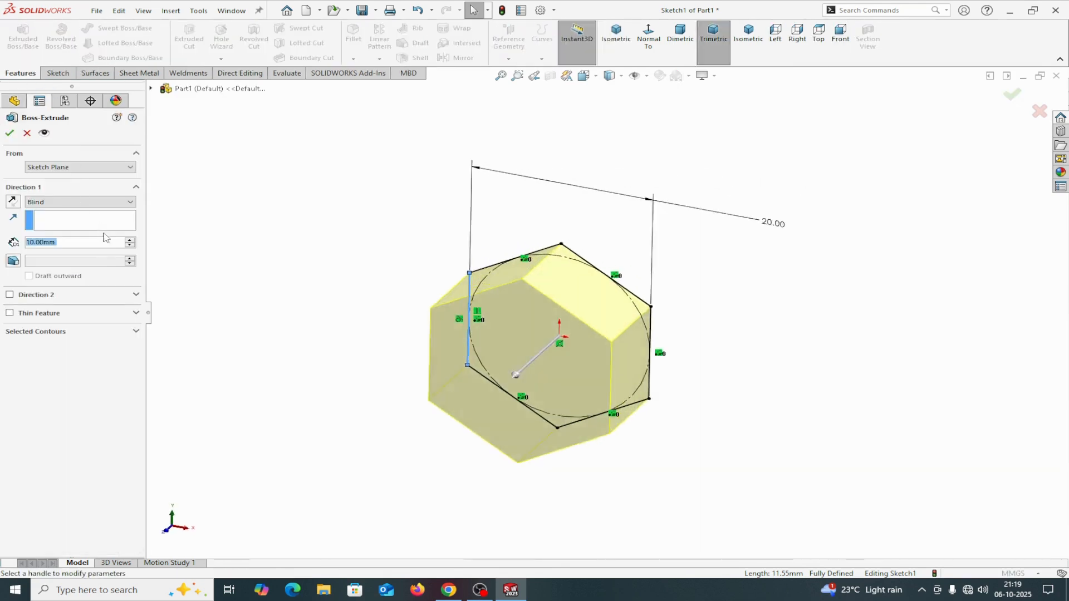
click(102, 202)
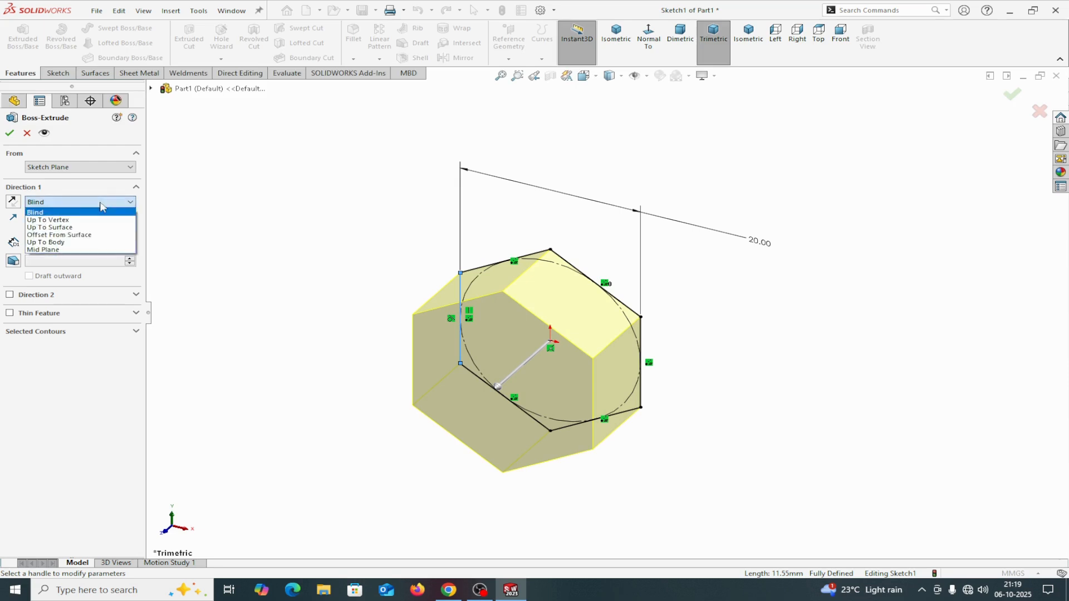
click(52, 252)
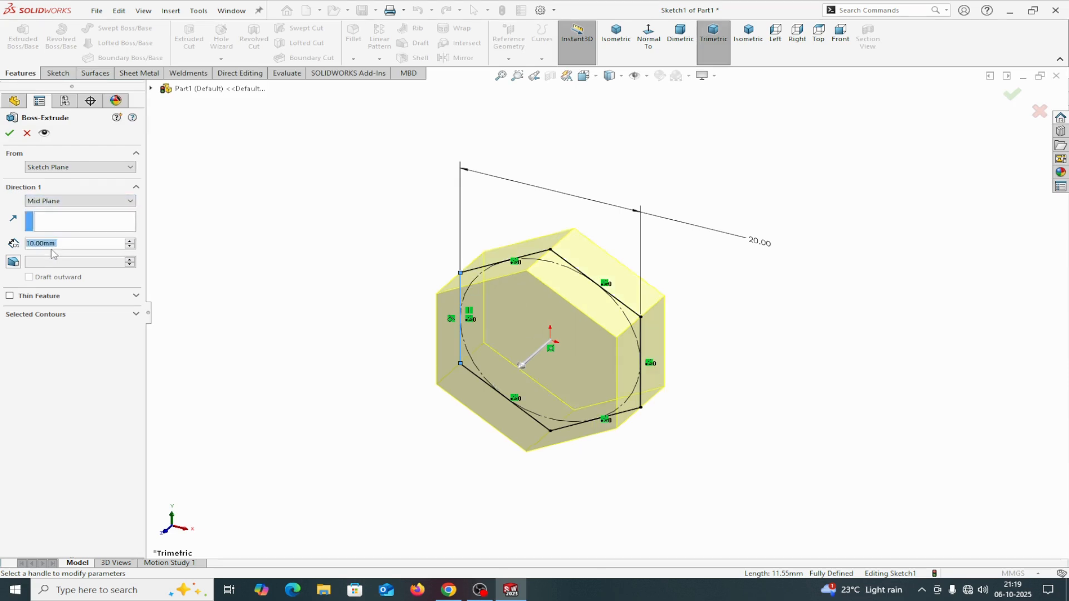
click(9, 134)
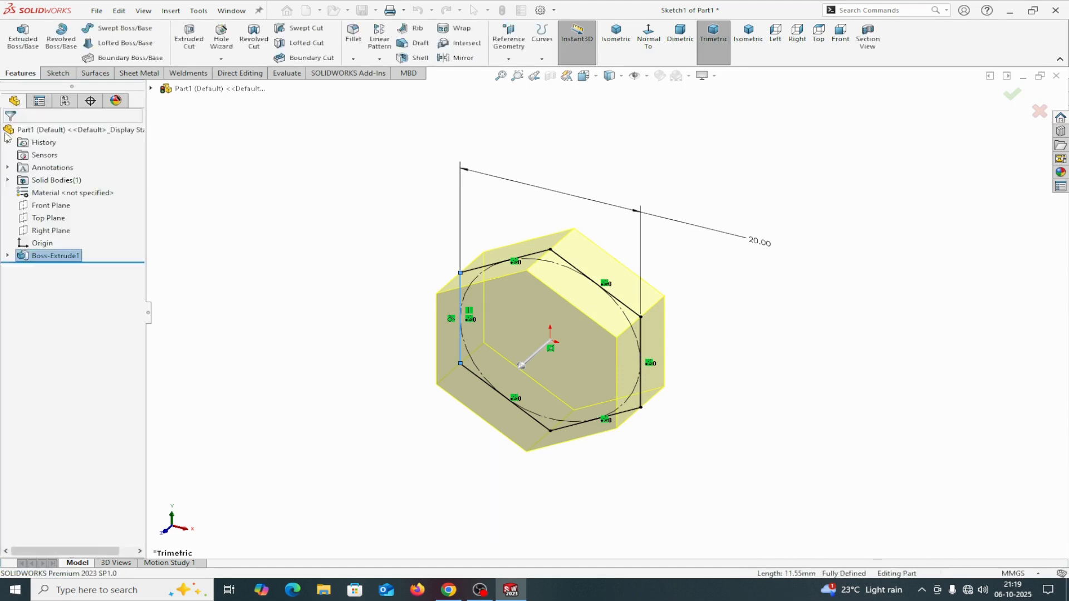
Start a sketch on the hexagonal body's front face and draw an origin-centred circle about 11 mm in diameter.
click(513, 329)
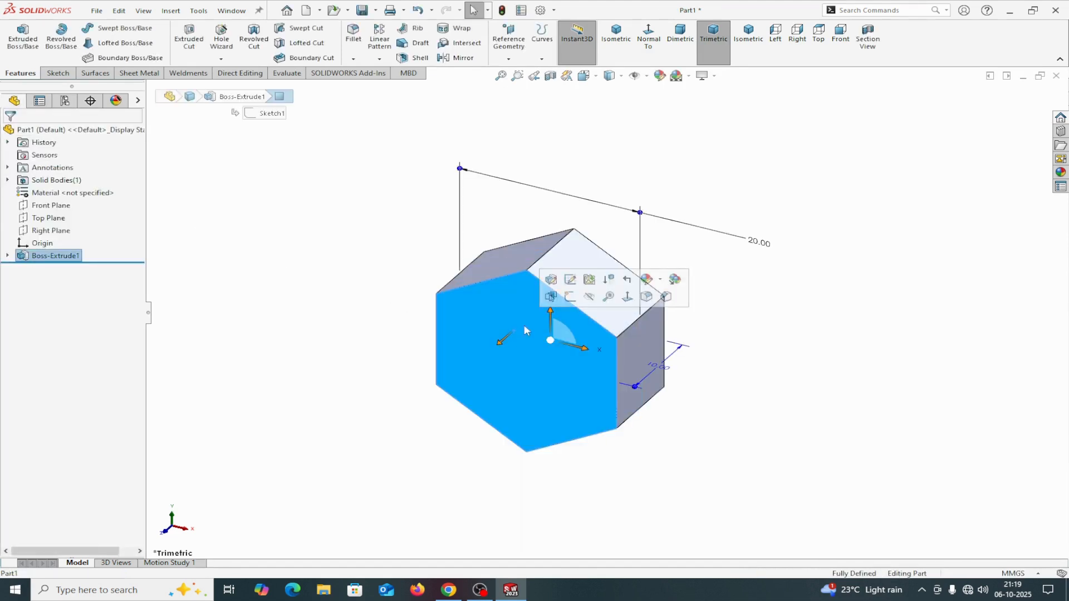
click(574, 299)
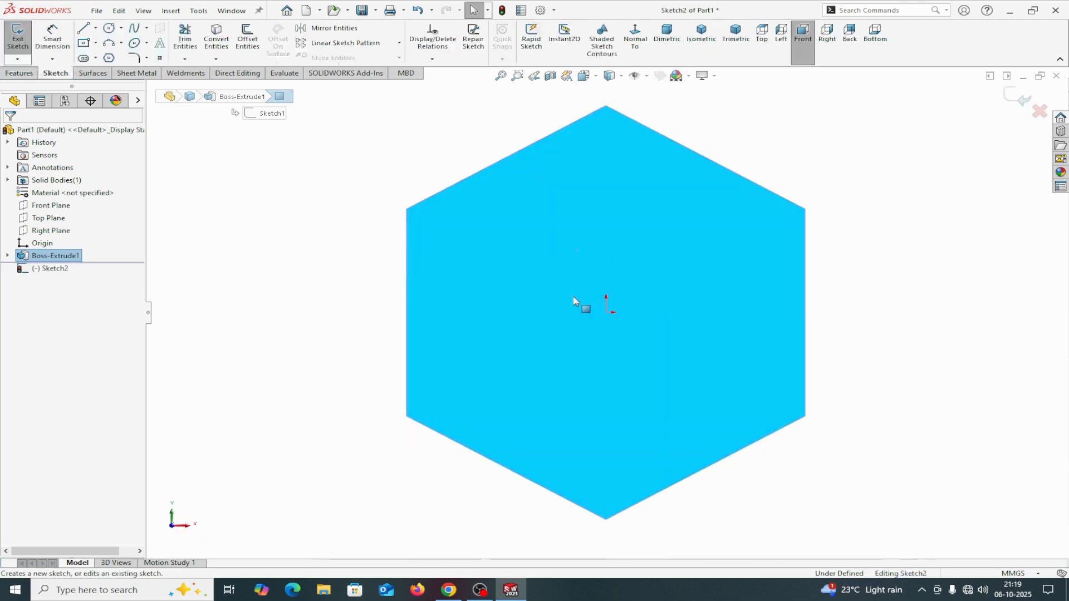
click(109, 28)
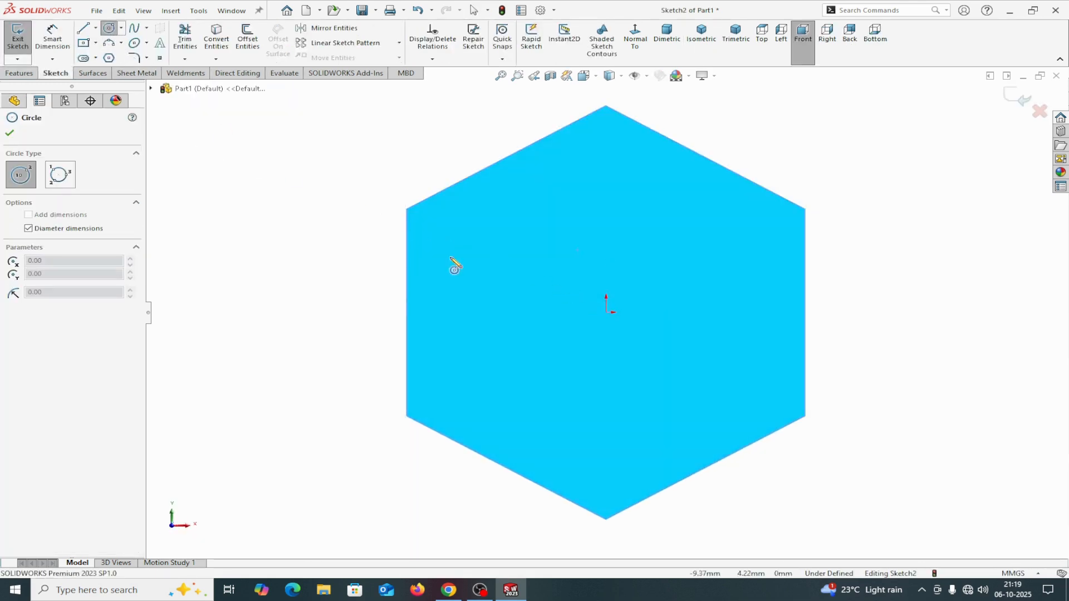
click(607, 312)
click(618, 214)
right_click(619, 214)
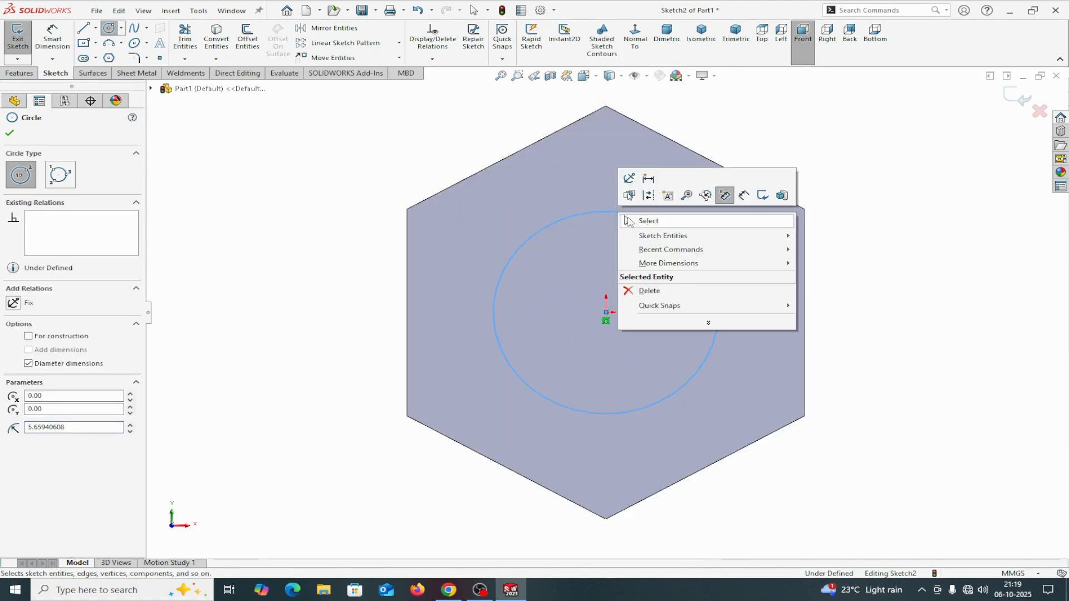
click(641, 222)
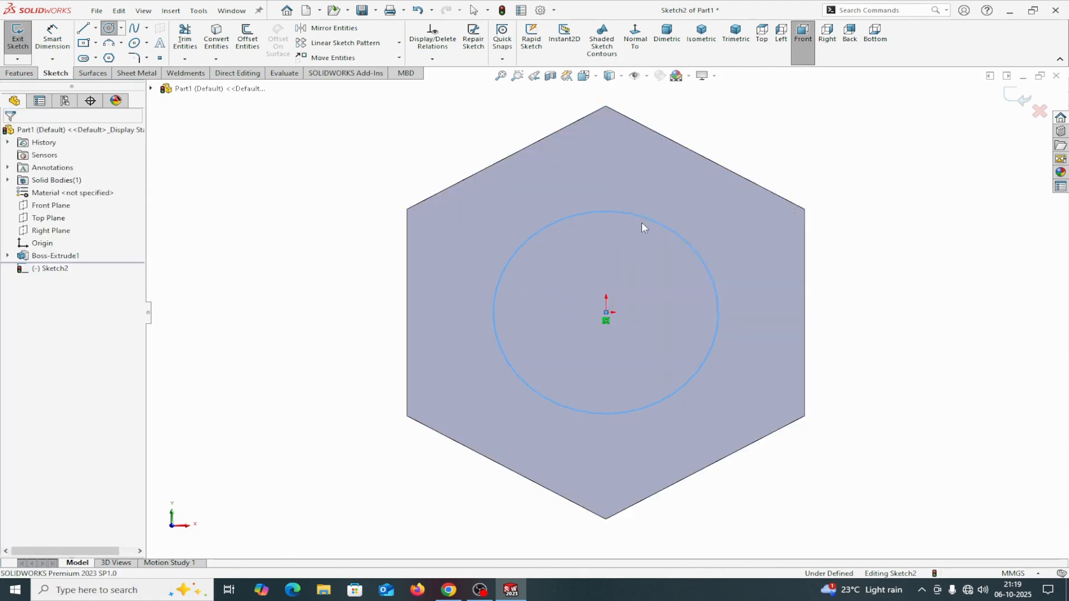
Make the circle tangent to the left edge of the hexagonal face.
click(495, 309)
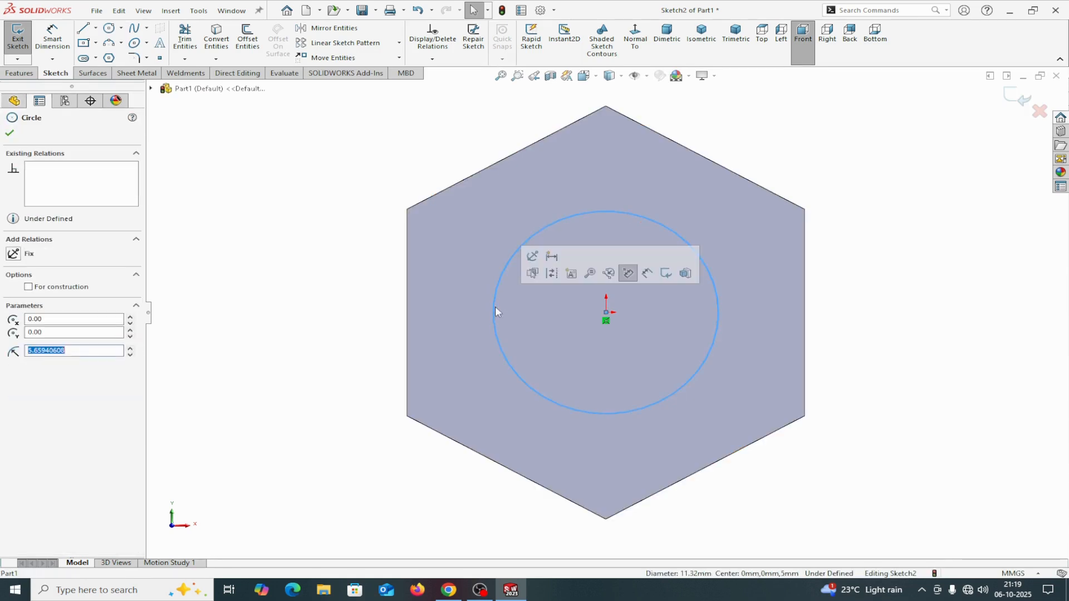
ctrl+click(406, 309)
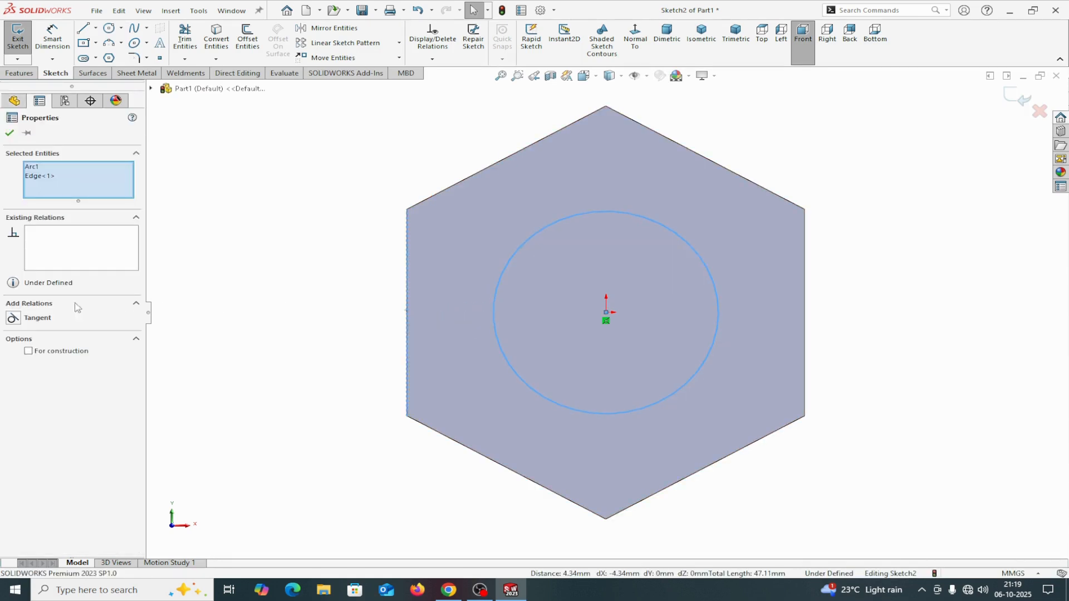
click(14, 318)
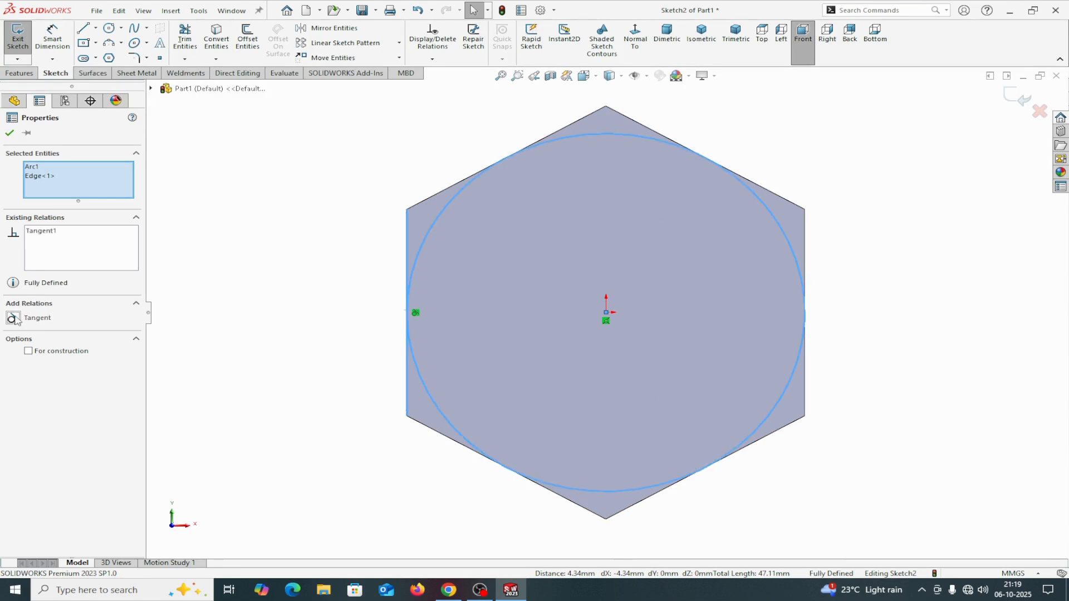
click(10, 134)
Extrude-cut the circle sketch 7 mm blind with the side to cut flipped and a 45° draft to chamfer the hexagon's corners.
click(18, 77)
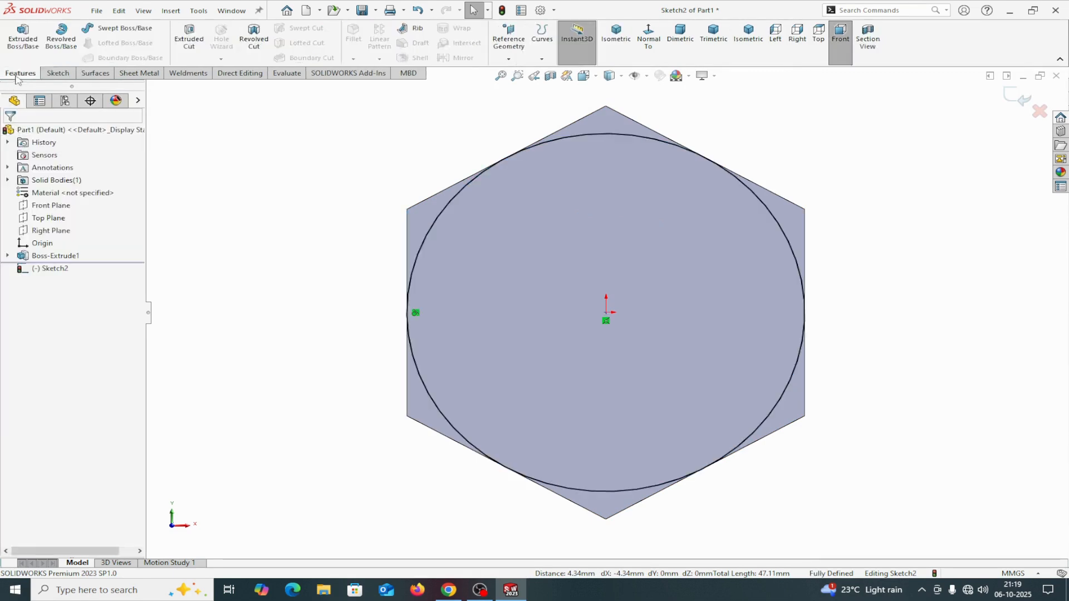
click(188, 37)
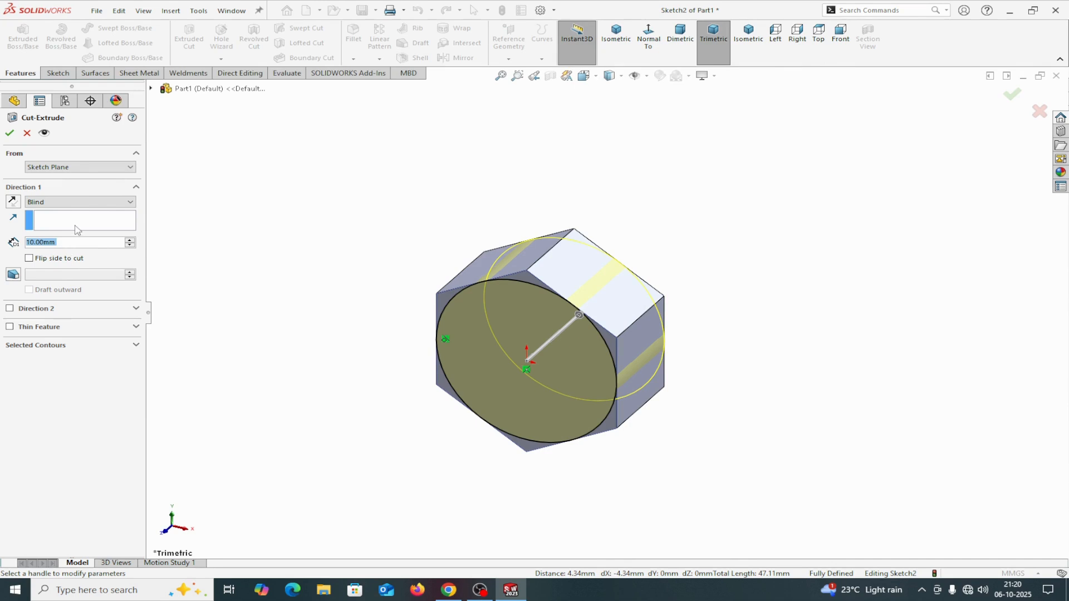
text(7)
key(Return)
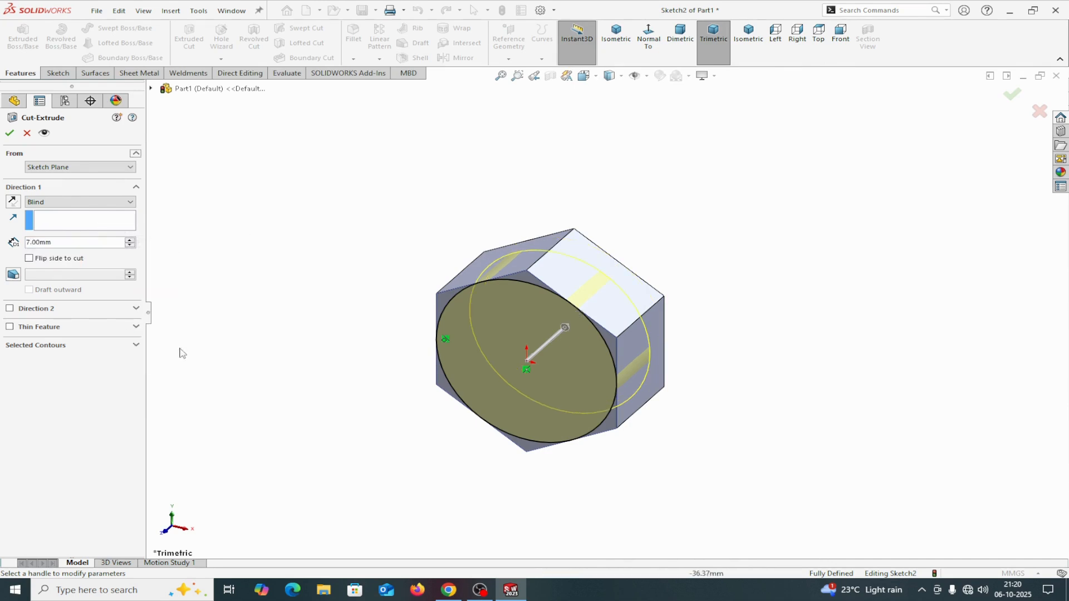
click(29, 259)
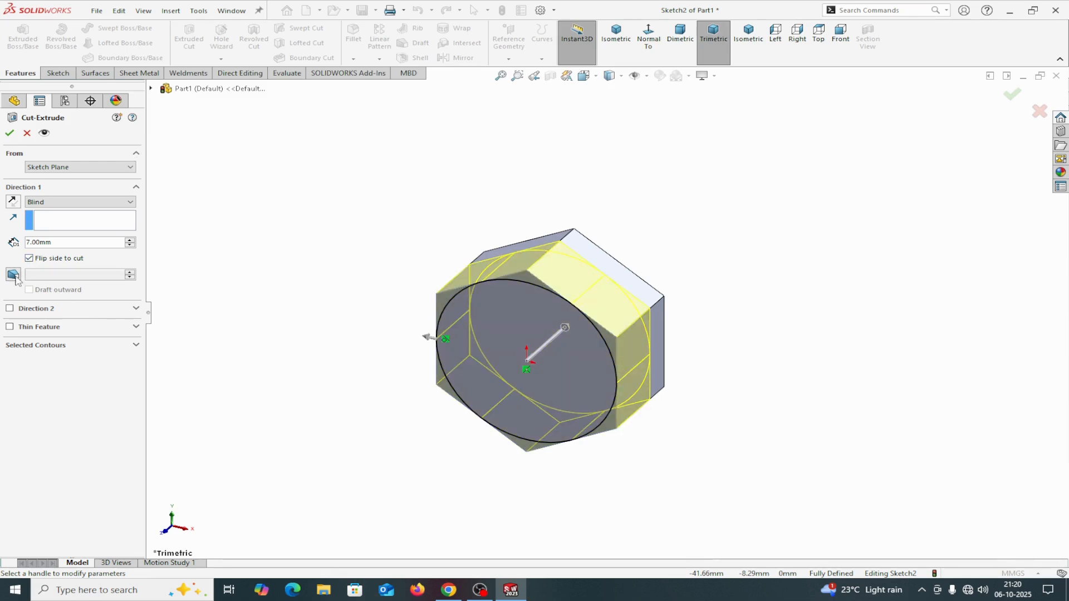
click(15, 276)
text(45)
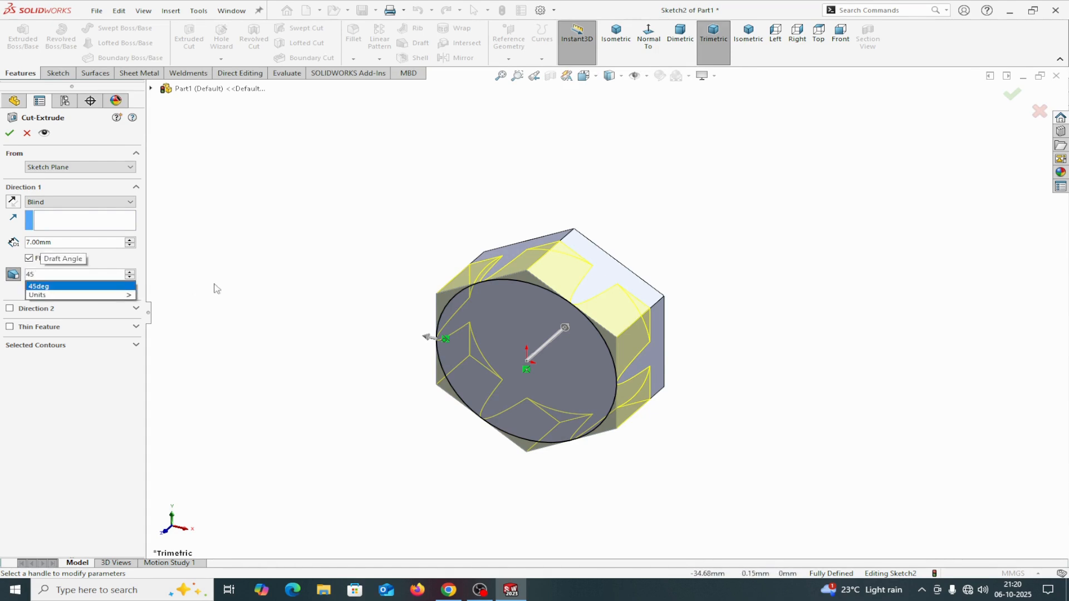
key(Return)
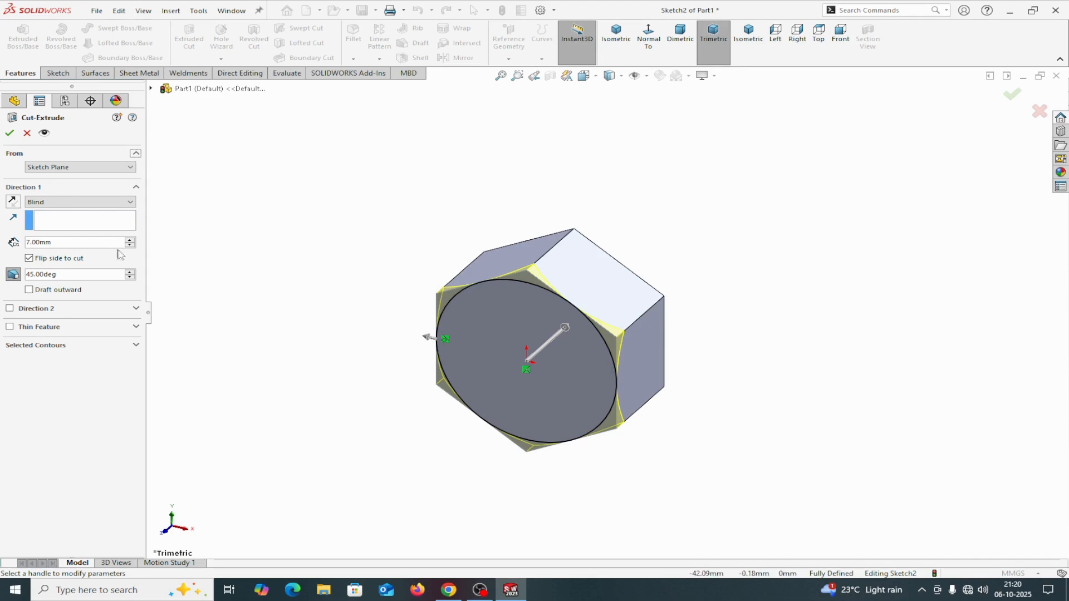
click(9, 133)
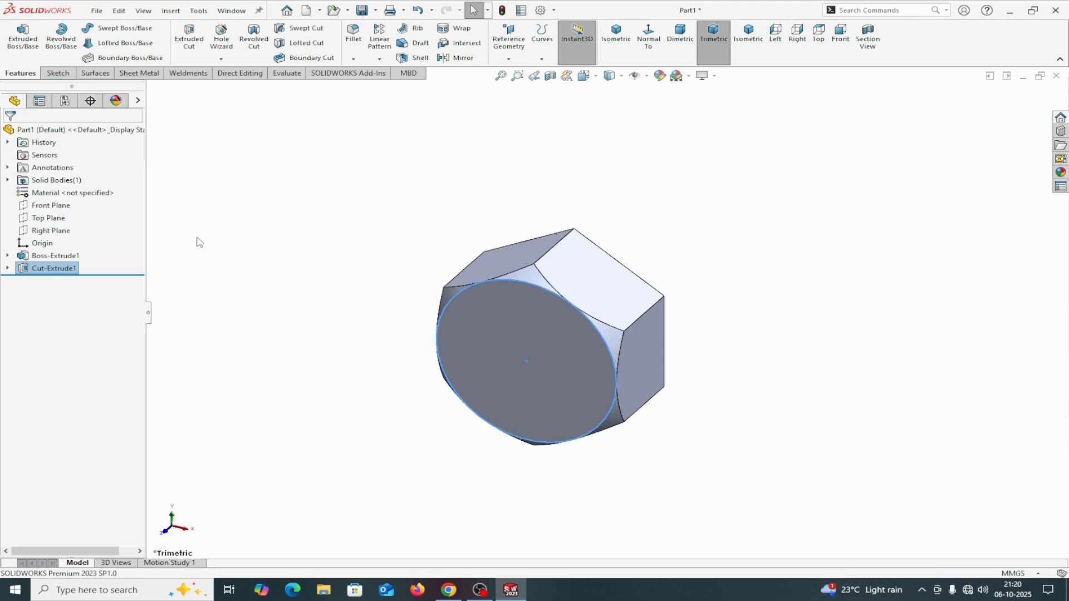
Mirror the corner chamfer cut about the Front Plane onto the opposite side of the body.
click(460, 58)
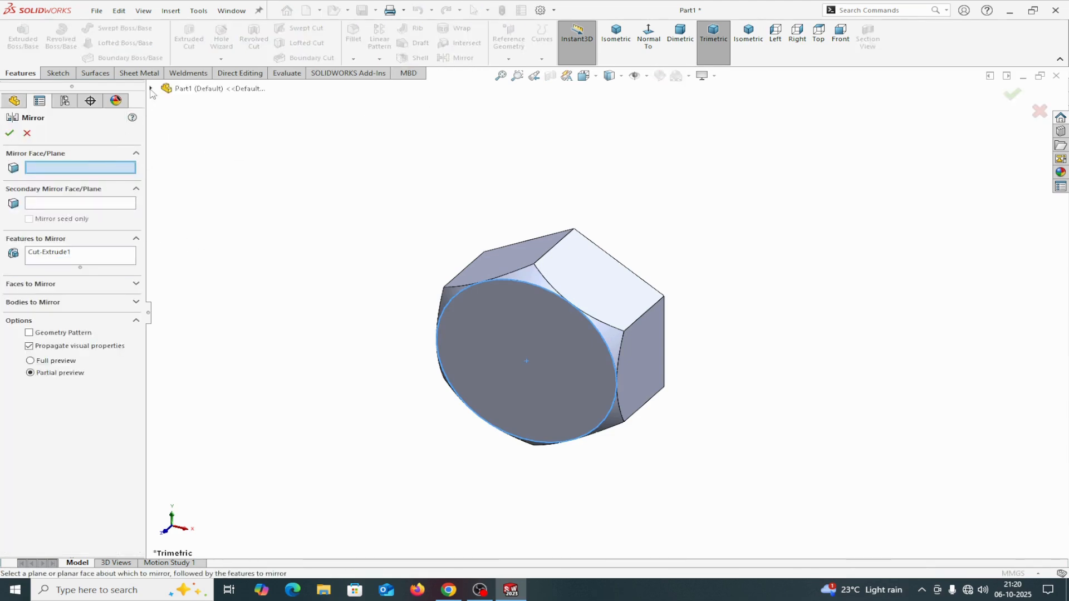
click(151, 89)
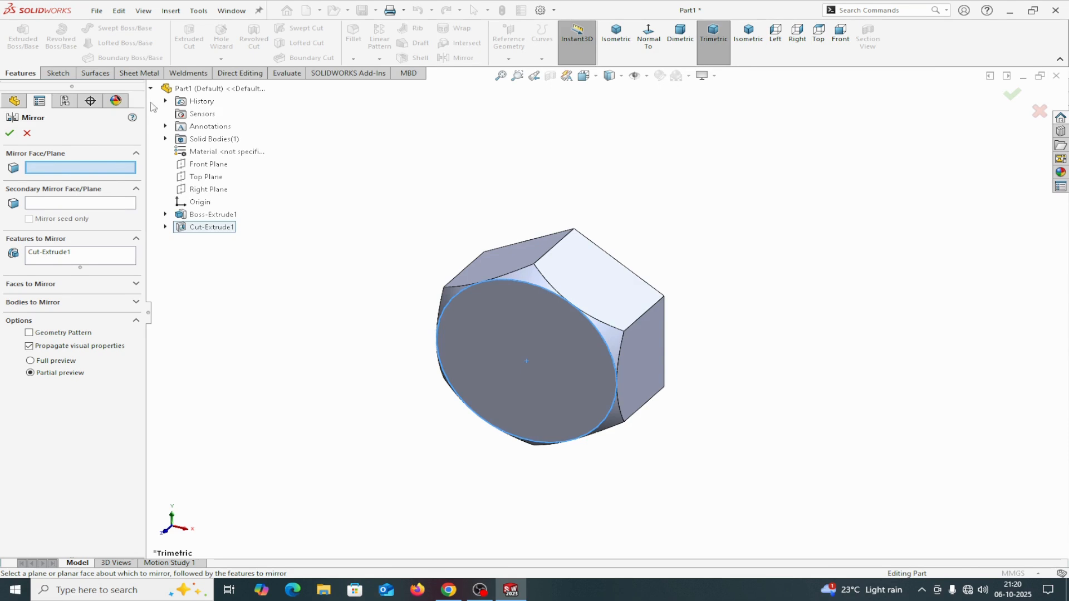
click(199, 166)
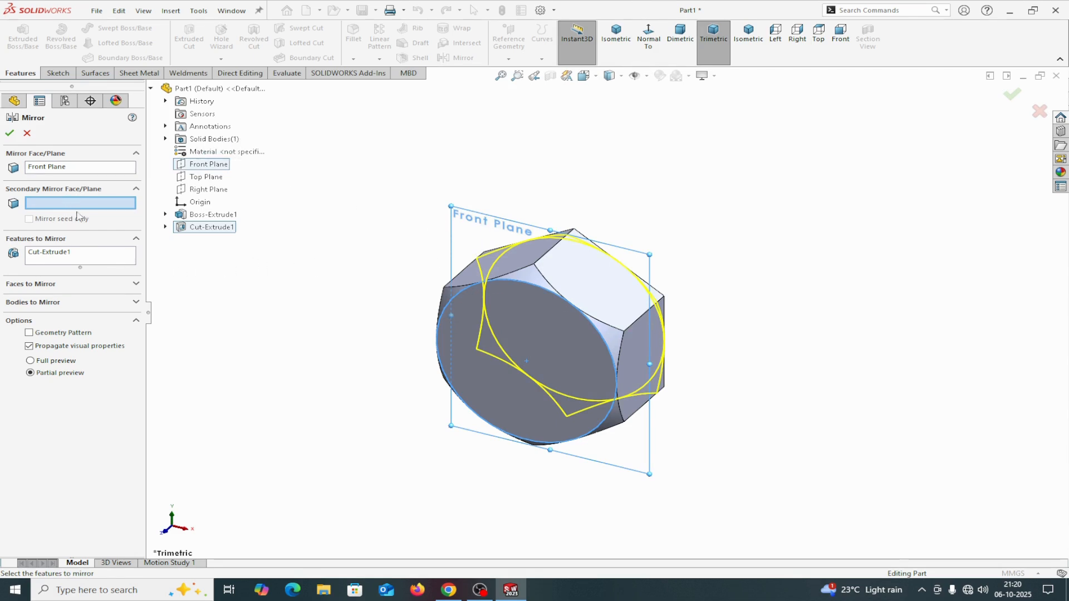
click(10, 134)
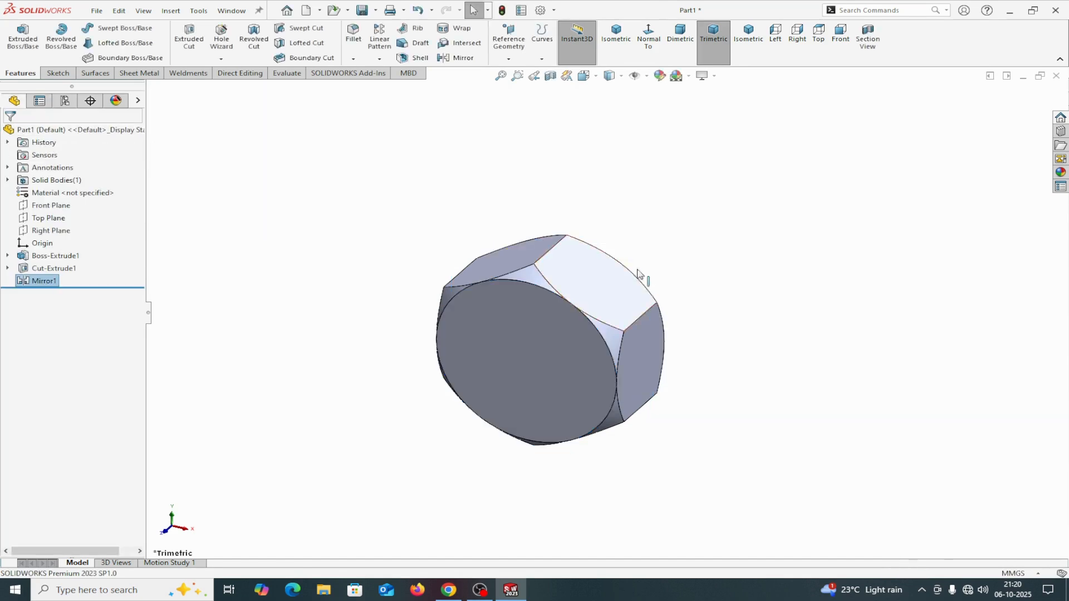
Start a sketch on the hexagonal head's front face and draw an origin-centred circle about 9.9 mm in diameter.
mouse_move(670, 262)
middle_down()
mouse_move(604, 303)
mouse_move(689, 241)
mouse_move(657, 273)
middle_up()
click(525, 339)
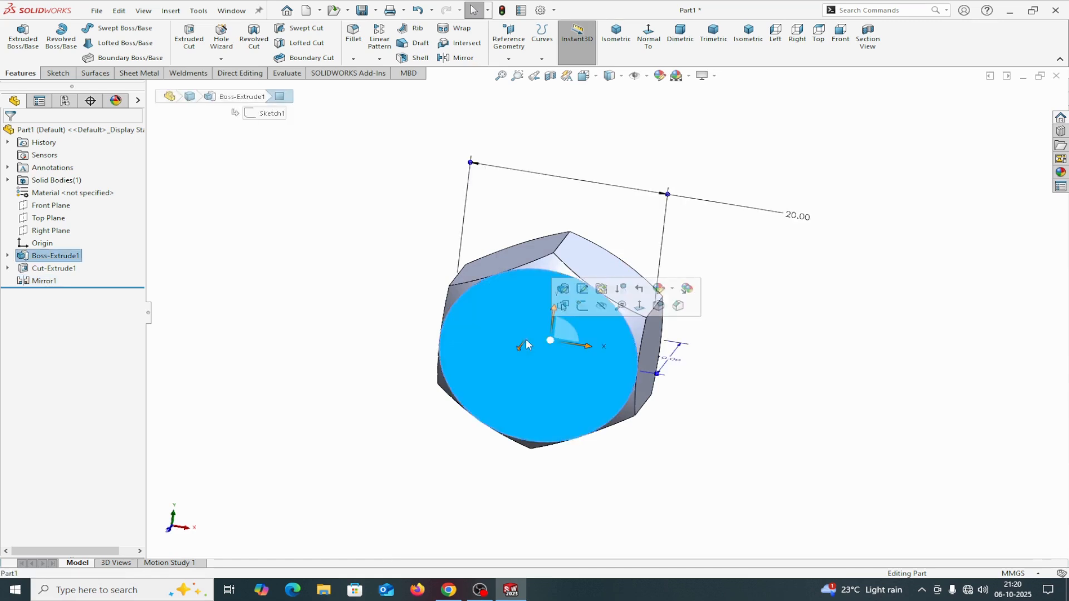
click(580, 307)
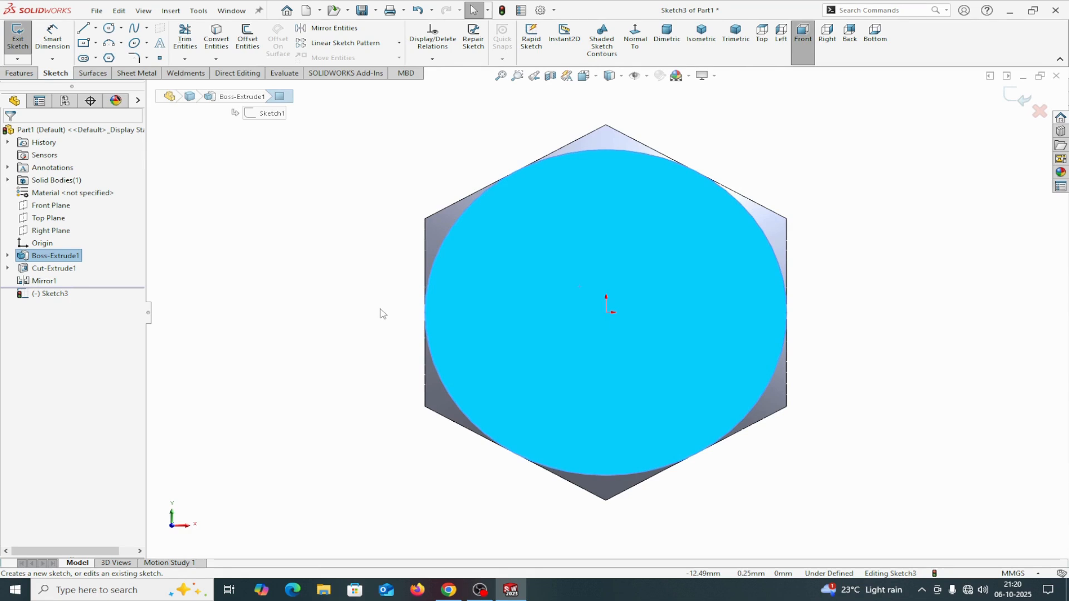
click(109, 28)
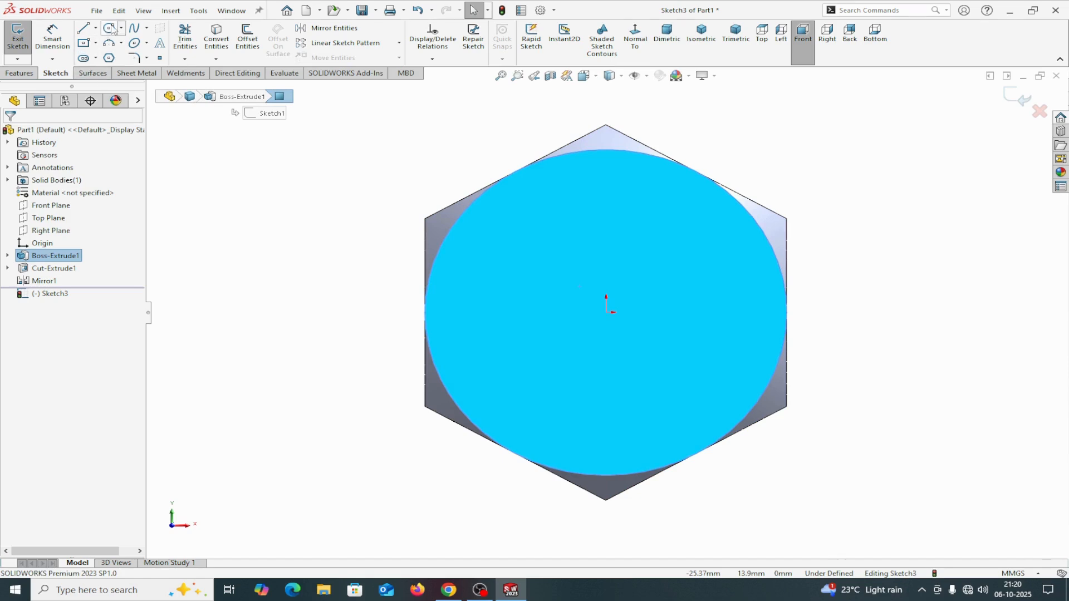
click(607, 311)
click(604, 232)
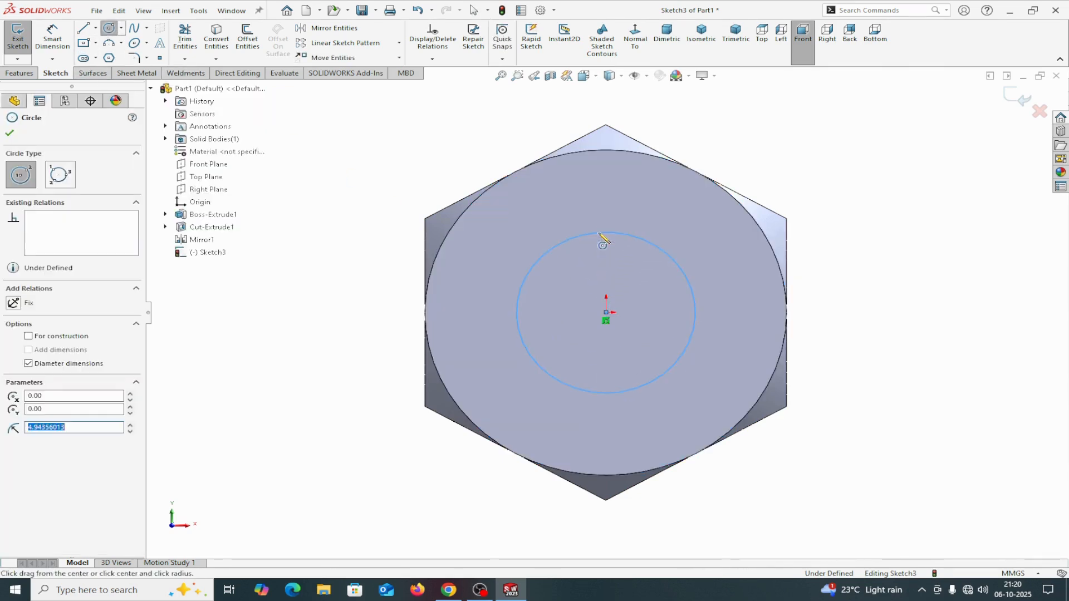
right_click(602, 233)
click(603, 241)
Dimension the circle's diameter at 10 mm.
click(53, 35)
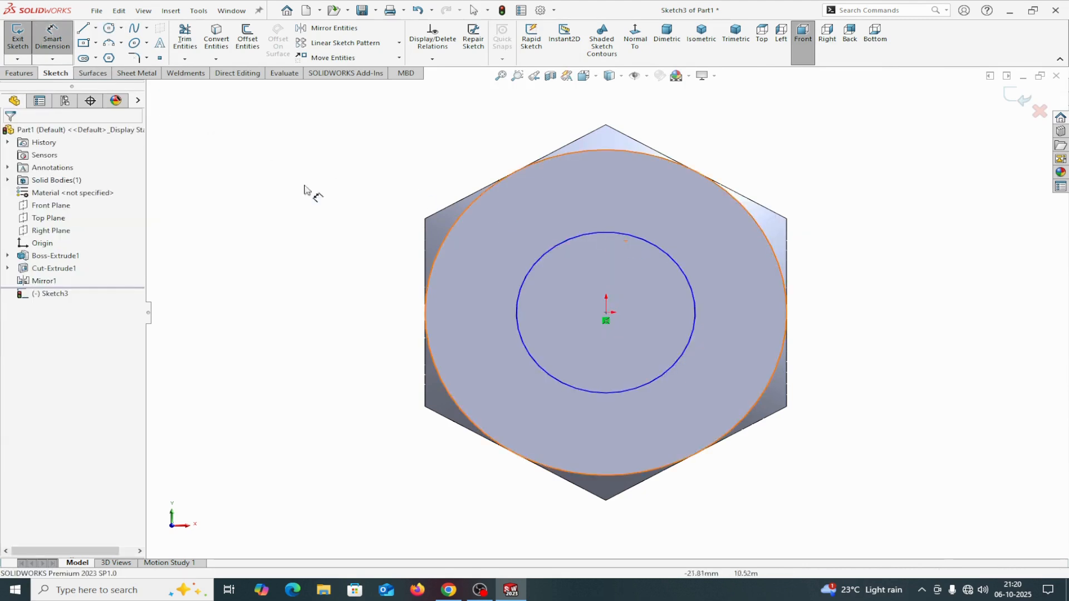
click(516, 300)
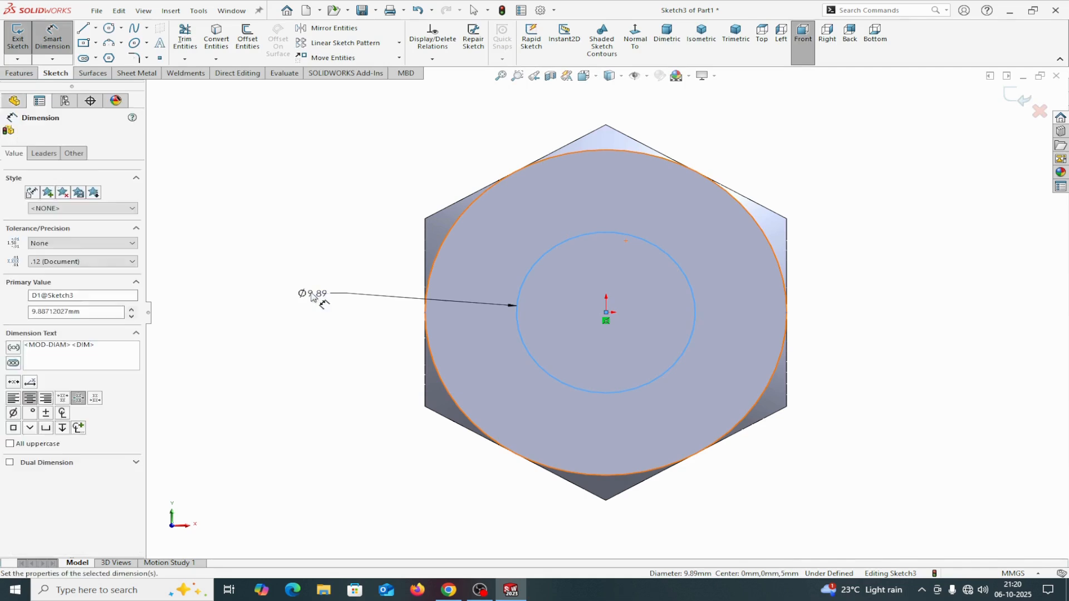
click(312, 298)
text(10)
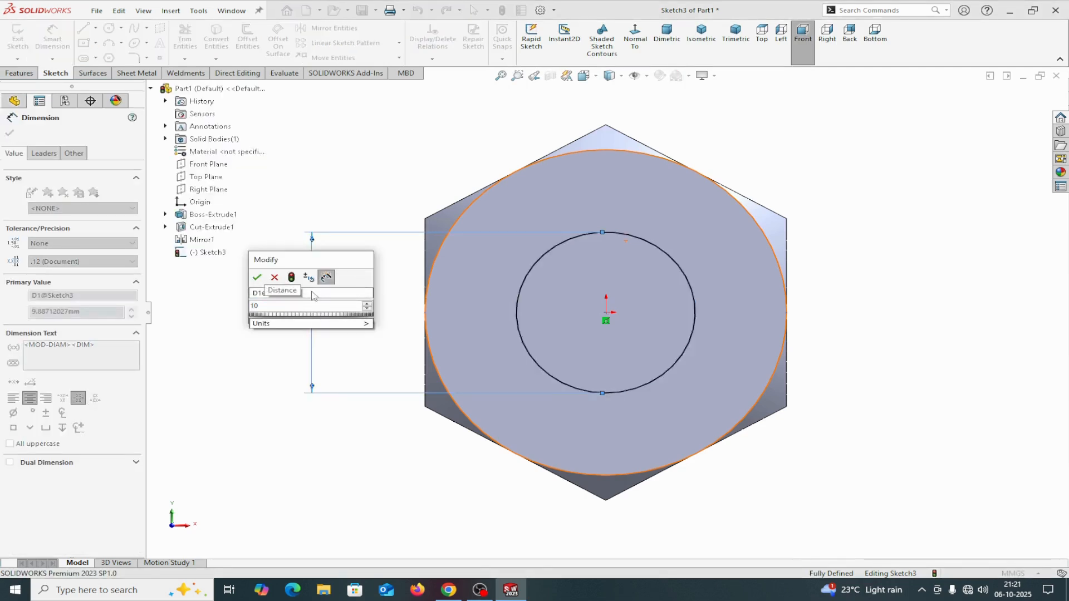
click(258, 277)
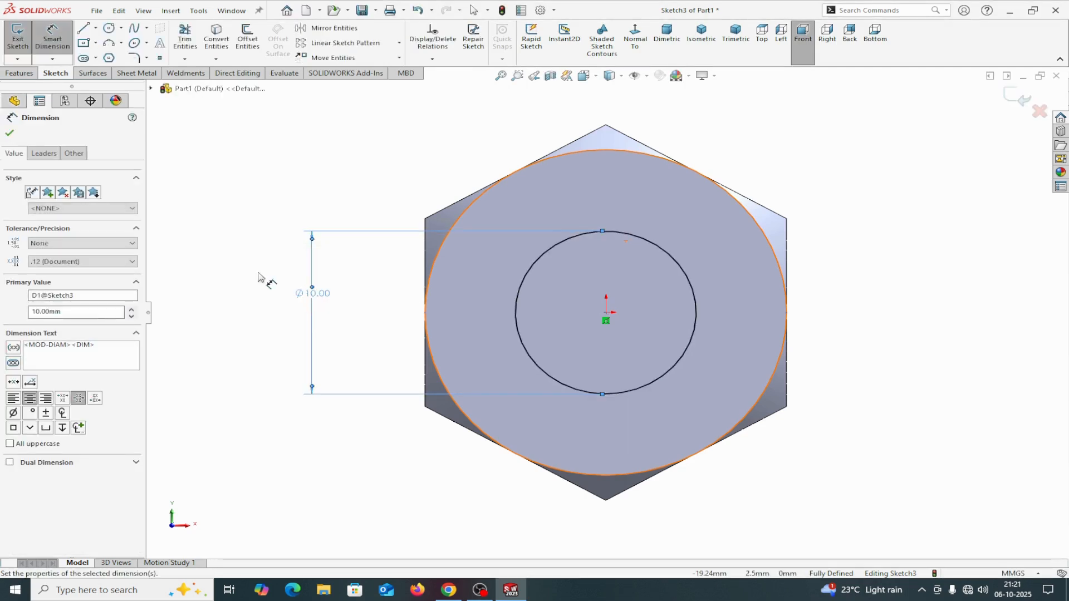
click(10, 134)
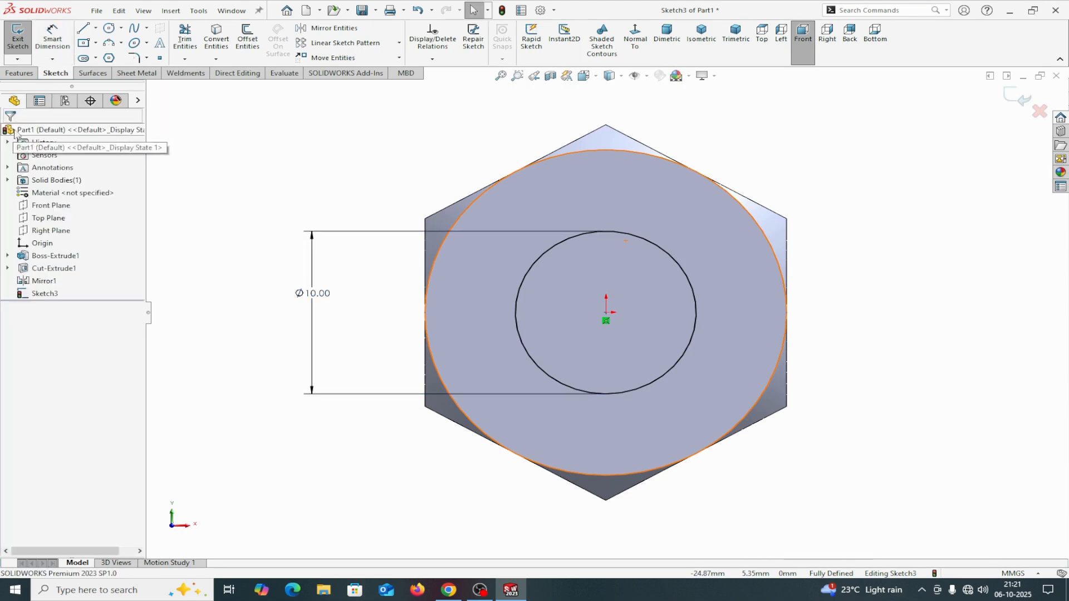
click(61, 49)
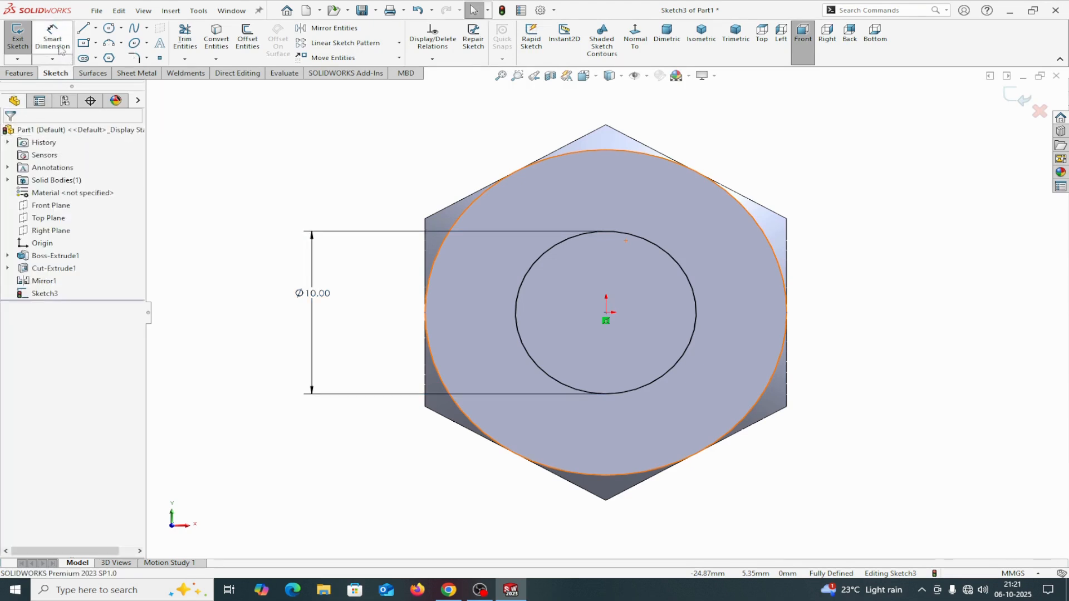
Extrude the circle sketch 60 mm blind, merged with the hexagonal head, to form the bolt shank.
click(30, 74)
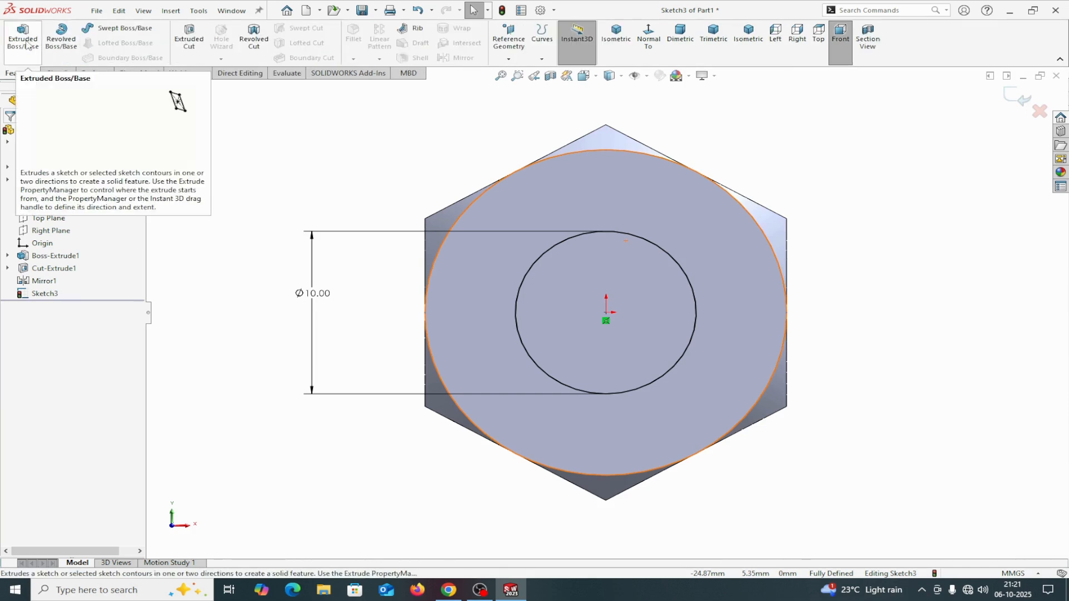
click(26, 45)
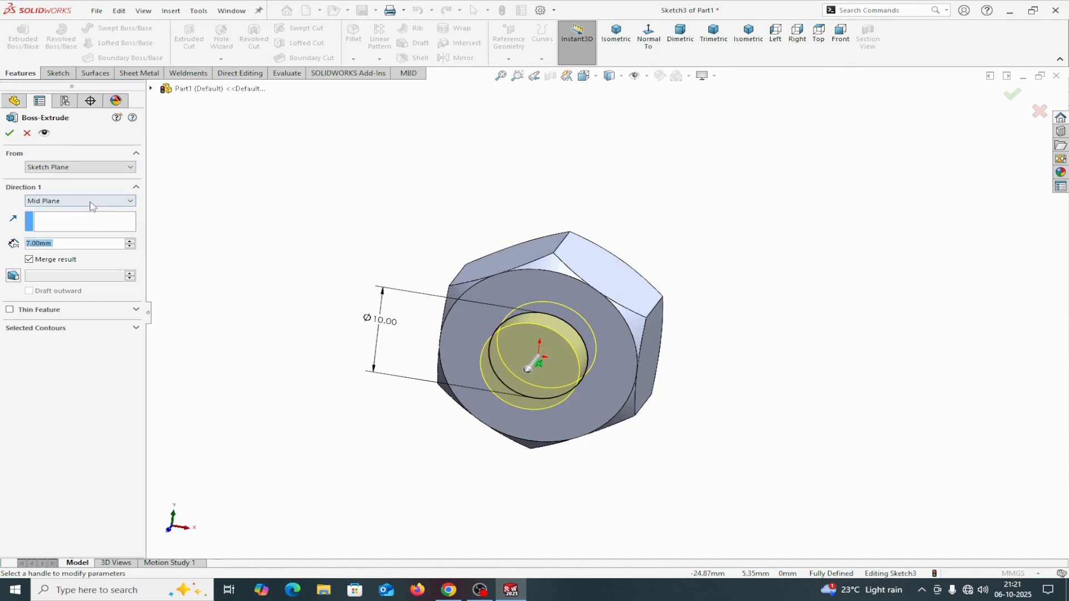
click(92, 206)
click(49, 216)
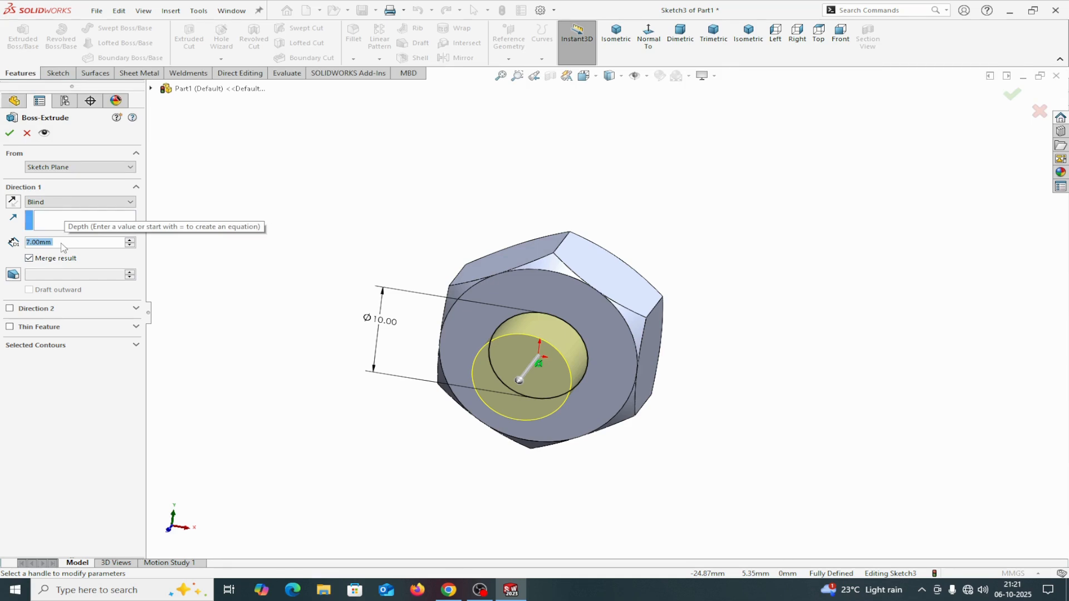
text(60)
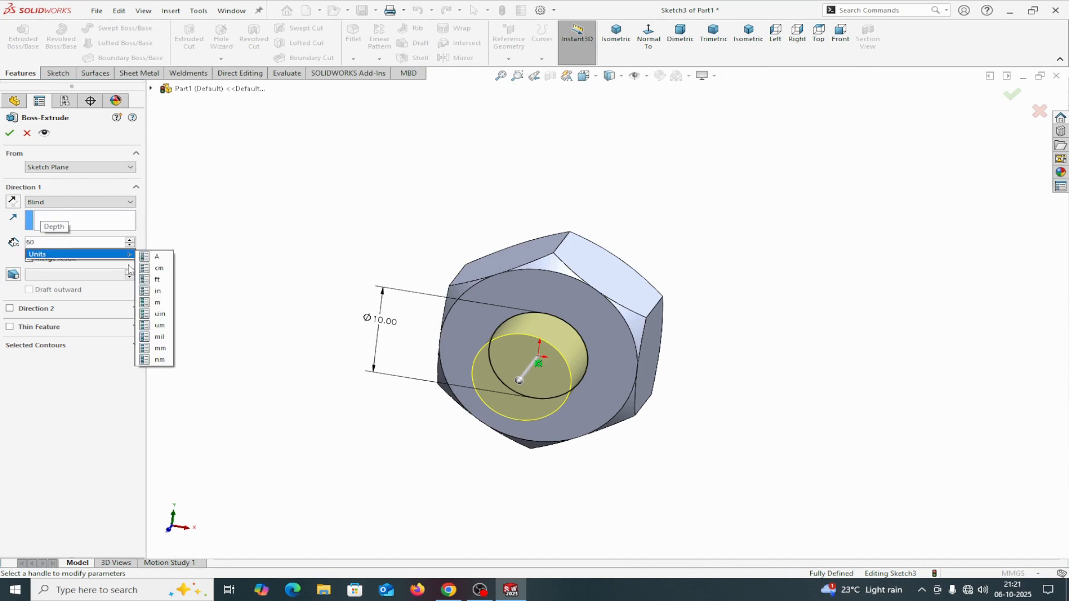
key(Return)
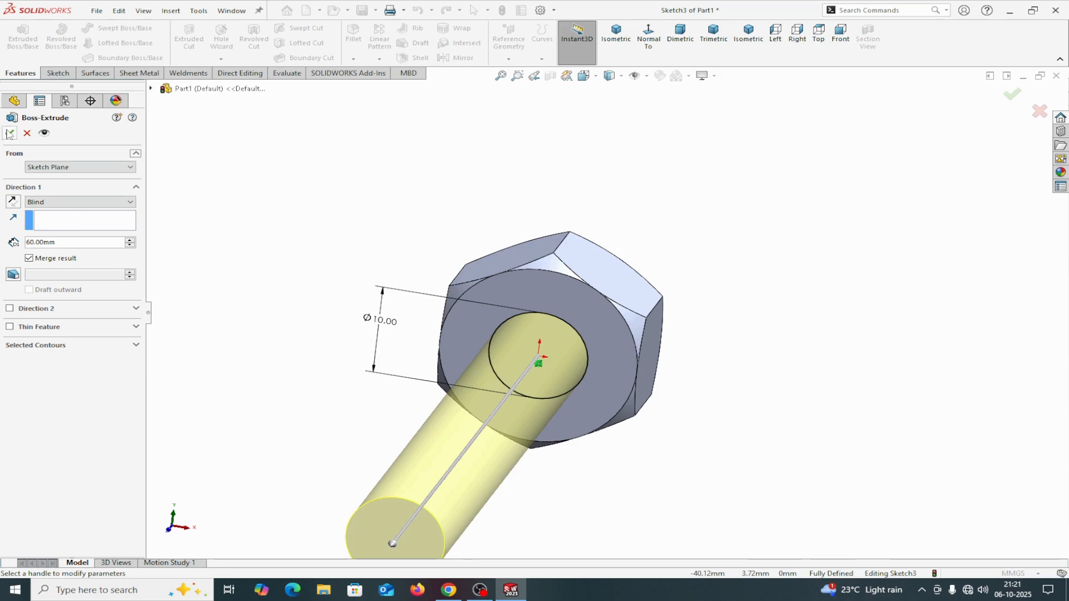
key(Return)
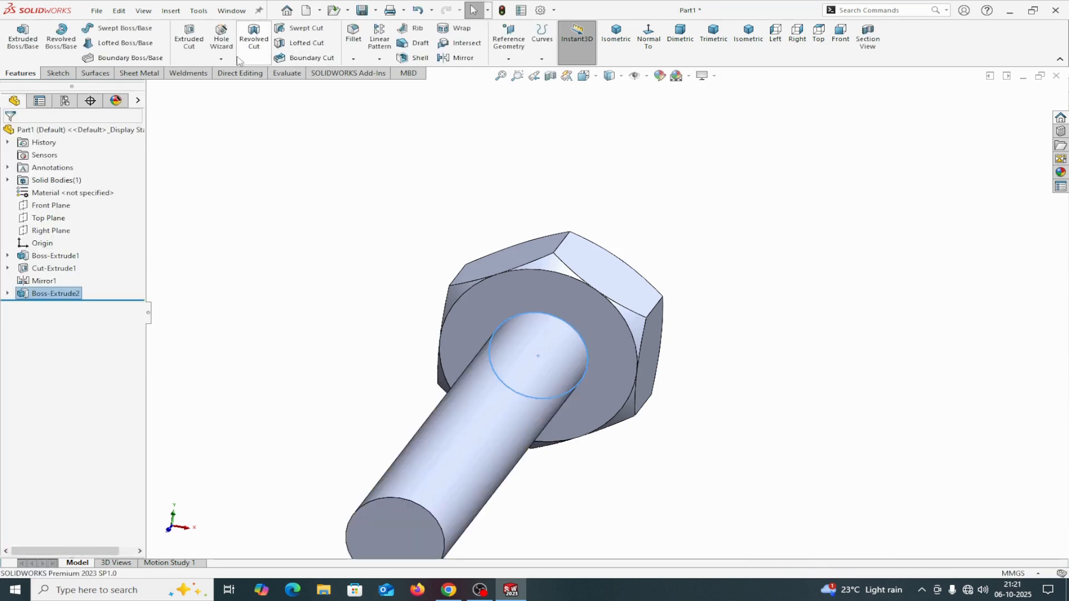
Chamfer the circular edge at the shank's free end by 0.5 mm at 45°.
click(354, 60)
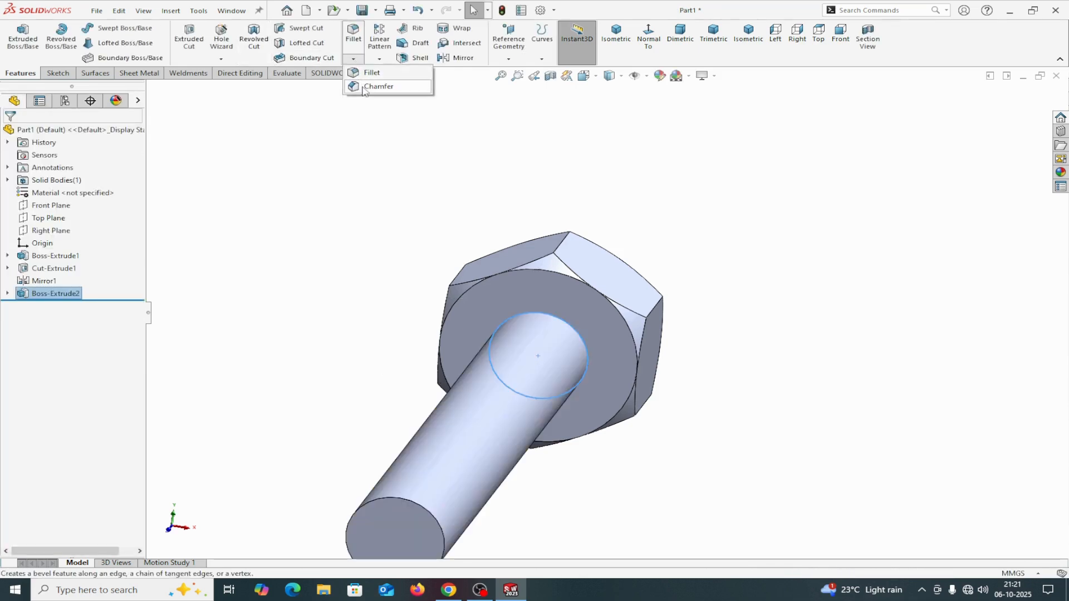
click(376, 86)
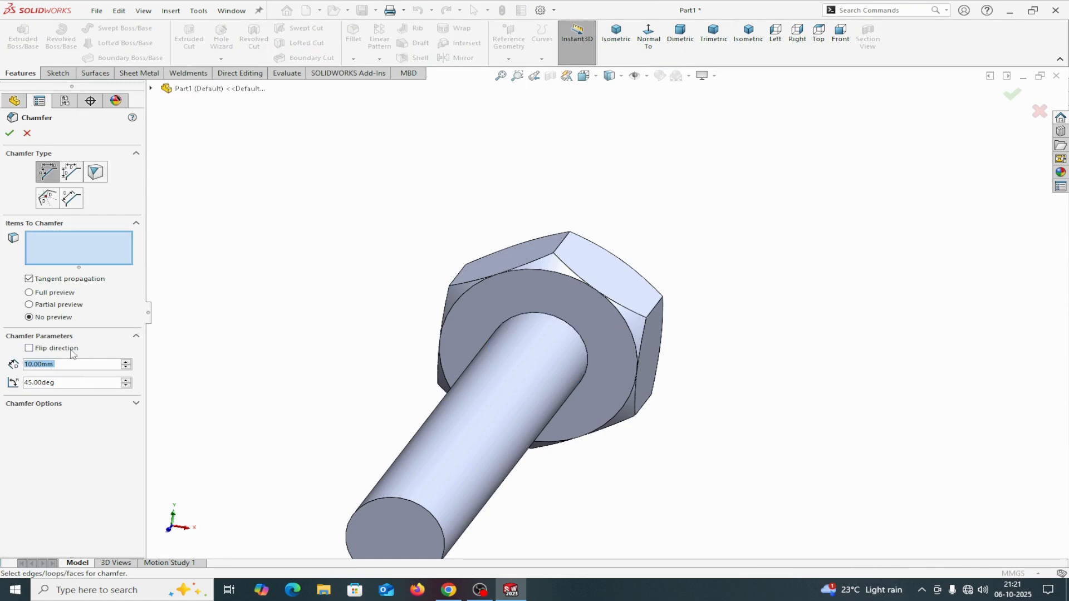
key(BackSpace)
text(.50)
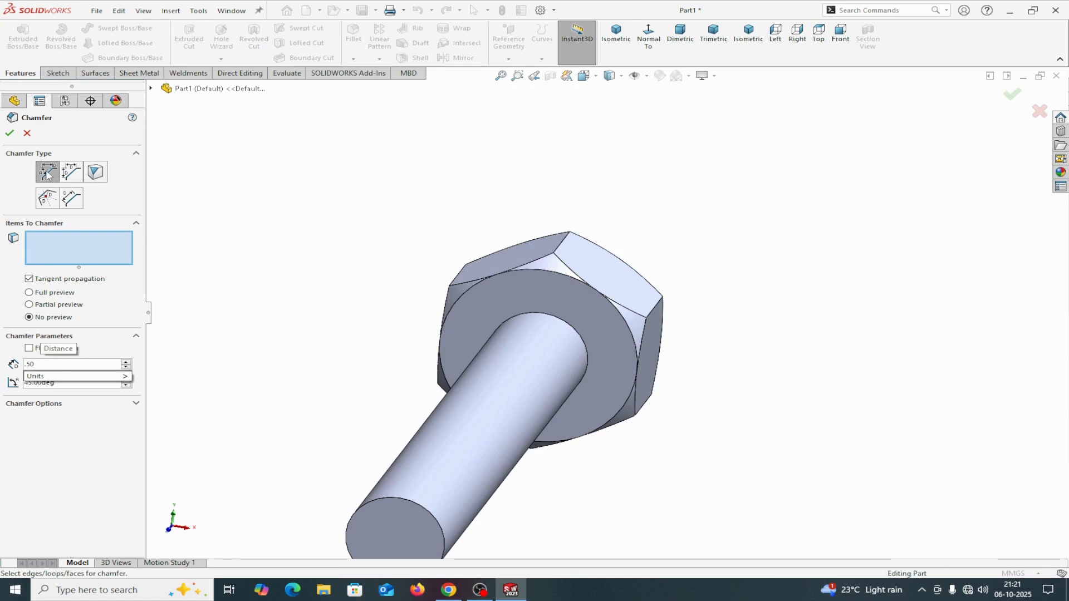
key(Return)
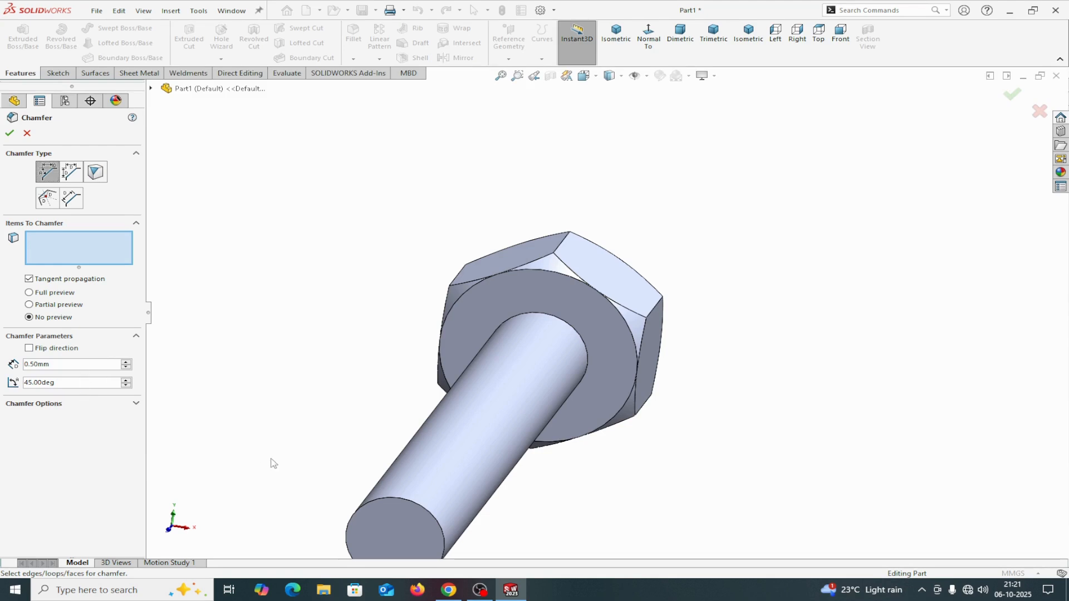
click(390, 500)
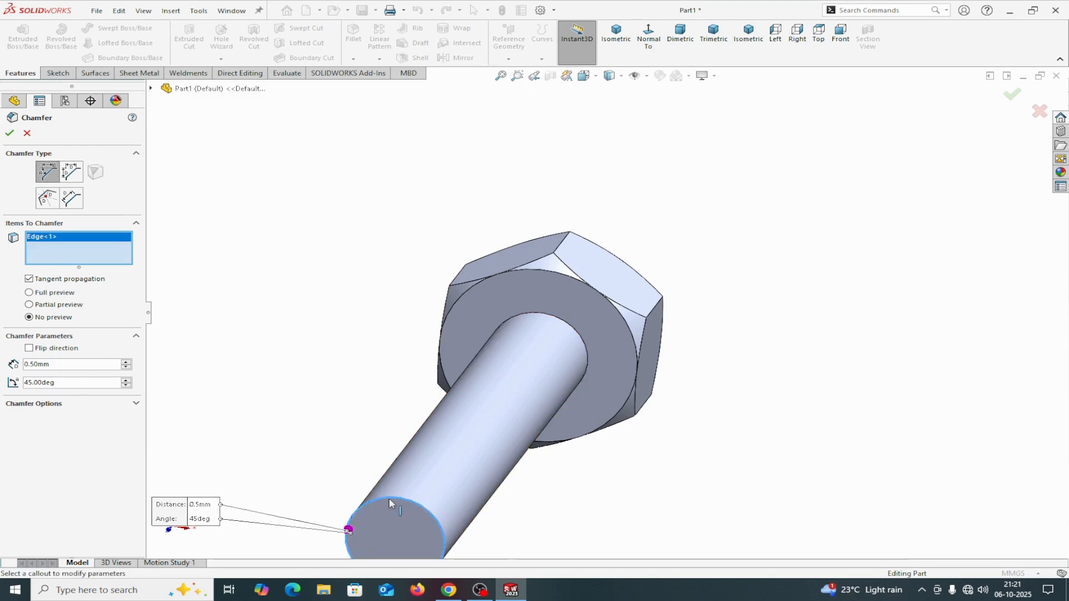
click(10, 133)
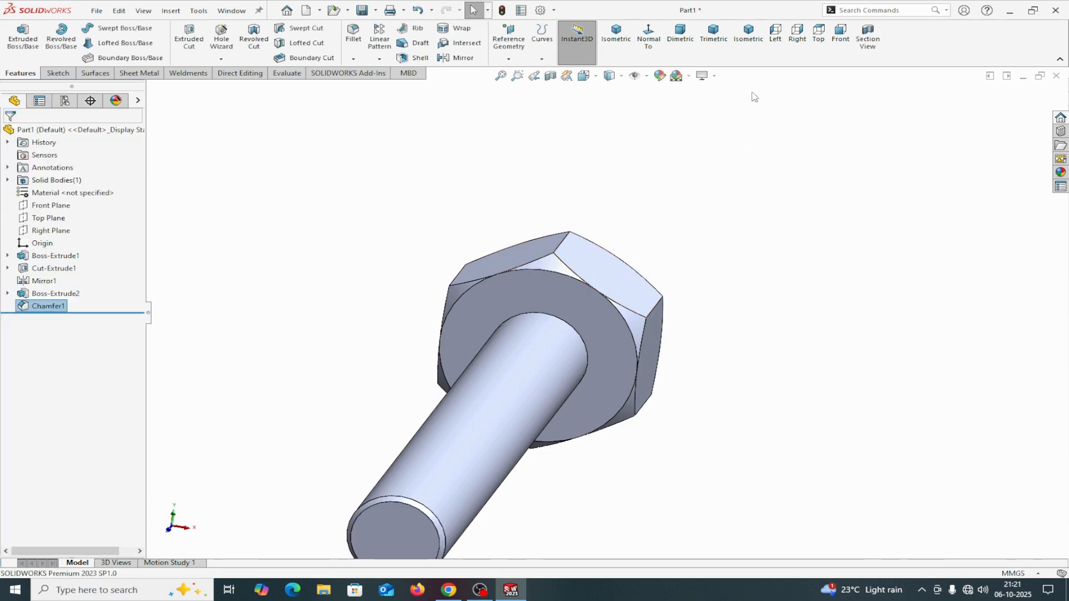
click(738, 40)
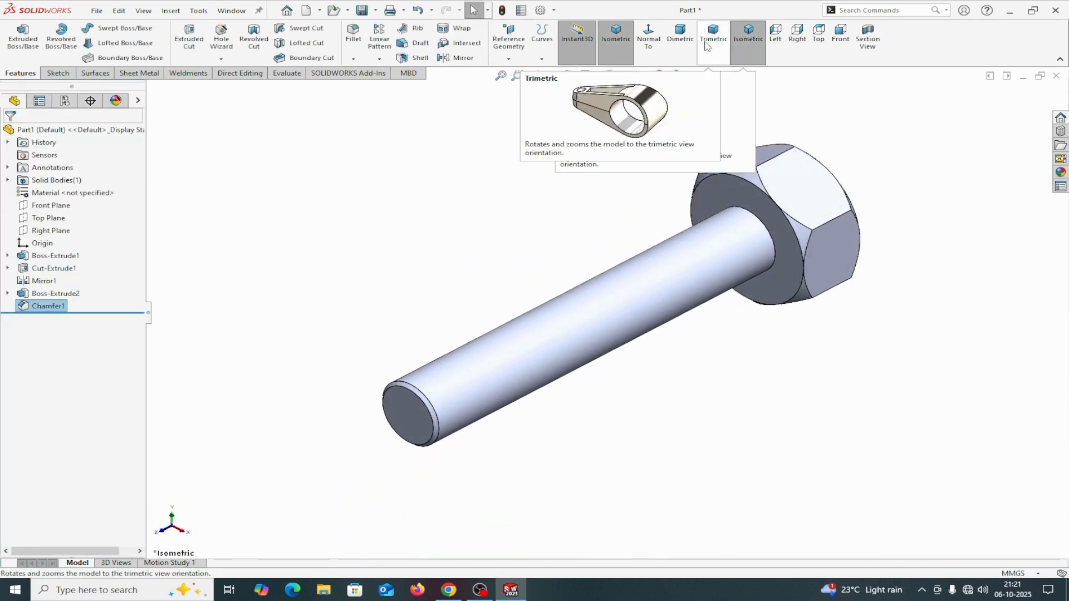
click(839, 40)
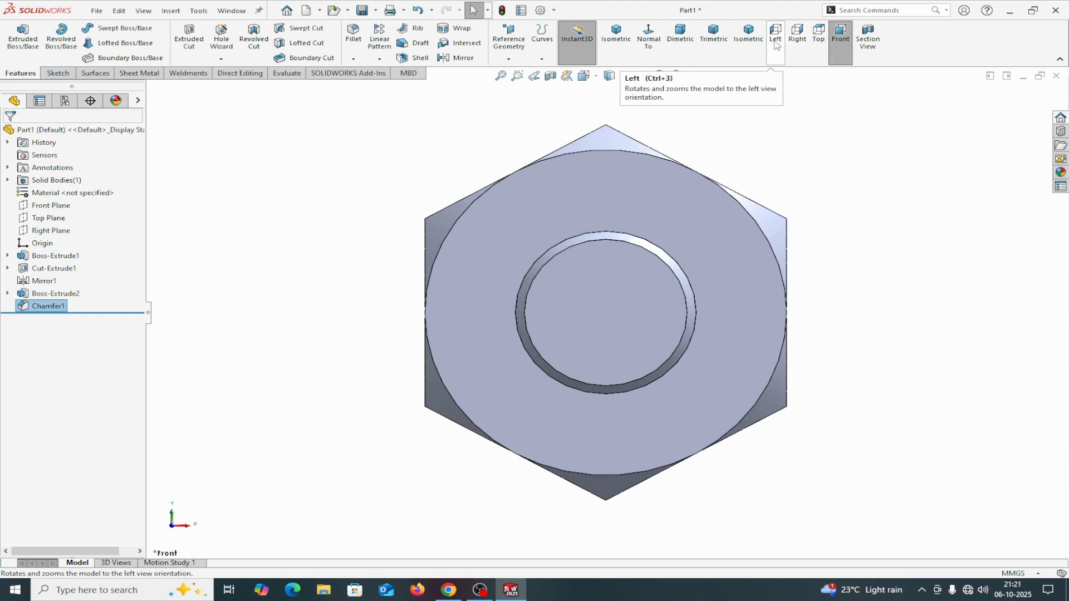
click(750, 43)
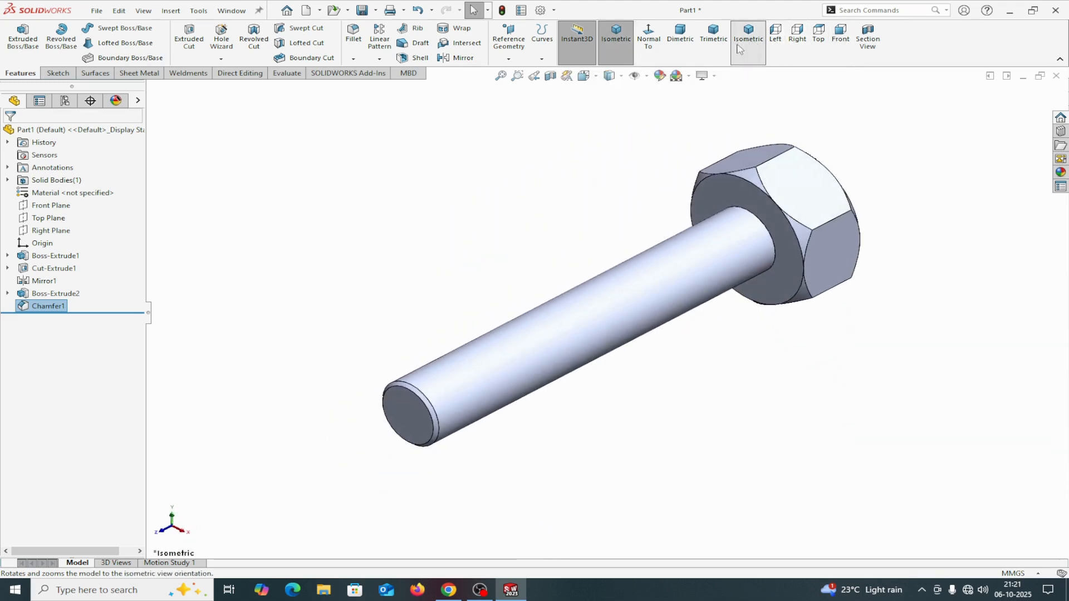
click(649, 37)
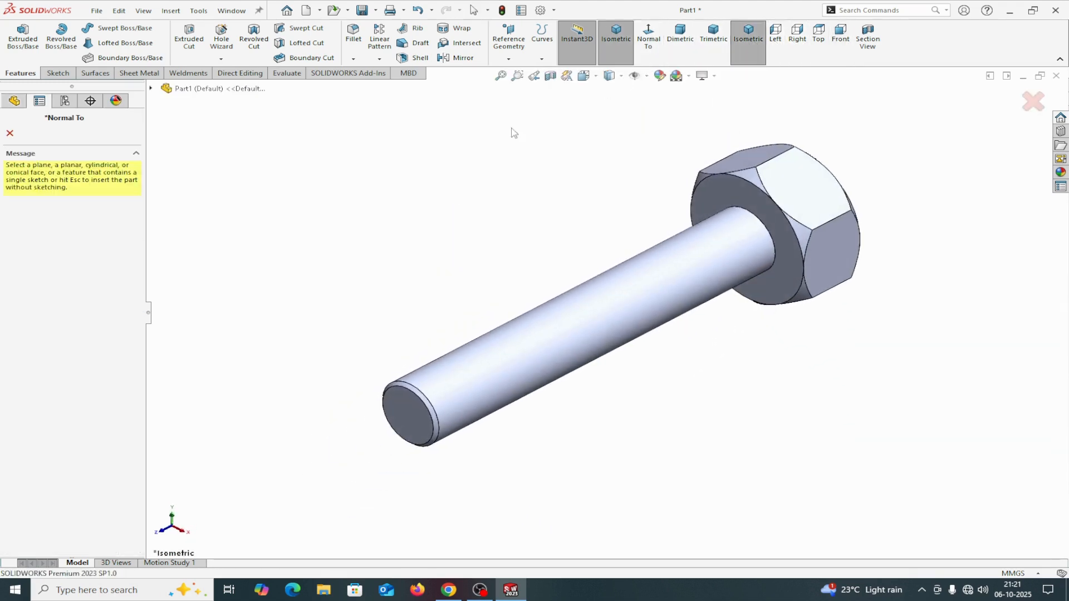
key(Escape)
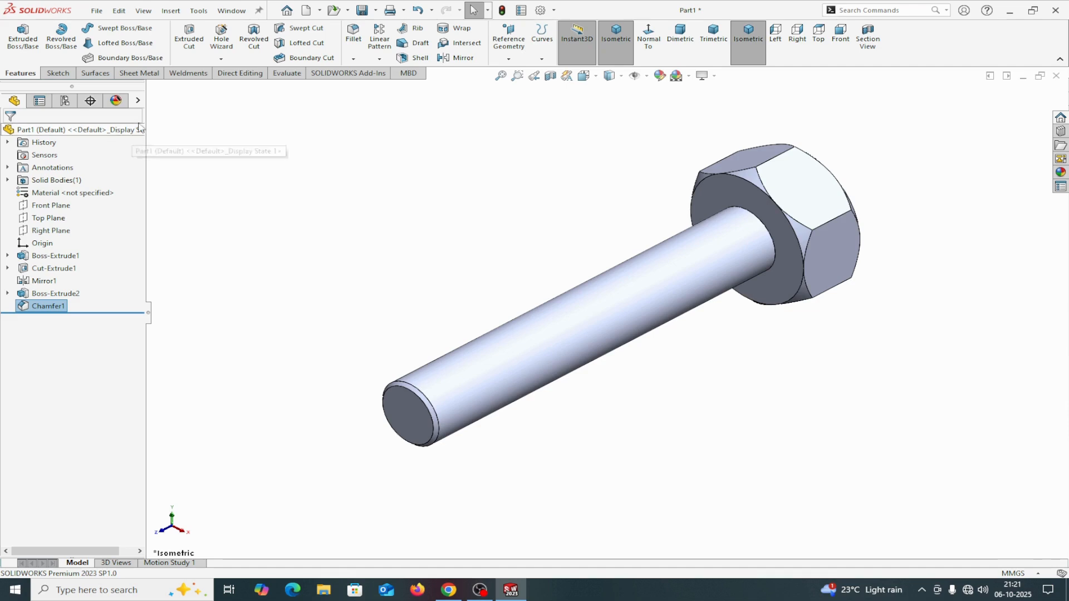
Assign the material 1023 Carbon Steel Sheet (SS) to the bolt.
right_click(36, 194)
click(74, 202)
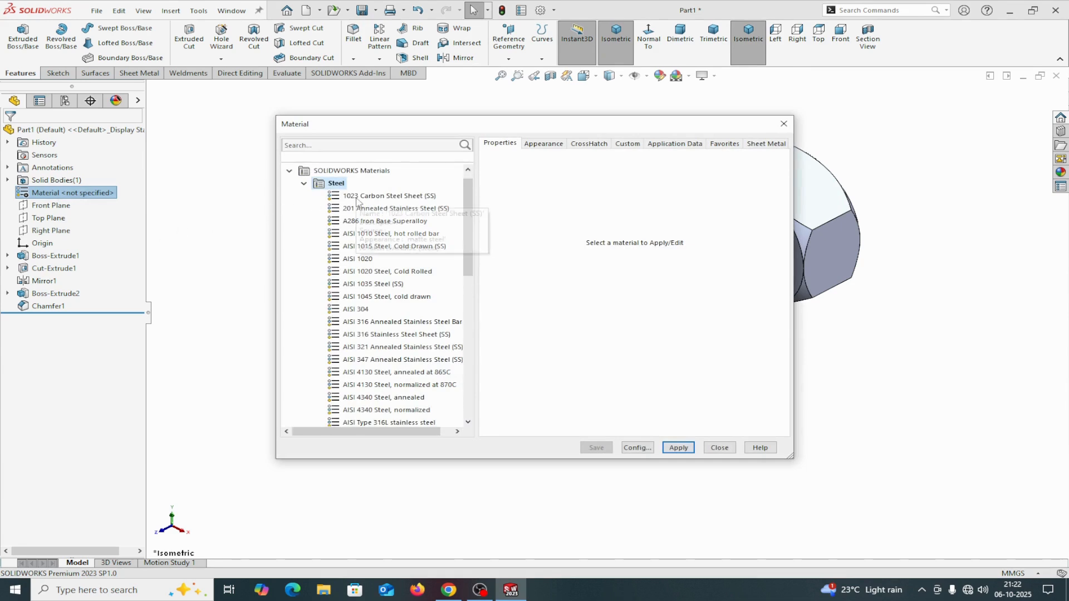
click(399, 197)
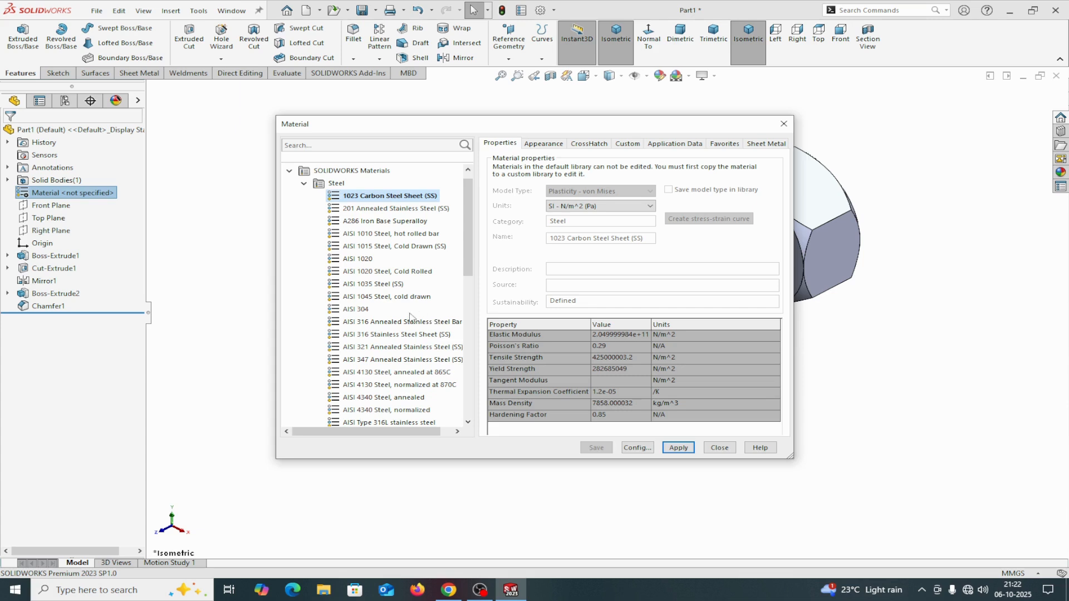
click(678, 448)
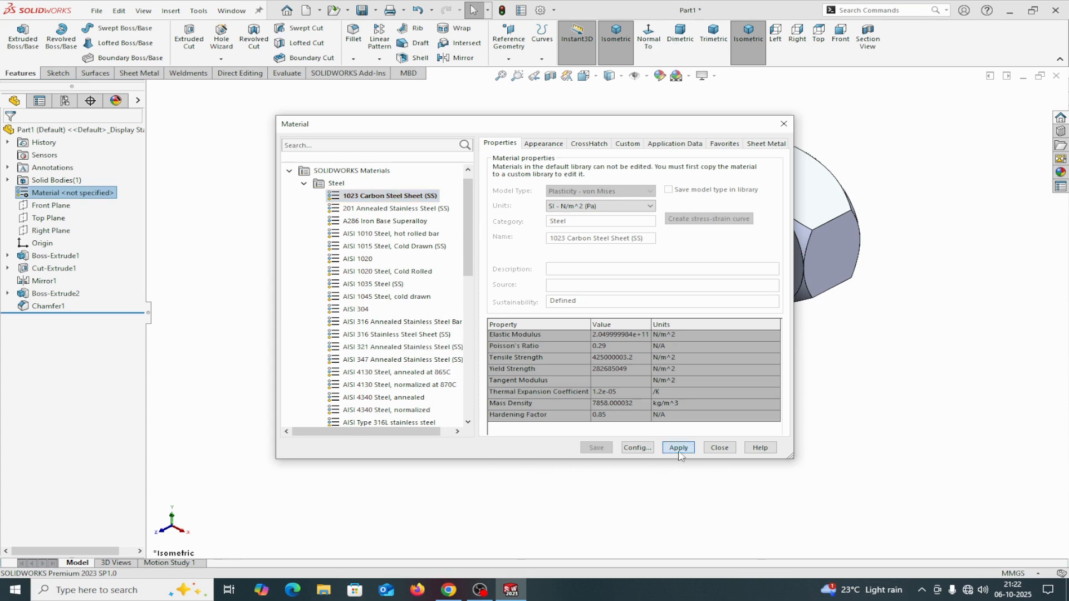
click(719, 448)
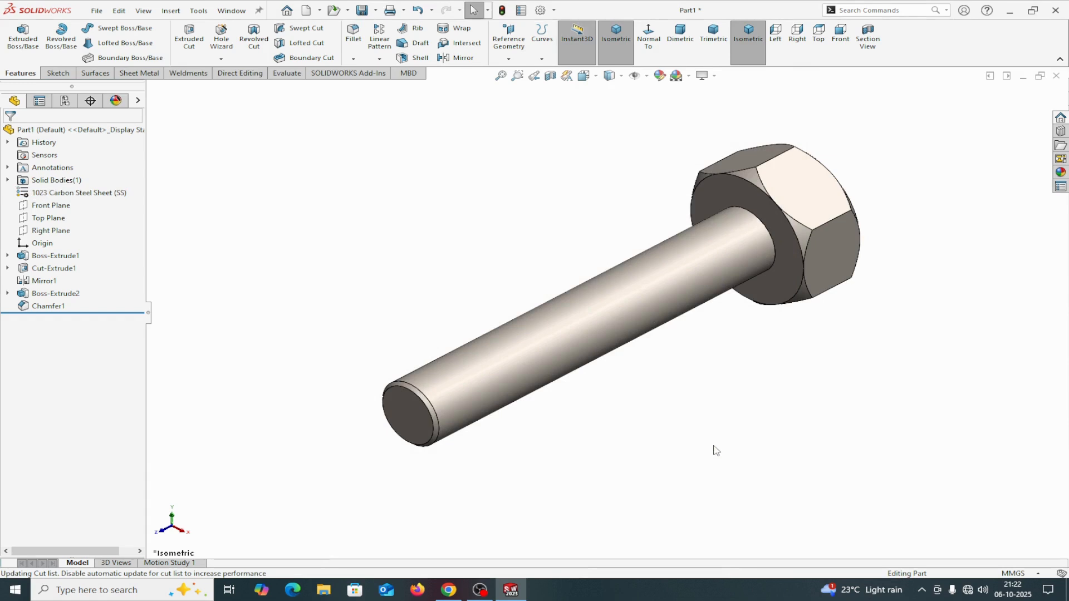
Start a Thread feature on the outer chamfer edge at the shank's free end.
click(544, 358)
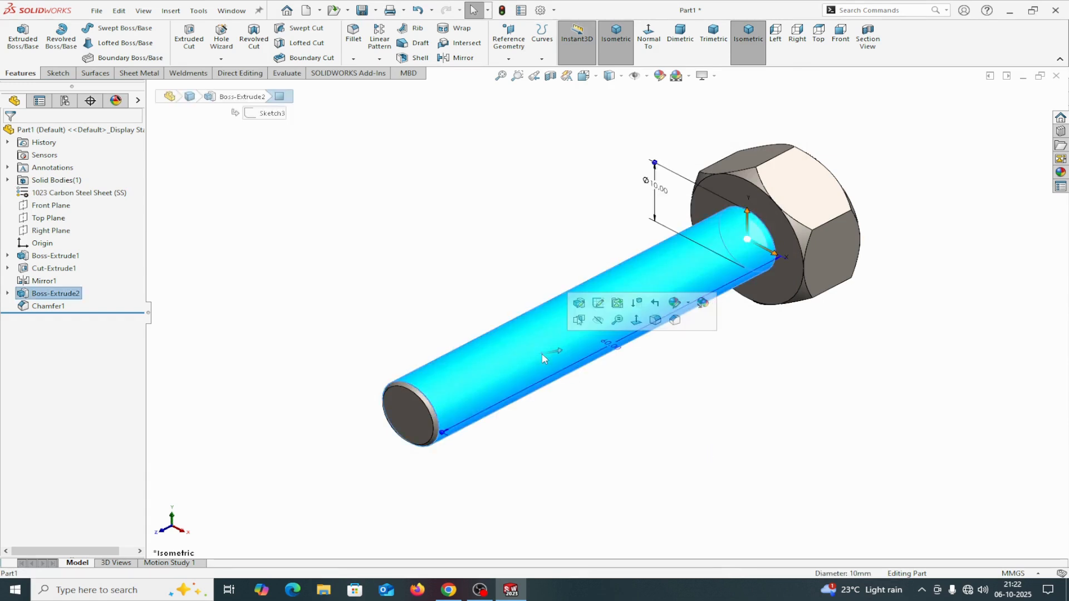
click(674, 461)
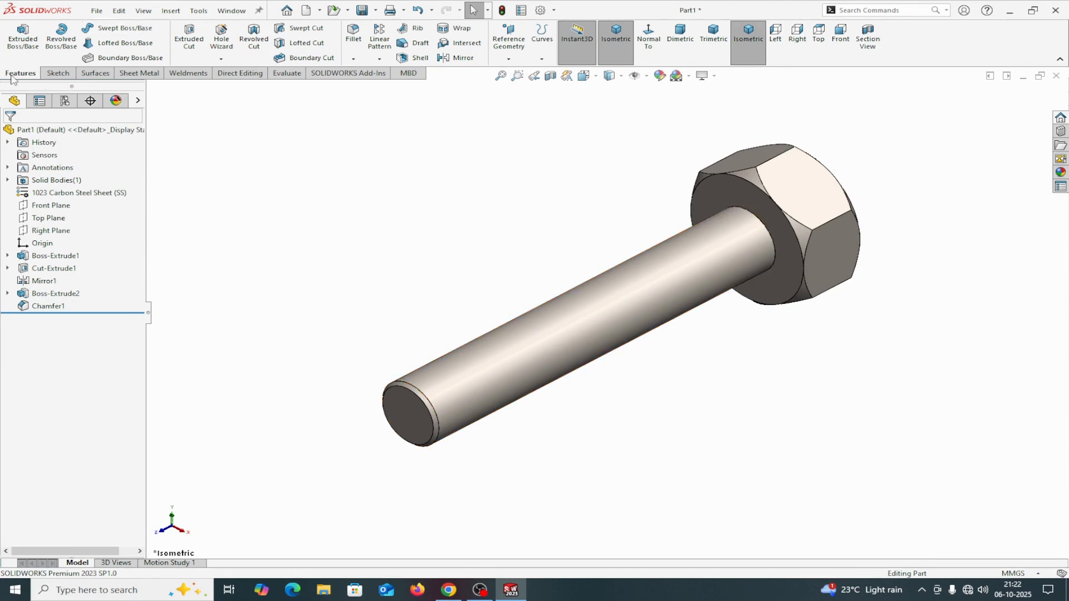
click(221, 59)
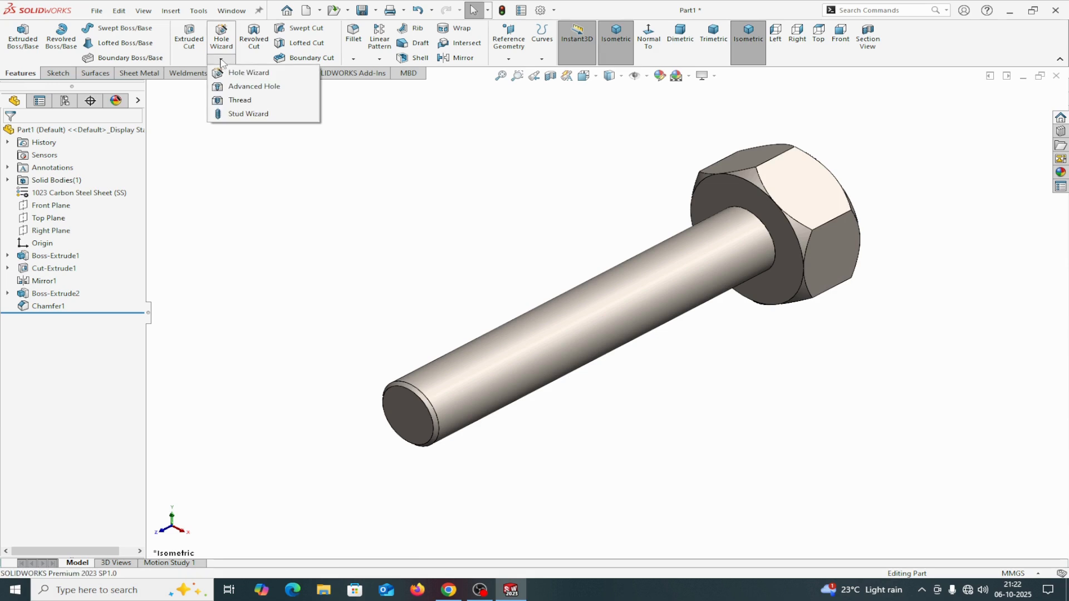
click(229, 100)
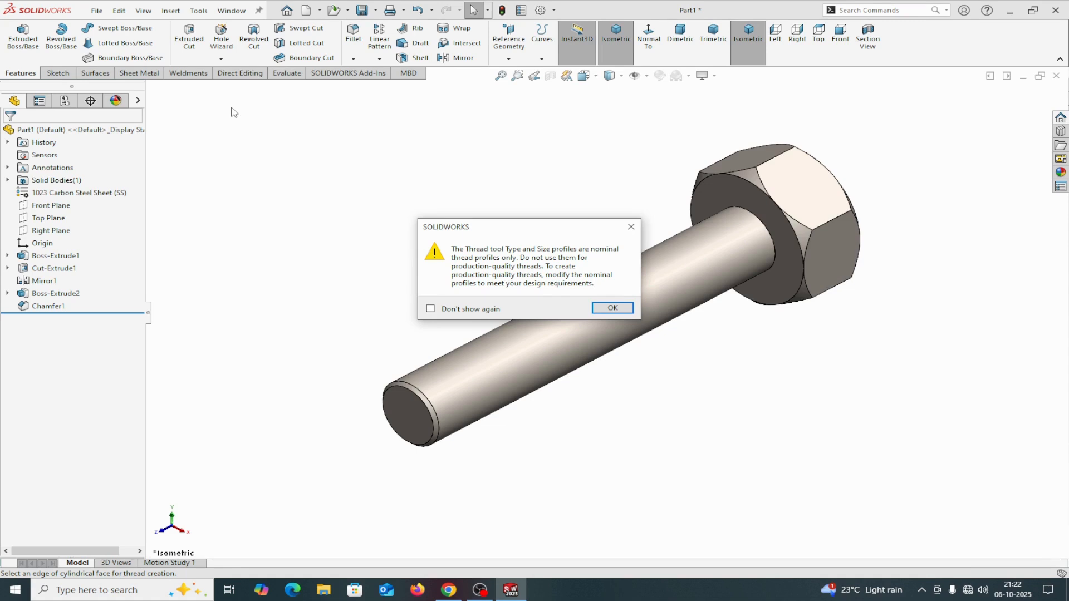
click(607, 309)
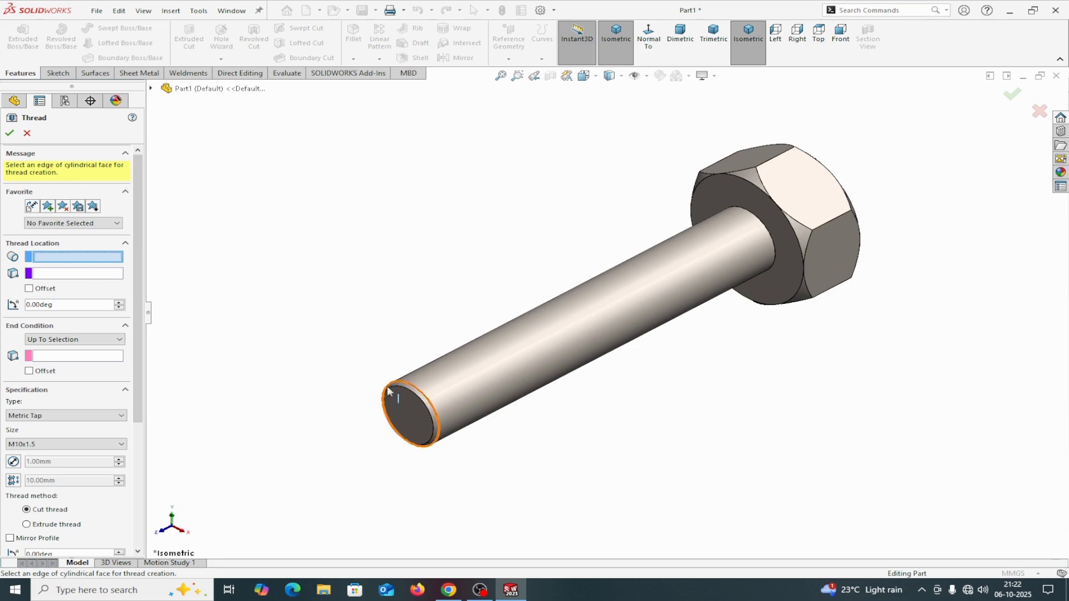
scroll(359, 393, down, 3)
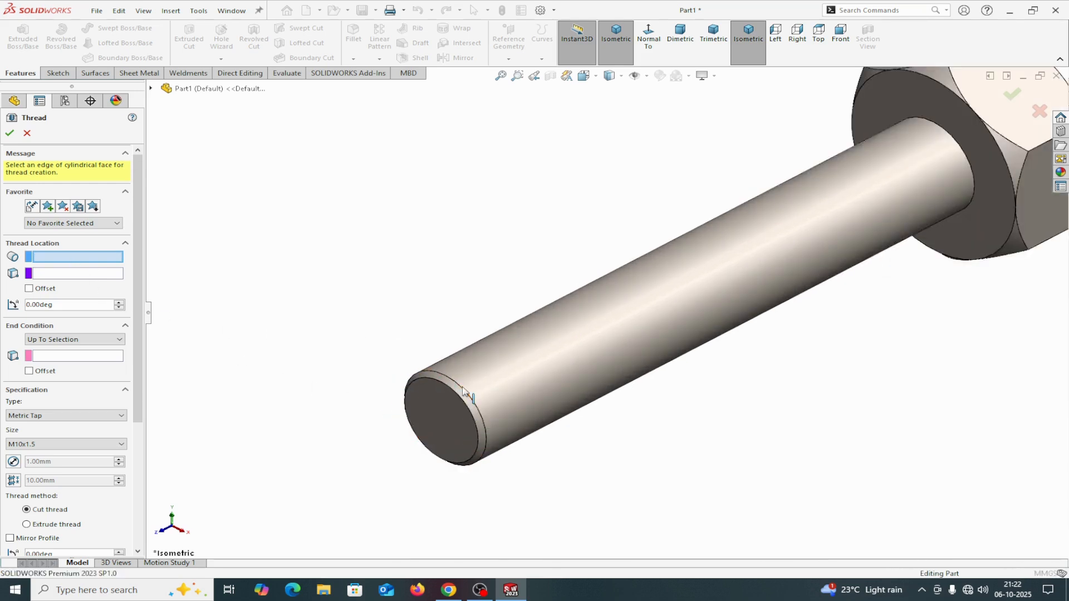
click(461, 386)
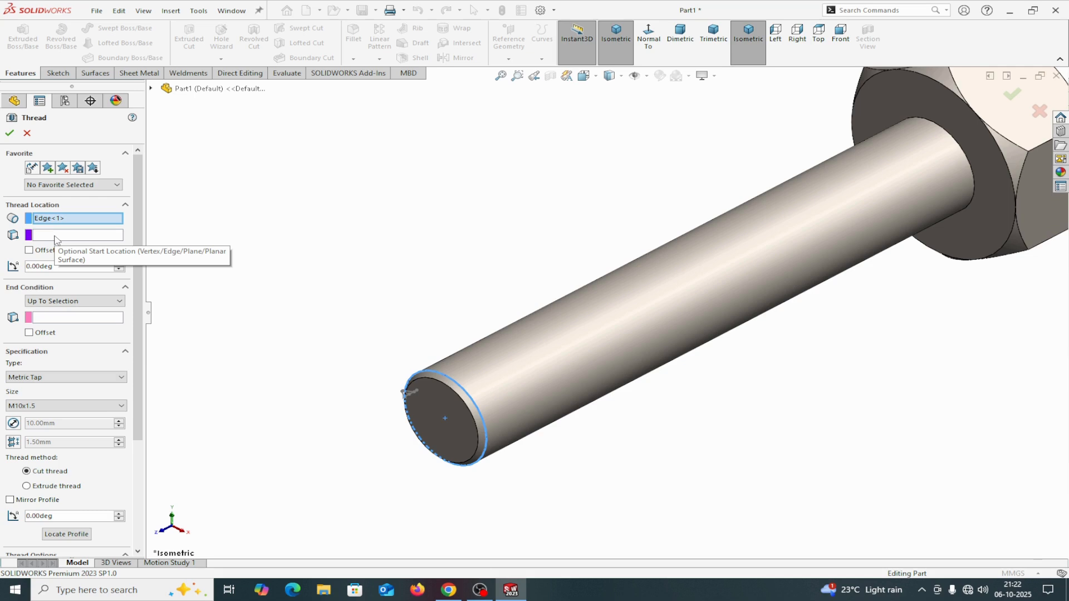
Set the thread's end condition to Blind with a depth of 55 mm.
click(63, 308)
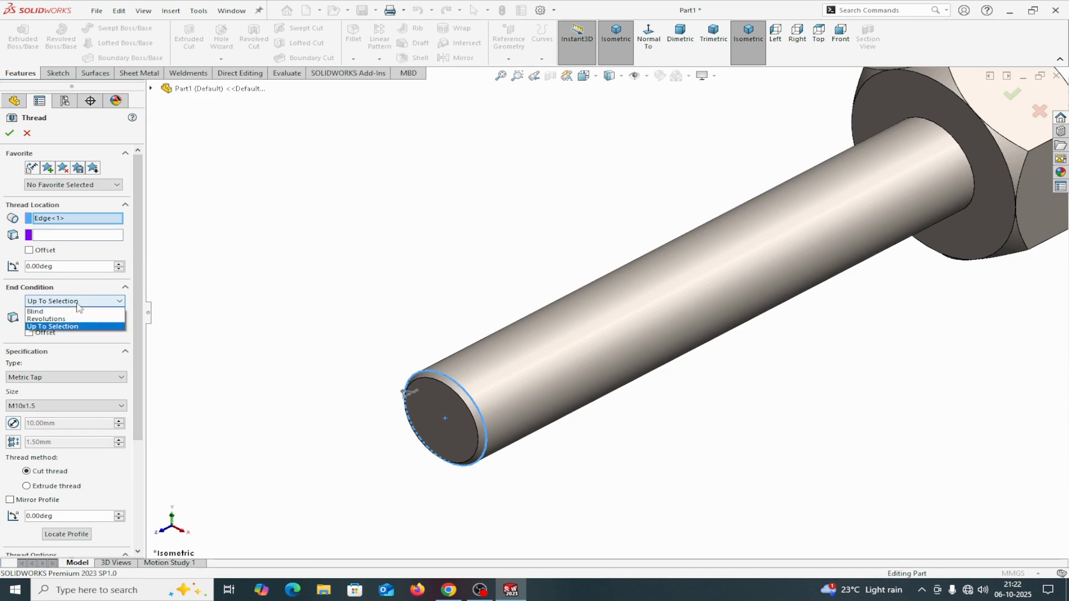
click(53, 314)
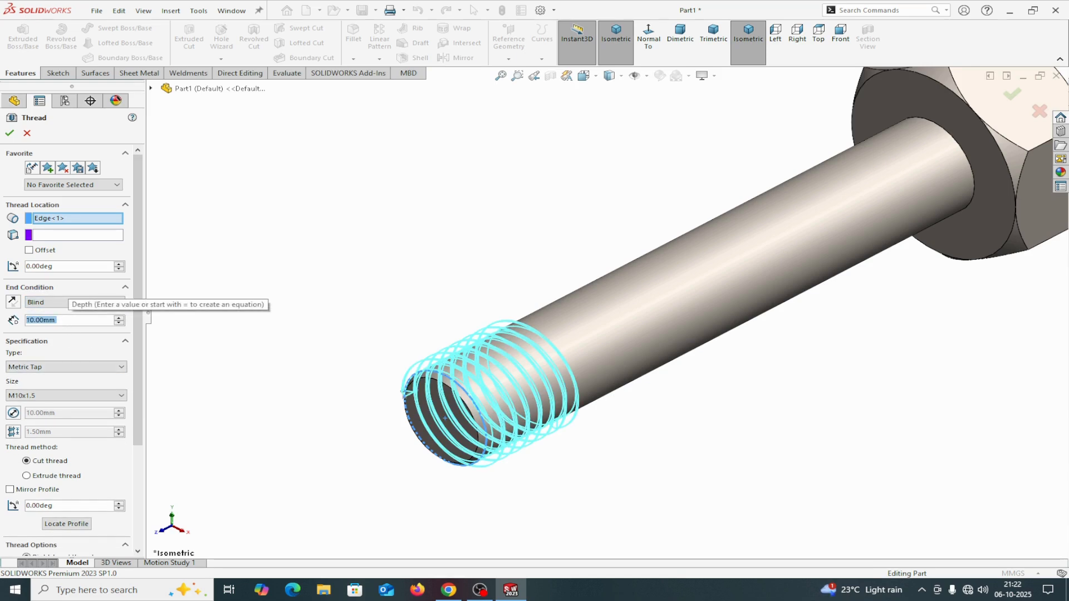
text(55)
key(Return)
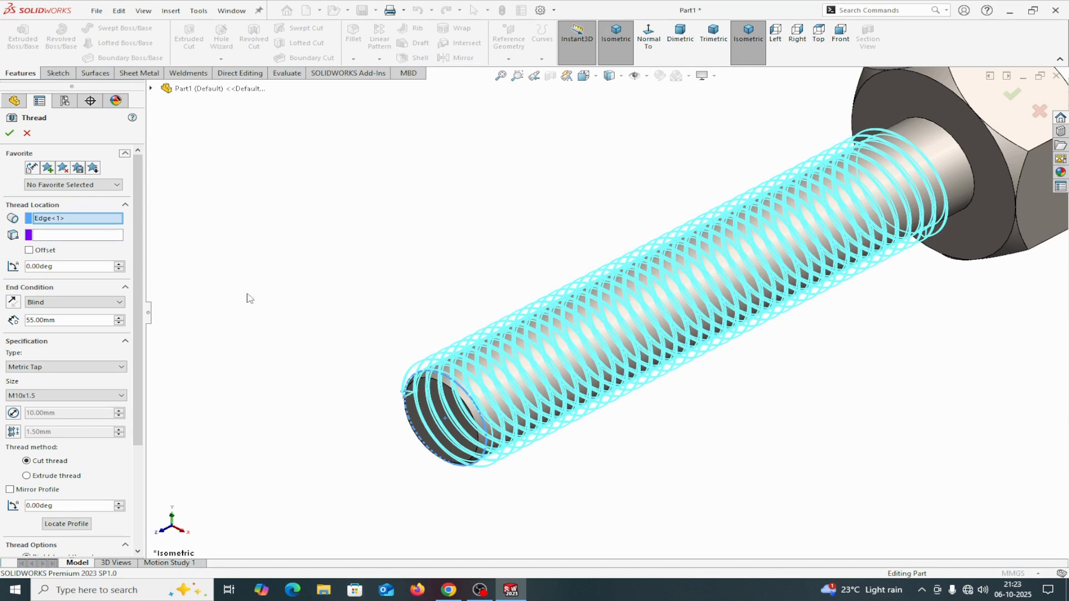
Change the thread type to Metric Die and set its blind depth to 50 mm.
click(55, 367)
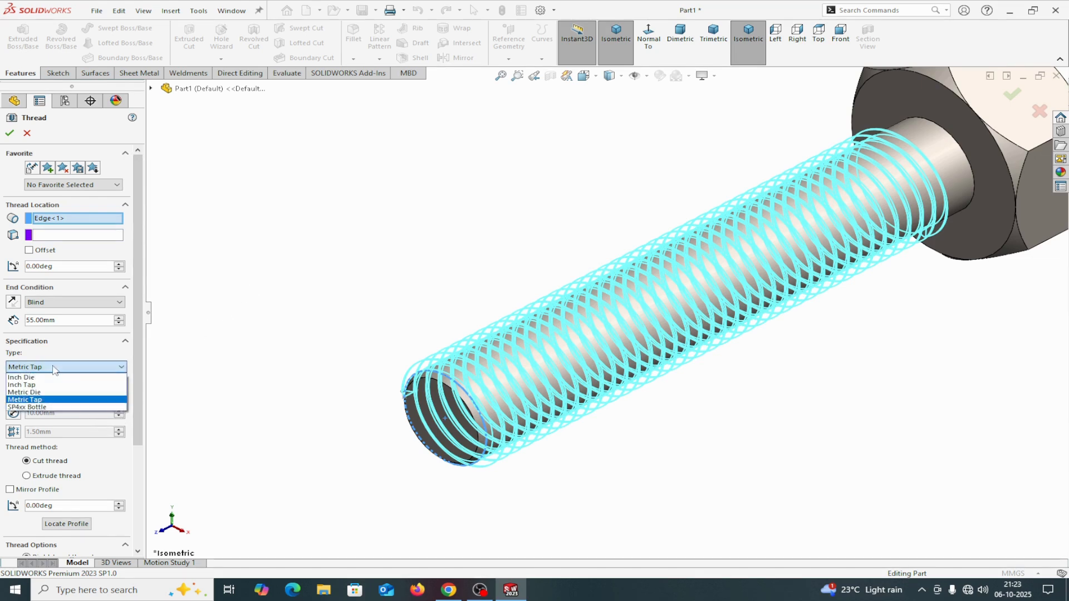
click(38, 394)
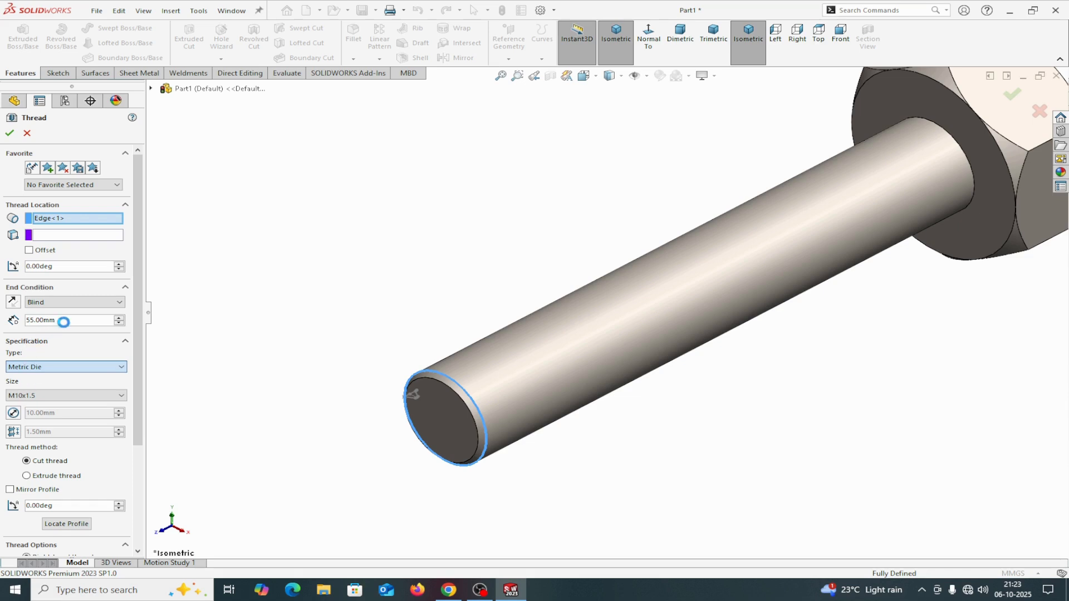
drag(65, 321, 30, 327)
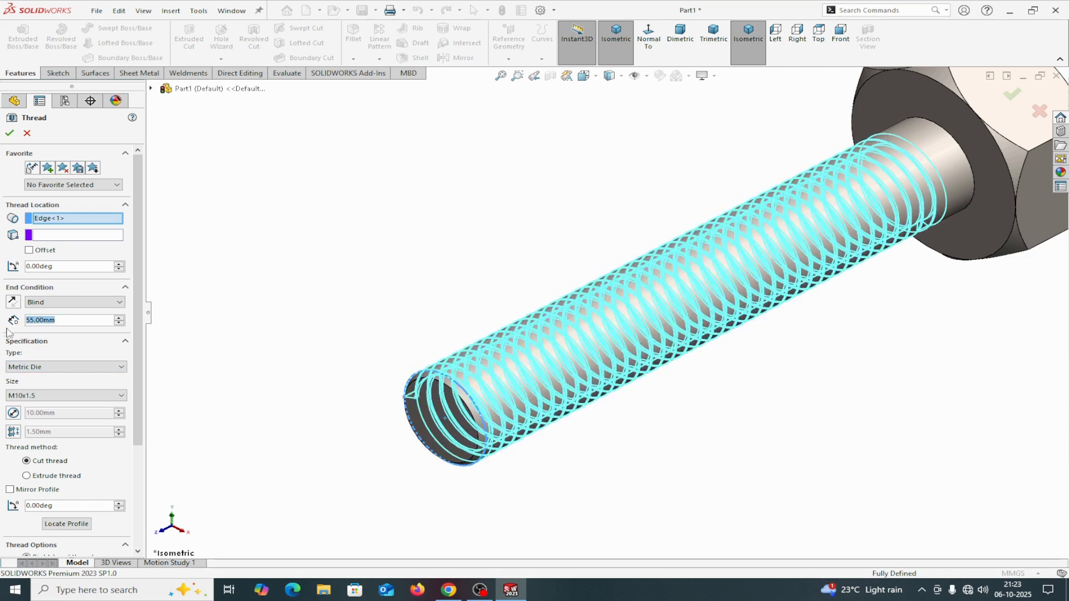
text(50)
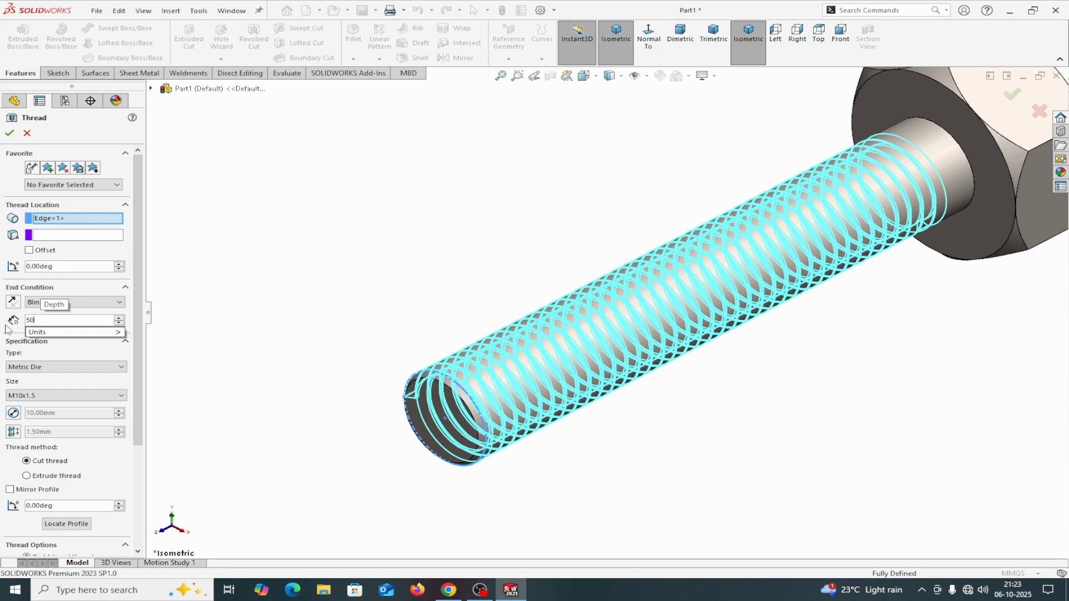
key(Return)
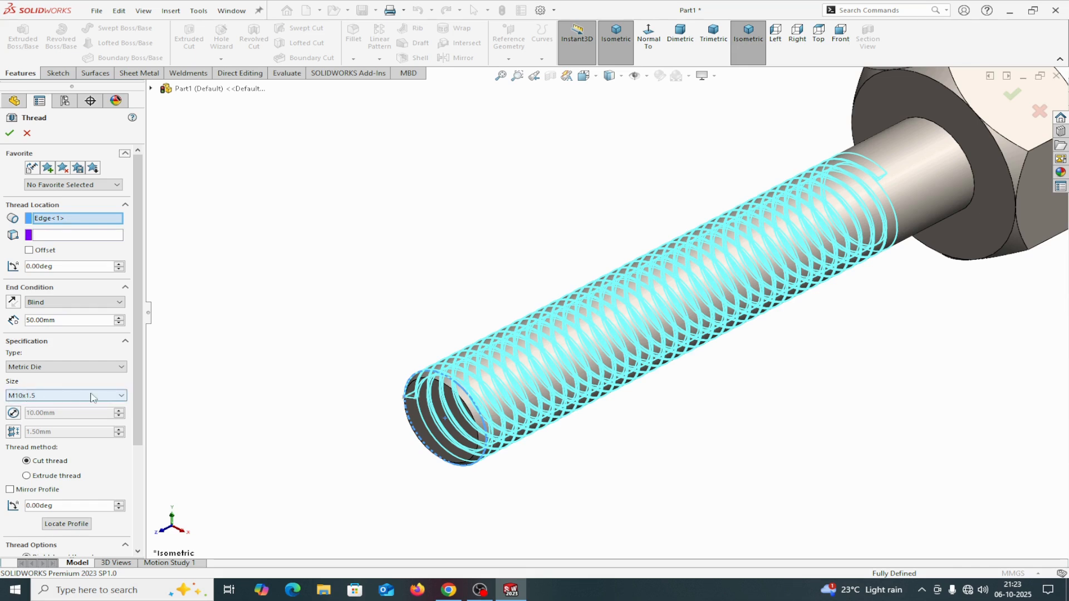
click(126, 397)
click(216, 399)
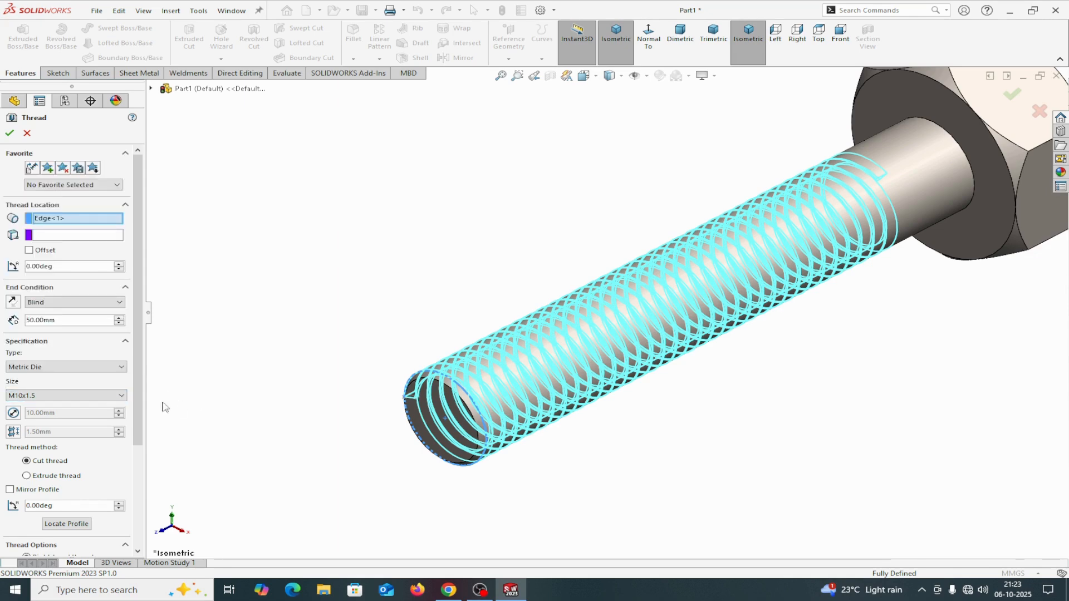
click(14, 415)
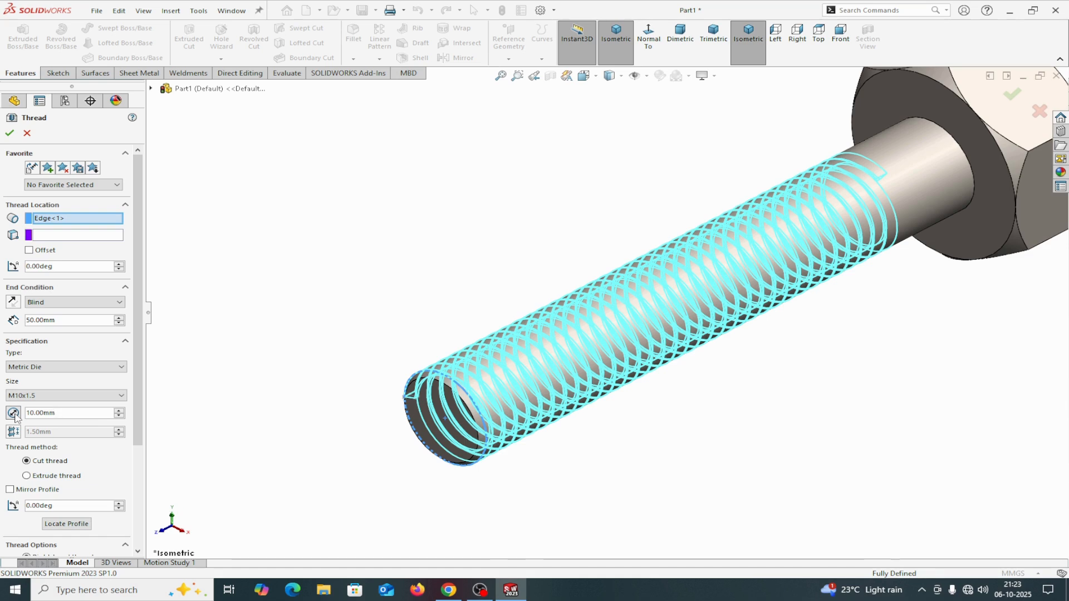
click(12, 414)
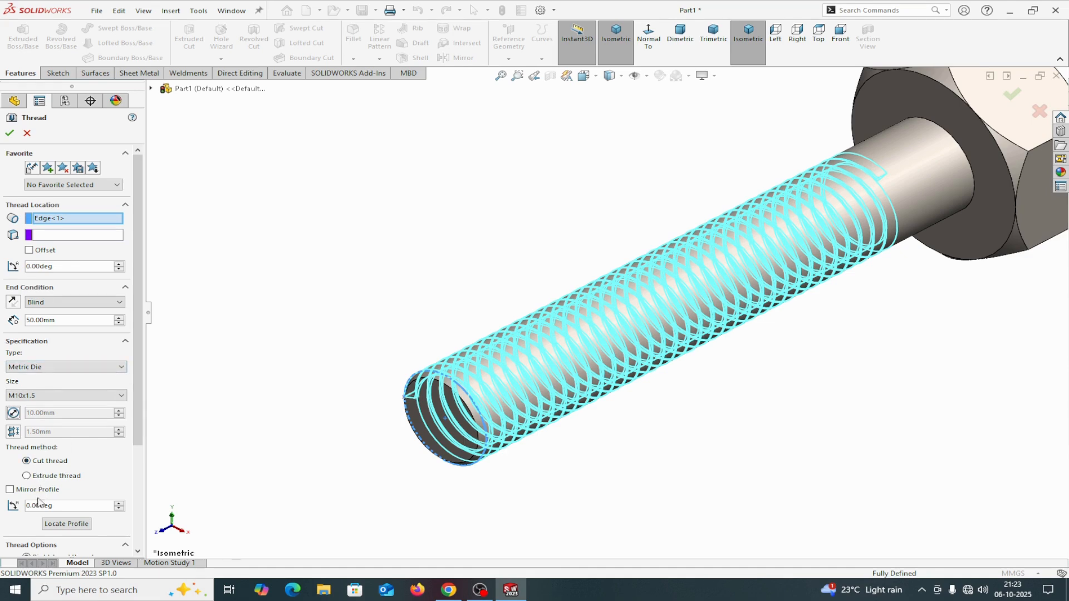
scroll(40, 504, down, 4)
scroll(70, 359, up, 3)
Offset the thread's start location by 1.50 mm from the selected edge.
click(29, 250)
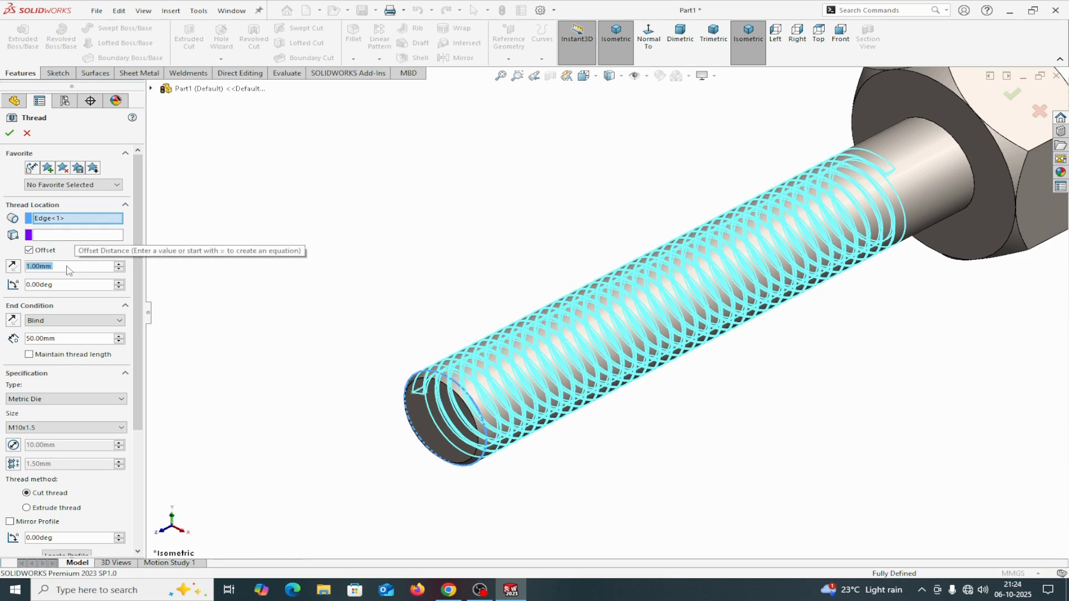
text(1.)
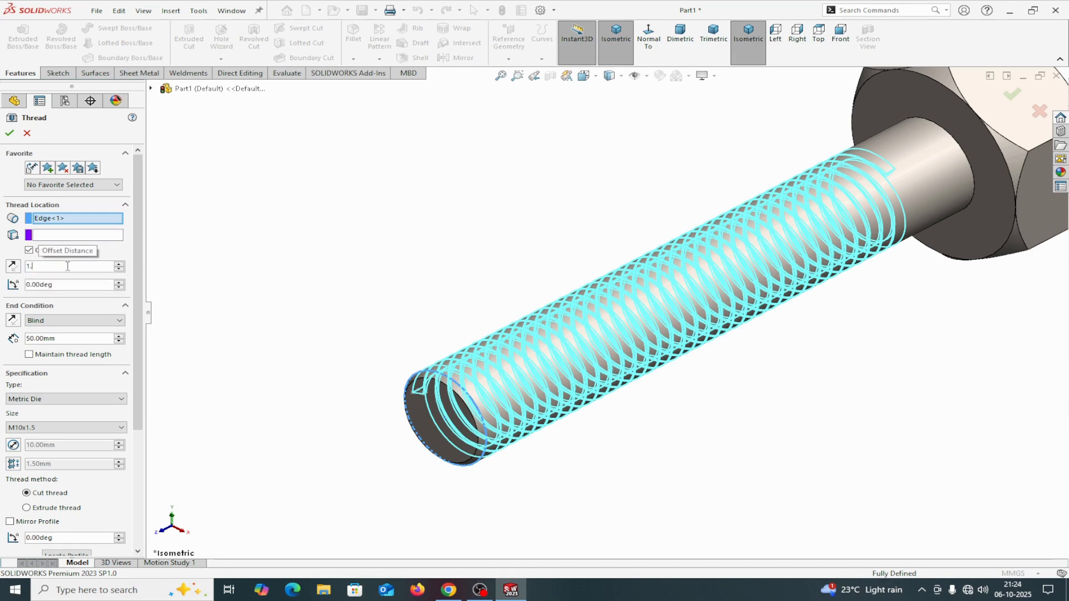
text(50)
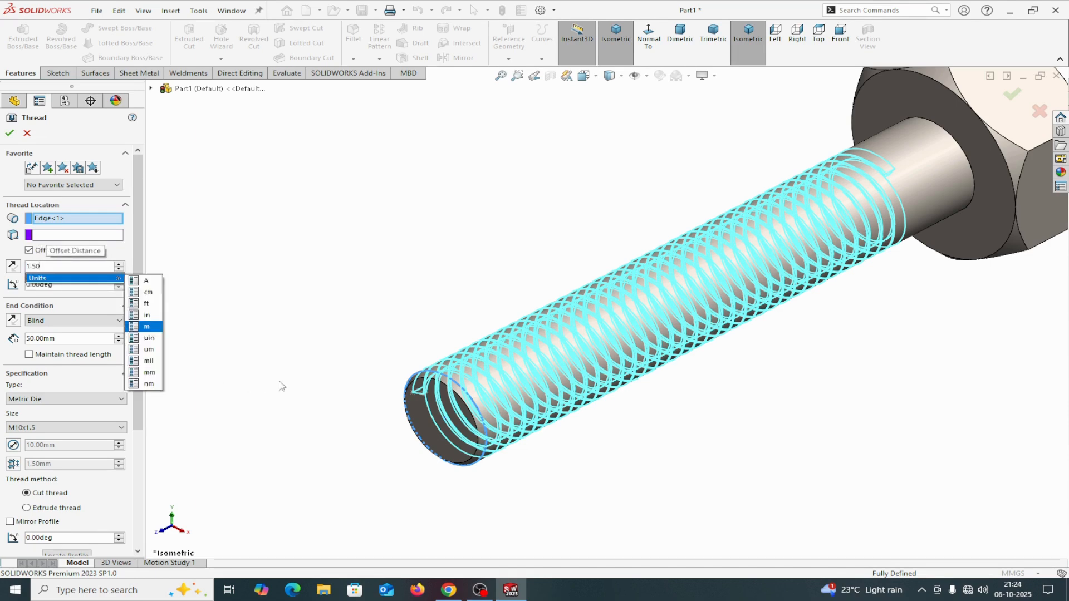
key(Return)
Reverse the offset so the thread starts beyond the shank's free end, and create the M10x1.5 cut thread.
middle_drag(535, 433, 528, 475)
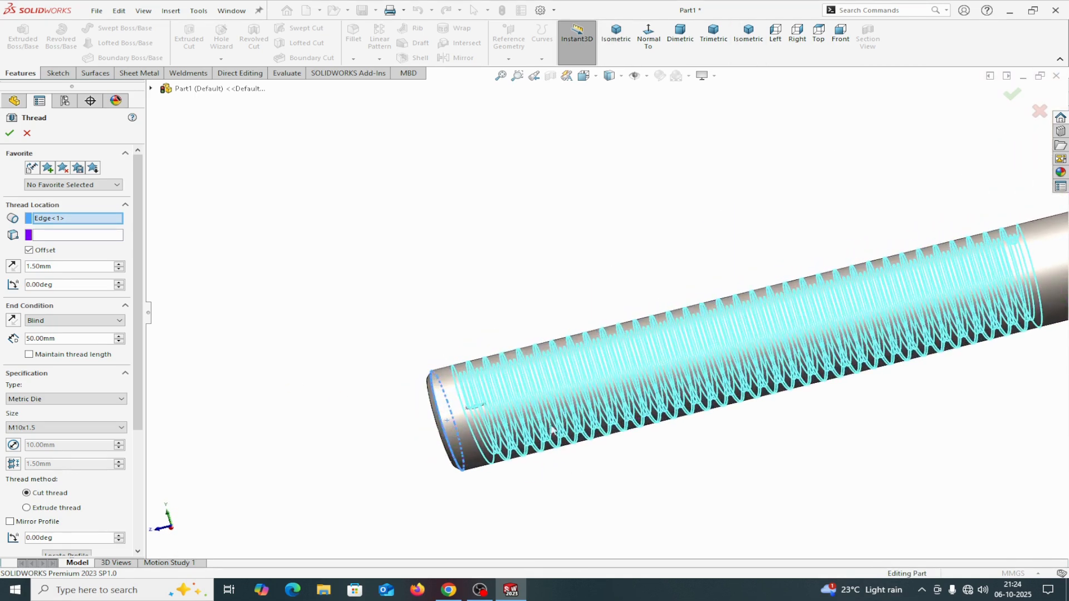
click(12, 268)
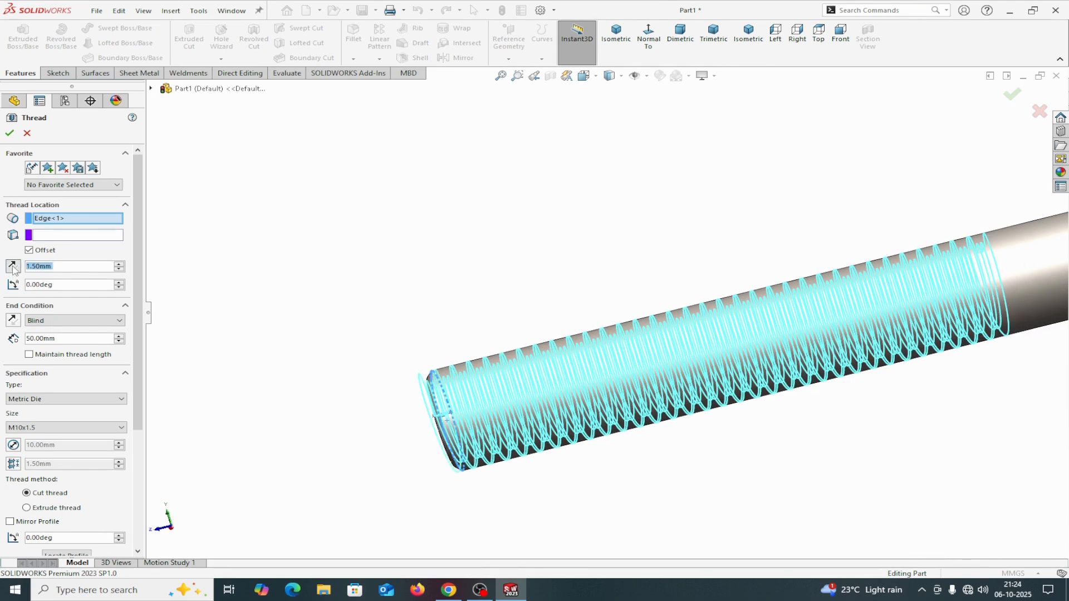
scroll(497, 406, down, 2)
scroll(500, 411, down, 2)
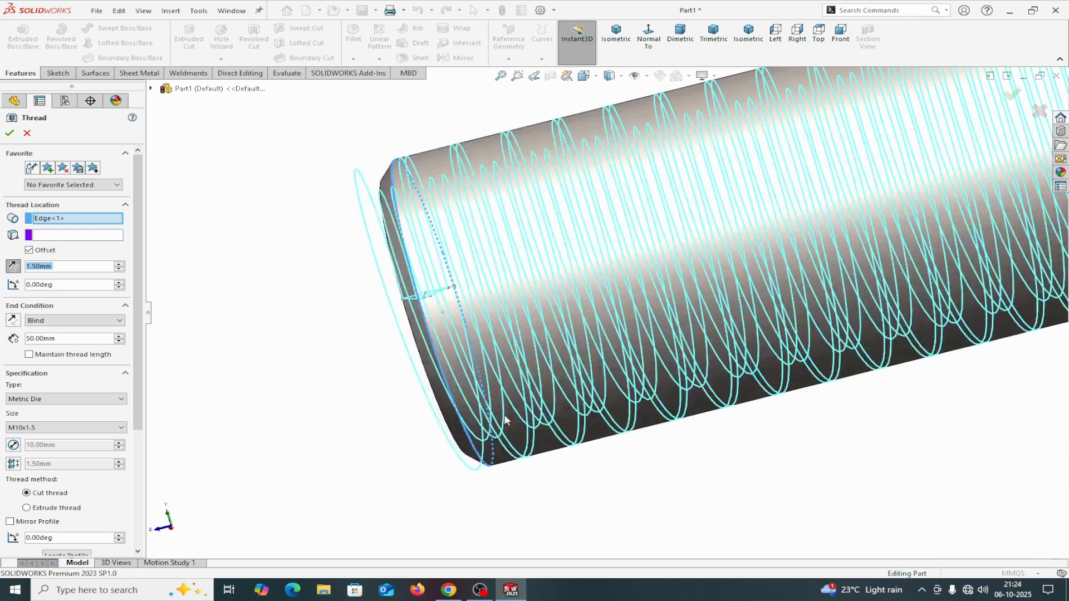
click(10, 134)
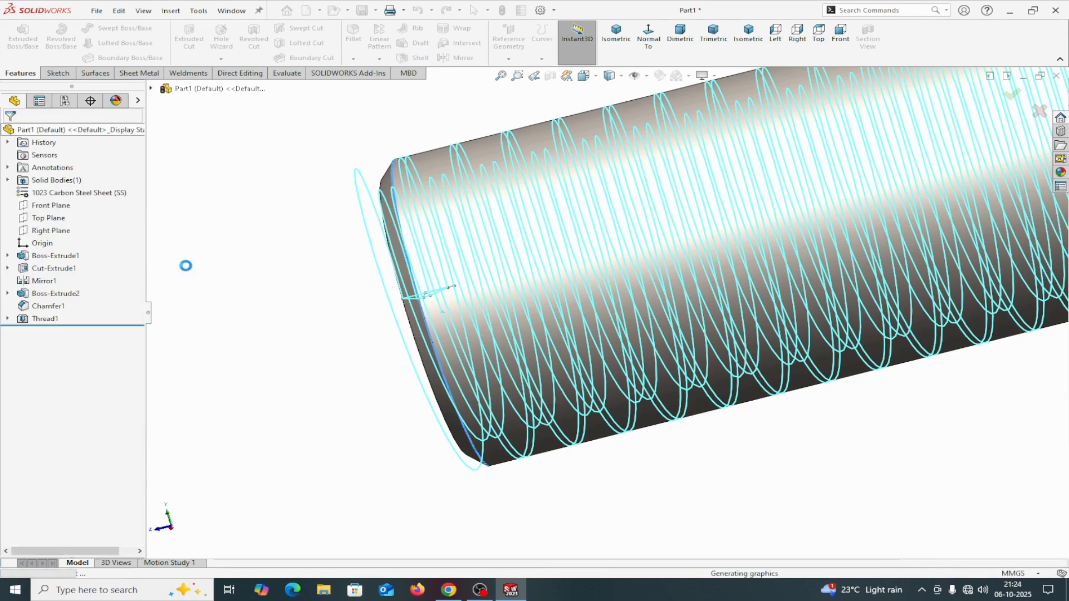
scroll(703, 482, up, 5)
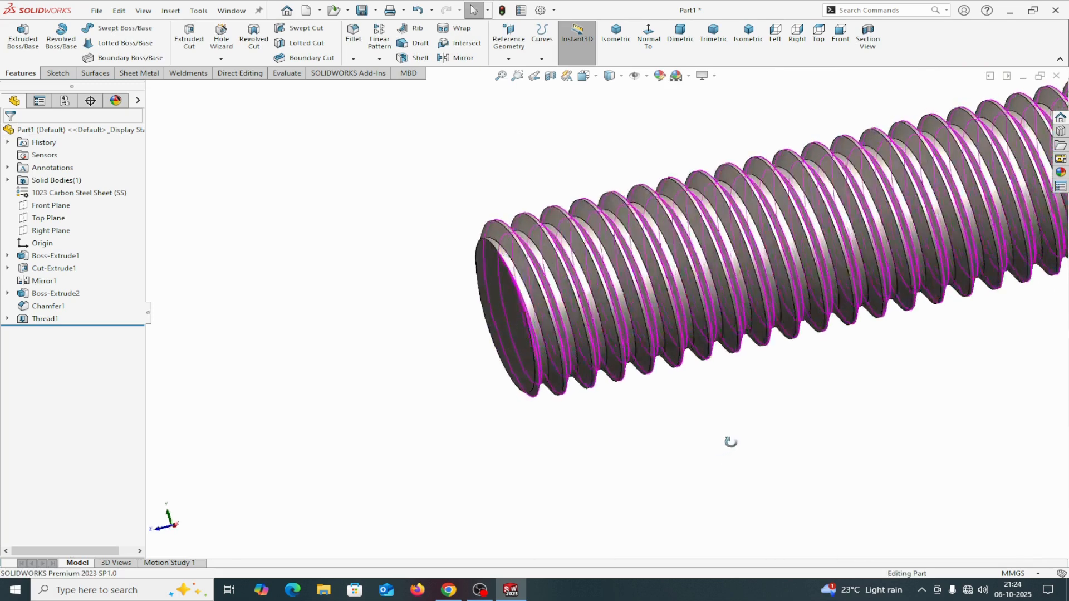
scroll(735, 445, up, 2)
click(747, 40)
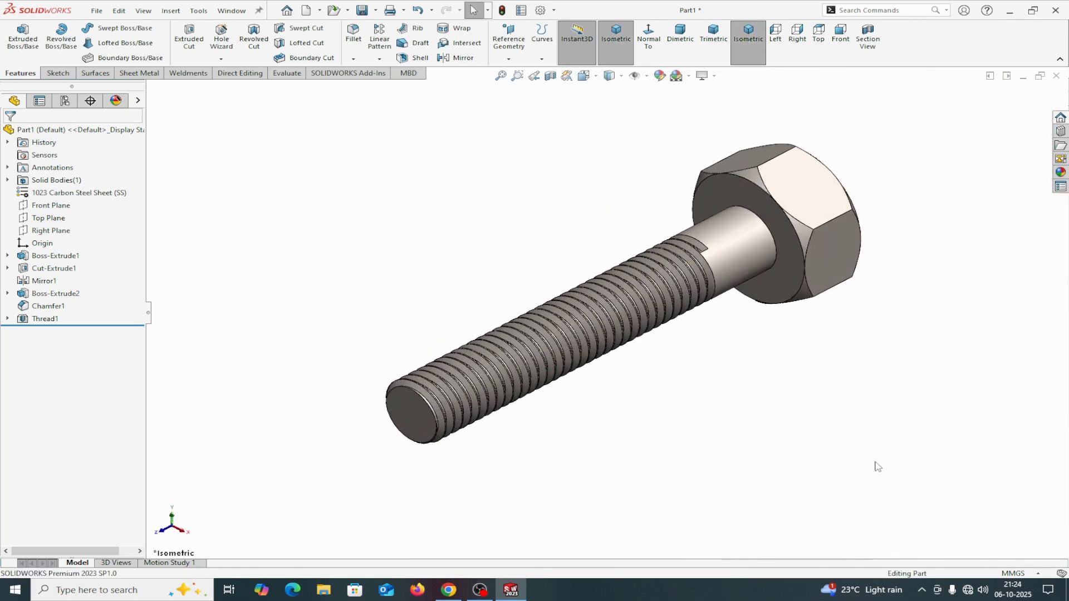
Save the part as HEX BOLT A in the ELECTRIC ENCLOSURE folder, rebuilding the document before saving.
click(365, 12)
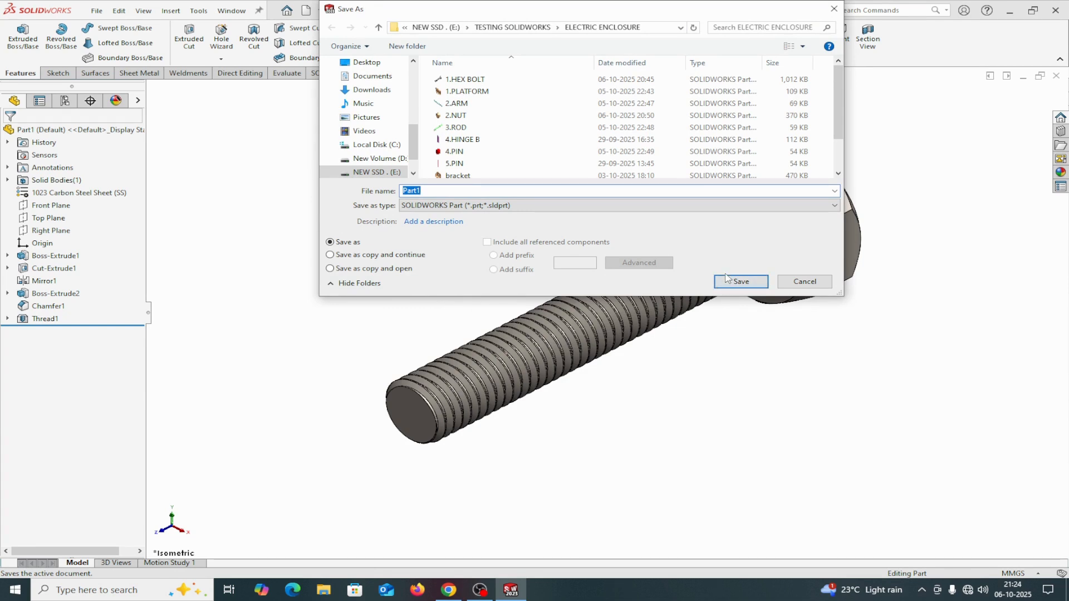
text(HEX BOLT A)
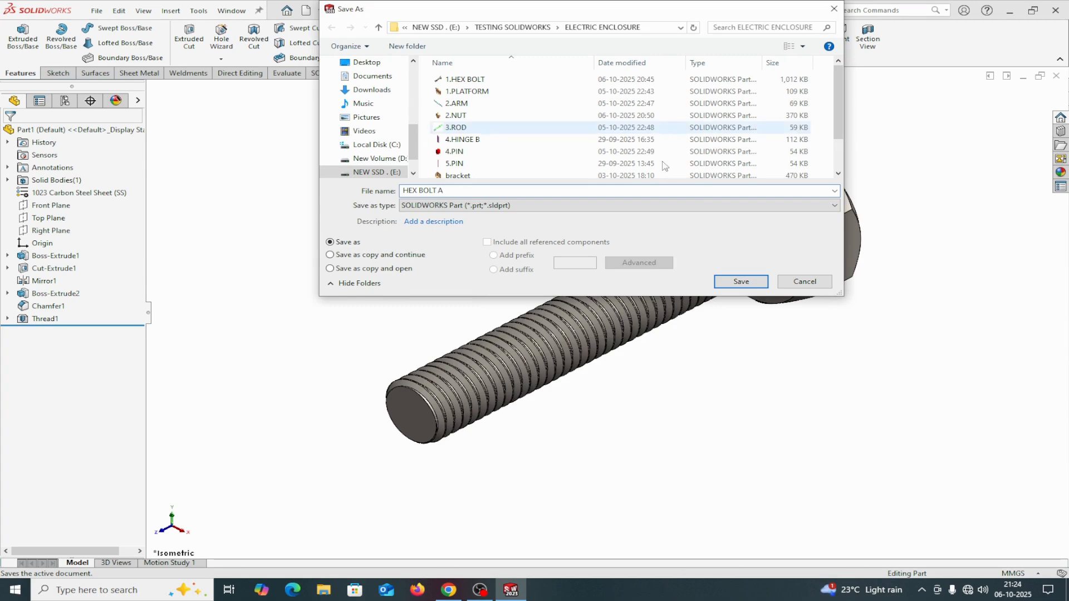
click(741, 281)
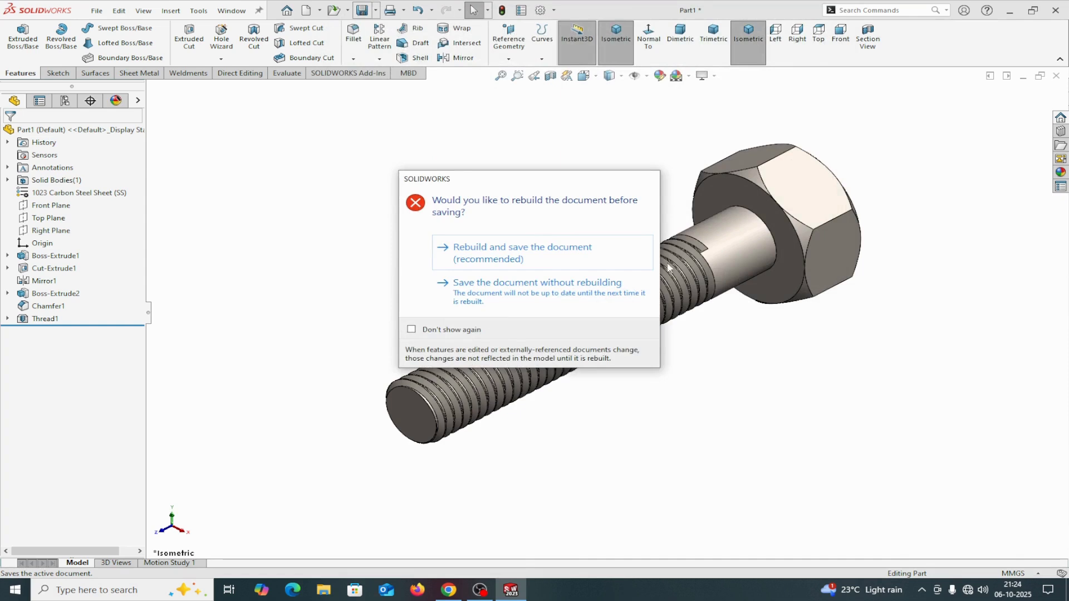
click(541, 256)
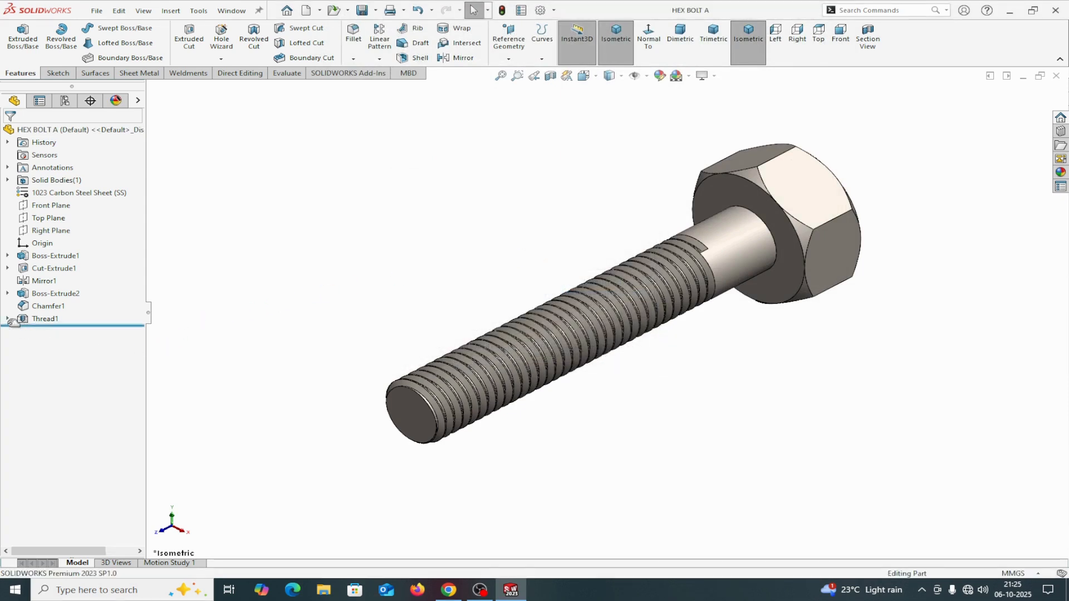
Open the thread feature's definition and review its offset, depth, type and size settings.
right_click(8, 321)
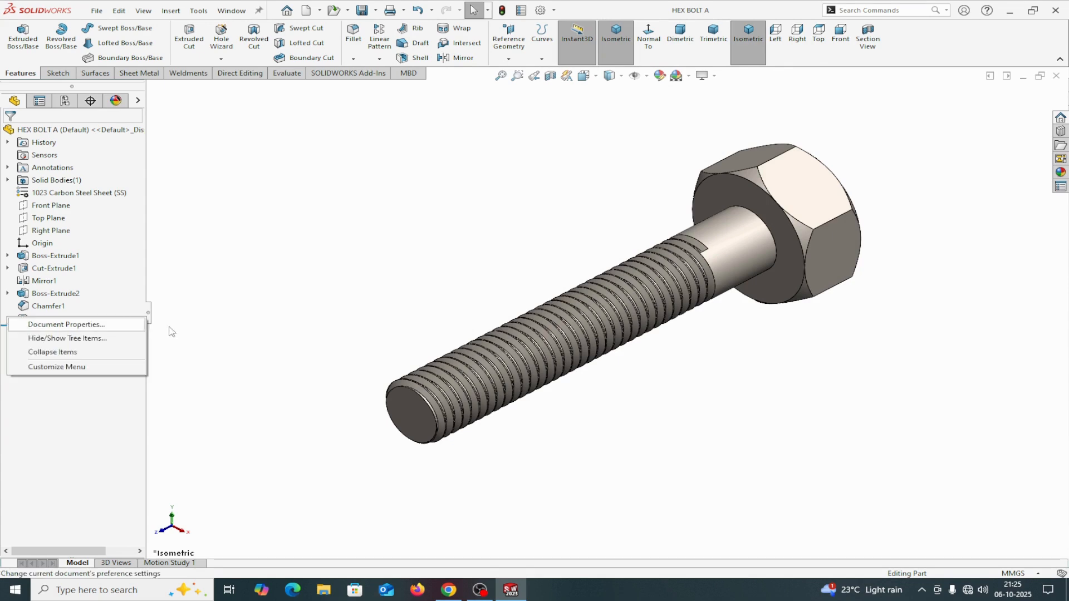
click(45, 320)
right_click(44, 323)
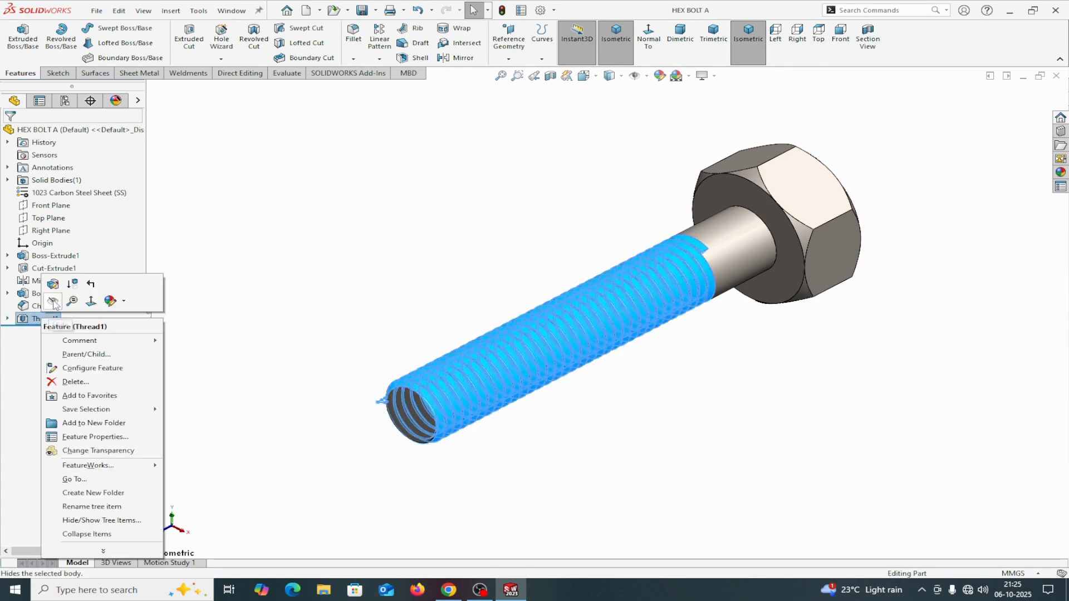
click(56, 289)
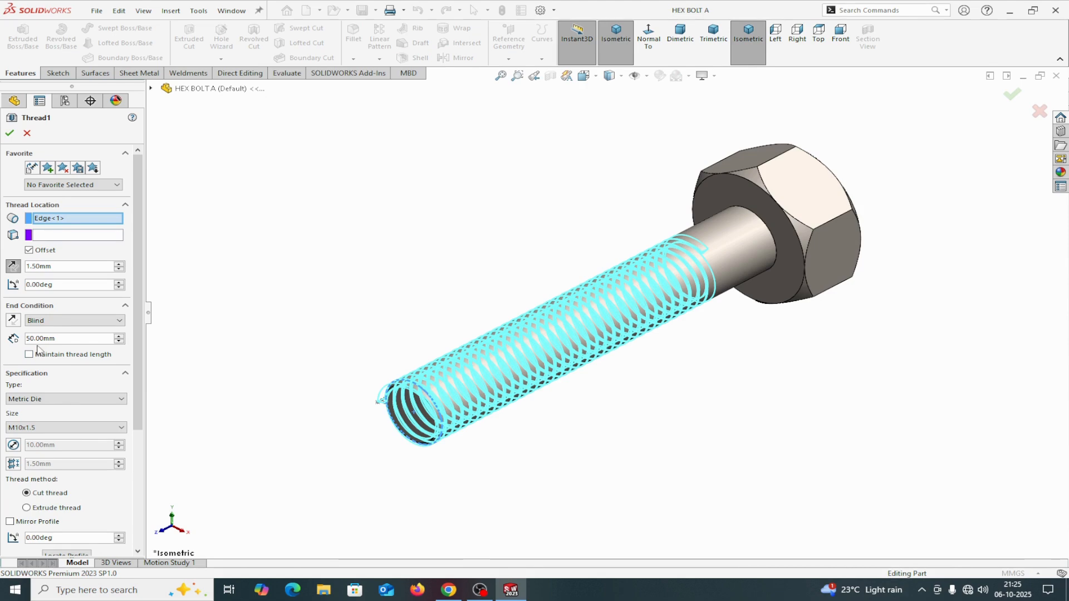
click(9, 132)
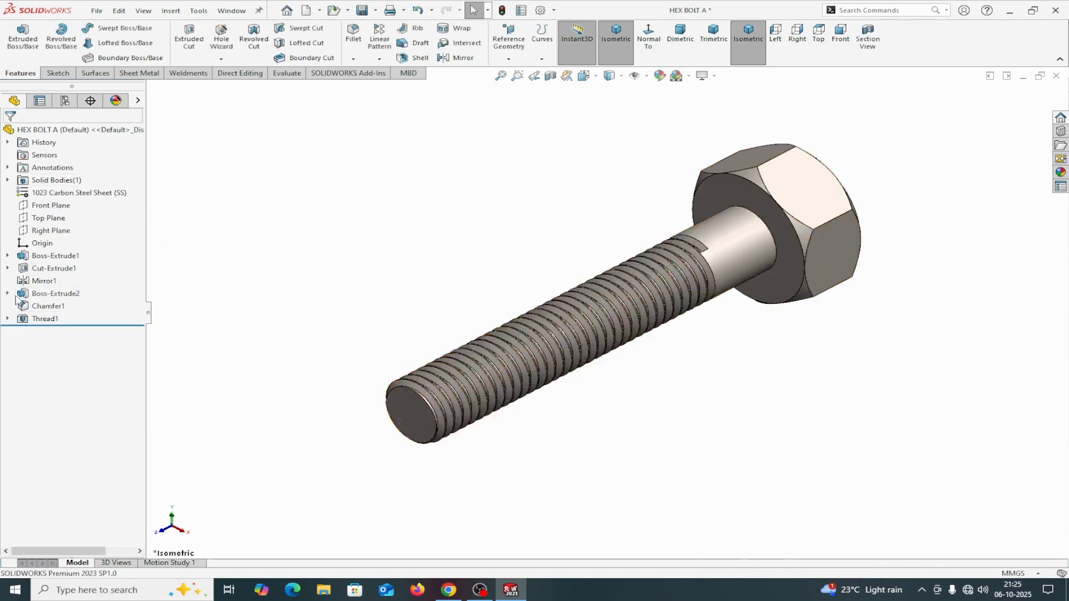
Inspect the shank extrusion's circle sketch and its feature definition, including end condition and depth, leaving both as they are.
click(7, 294)
right_click(58, 306)
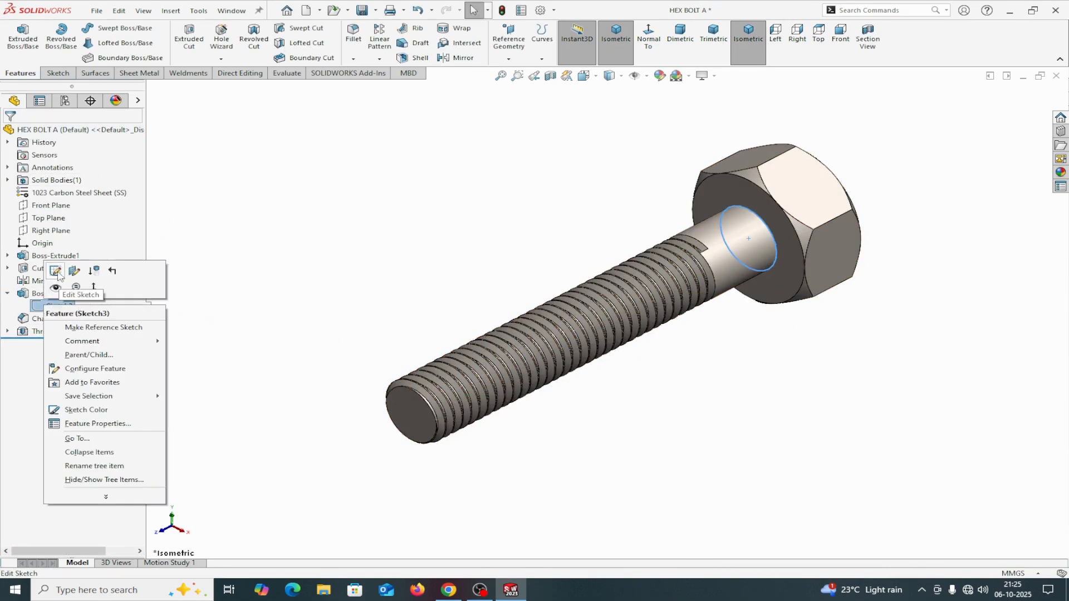
click(57, 271)
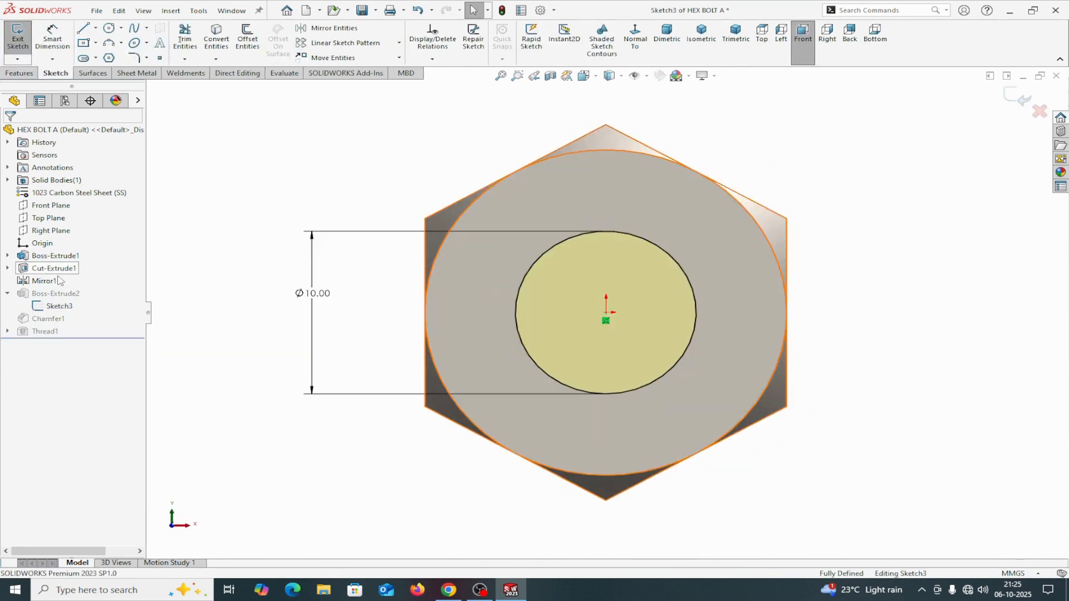
click(1013, 99)
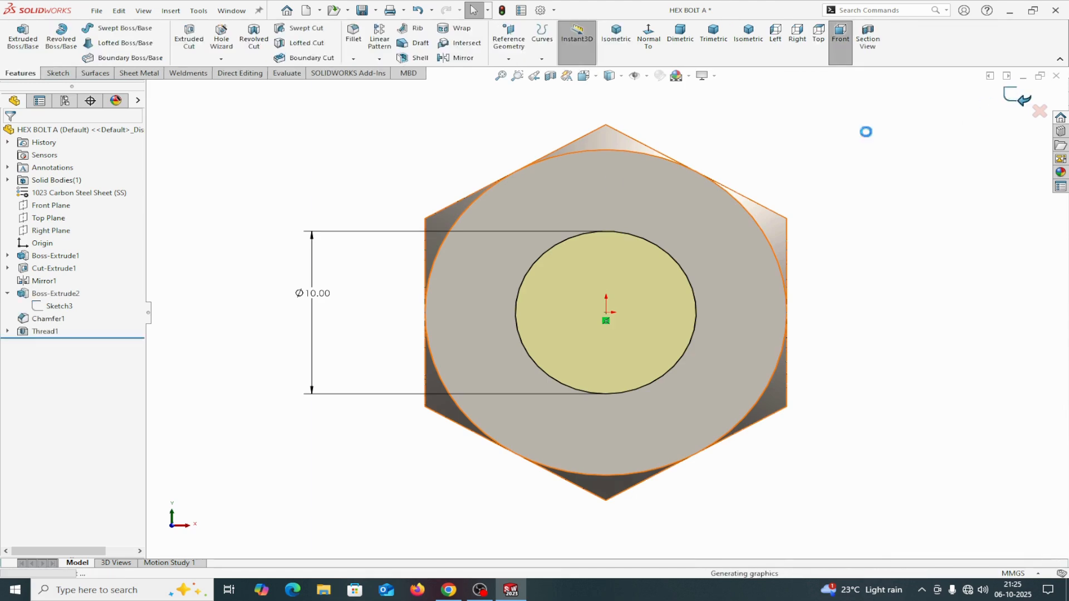
right_click(34, 294)
click(43, 262)
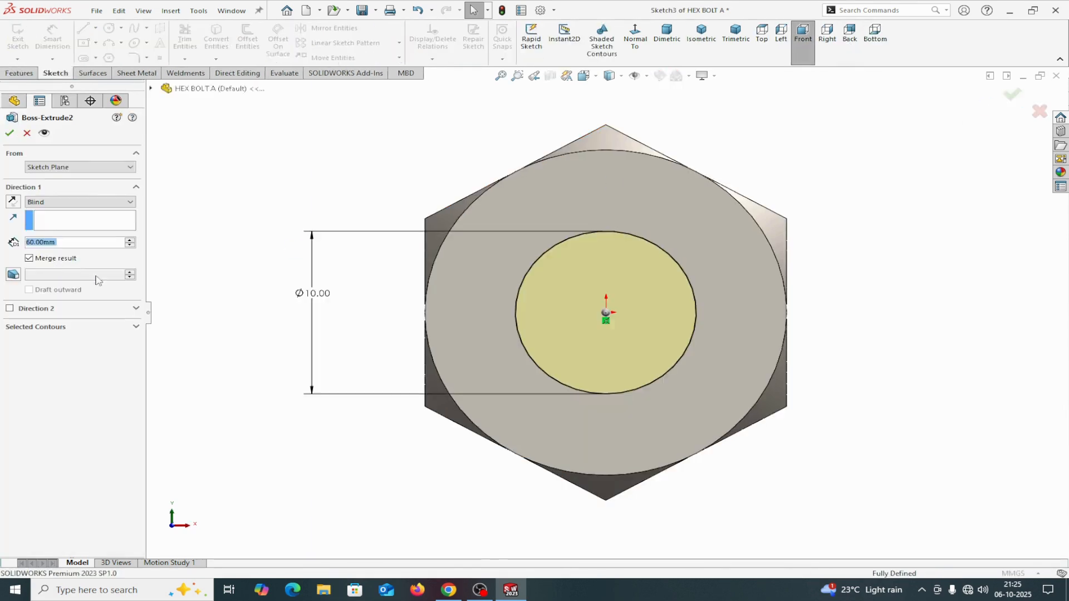
click(10, 133)
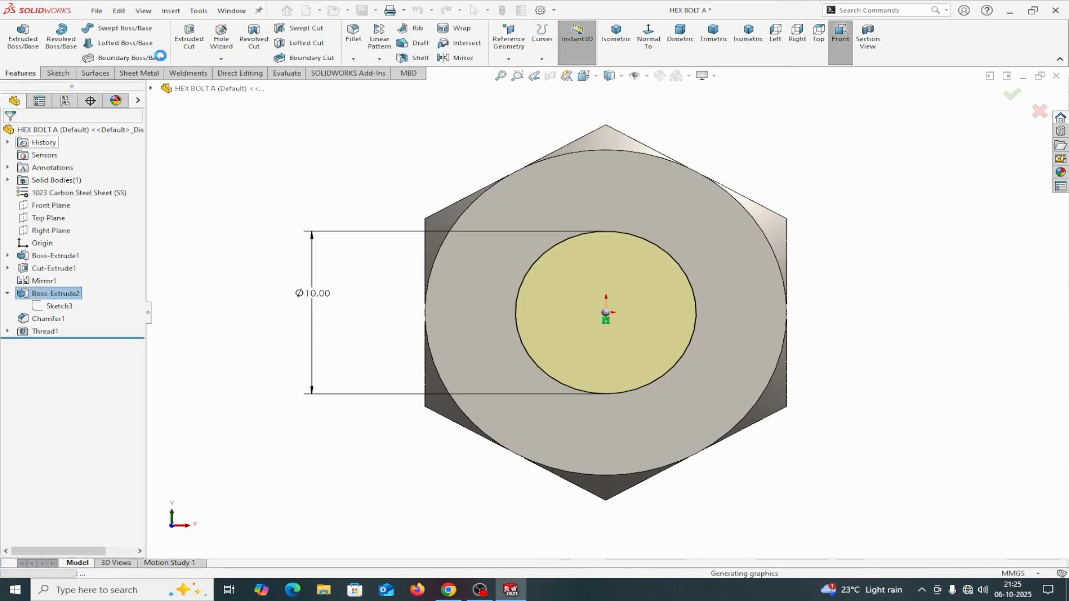
middle_drag(885, 150, 685, 234)
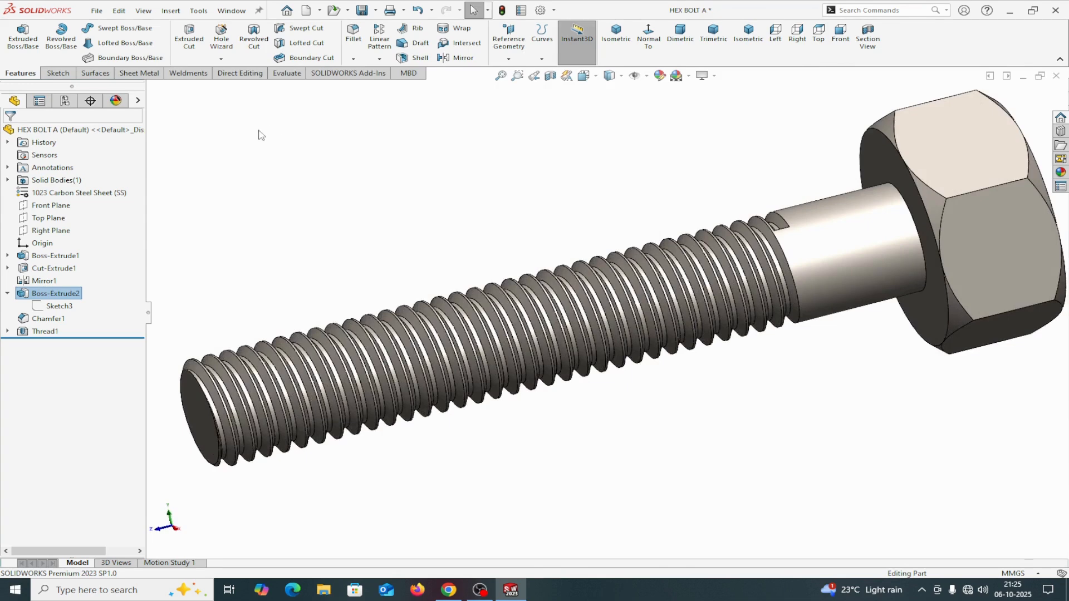
Save the hex bolt part and create a new part document.
click(97, 11)
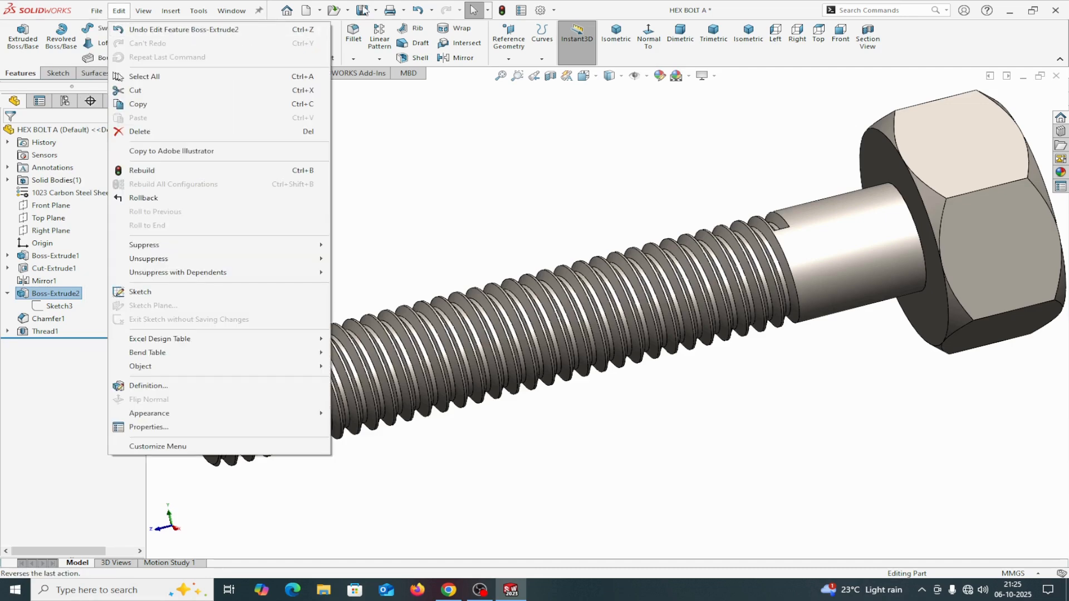
key(ctrl+s)
click(98, 11)
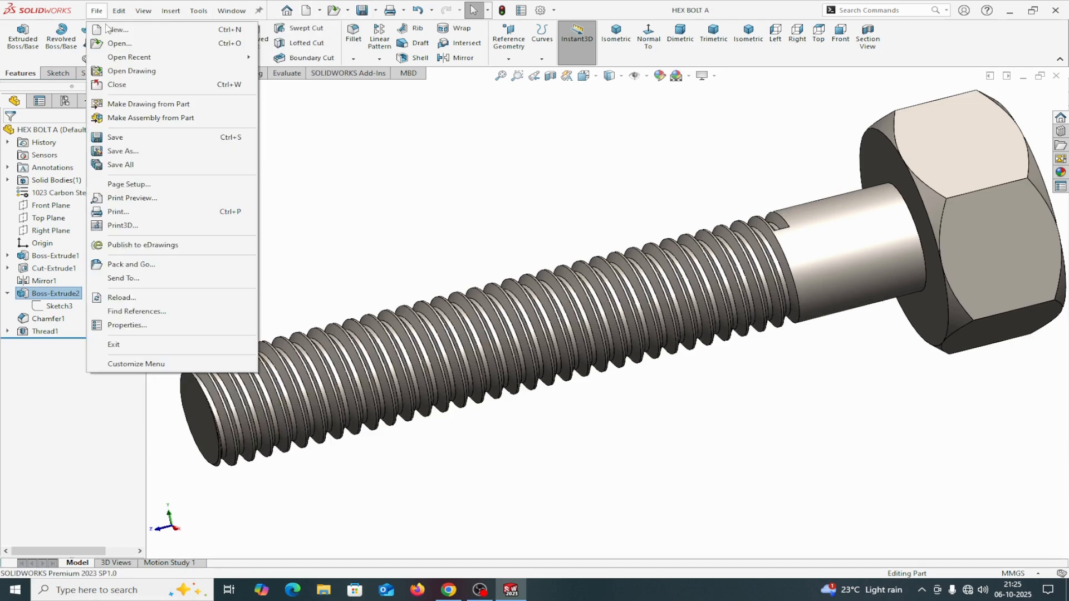
click(111, 31)
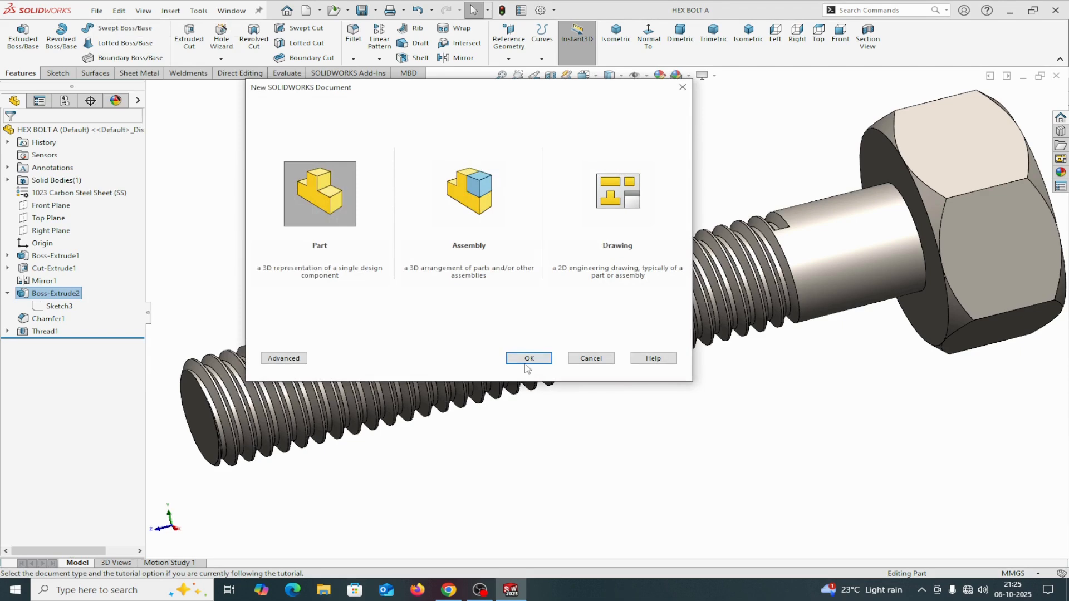
click(526, 359)
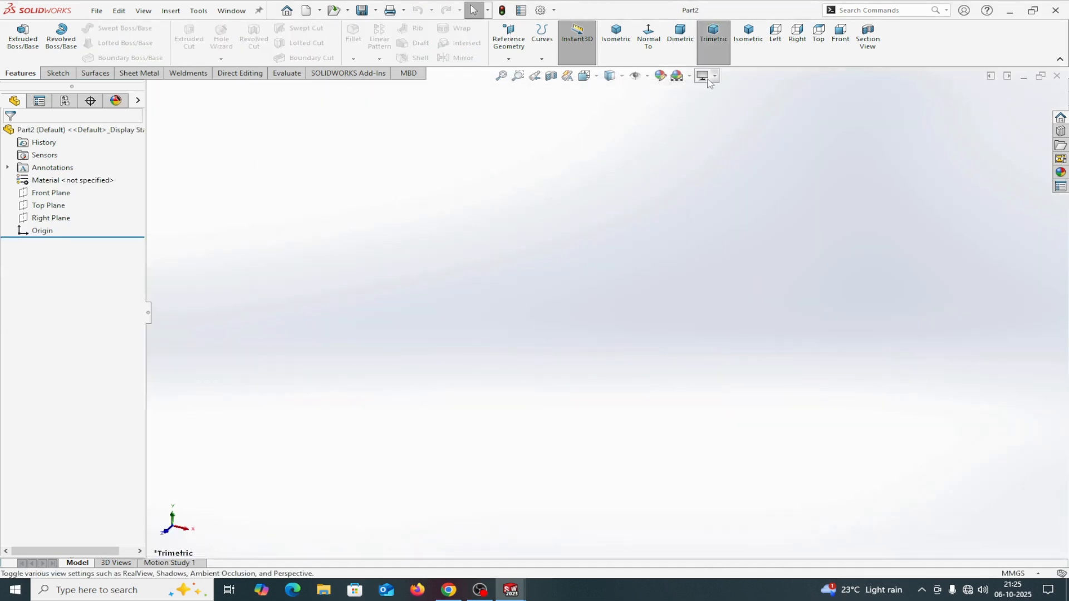
Give the new part a plain white background and start a sketch on the Front Plane.
click(680, 75)
click(701, 106)
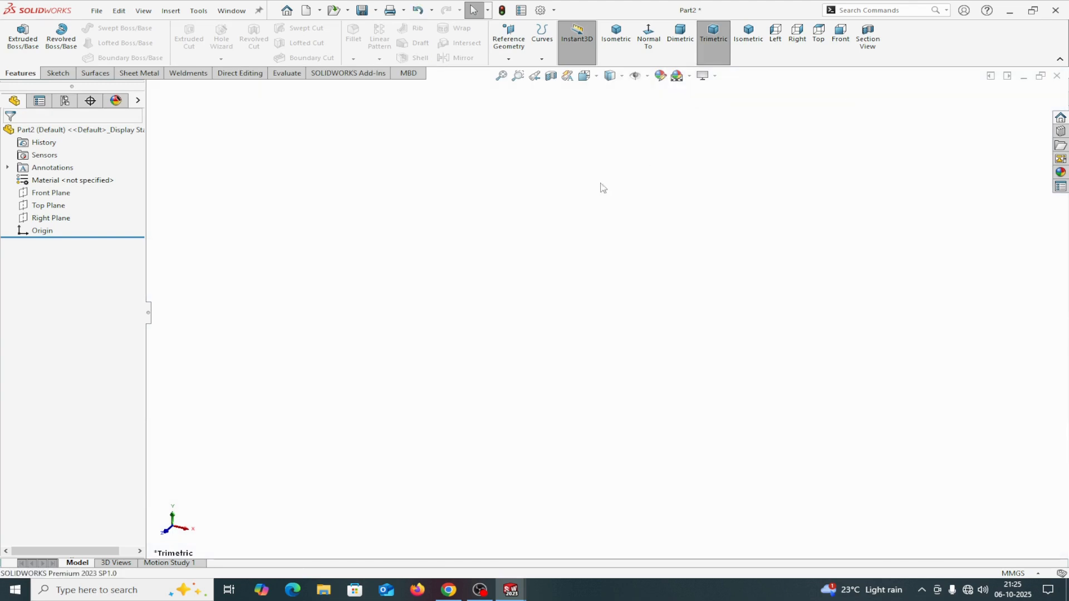
click(25, 194)
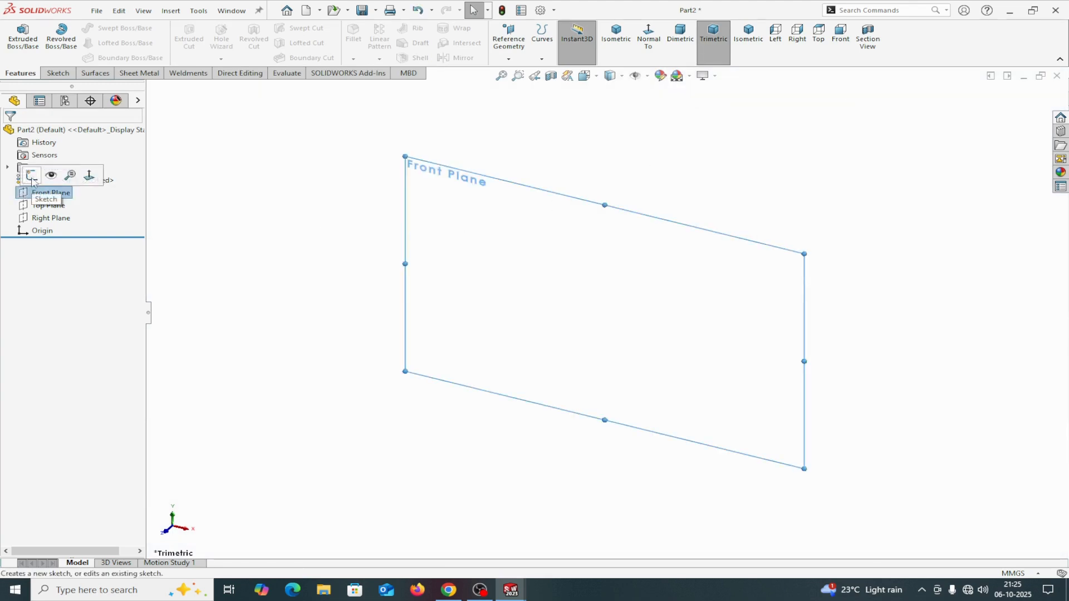
click(31, 175)
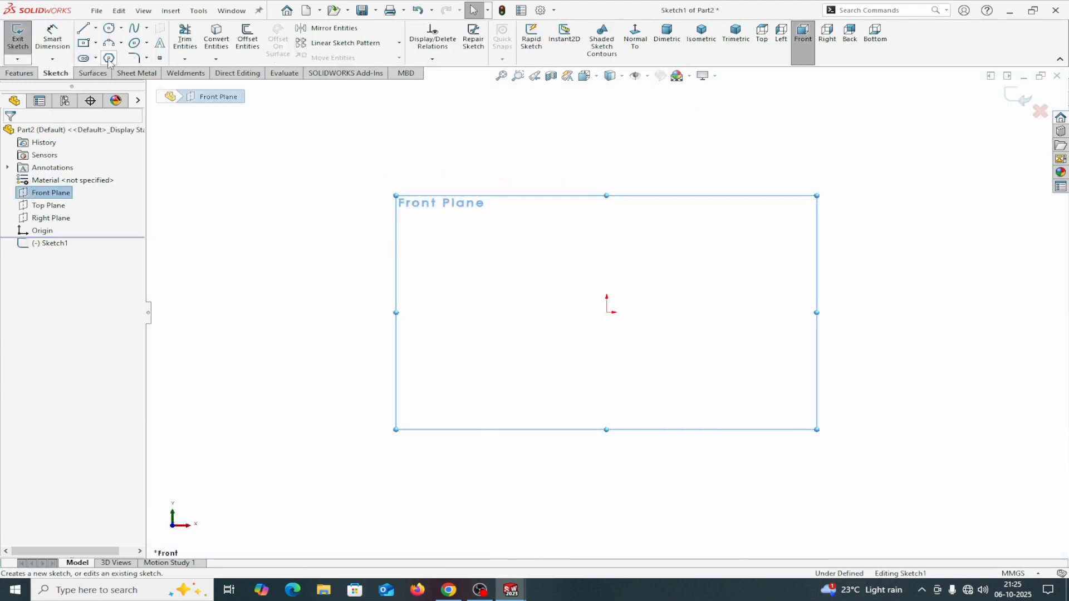
Sketch a six-sided polygon with an inscribed circle of about 70.7 mm diameter, centred on the origin.
click(108, 59)
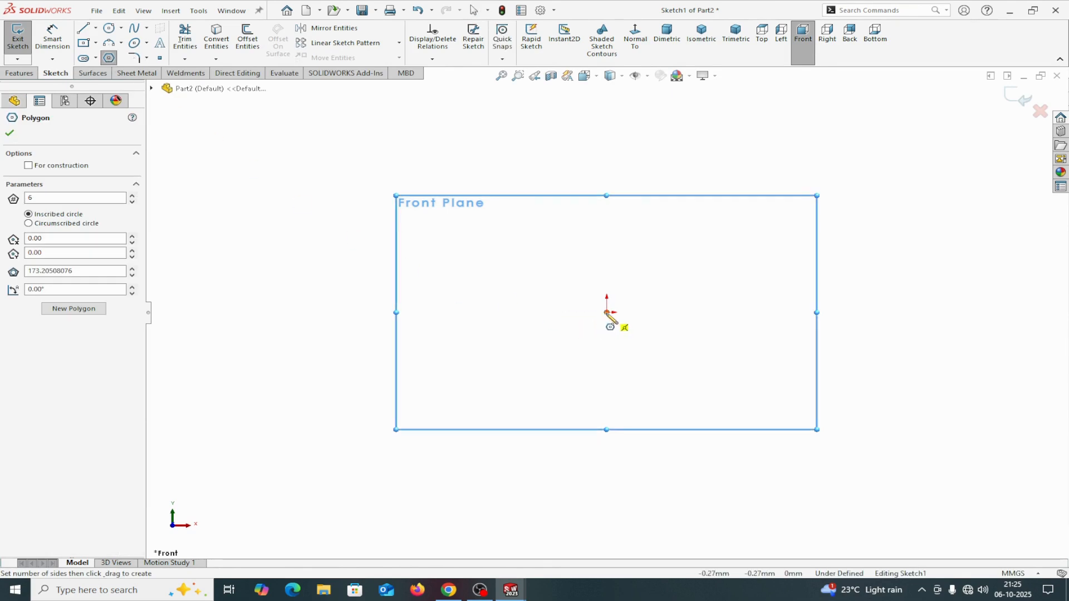
drag(607, 312, 523, 274)
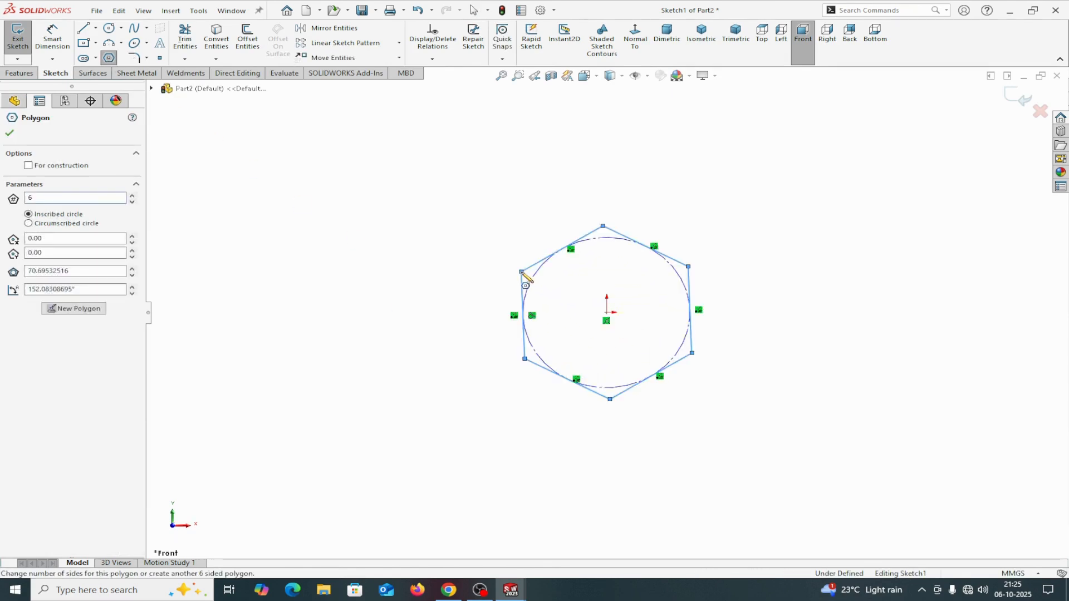
right_click(523, 274)
click(533, 280)
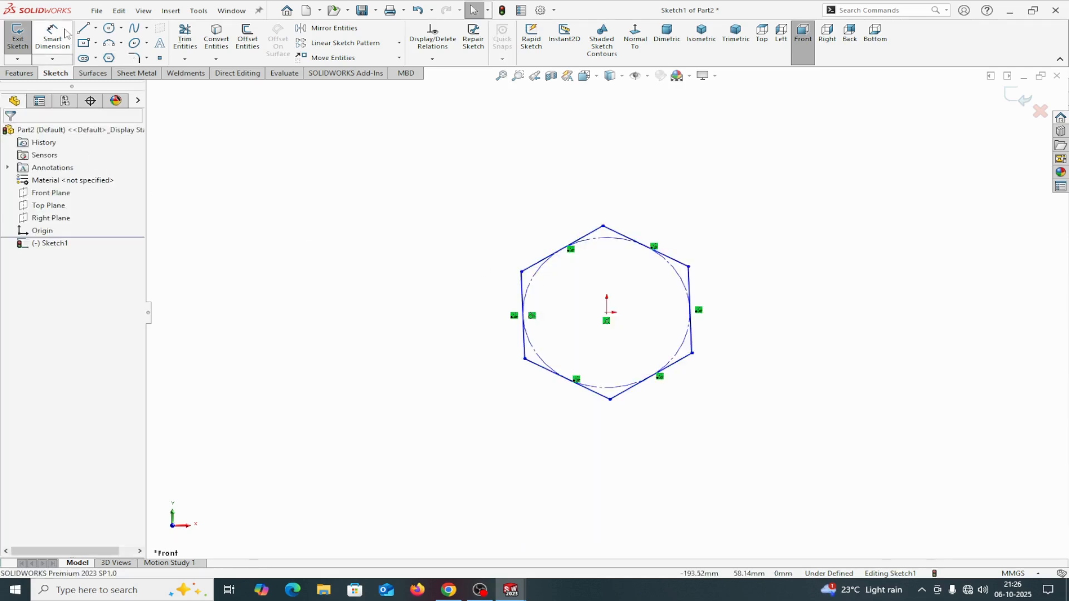
Dimension the distance between the hexagon's two near-vertical opposite sides as 20 mm.
click(52, 37)
click(522, 297)
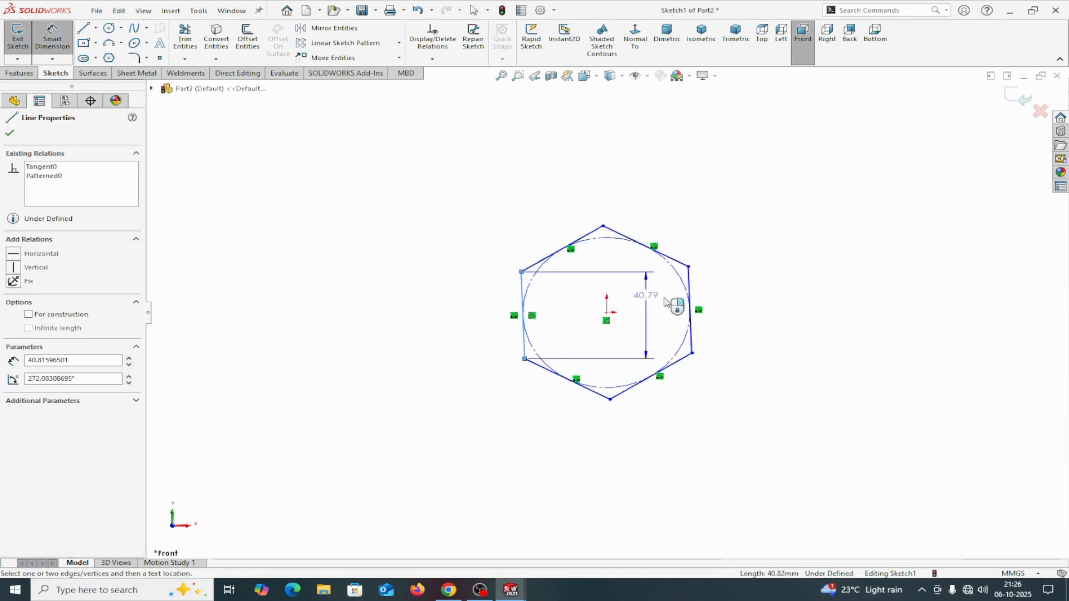
click(691, 303)
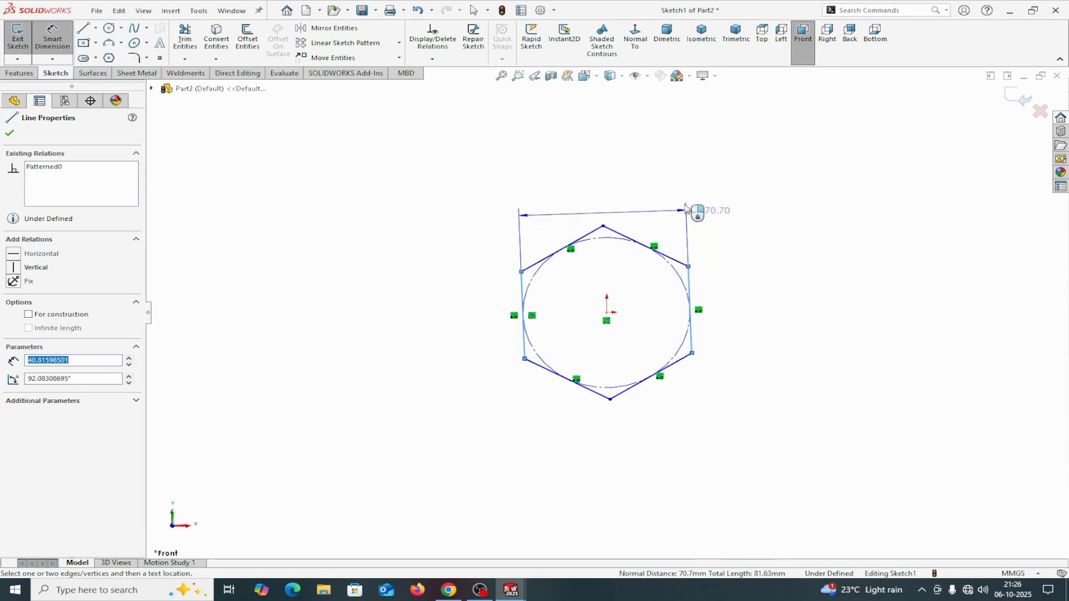
click(638, 163)
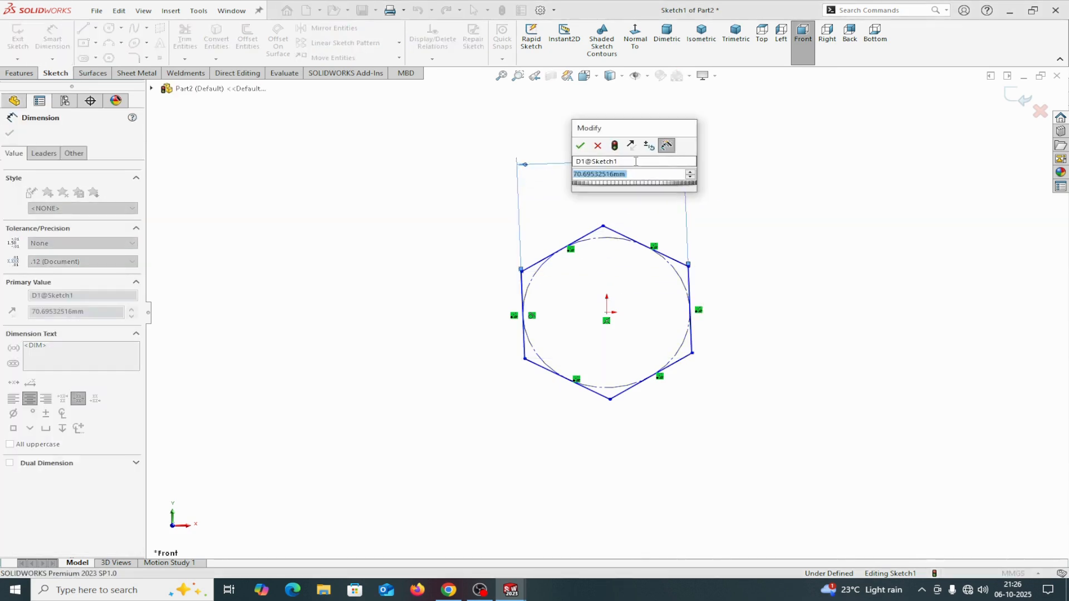
text(20)
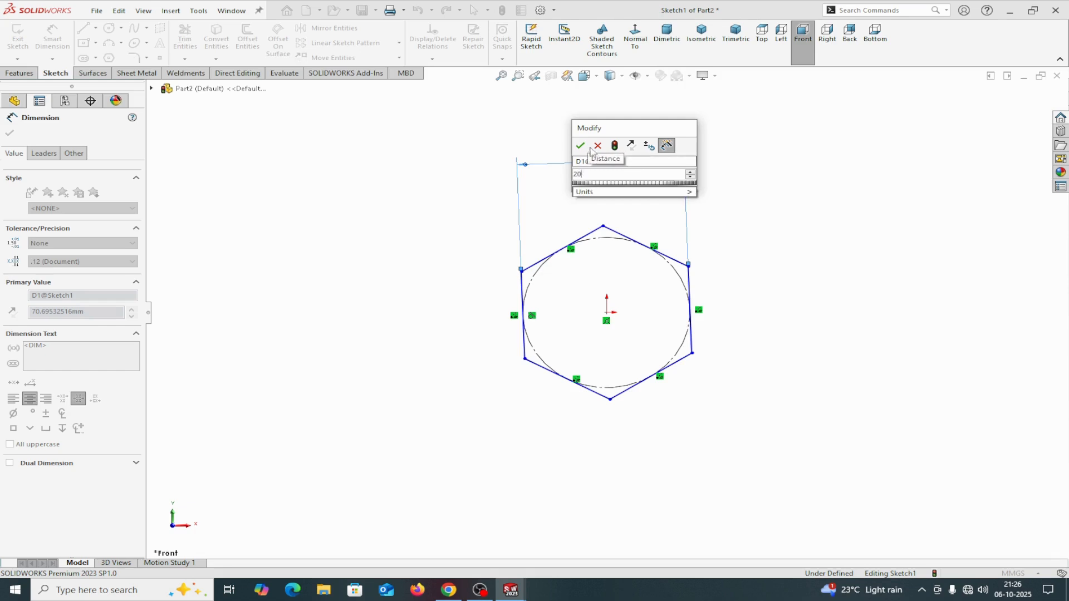
click(580, 146)
click(24, 74)
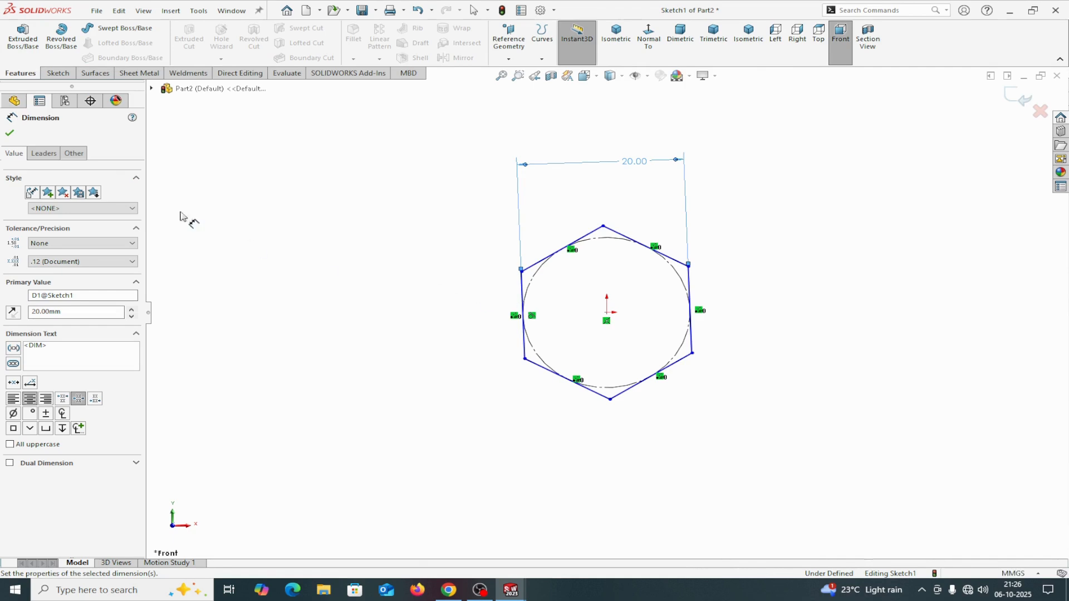
click(282, 189)
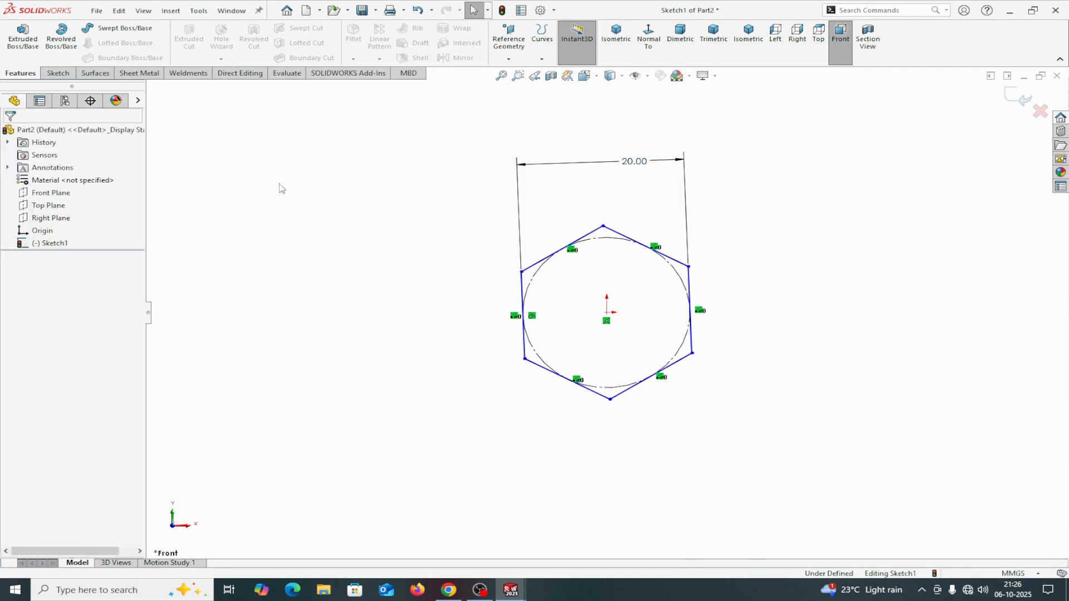
Add a Vertical relation to one near-vertical side of the hexagon to fully define the sketch.
click(522, 311)
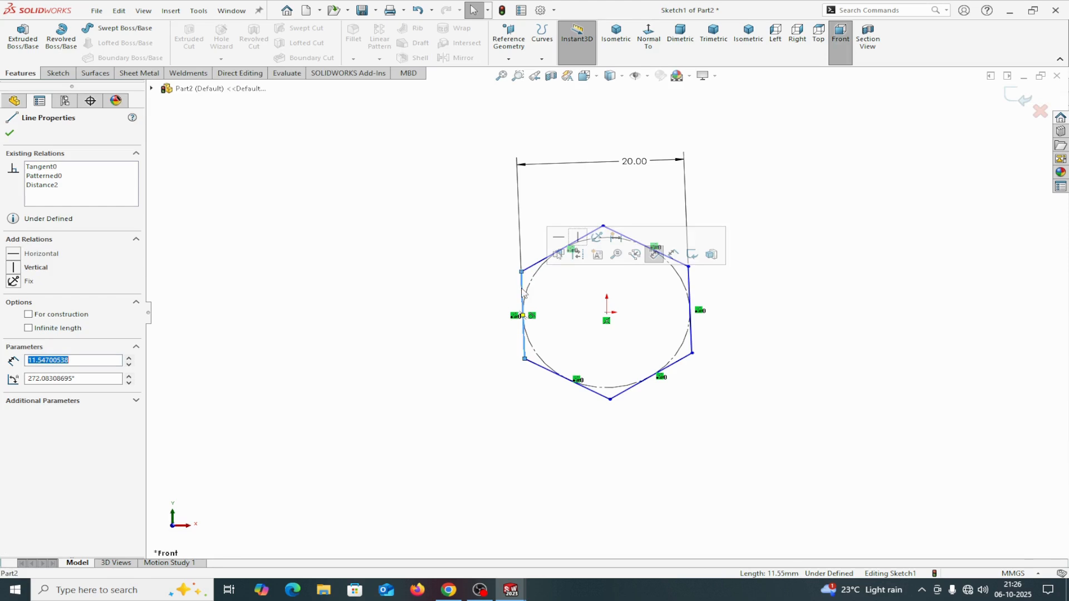
click(576, 240)
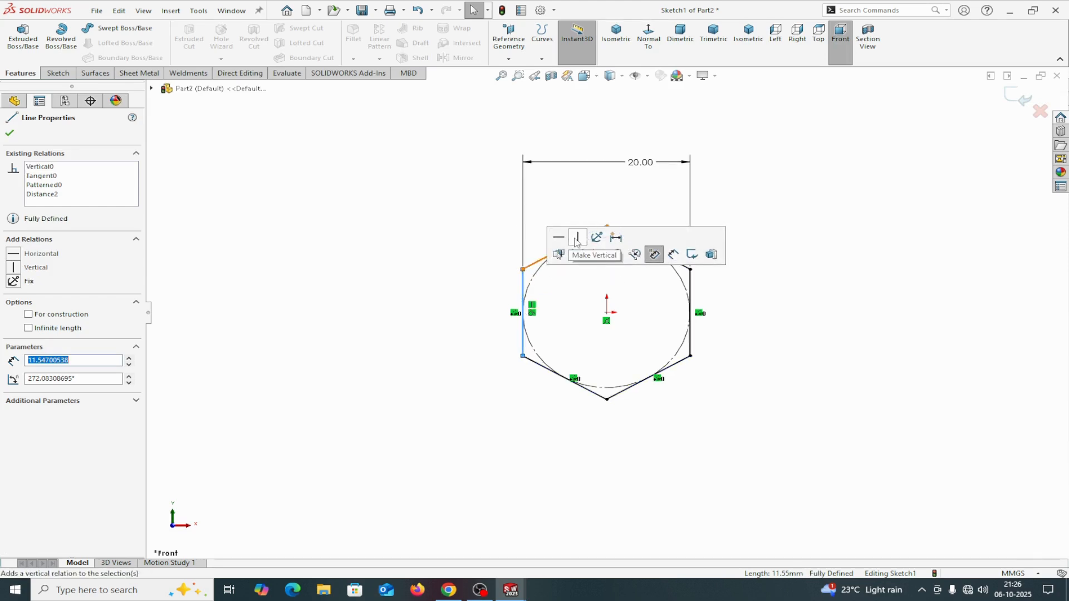
click(10, 133)
Extrude the hexagon 10 mm with the Mid Plane end condition, and start a sketch on the solid's front hexagonal face.
click(23, 36)
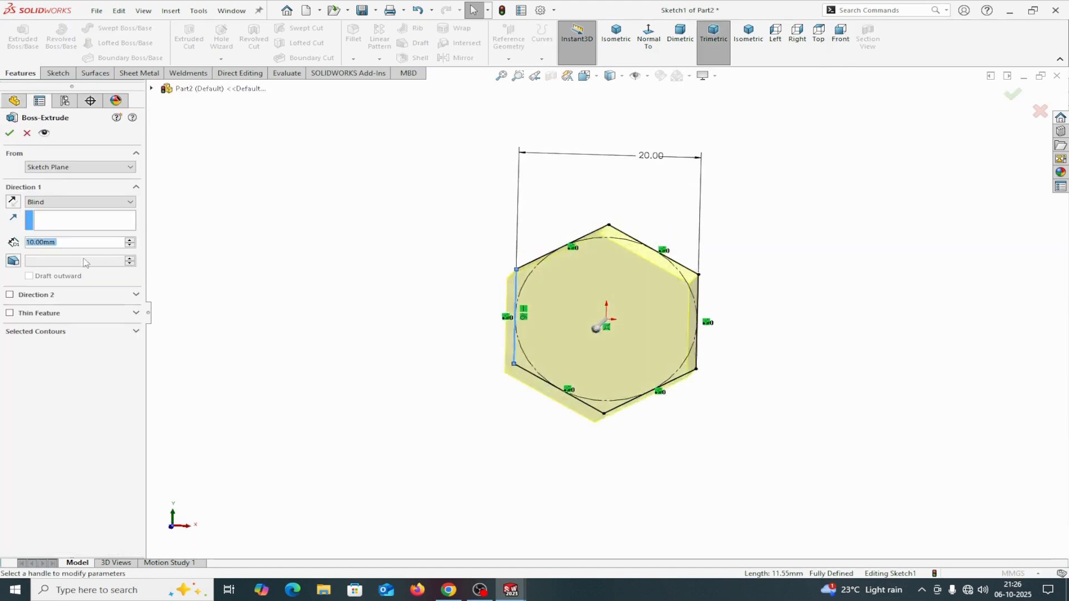
click(81, 202)
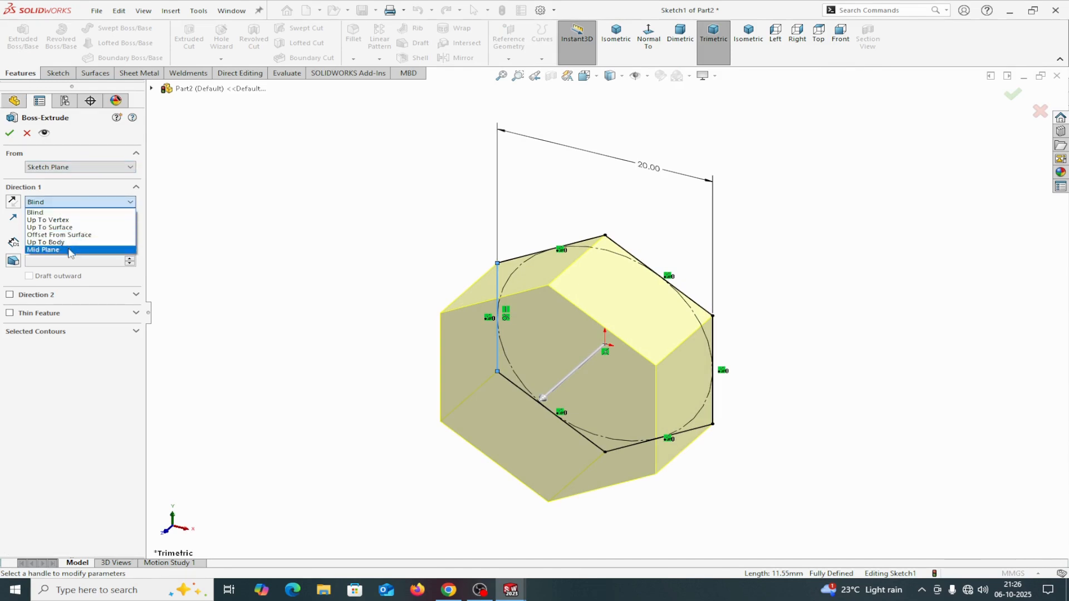
click(50, 250)
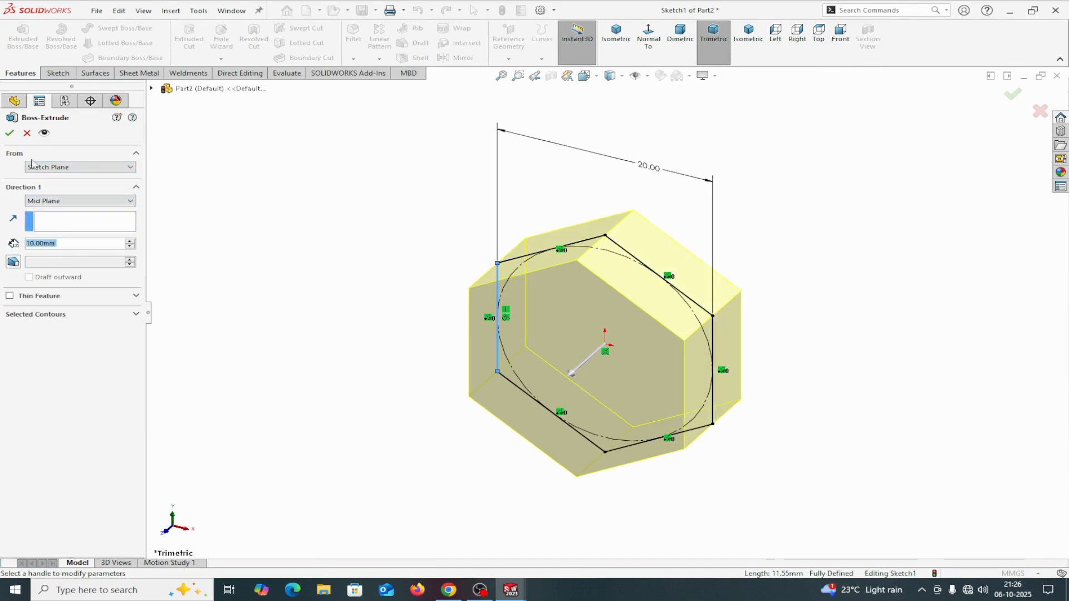
click(9, 133)
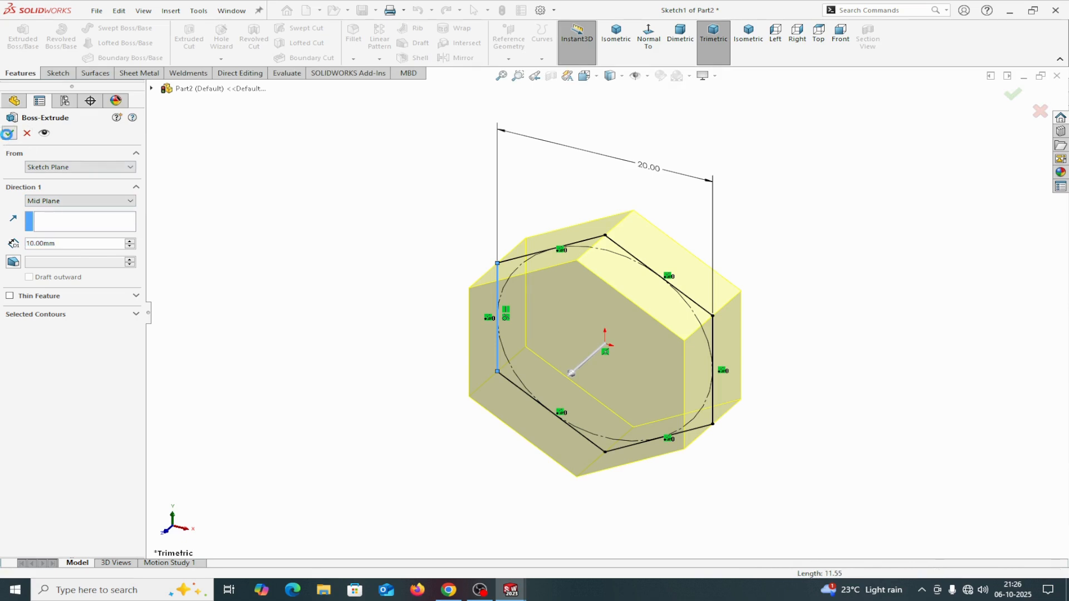
click(595, 359)
click(646, 320)
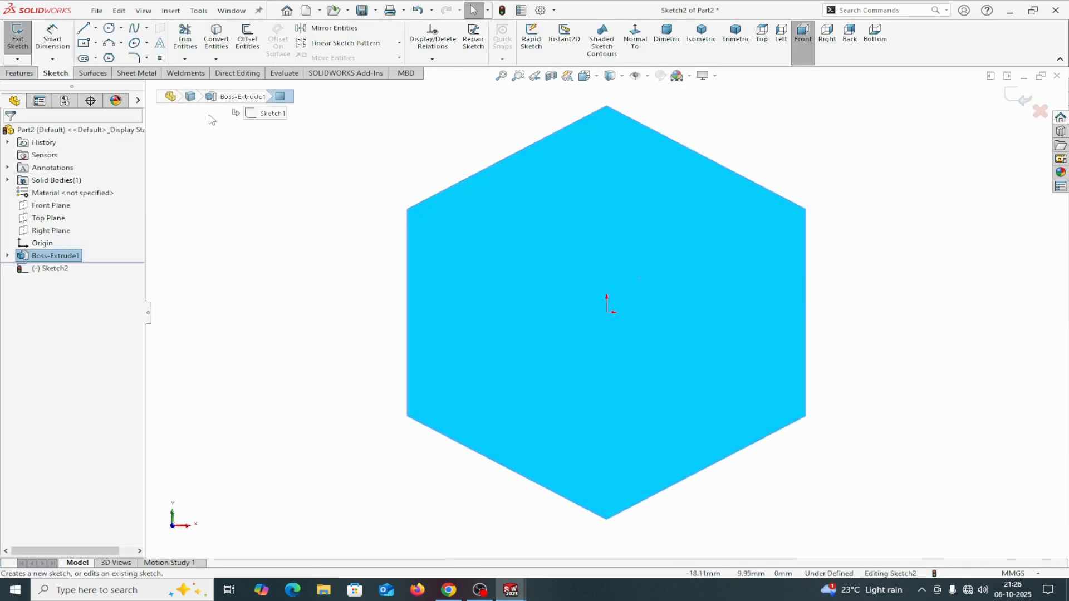
key(c)
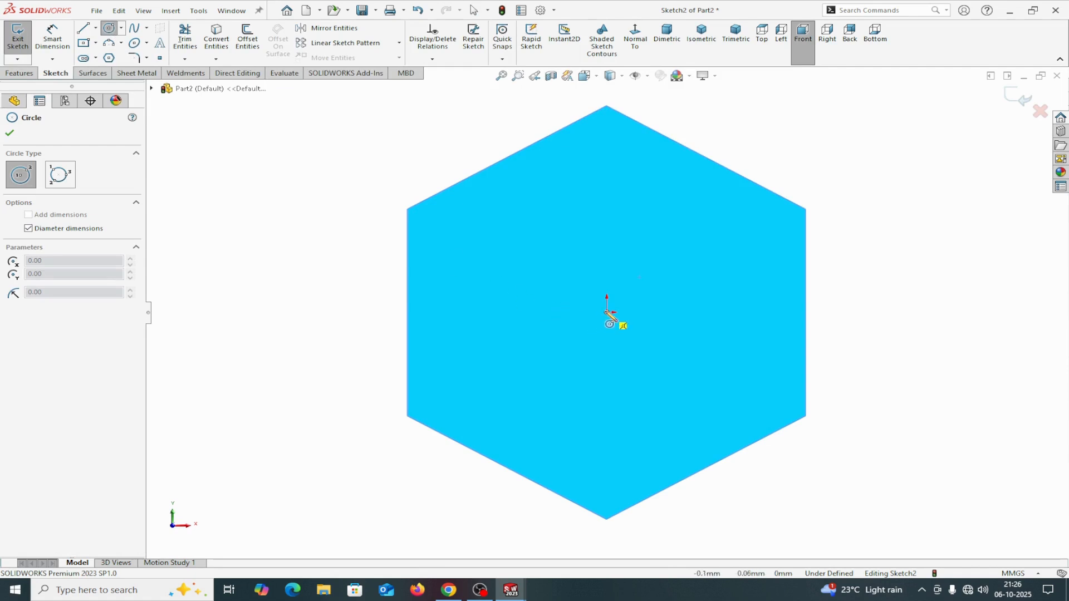
click(606, 312)
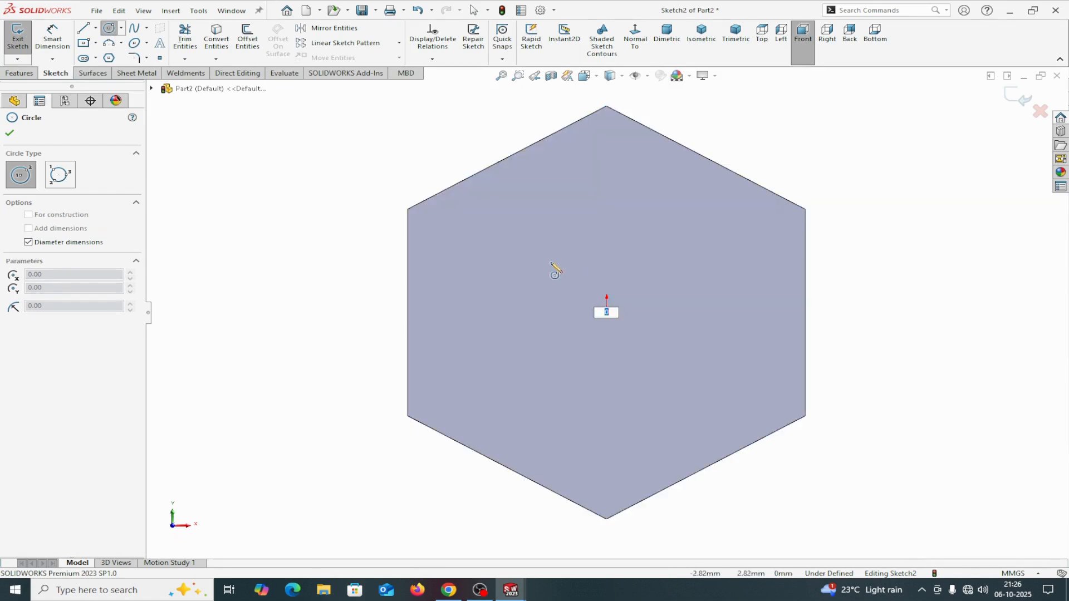
key(Escape)
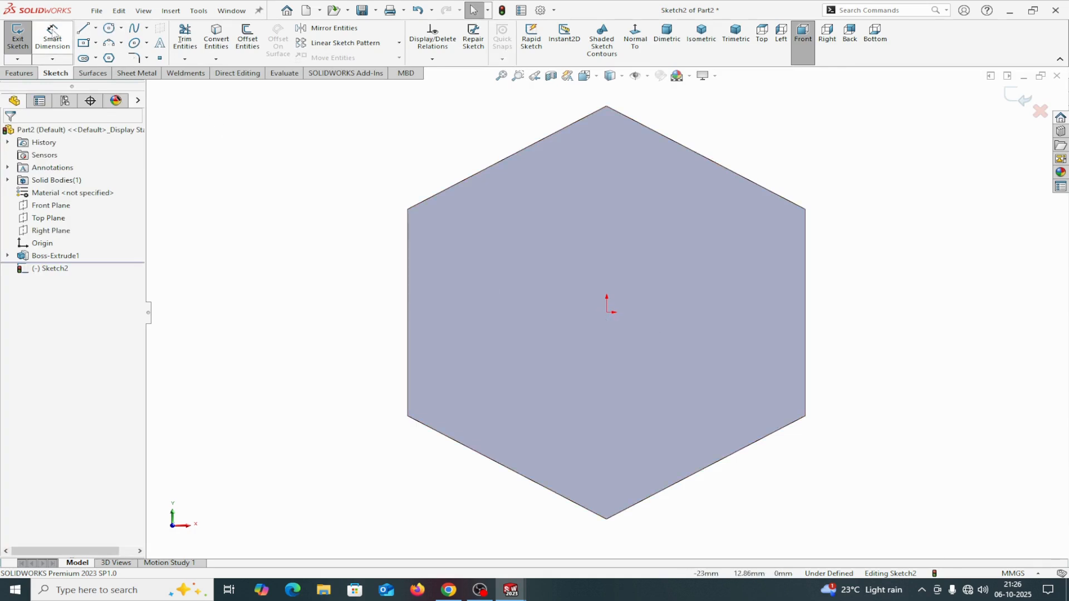
Sketch a circle centred on the origin, inside the hexagonal face.
click(110, 29)
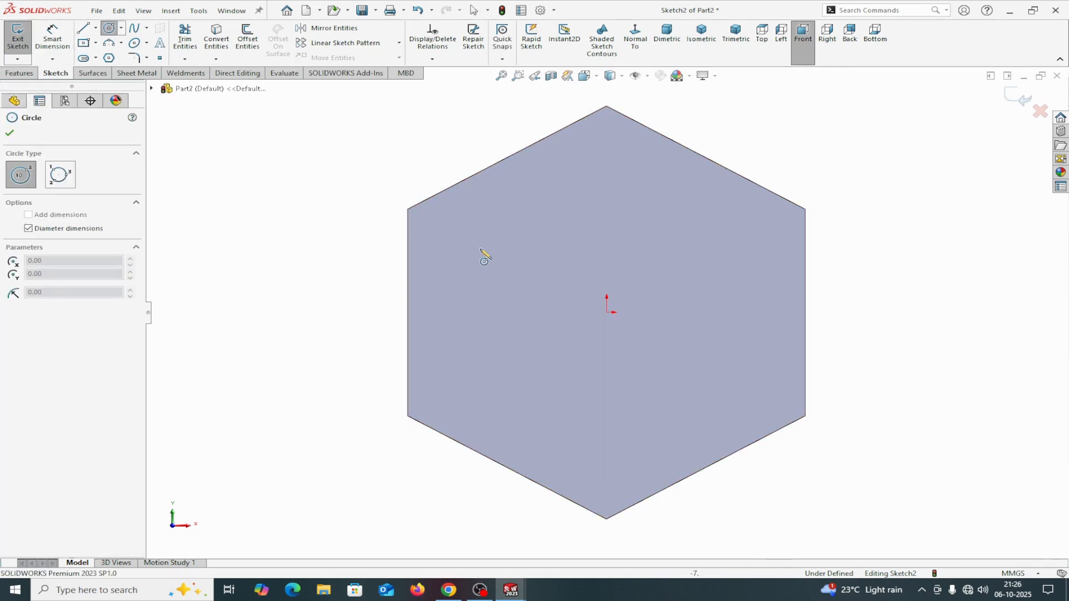
click(607, 312)
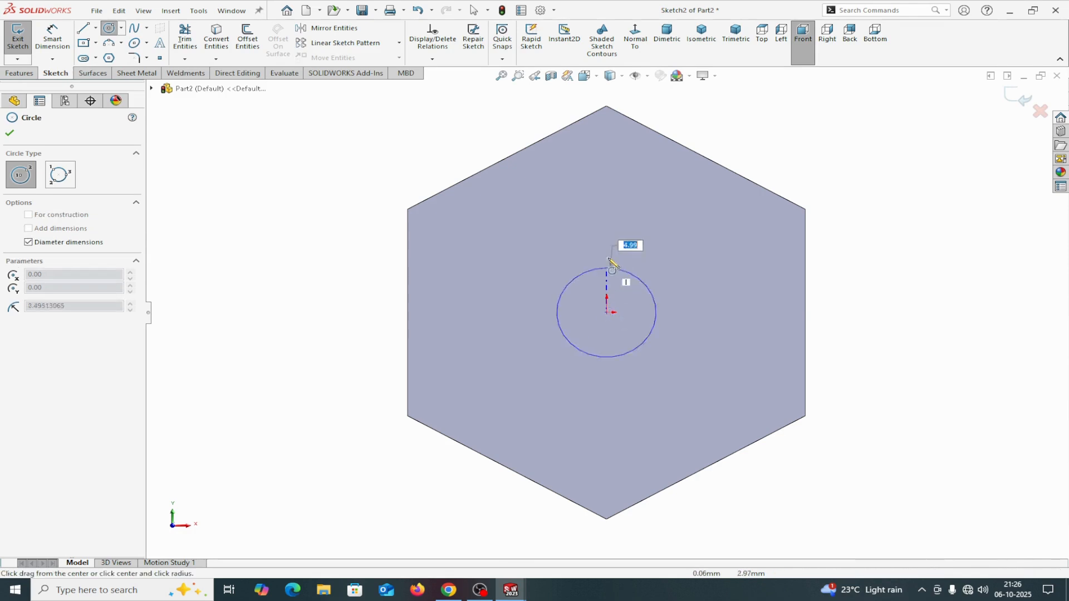
click(608, 242)
right_click(608, 241)
click(637, 252)
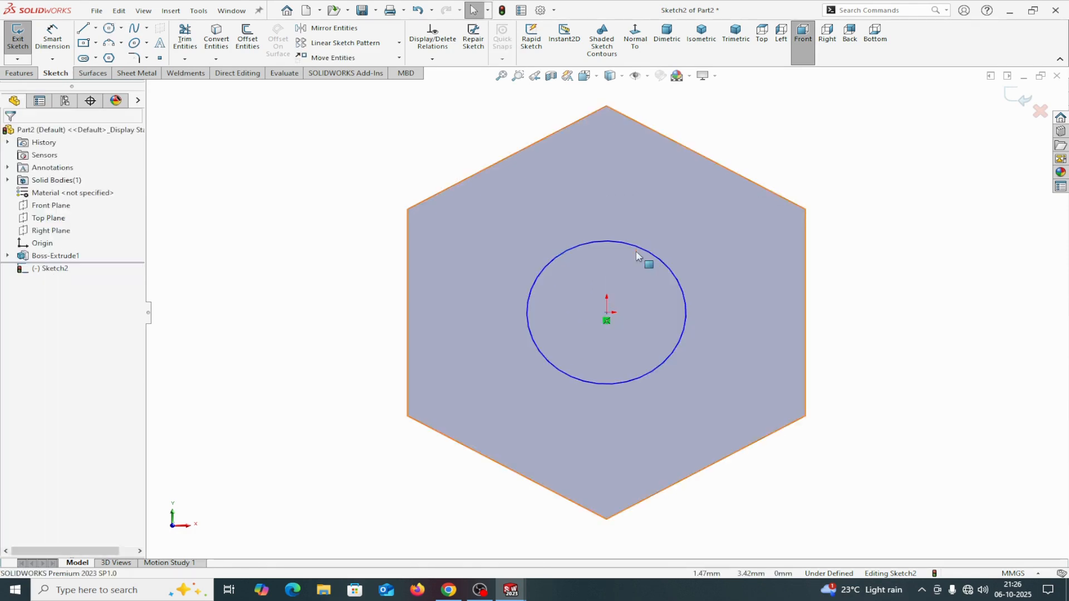
Make the circle tangent to one vertical edge of the hexagonal face to fully define the sketch.
click(537, 278)
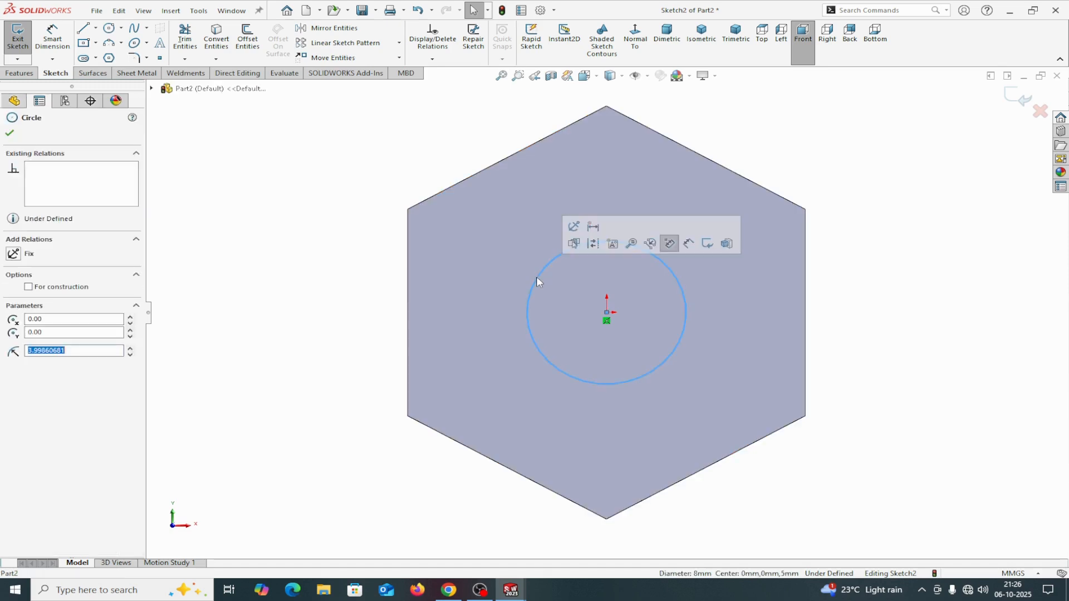
click(408, 299)
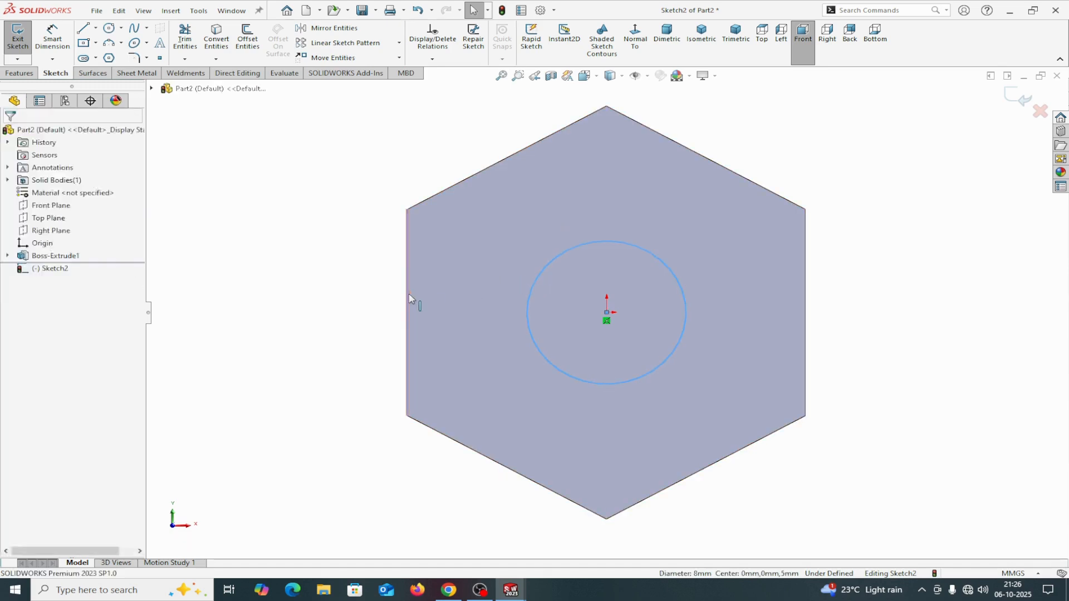
ctrl+click(410, 299)
click(12, 318)
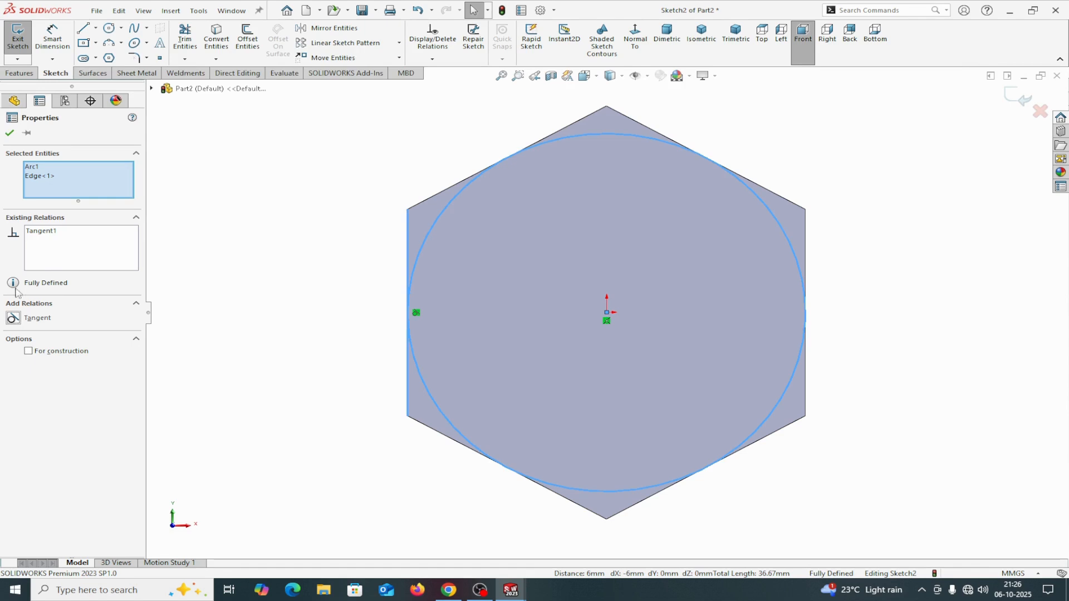
click(10, 133)
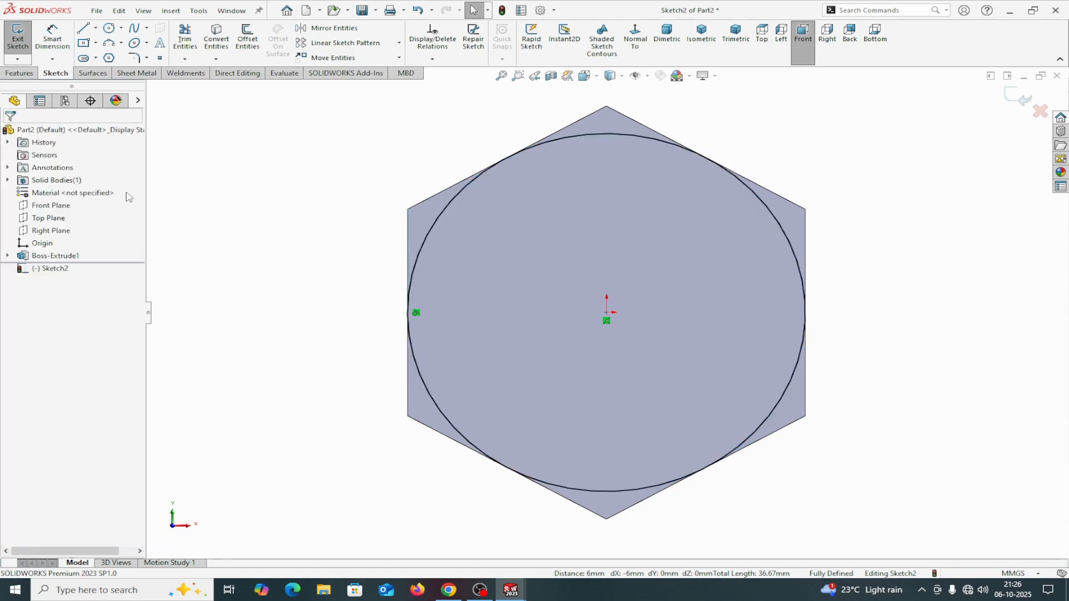
Cut-extrude outside the circle with Flip side to cut, a 7 mm blind depth and 45-degree draft to bevel the hexagon's corners.
click(19, 73)
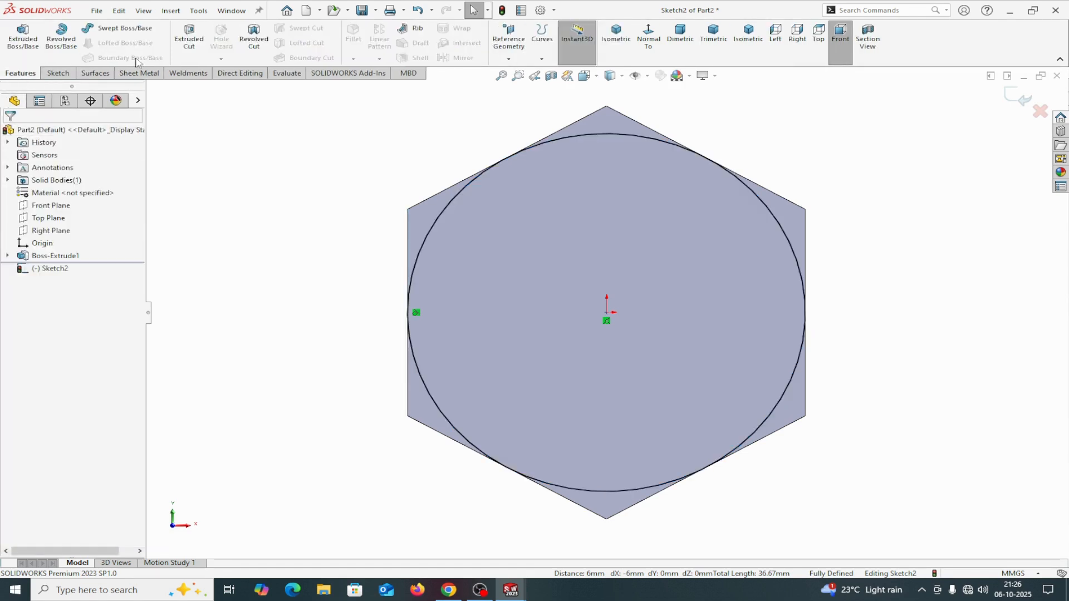
click(197, 58)
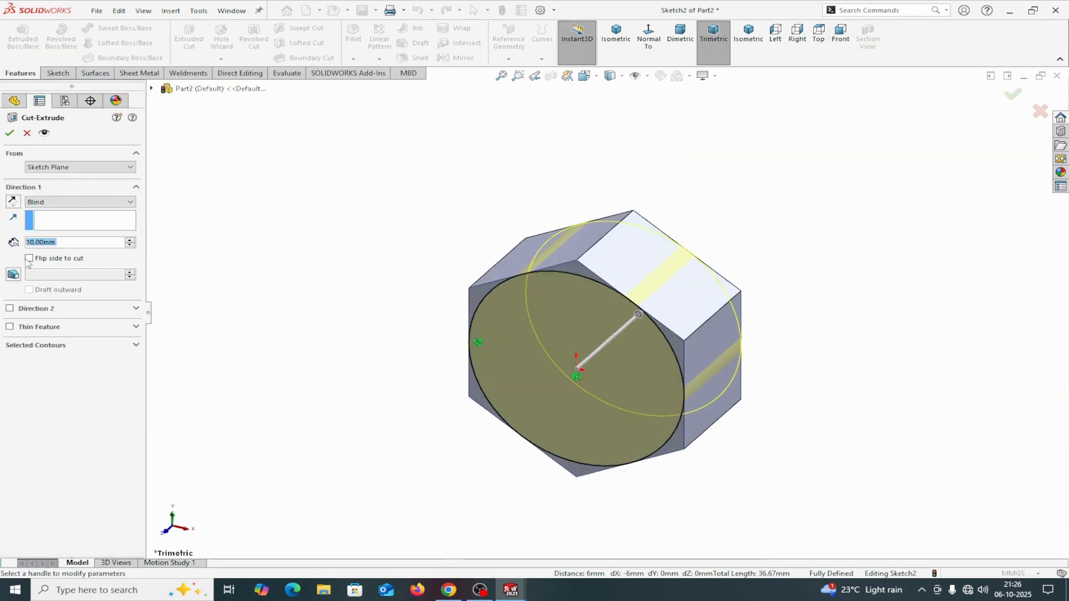
click(29, 258)
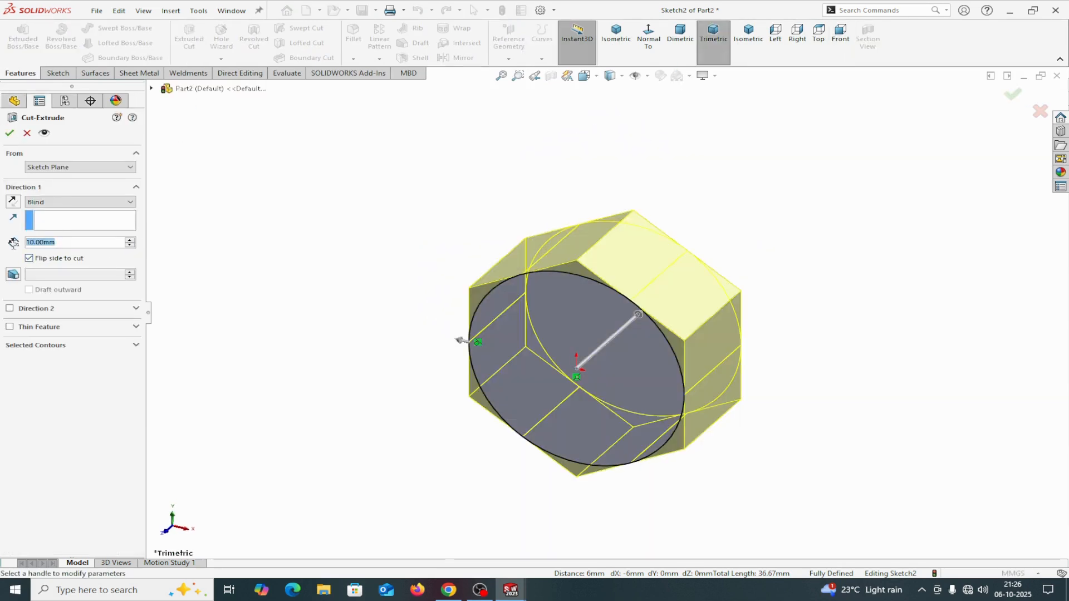
text(7)
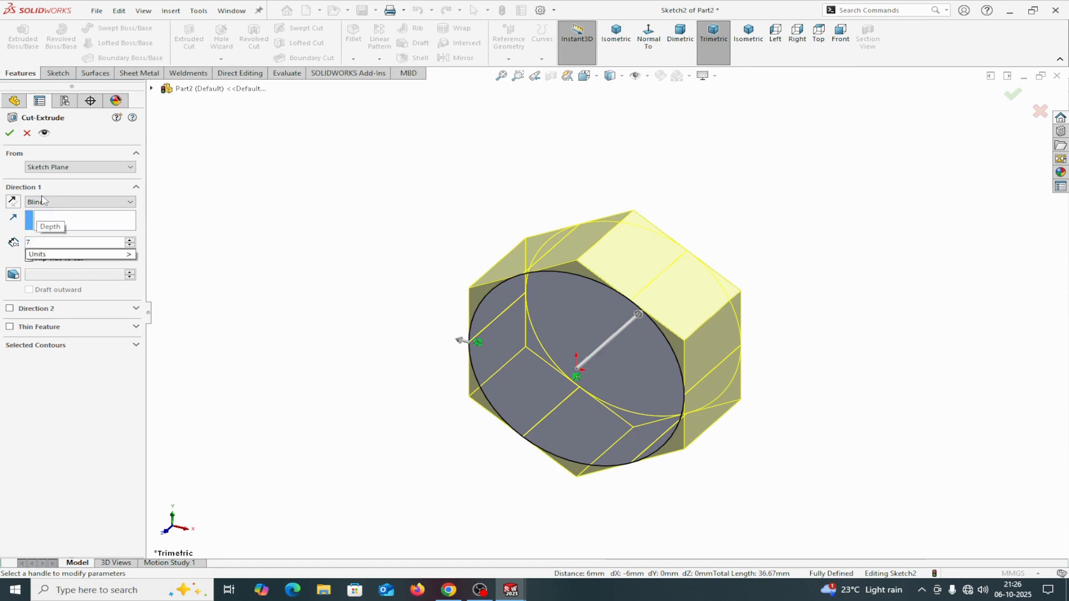
key(Return)
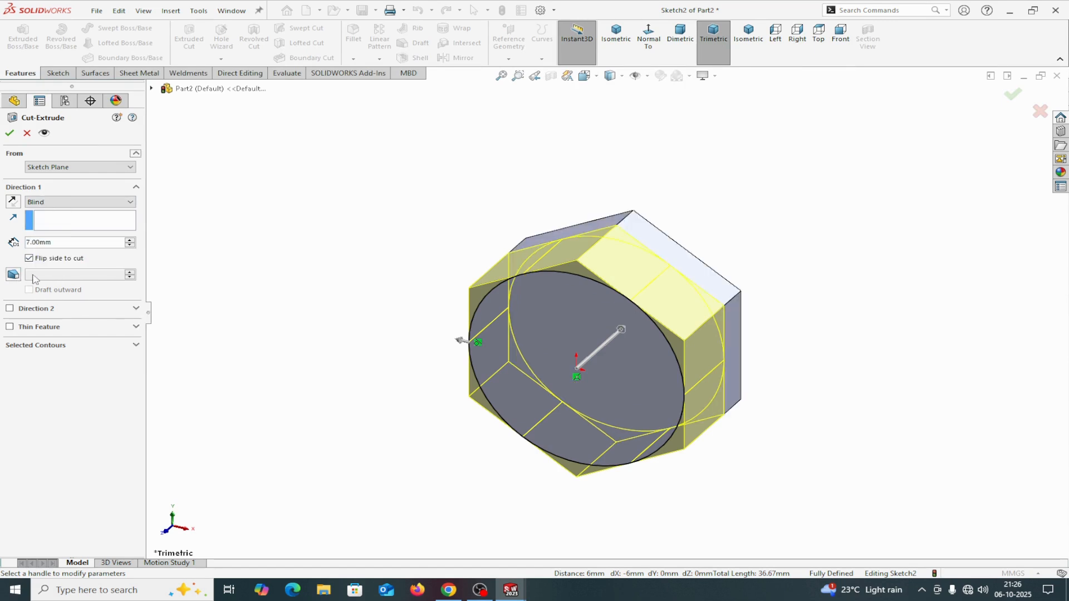
click(17, 275)
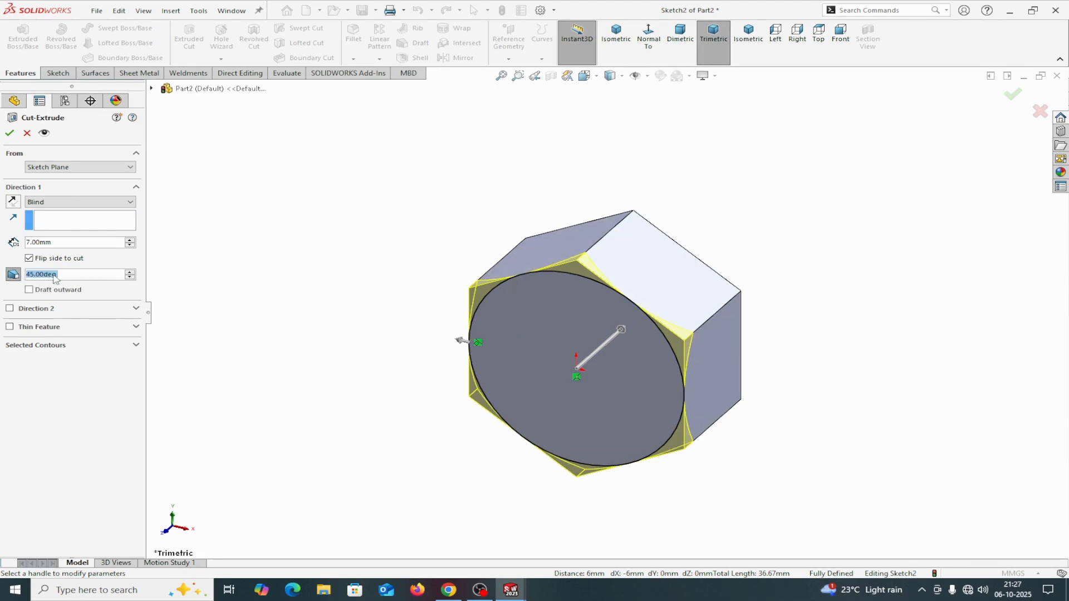
click(9, 137)
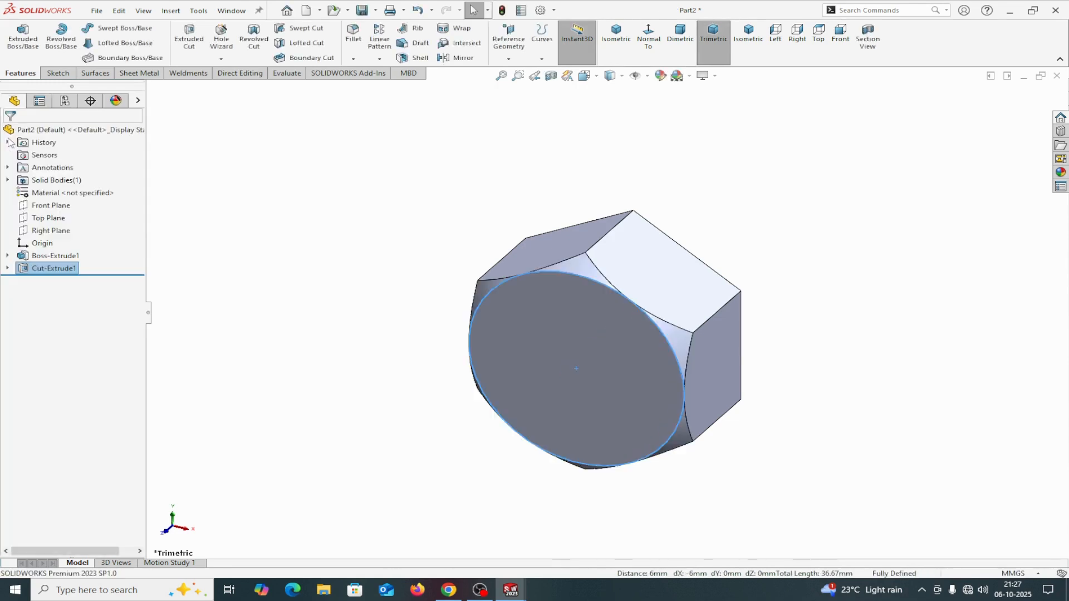
Mirror the corner-bevel cut about the Front Plane onto the opposite hexagonal face.
click(462, 57)
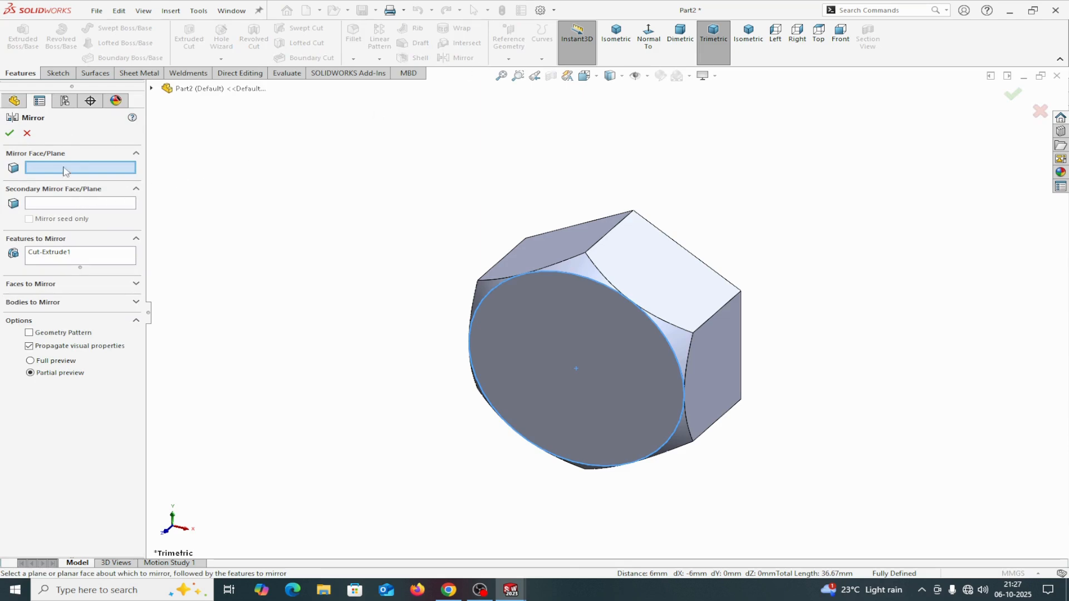
click(151, 88)
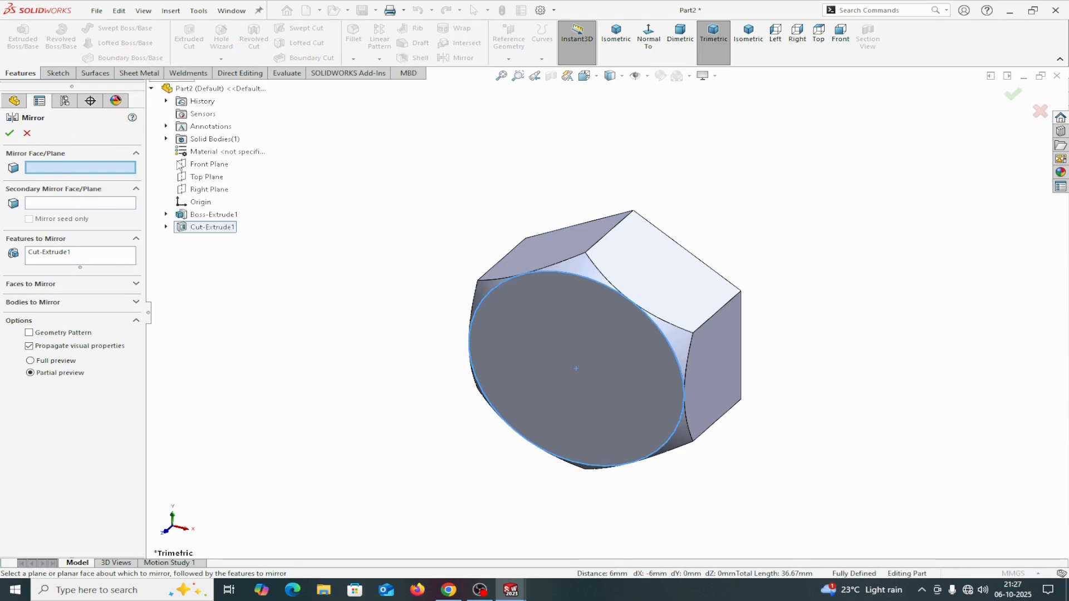
click(189, 165)
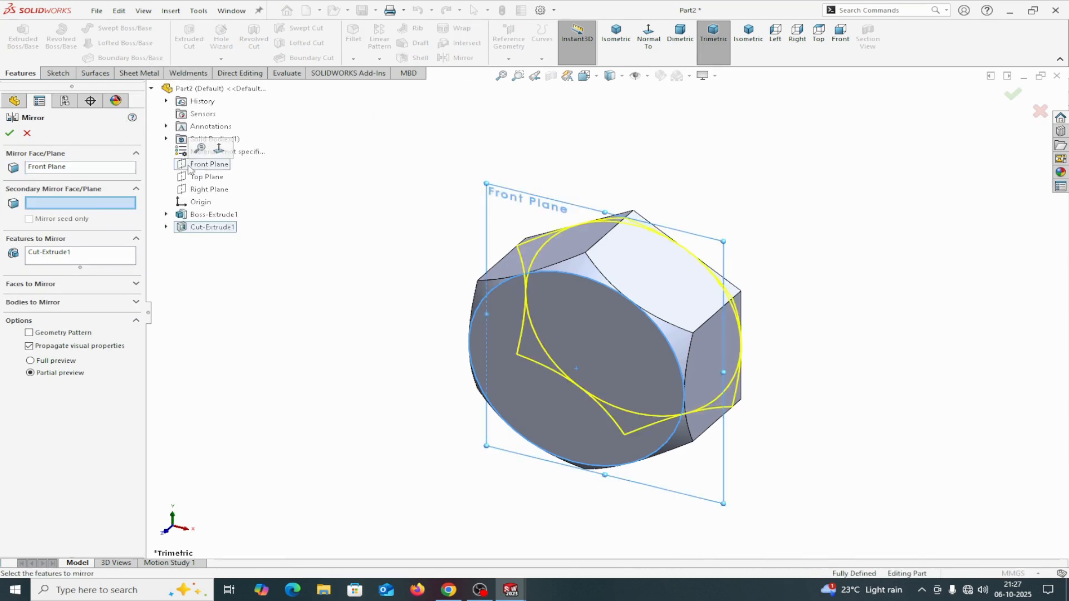
click(10, 133)
Start a sketch on the front circular face and draw a circle about 9.3 mm in diameter centred on the origin.
middle_drag(737, 241, 754, 189)
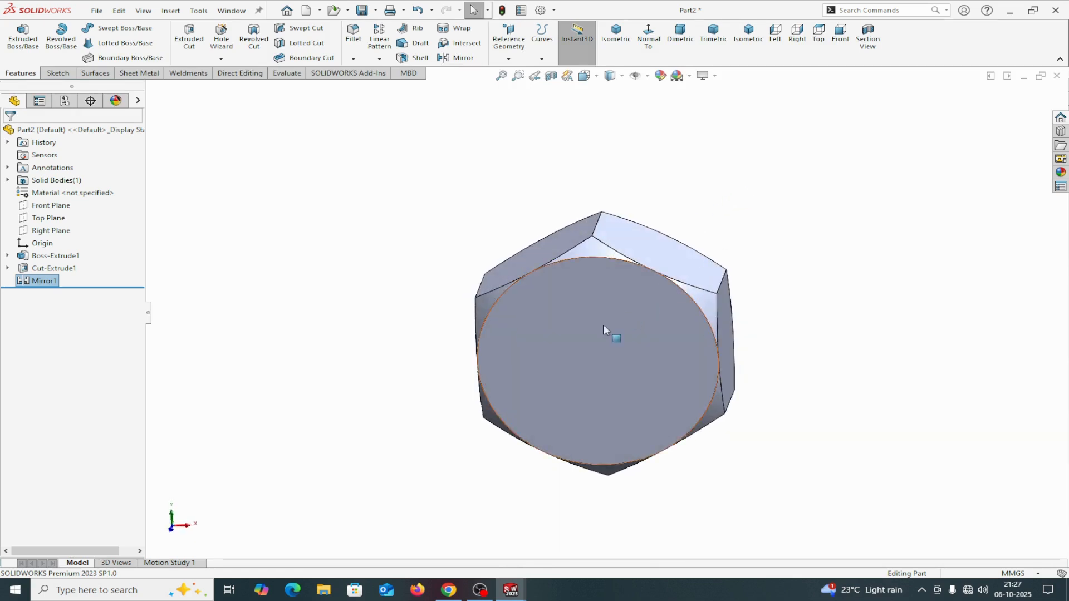
click(572, 348)
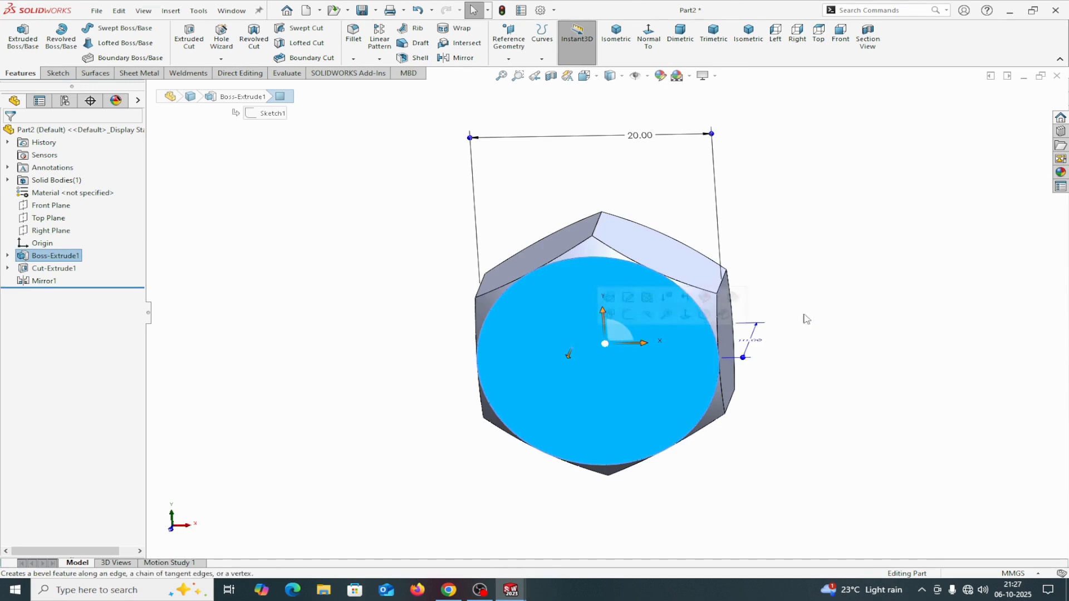
click(916, 322)
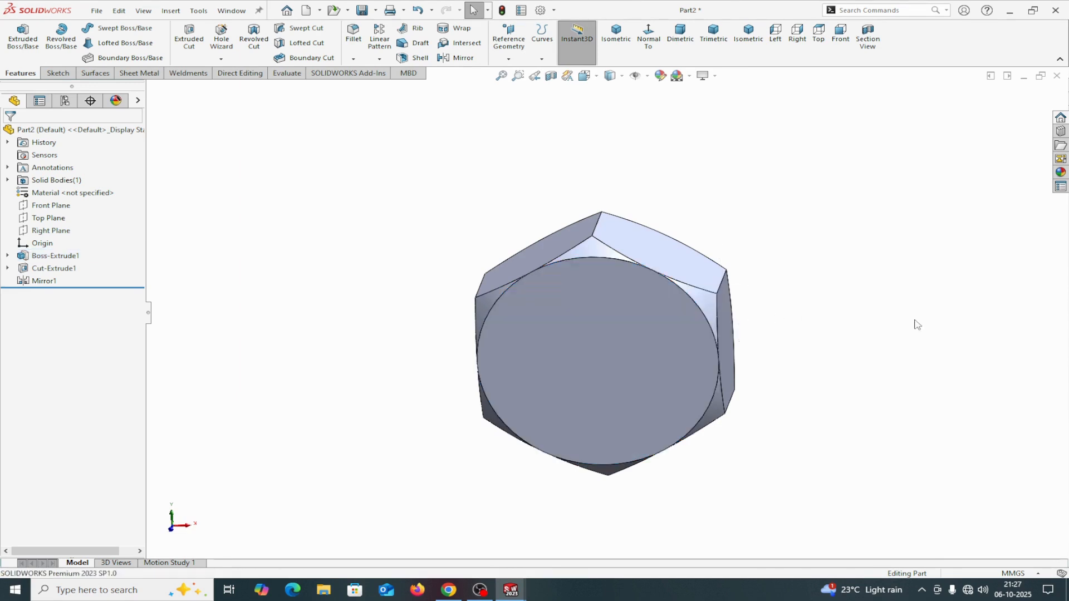
click(578, 351)
click(628, 315)
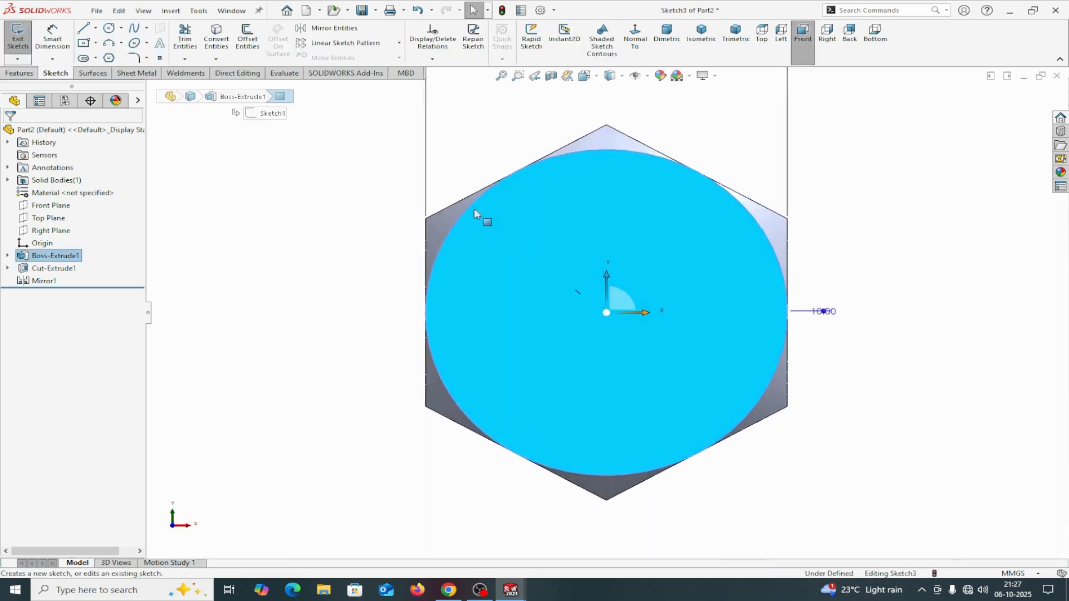
key(c)
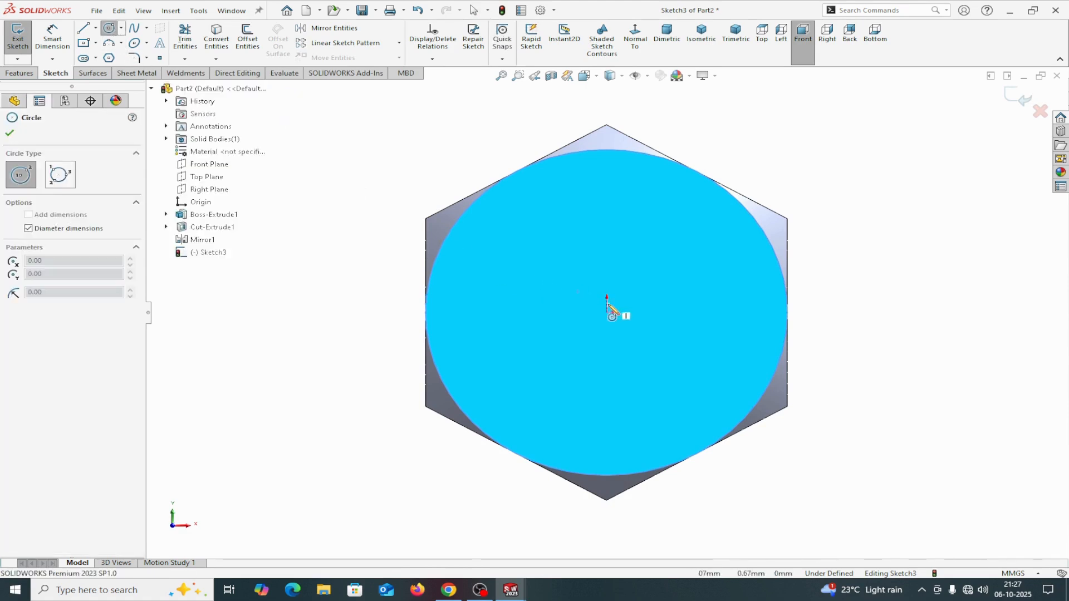
drag(607, 312, 622, 239)
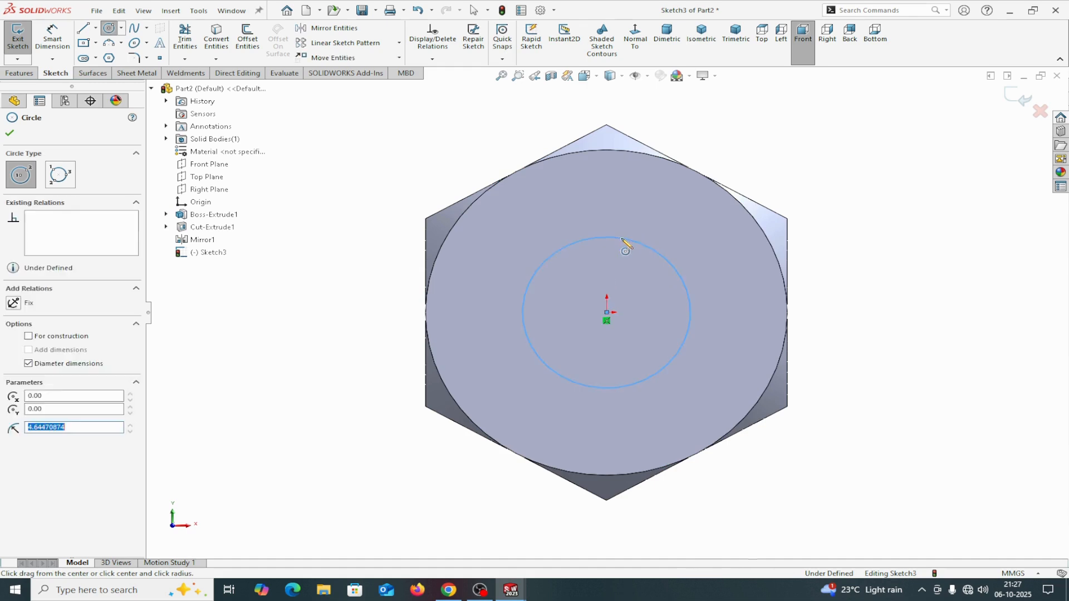
right_click(623, 239)
click(646, 247)
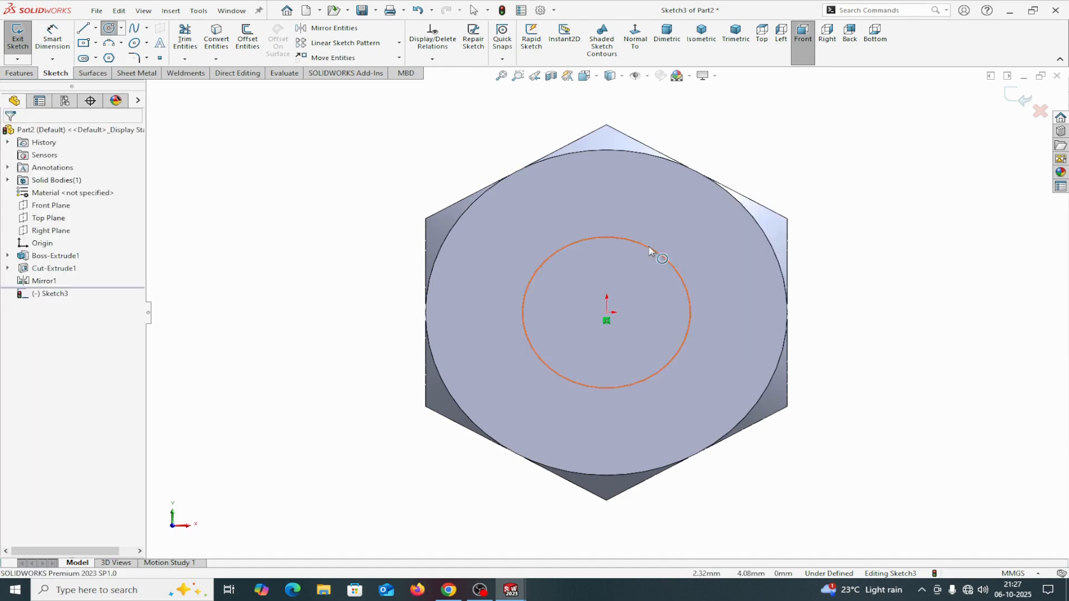
Dimension the circle's diameter as 8.5 mm.
click(53, 42)
click(543, 263)
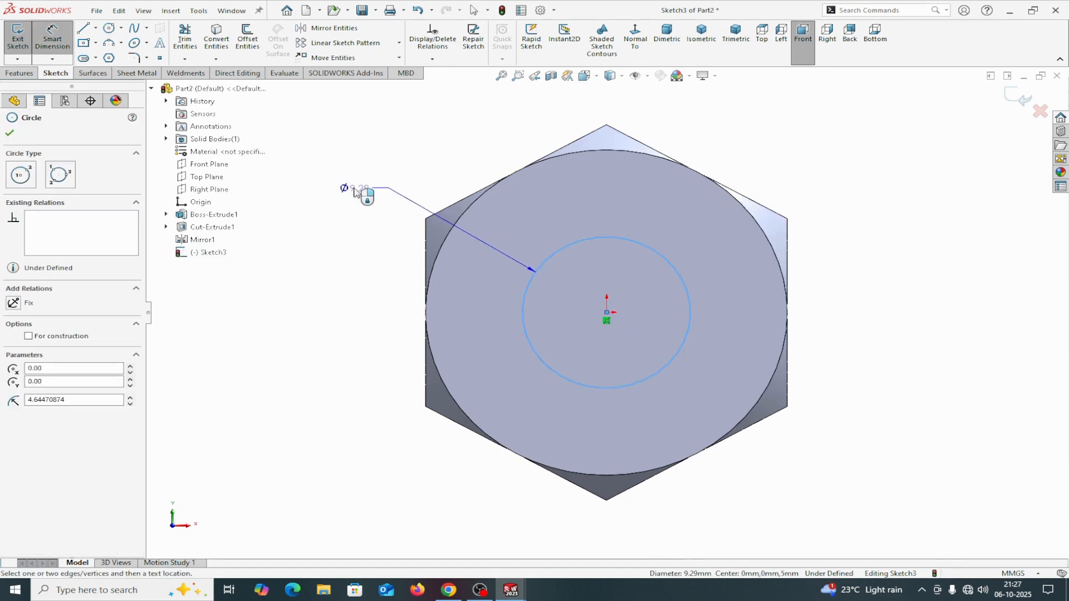
click(354, 192)
text(8)
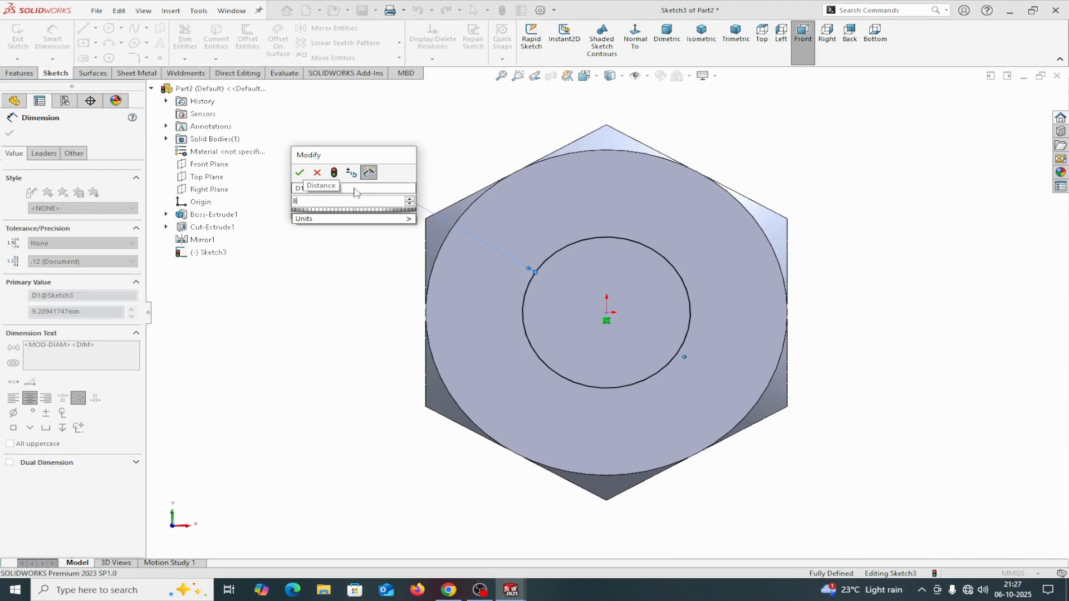
text(.5)
click(300, 173)
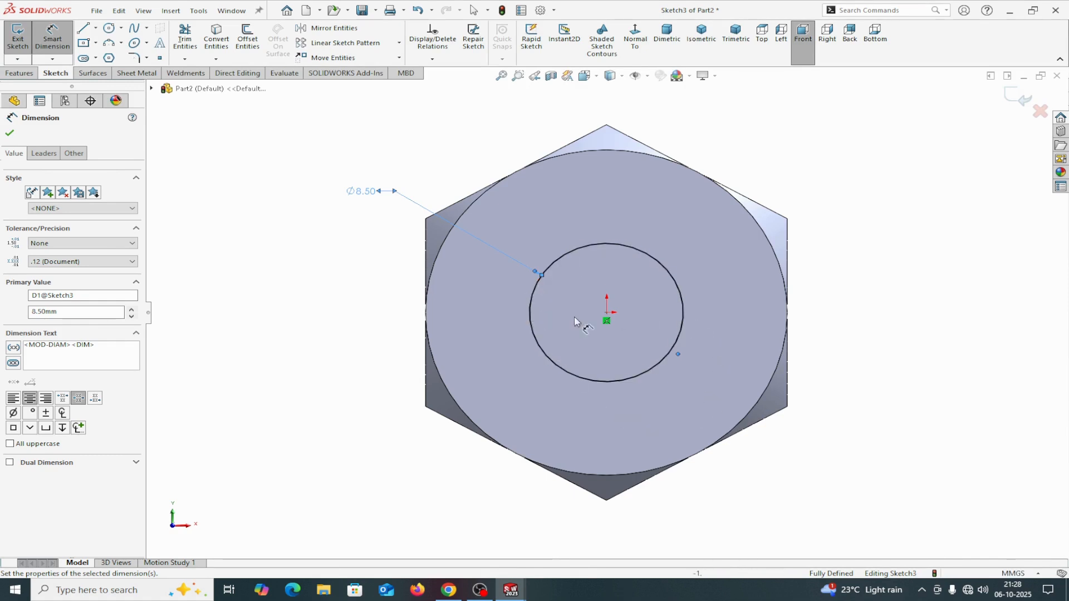
click(10, 134)
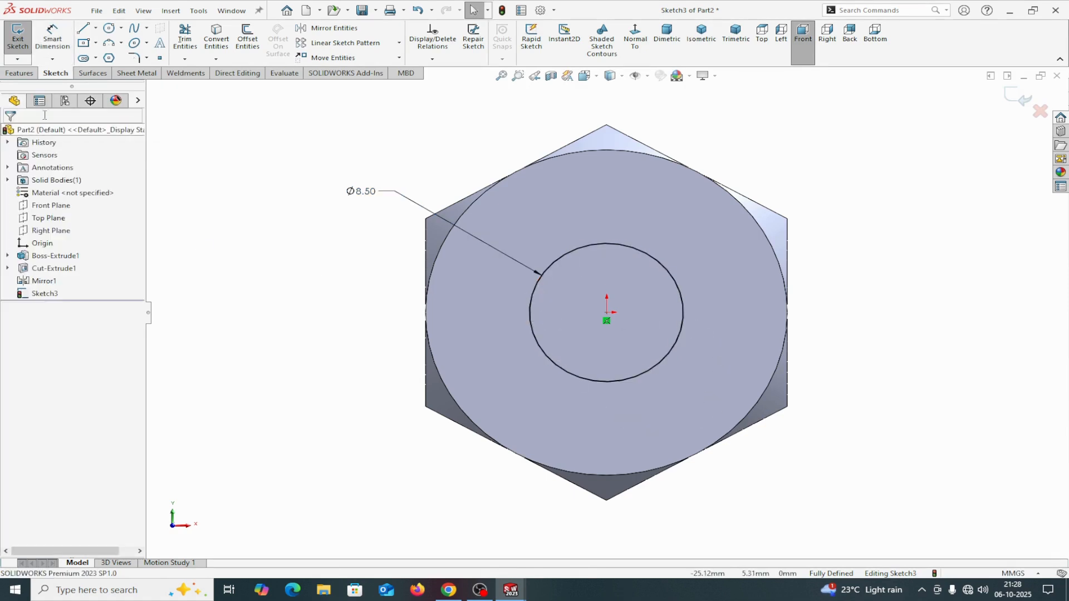
Cut-extrude the 8.5 mm circle with the Through All end condition to make the nut's central hole.
click(20, 73)
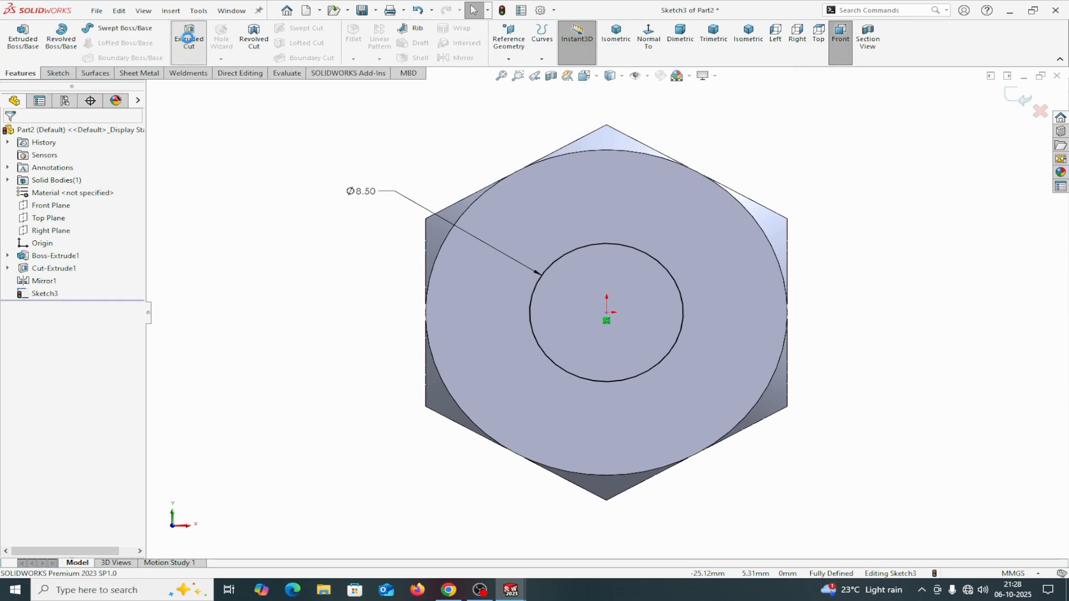
click(189, 37)
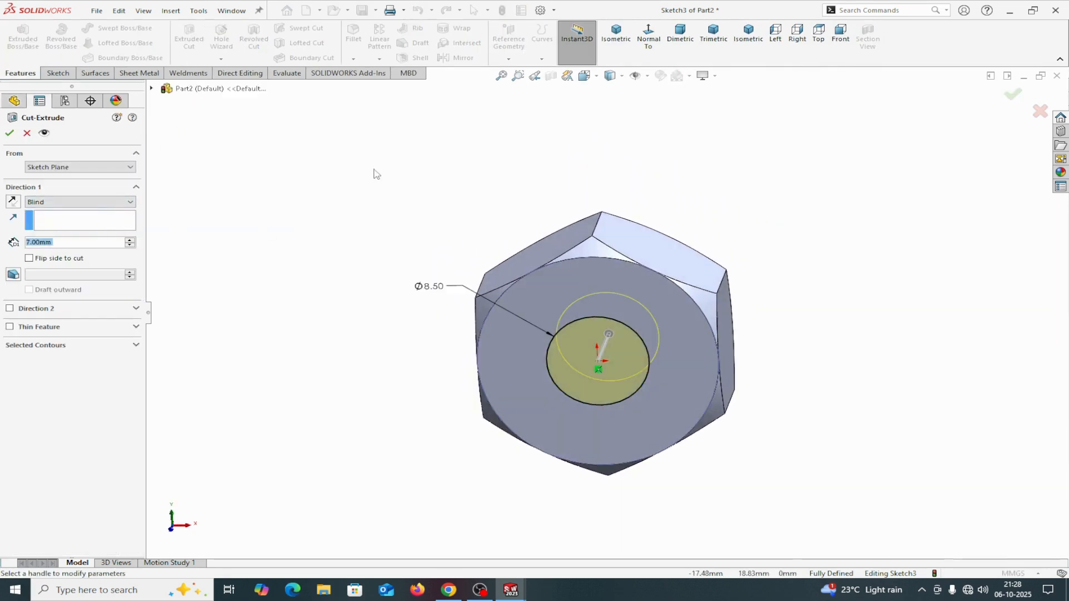
middle_drag(374, 171, 162, 250)
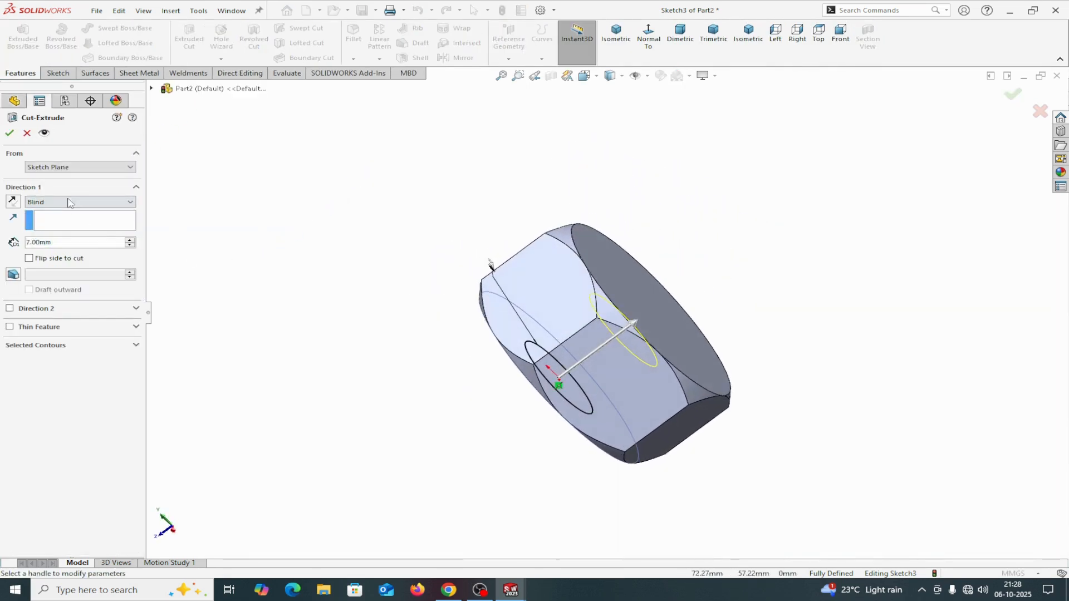
click(73, 201)
click(54, 221)
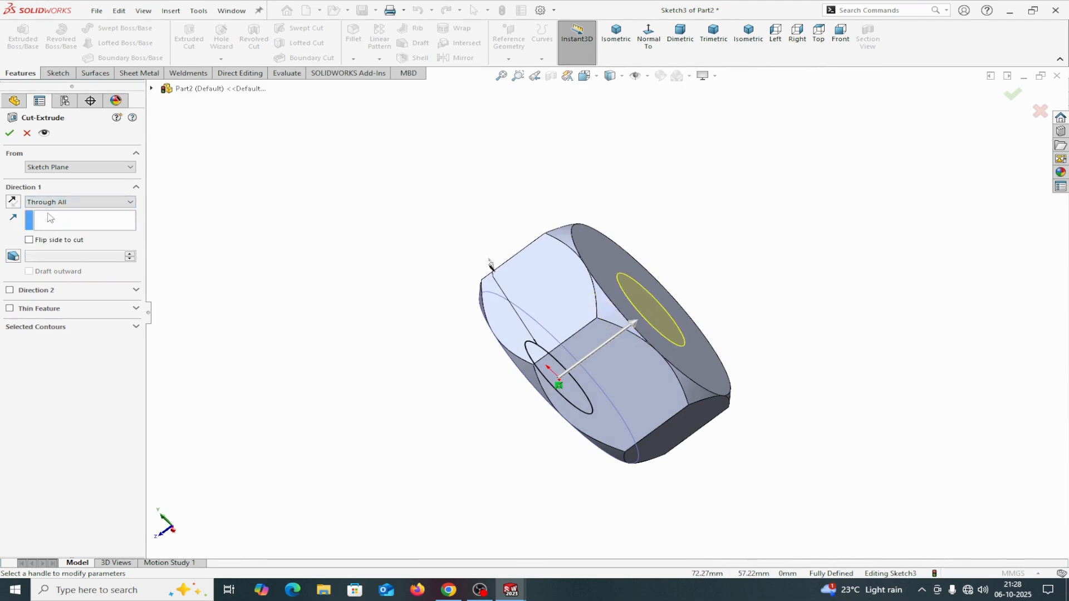
click(10, 133)
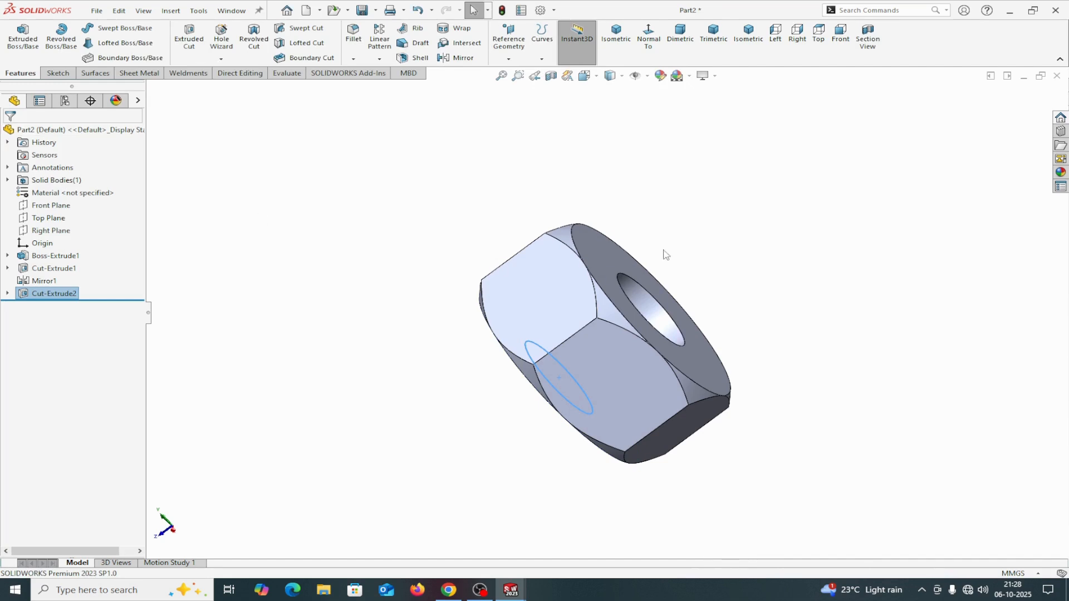
Chamfer the circular edges at both ends of the central hole with a distance of 0.5 mm at 45 degrees.
middle_drag(668, 241, 654, 171)
click(353, 59)
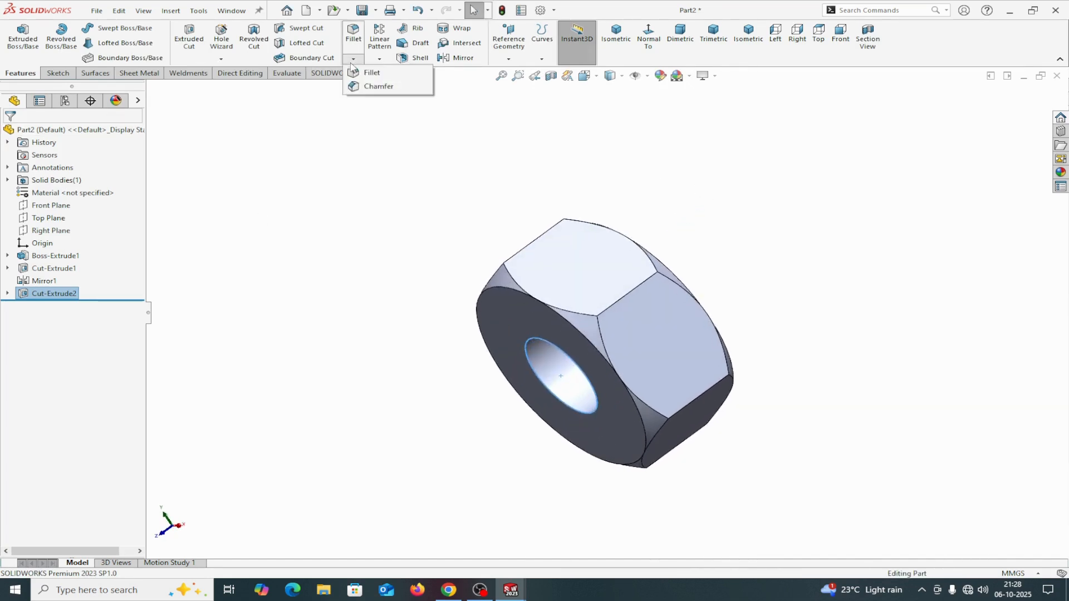
click(367, 84)
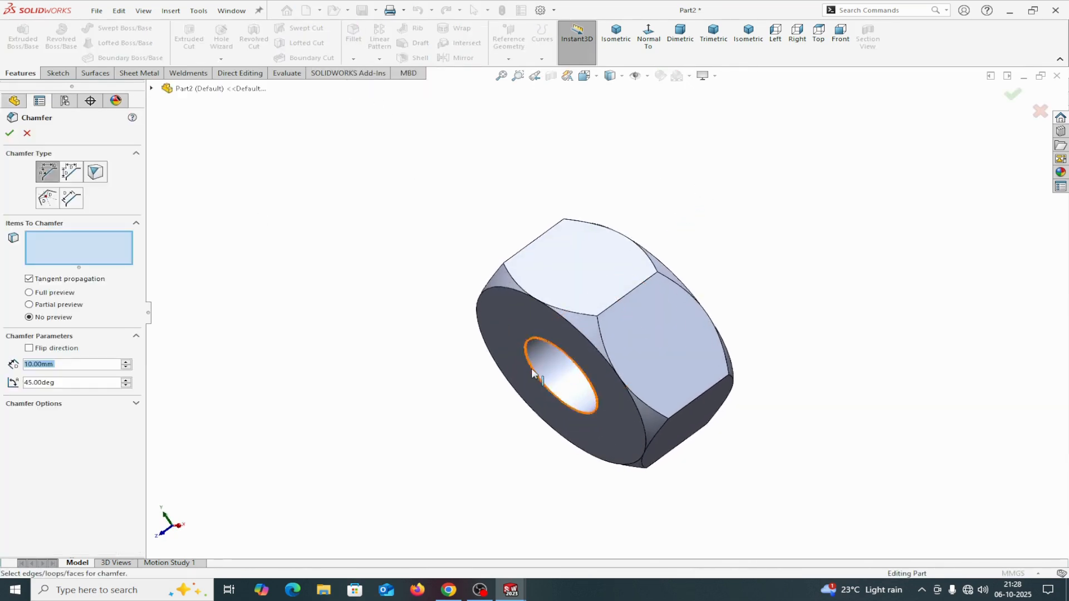
click(534, 370)
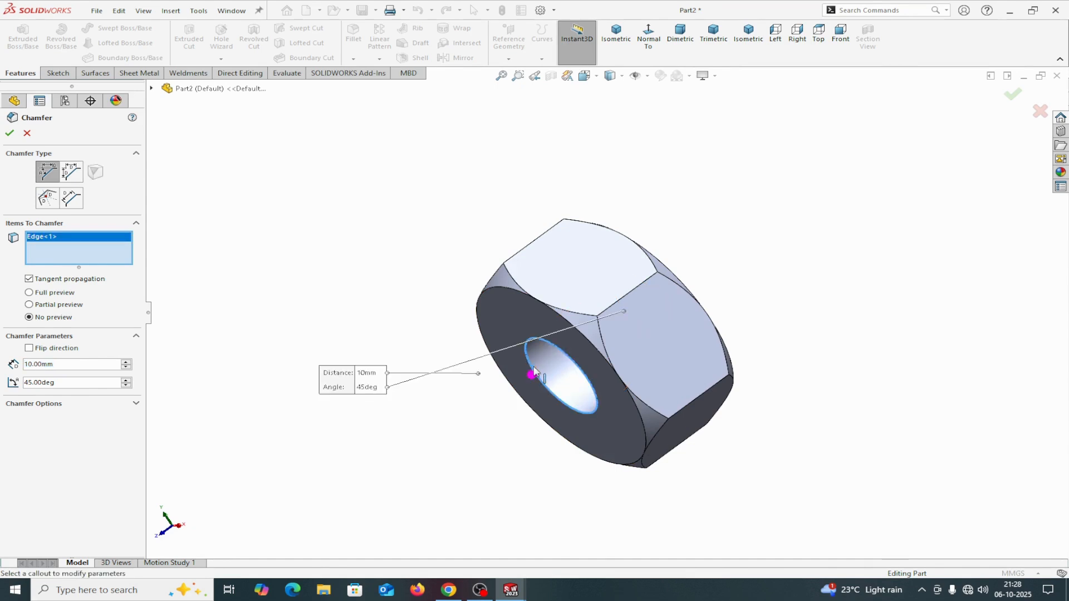
drag(61, 364, 10, 372)
text(.50)
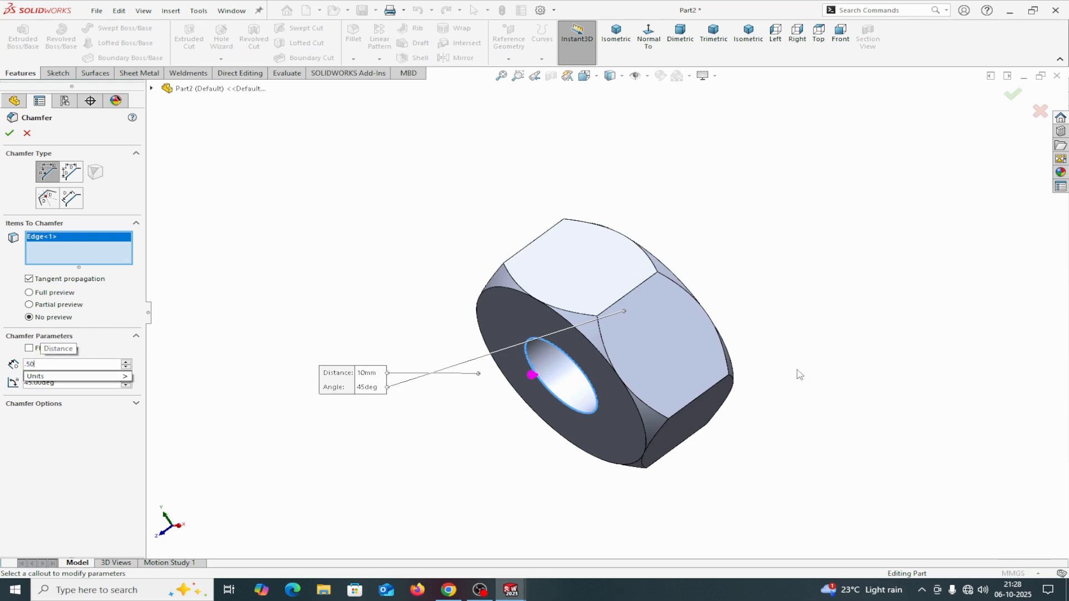
middle_drag(797, 372, 684, 366)
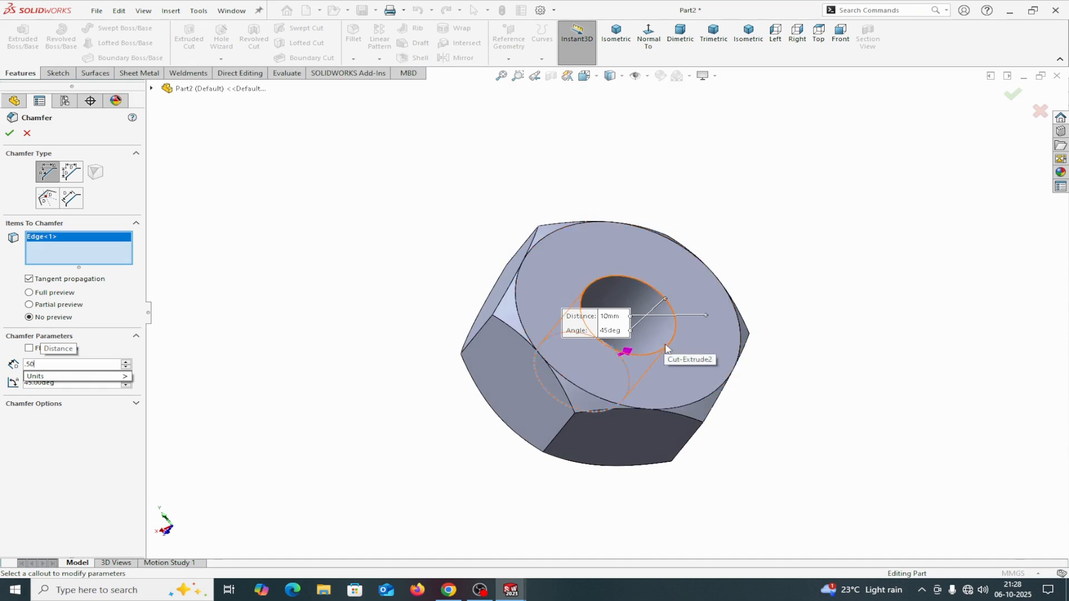
key(Return)
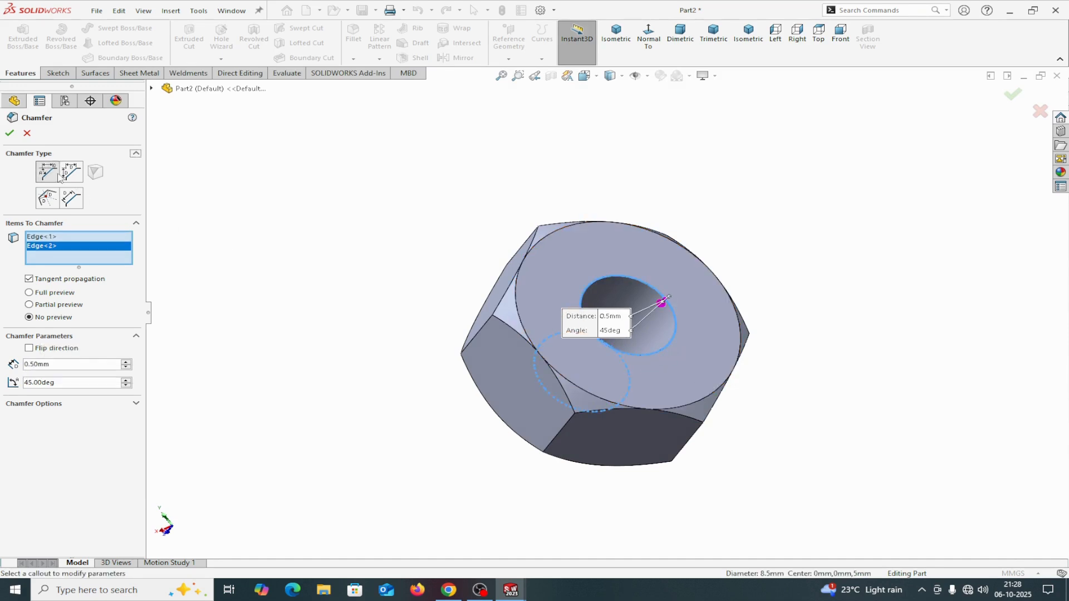
click(9, 133)
Assign the material 1023 Carbon Steel Sheet (SS) to the nut.
middle_drag(160, 188, 279, 139)
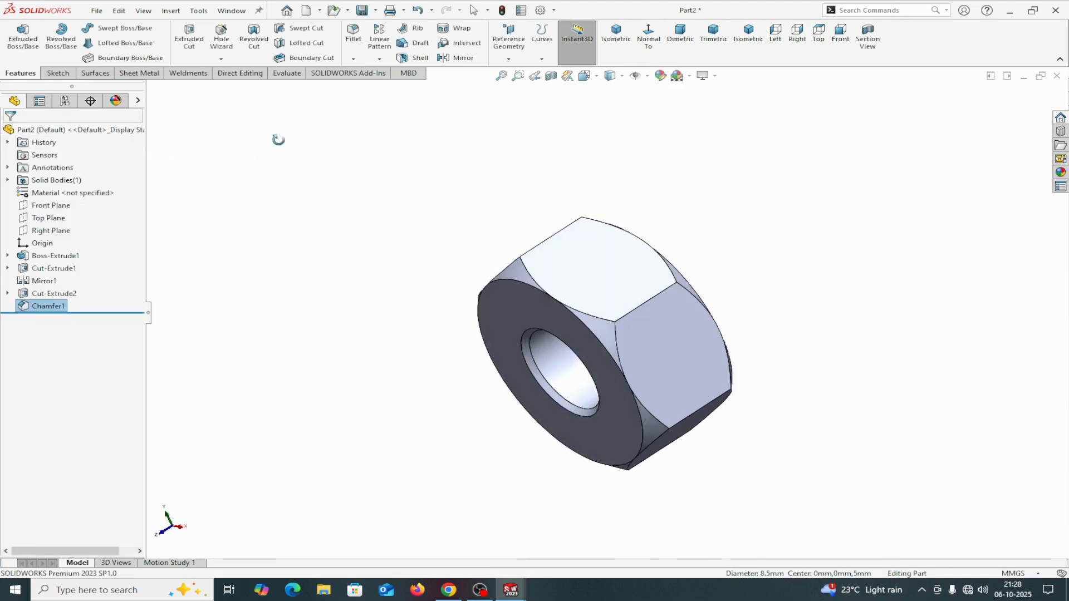
right_click(61, 193)
click(100, 201)
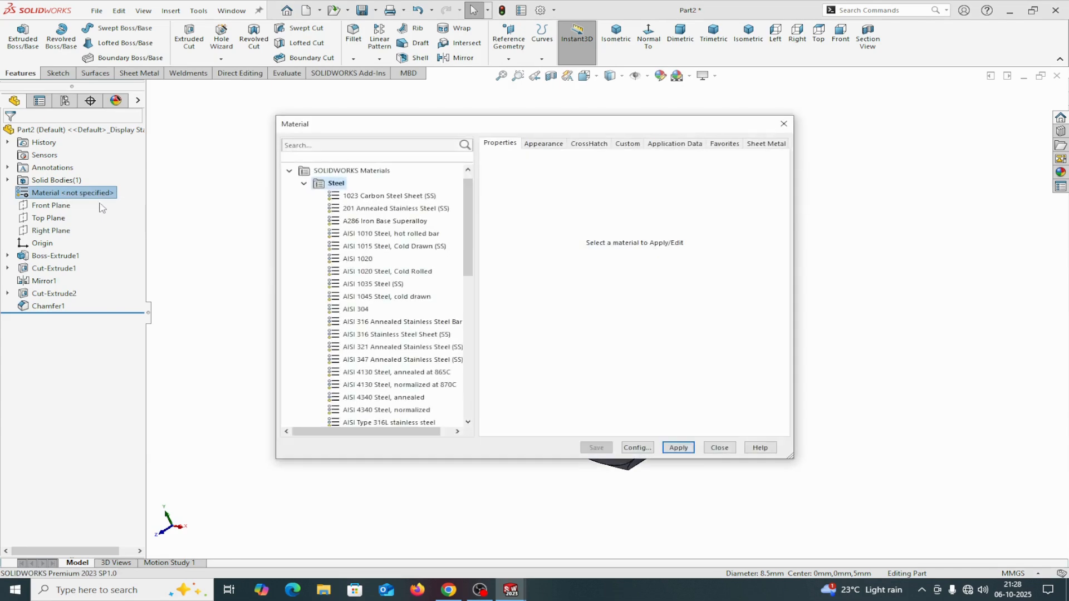
click(372, 197)
click(678, 447)
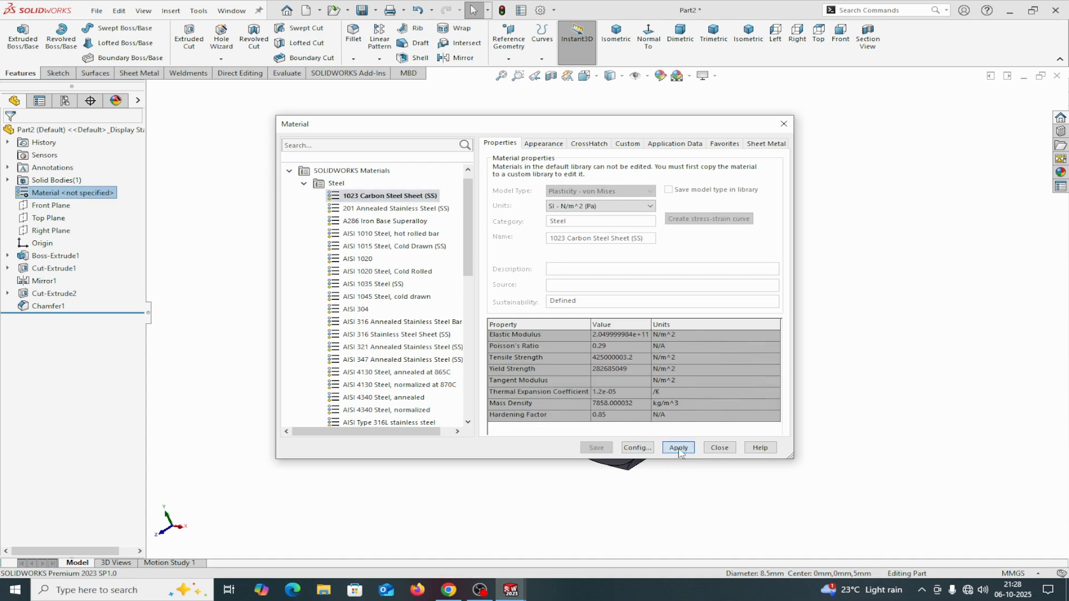
click(719, 448)
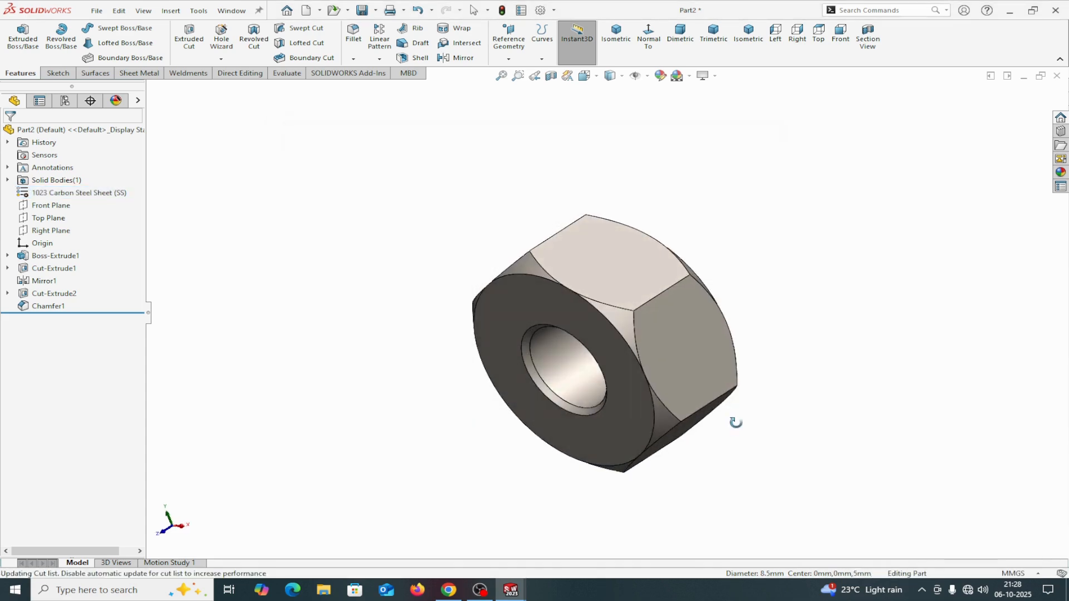
Start a Thread feature located on the inner edge of the hole's front chamfer.
scroll(711, 439, down, 3)
scroll(626, 353, up, 3)
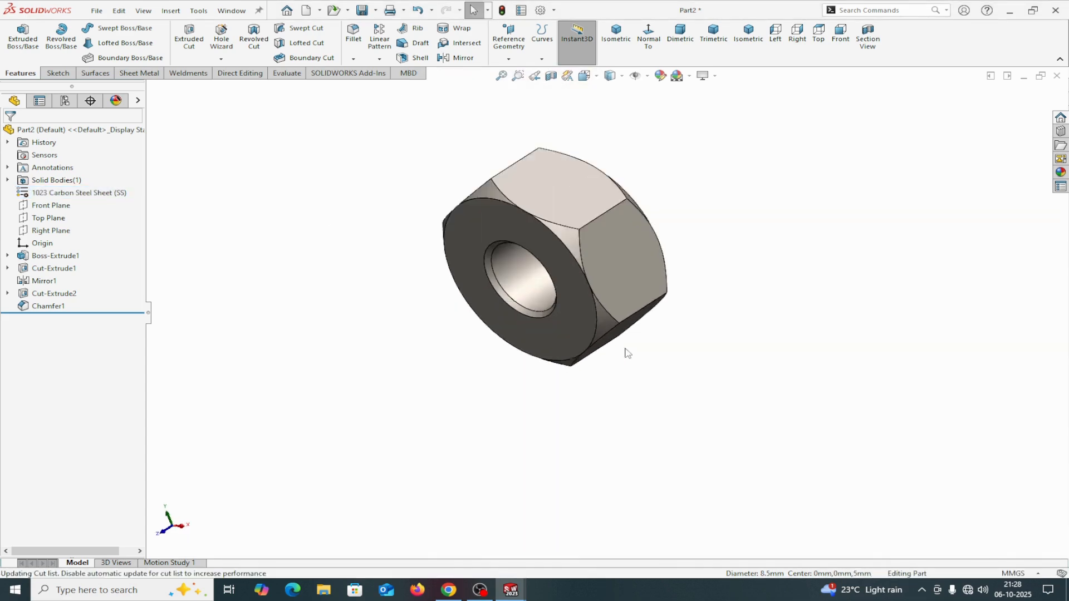
scroll(529, 285, down, 3)
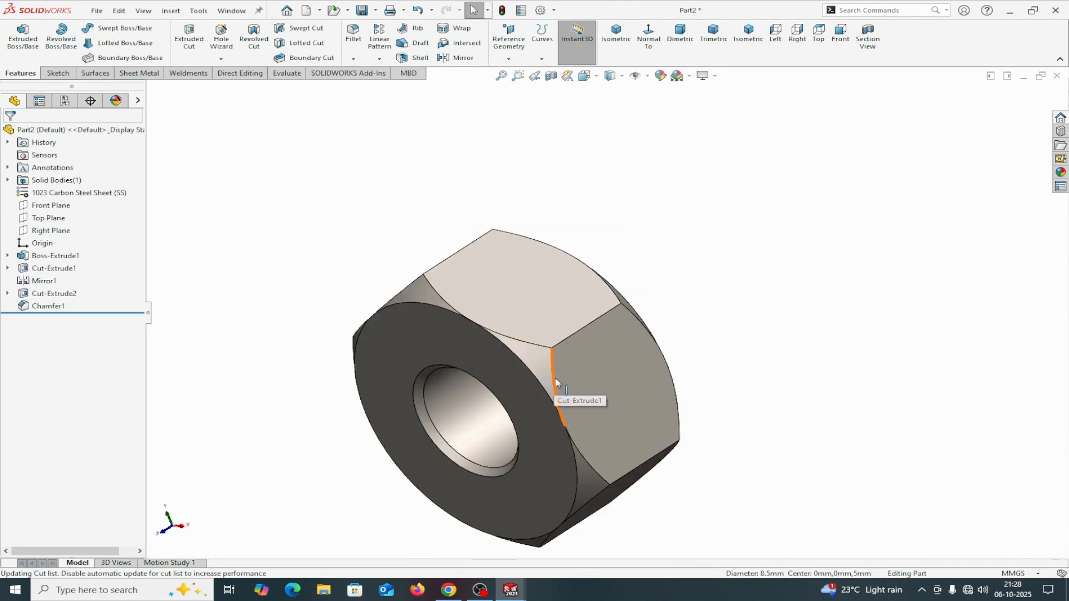
scroll(794, 503, up, 1)
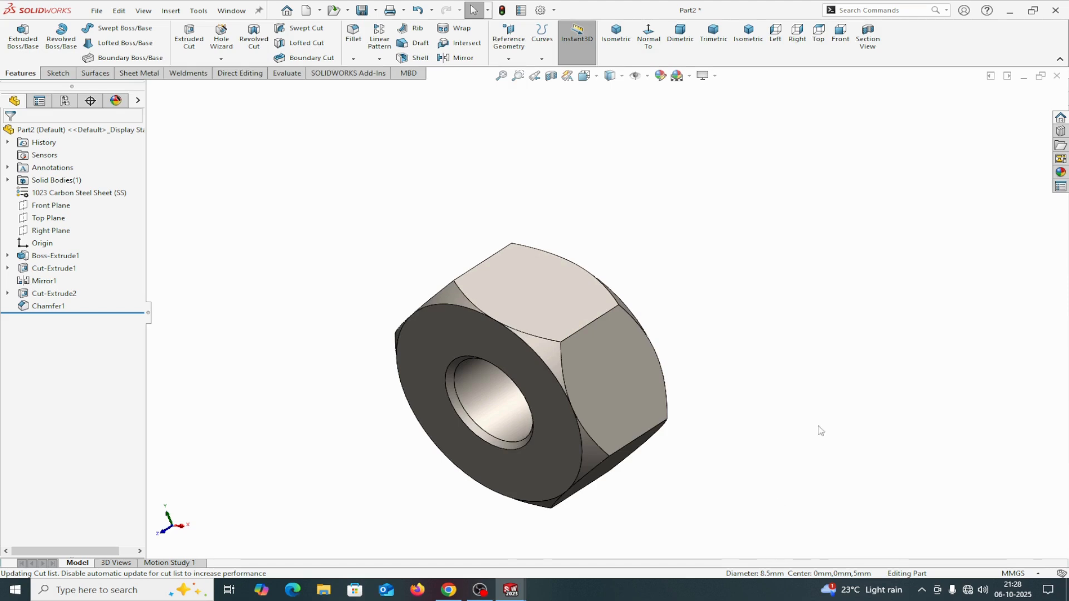
click(222, 59)
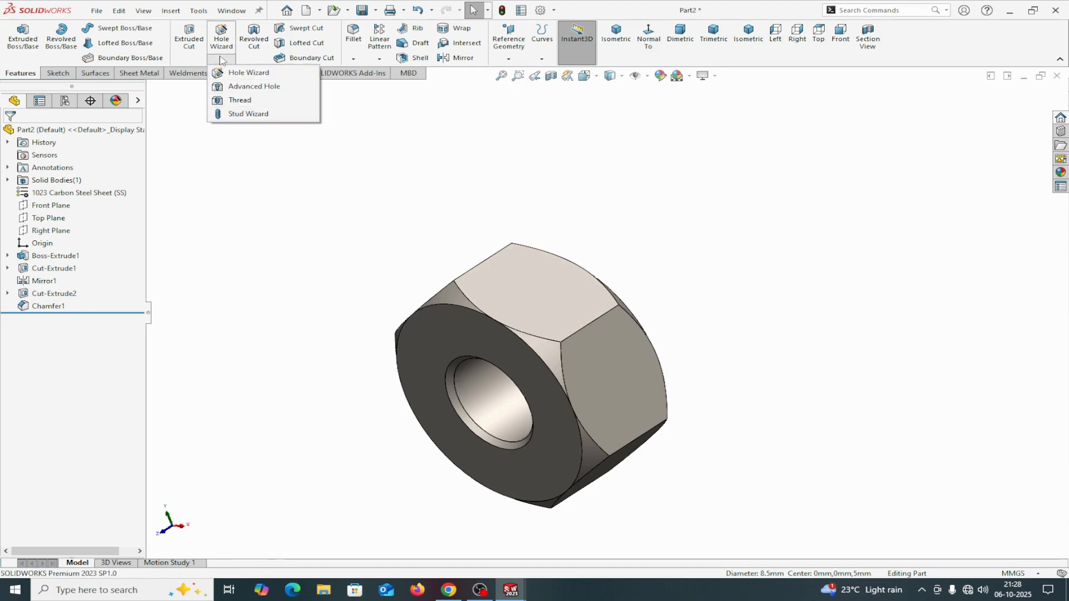
click(229, 101)
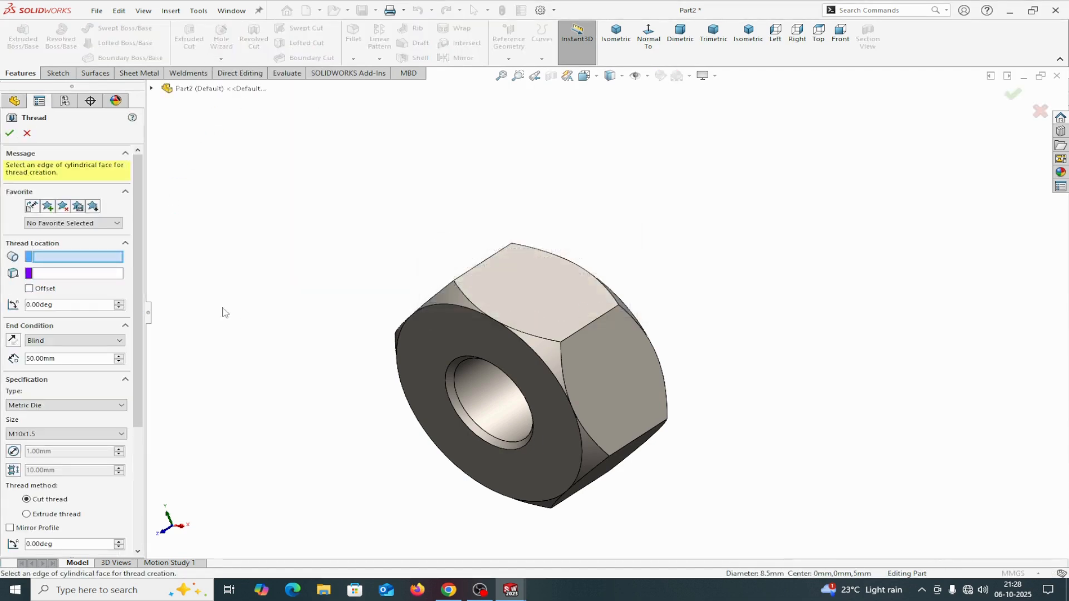
scroll(485, 427, down, 3)
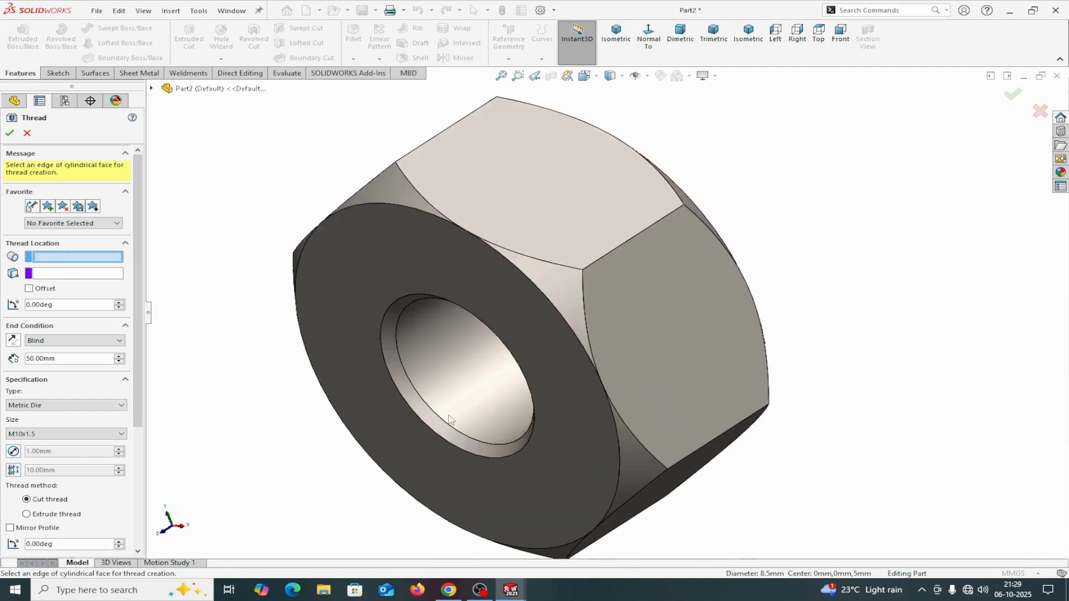
click(456, 424)
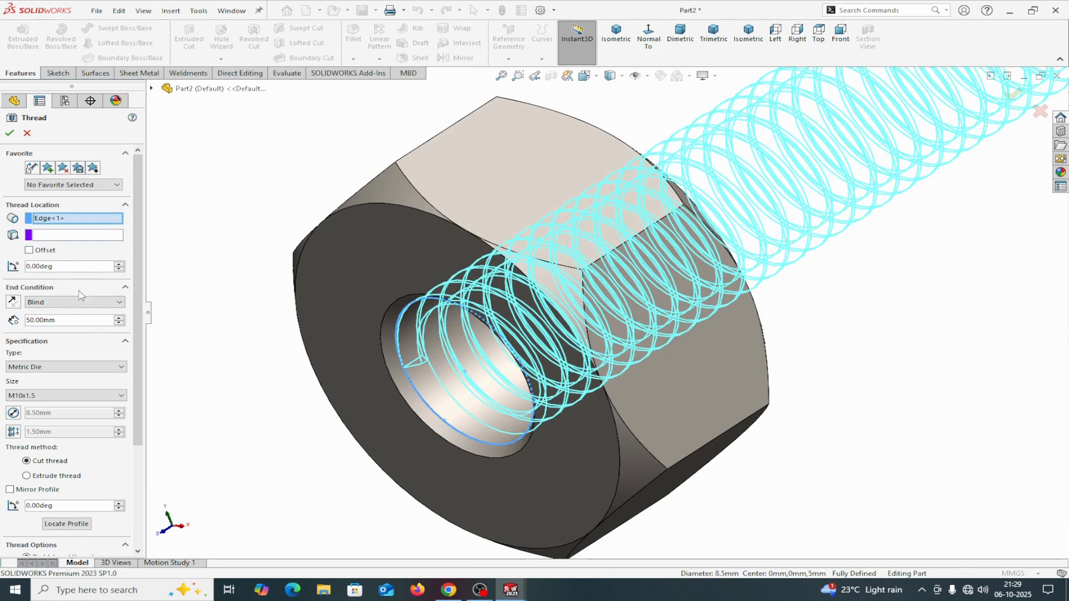
Set the thread's end condition to Up To Selection and pick the nut's opposite flat face as the limit.
click(54, 303)
click(53, 330)
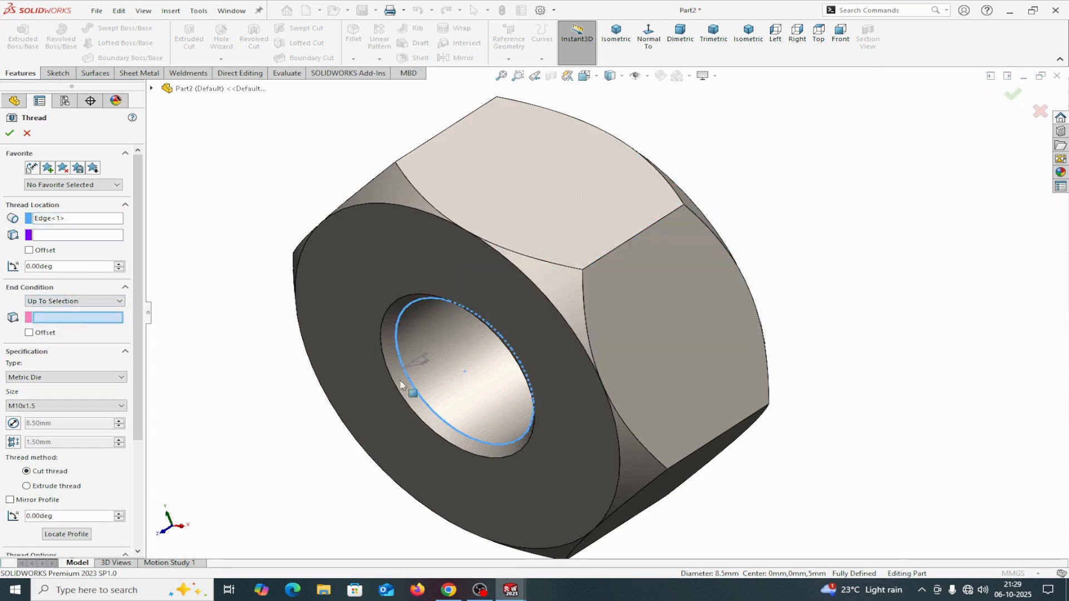
middle_drag(912, 360, 800, 406)
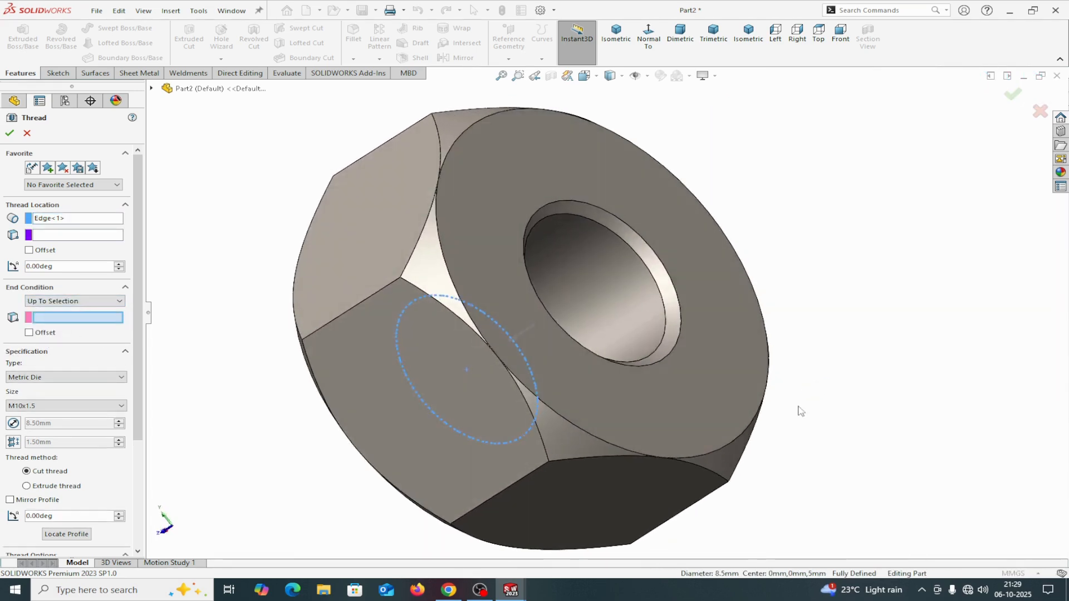
click(695, 390)
middle_drag(897, 396, 964, 353)
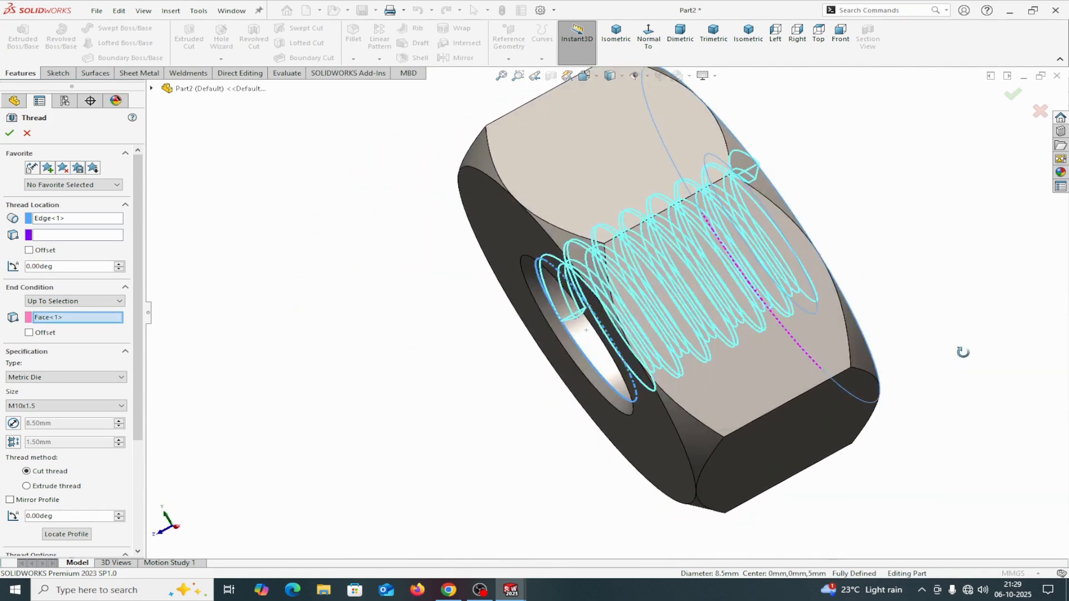
Set the thread type to Metric Tap, keeping the M10x1.5 size and its standard diameter.
click(60, 378)
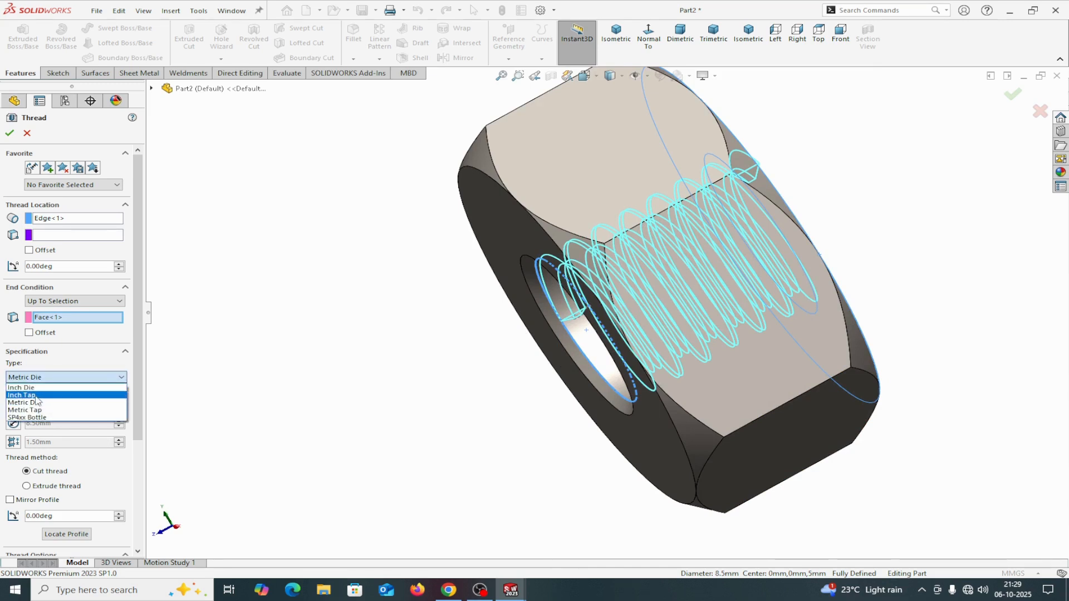
click(29, 410)
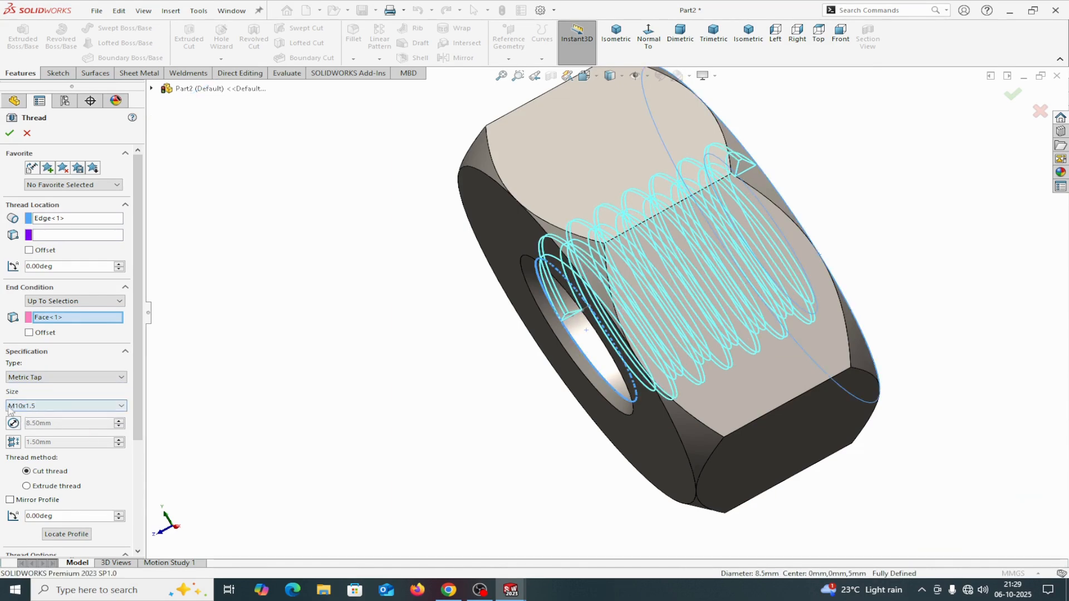
click(120, 409)
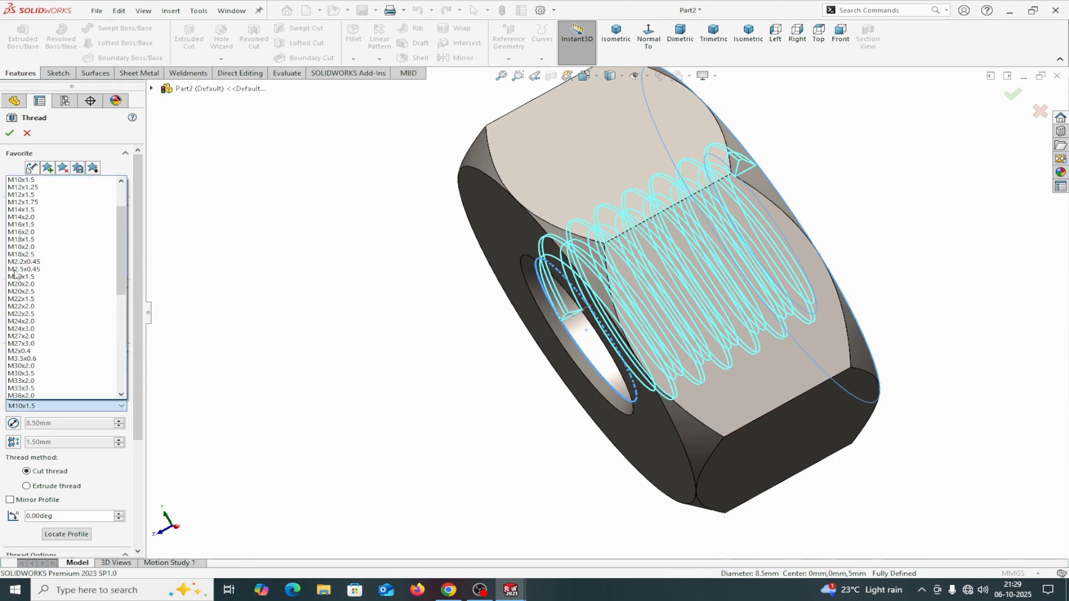
click(250, 404)
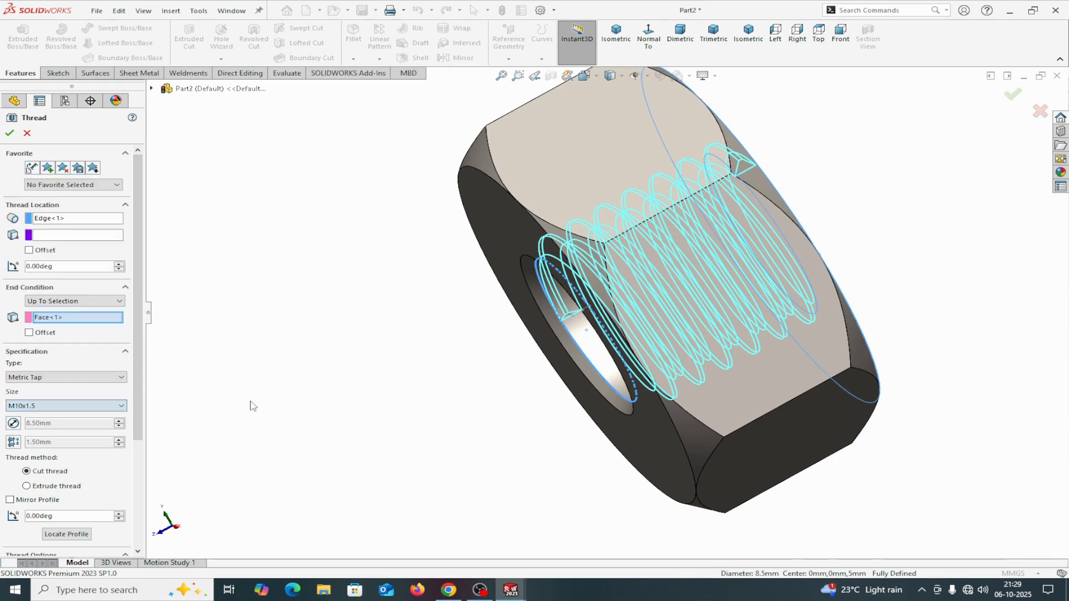
click(18, 426)
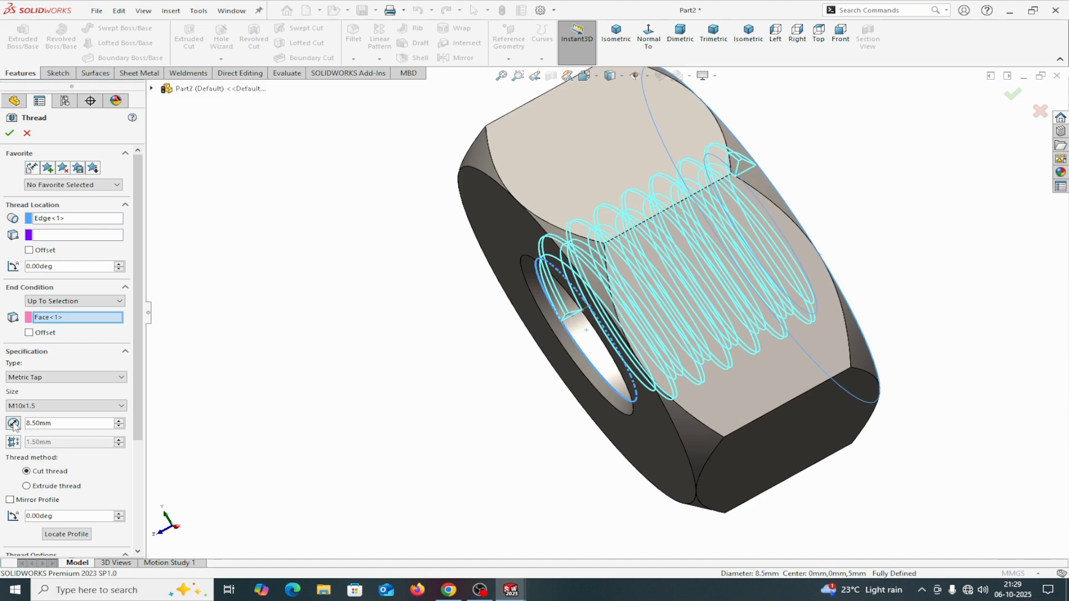
click(14, 425)
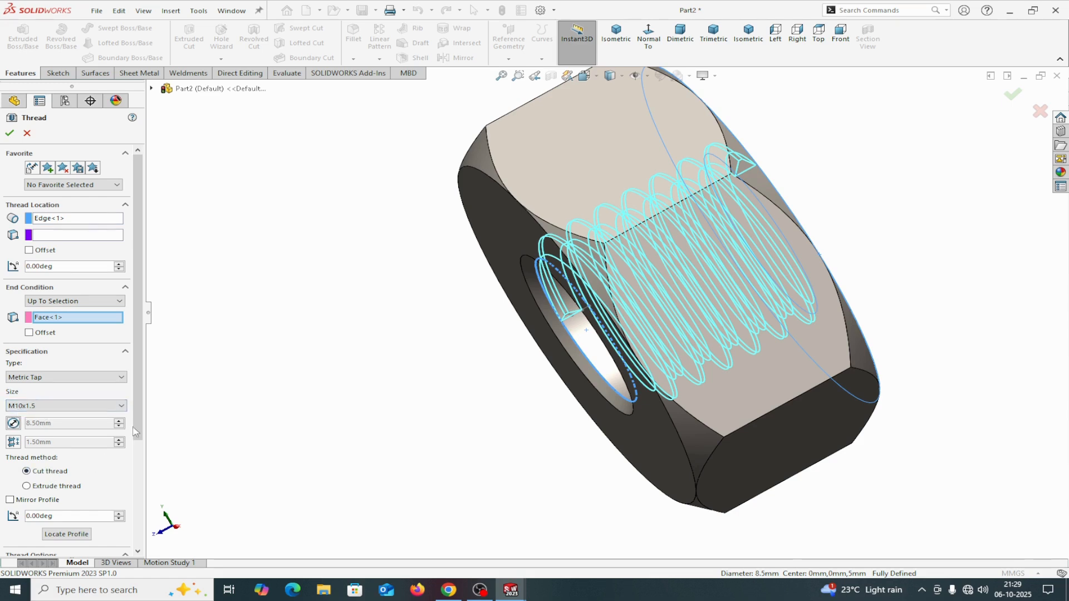
Enable a 1.50 mm start offset for the thread and reverse its direction so it begins outside the front face.
scroll(135, 436, down, 3)
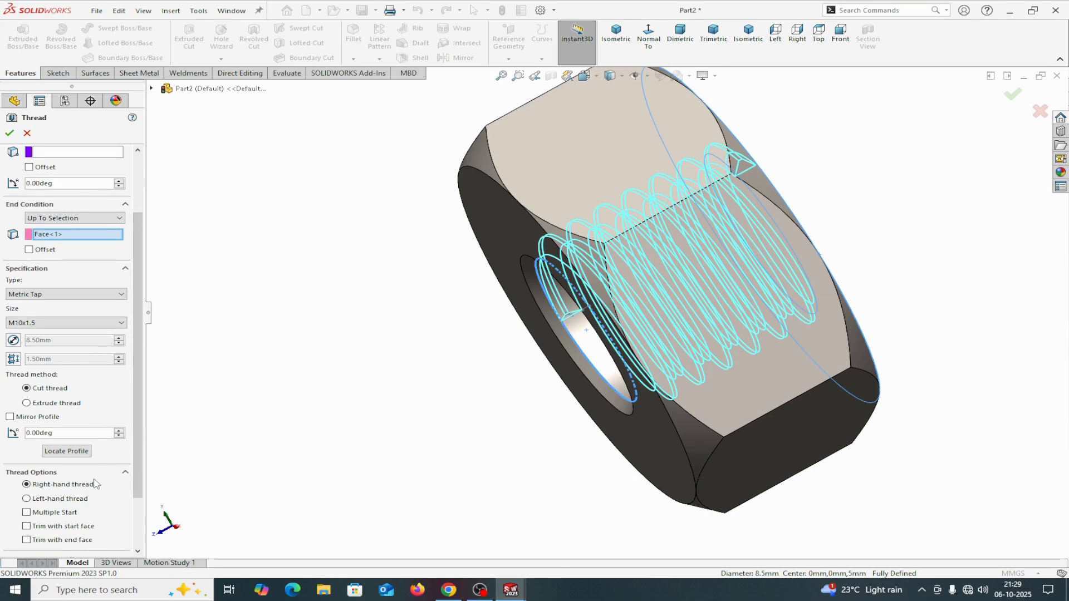
scroll(133, 393, up, 3)
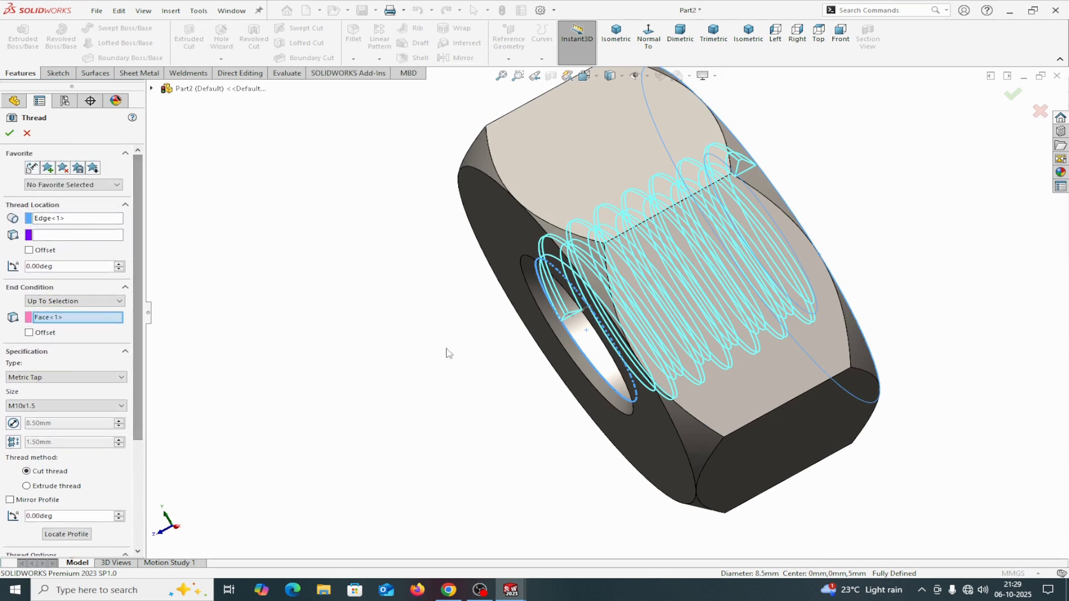
scroll(462, 334, down, 3)
scroll(517, 369, up, 4)
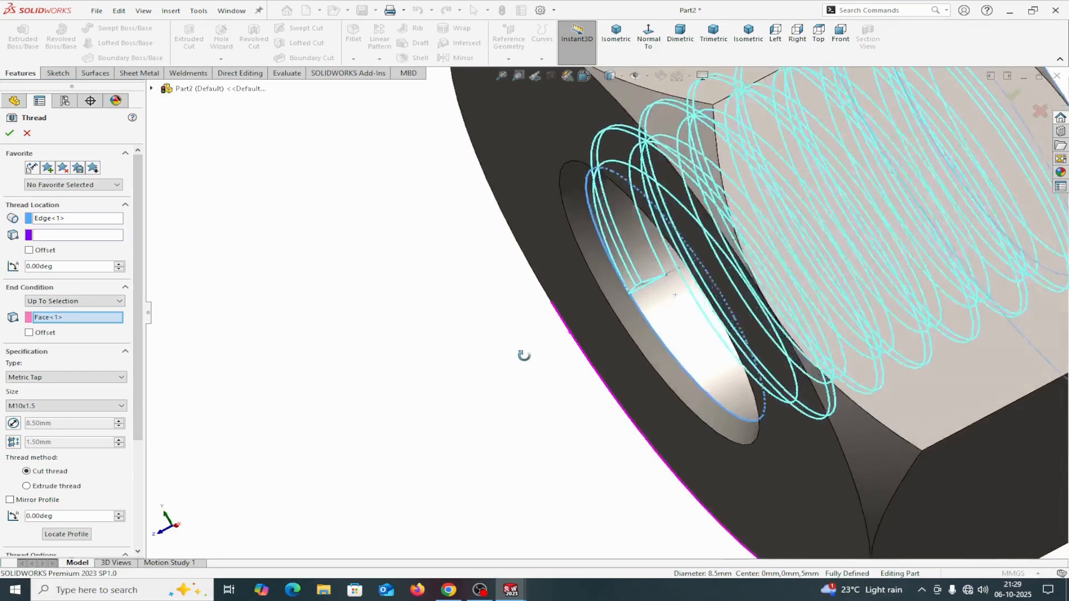
scroll(527, 362, up, 1)
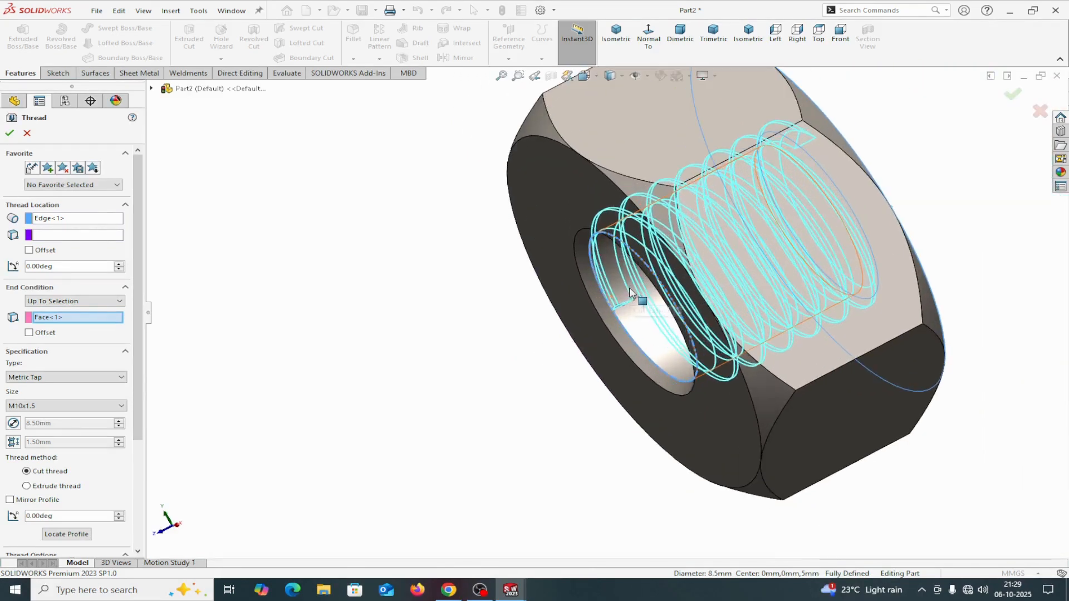
scroll(609, 333, down, 1)
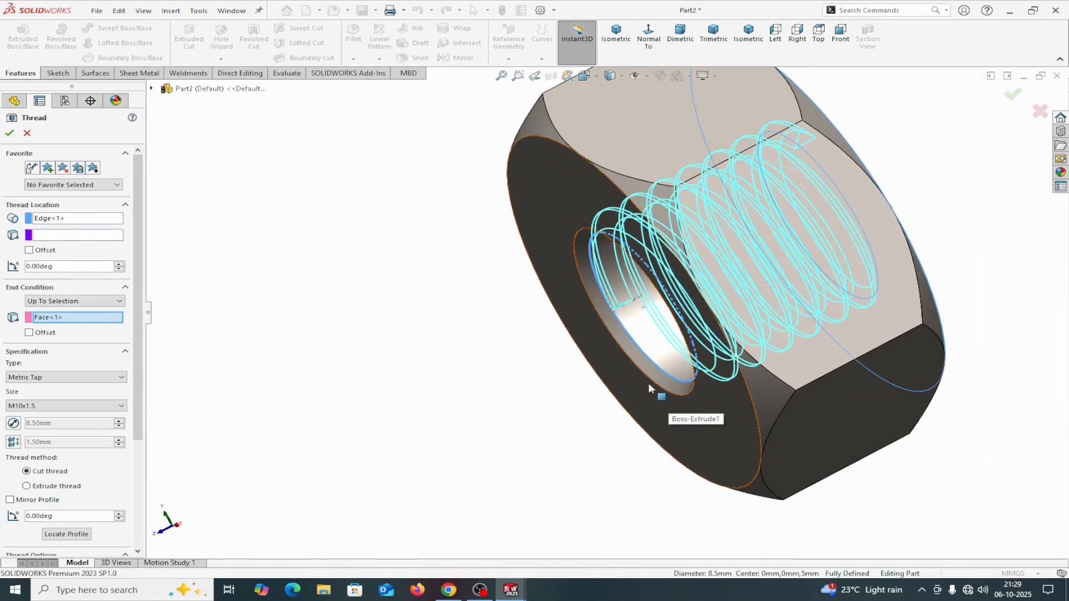
click(29, 250)
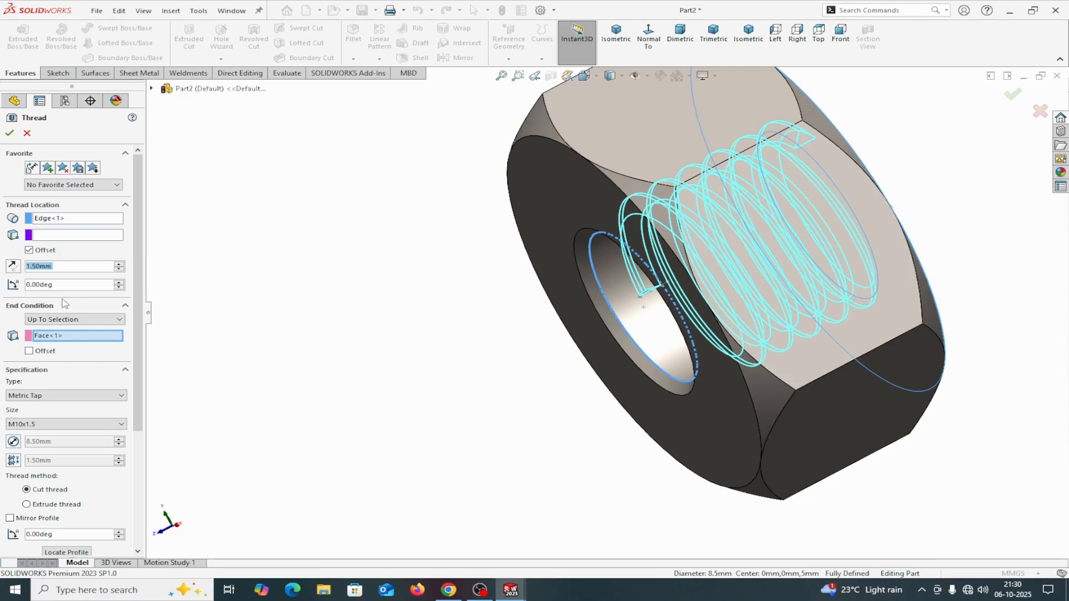
scroll(699, 310, down, 3)
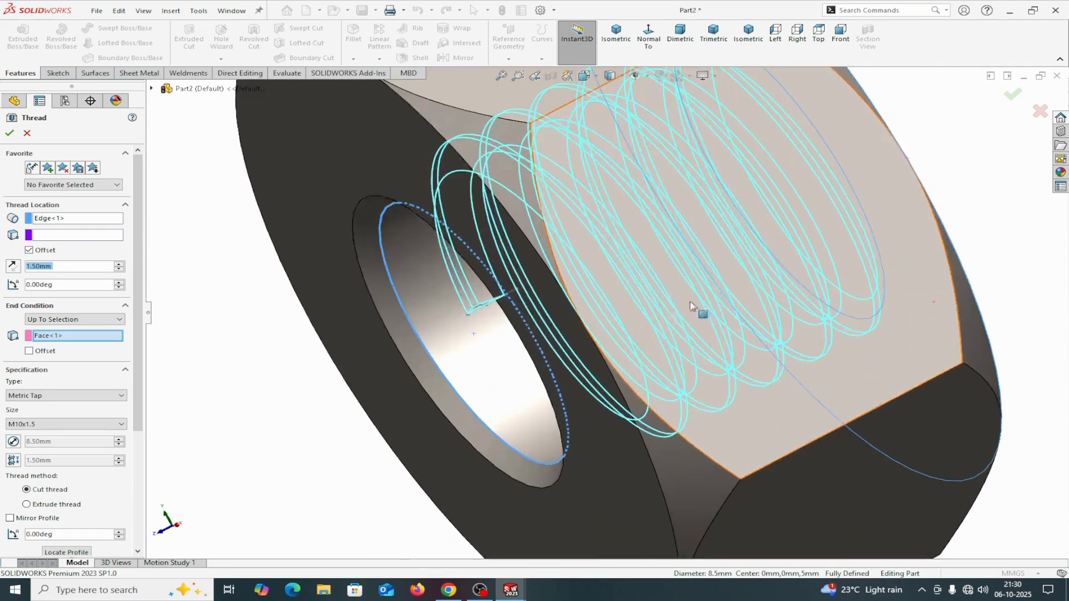
middle_drag(322, 362, 303, 377)
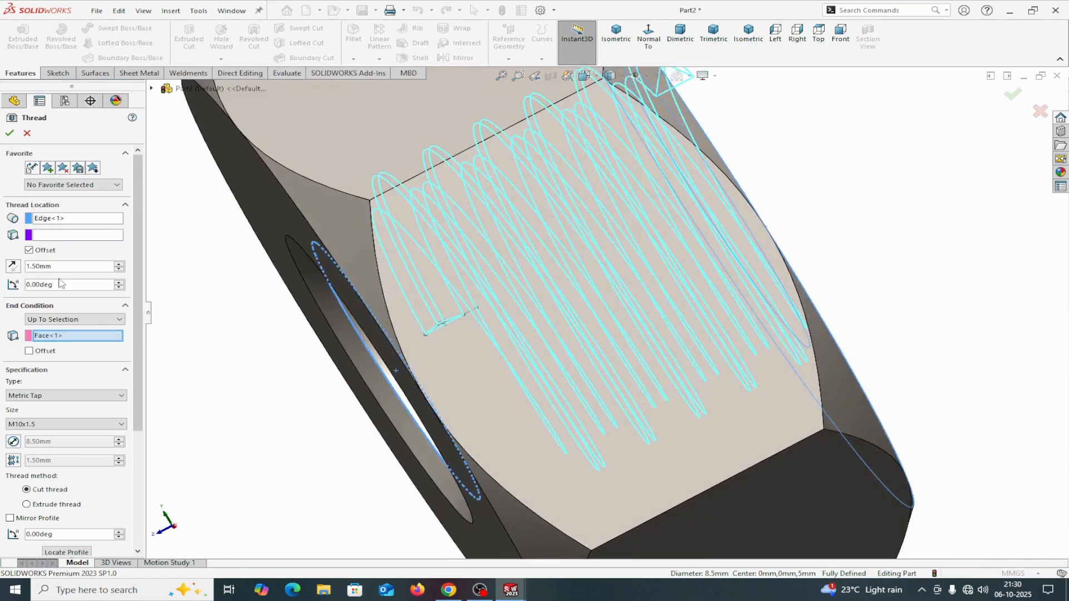
click(11, 268)
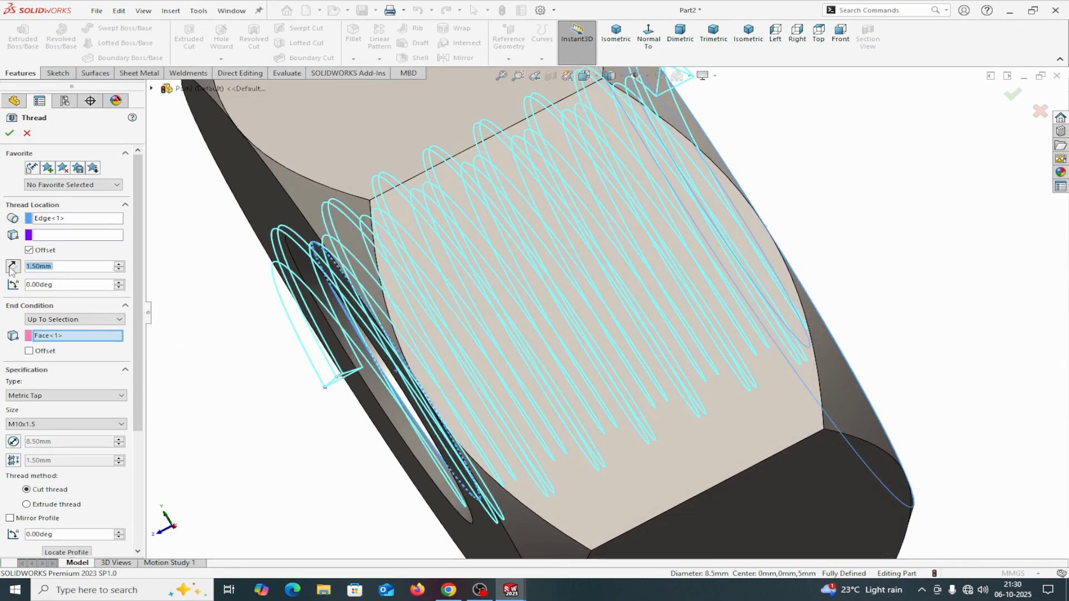
Finish the M10x1.5 internal thread cut through the nut's hole with the chosen settings.
click(10, 133)
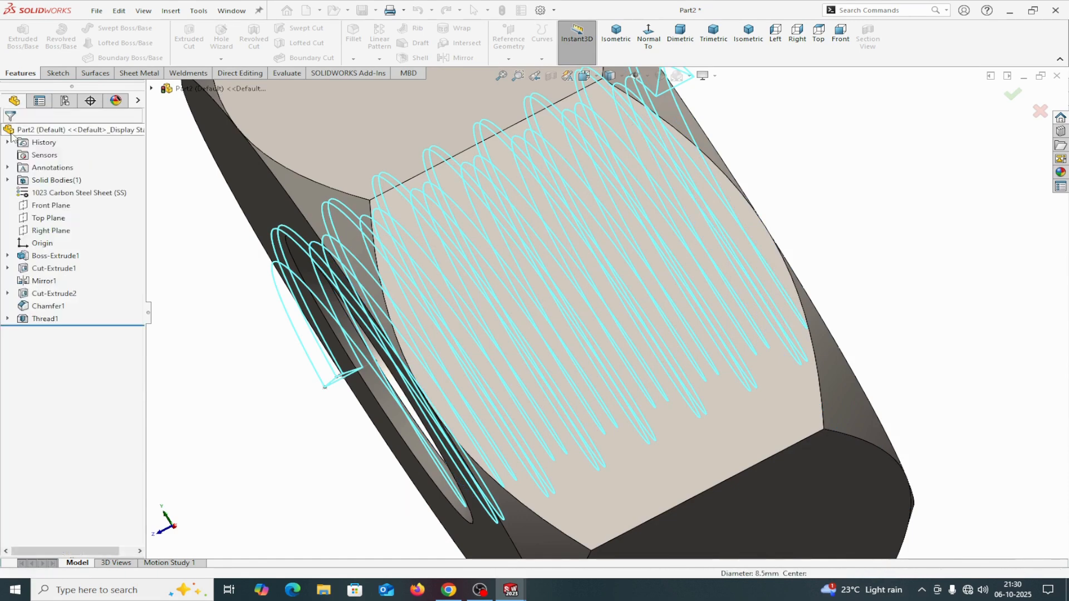
scroll(557, 306, up, 4)
middle_drag(858, 342, 826, 256)
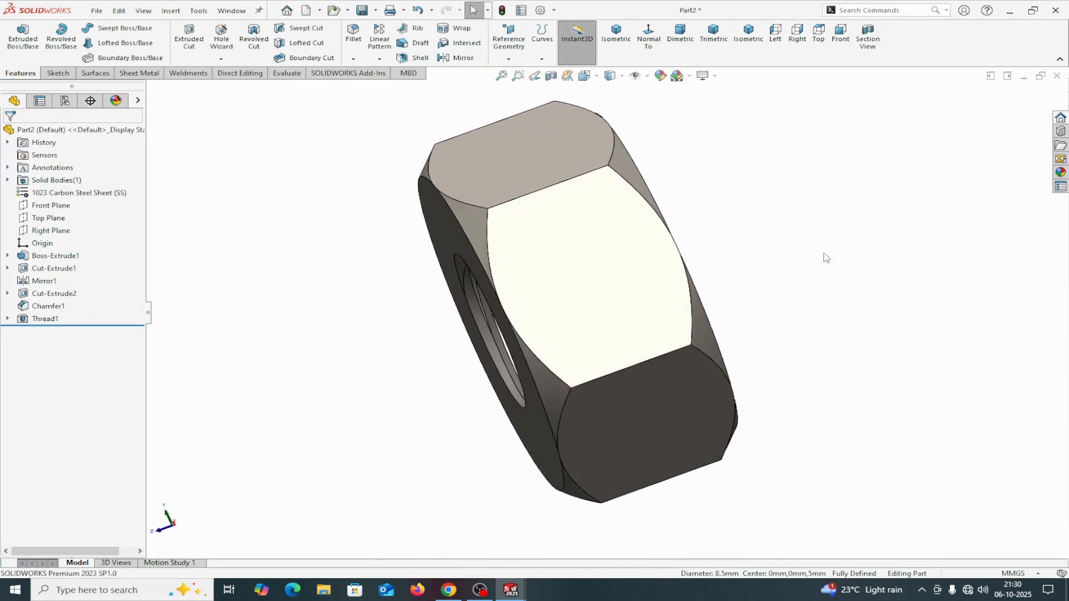
Examine the nut's internal thread profile in a temporary section view cut along the Top Plane.
click(551, 76)
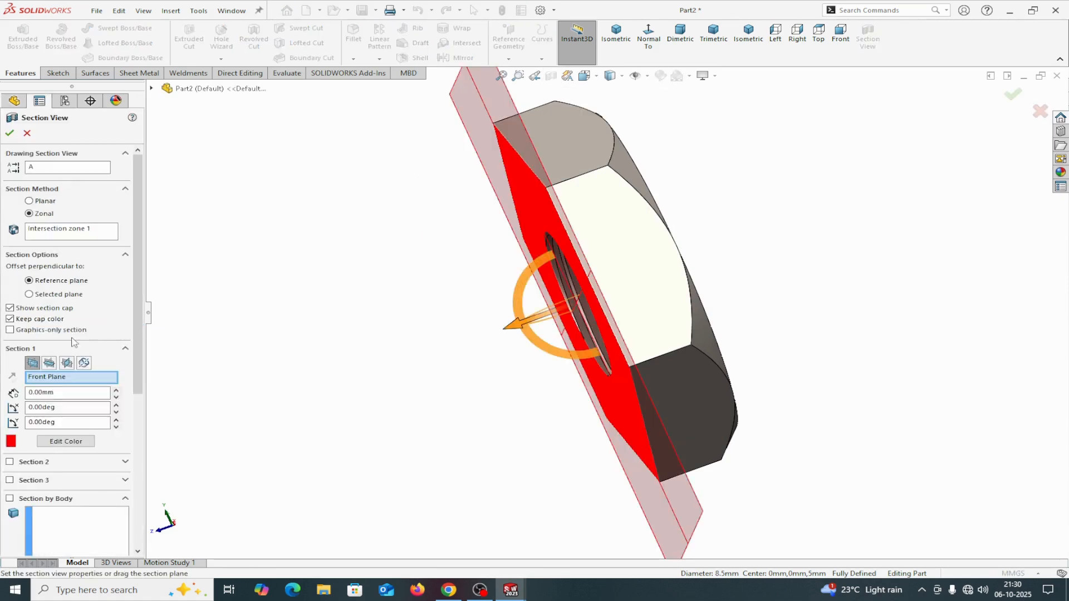
click(53, 364)
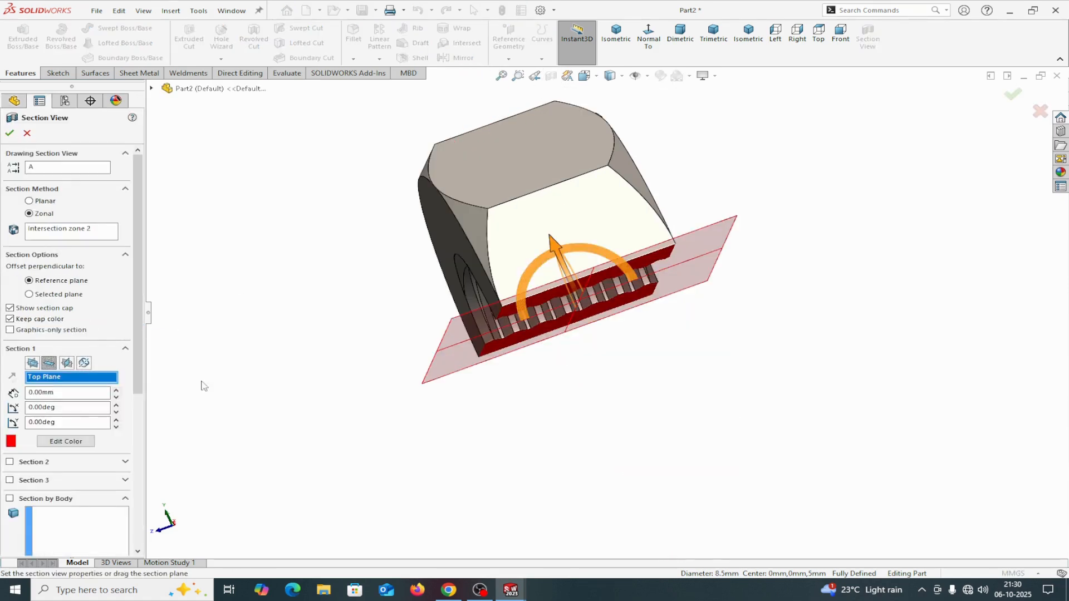
middle_drag(437, 422, 496, 224)
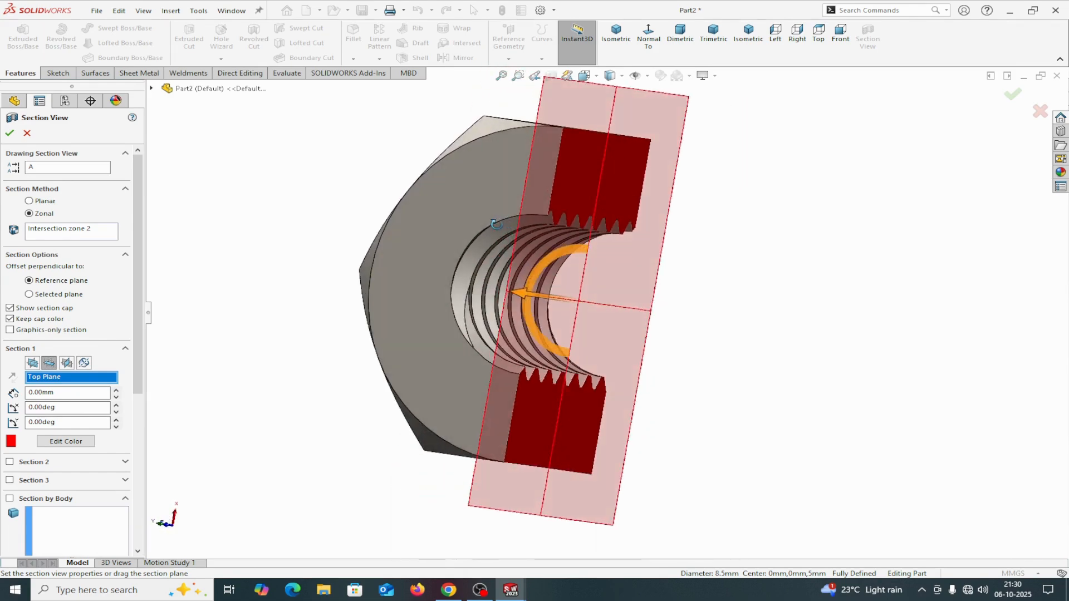
click(9, 133)
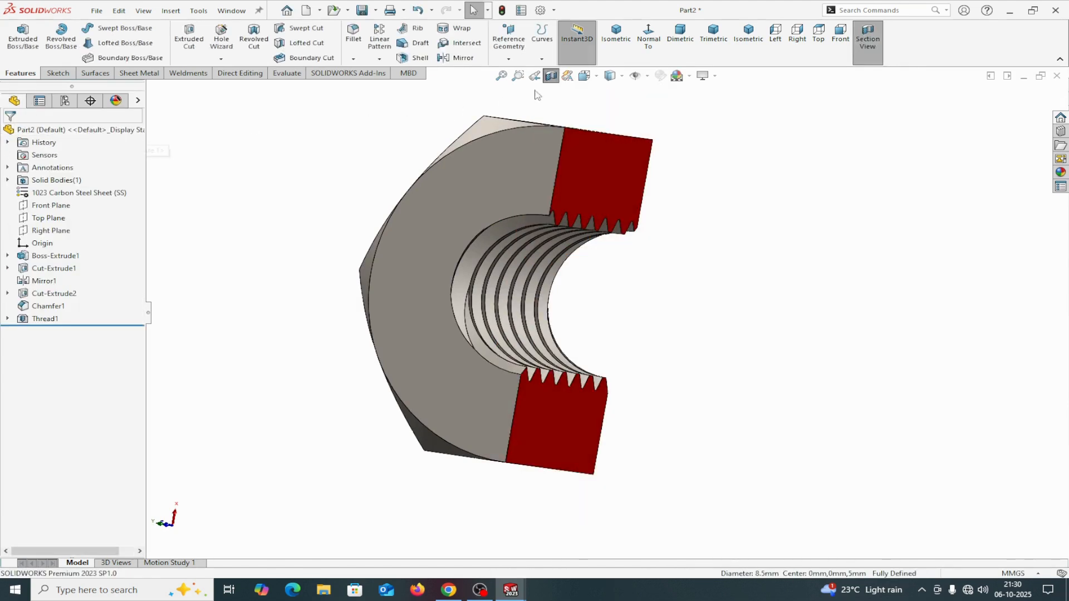
click(550, 75)
Save the nut part as 2.HEX NUT B in the ELECTRIC ENCLOSURE folder, rebuilding the document before saving.
scroll(852, 286, up, 5)
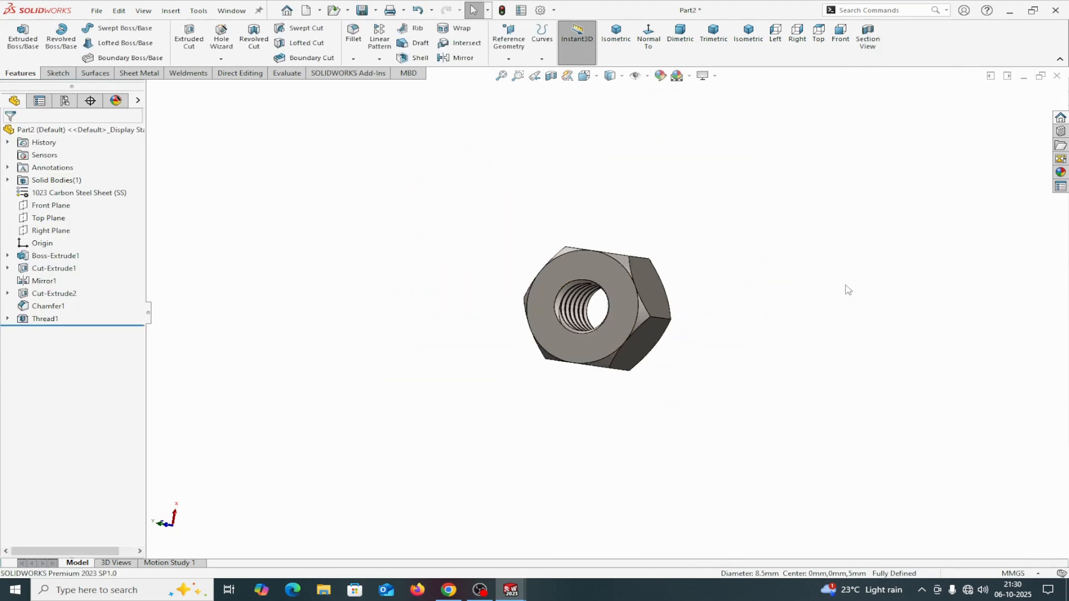
middle_drag(848, 289, 824, 343)
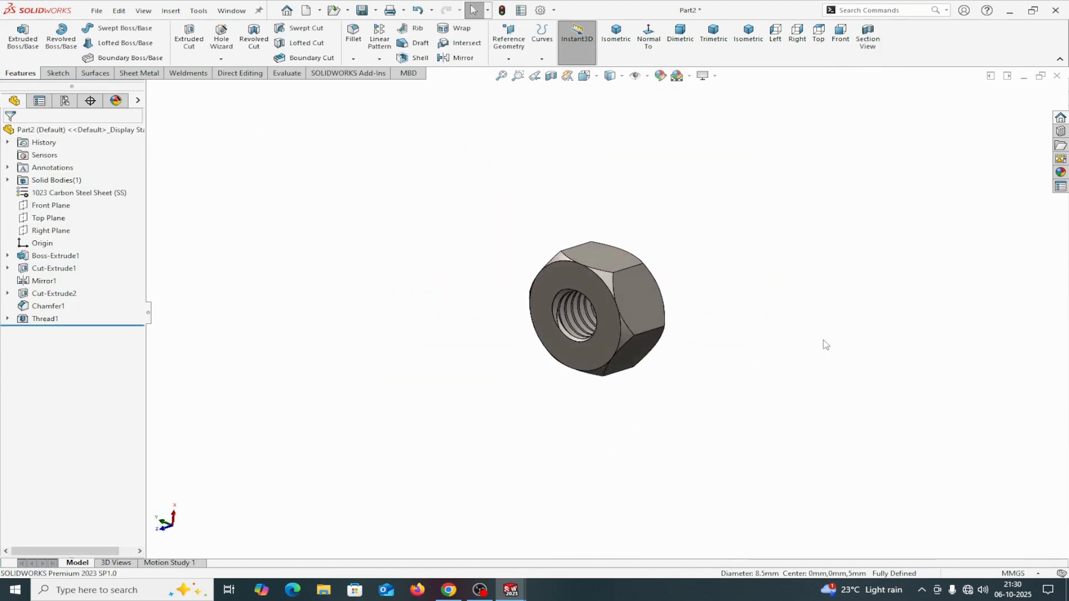
click(368, 14)
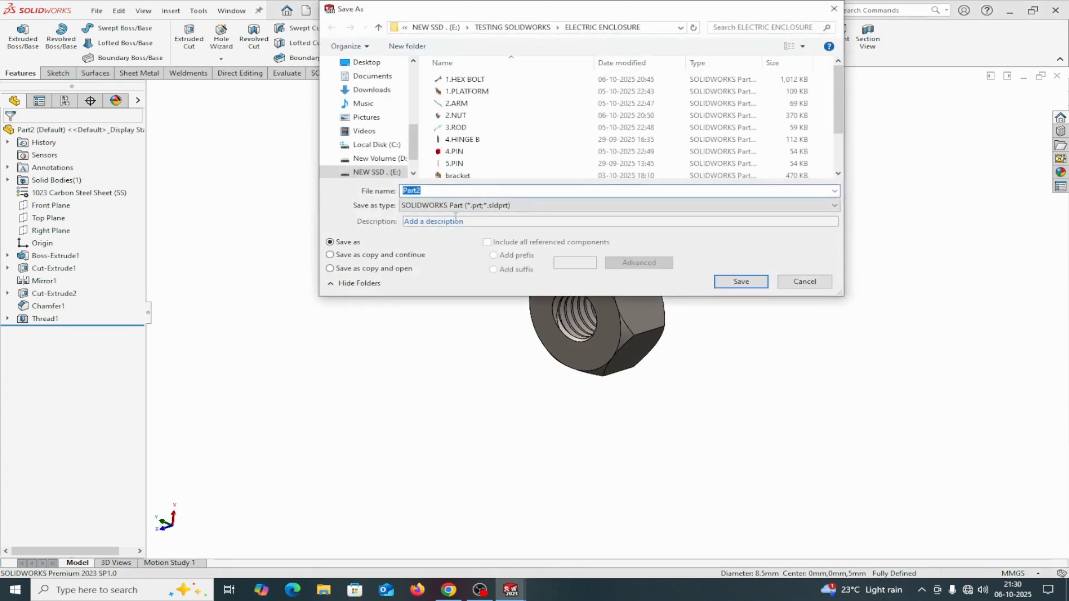
text(2)
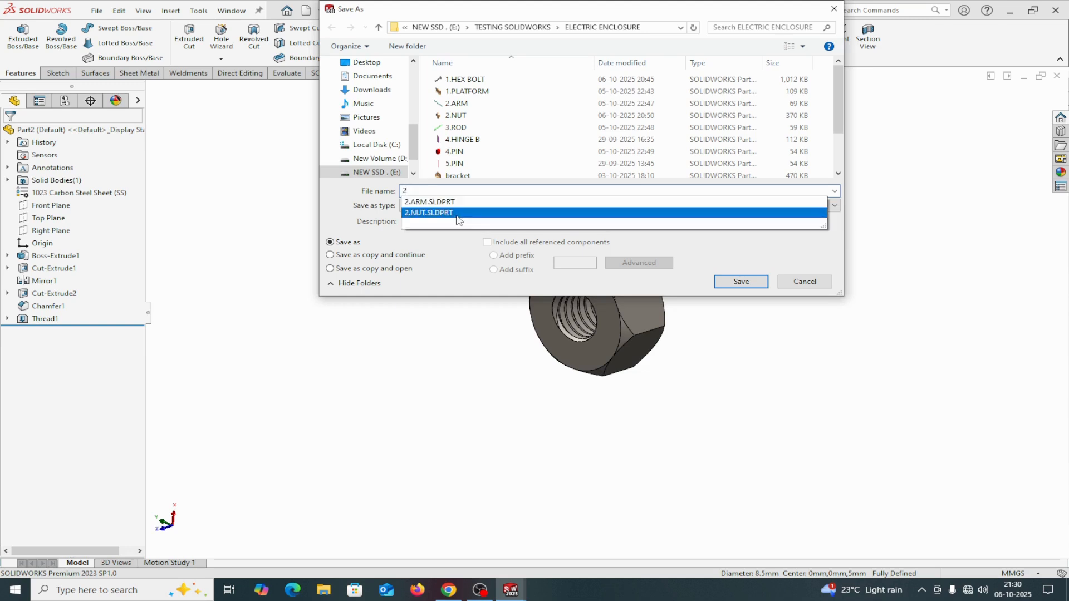
text(.HEX NUT B)
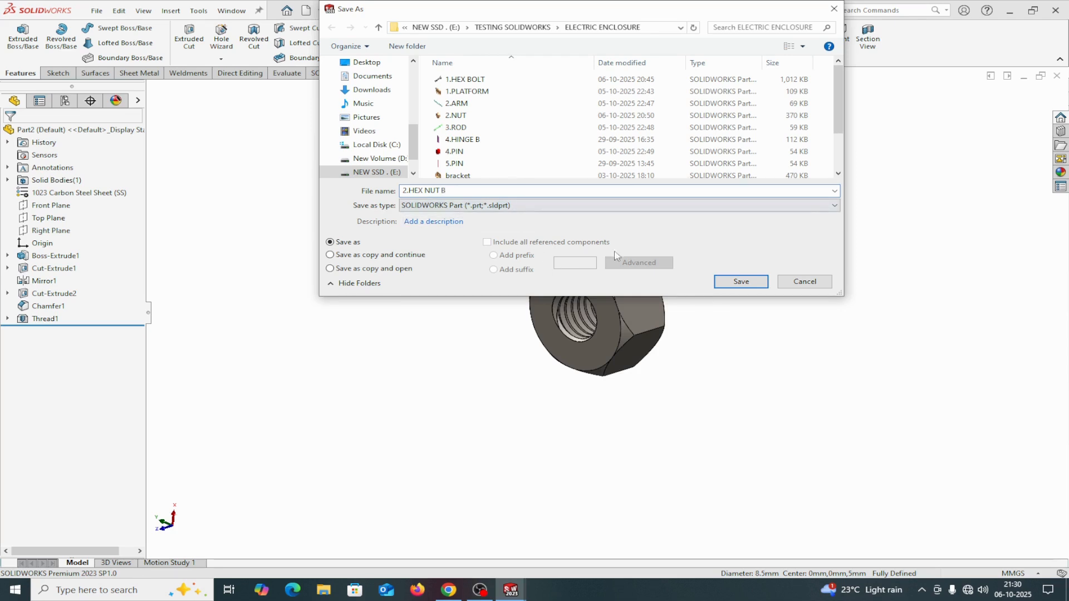
click(741, 282)
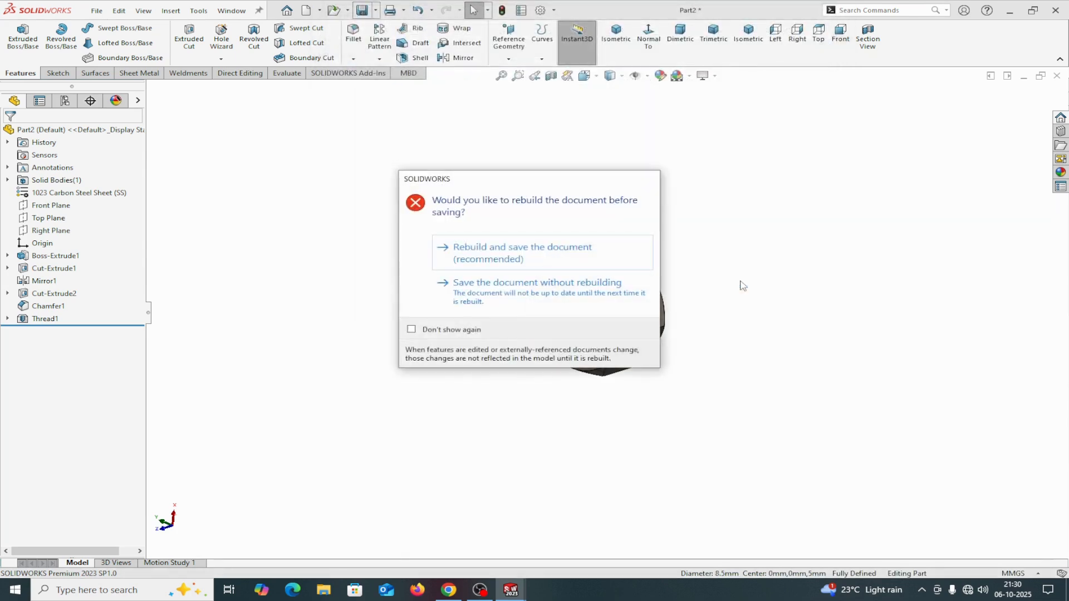
click(506, 246)
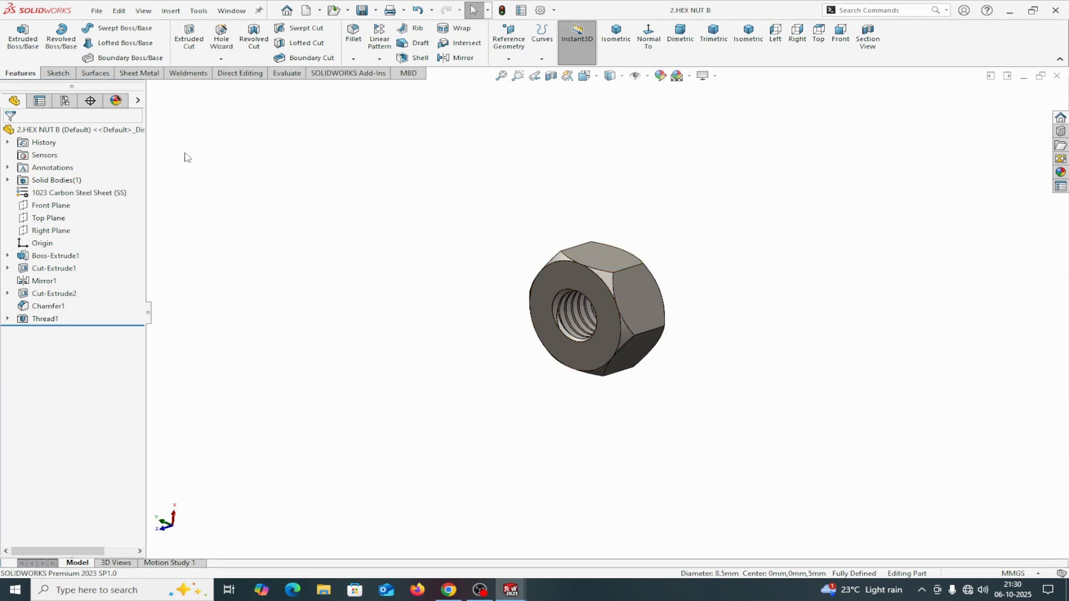
click(97, 11)
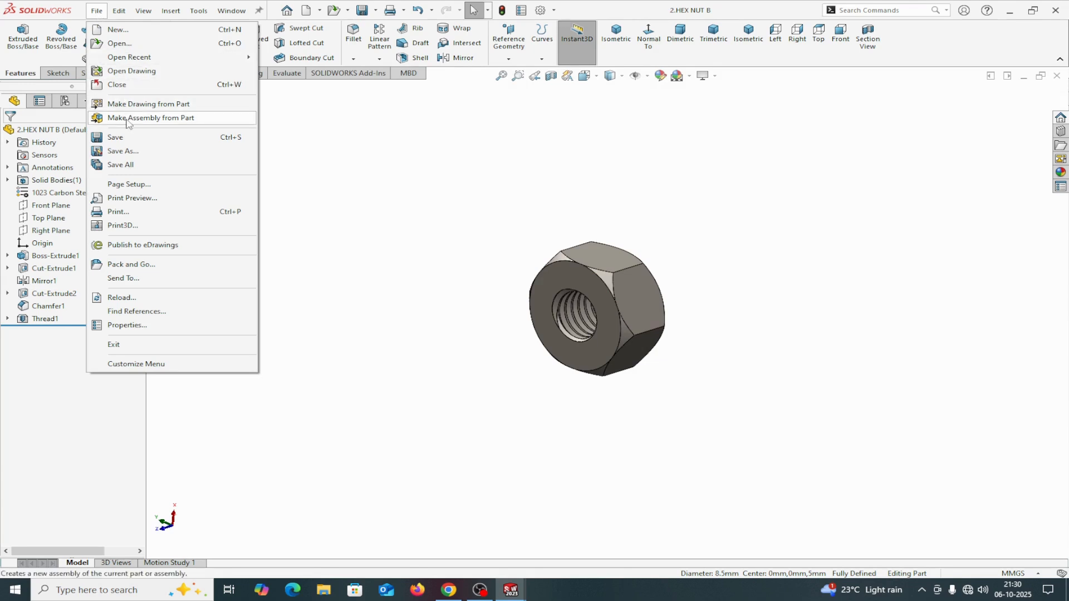
click(174, 124)
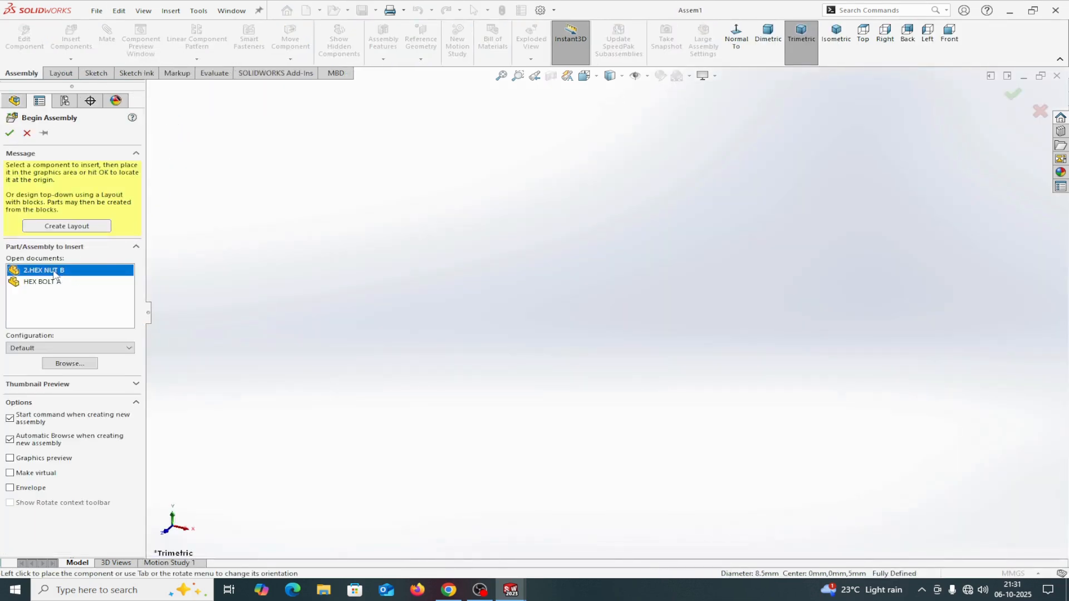
click(49, 272)
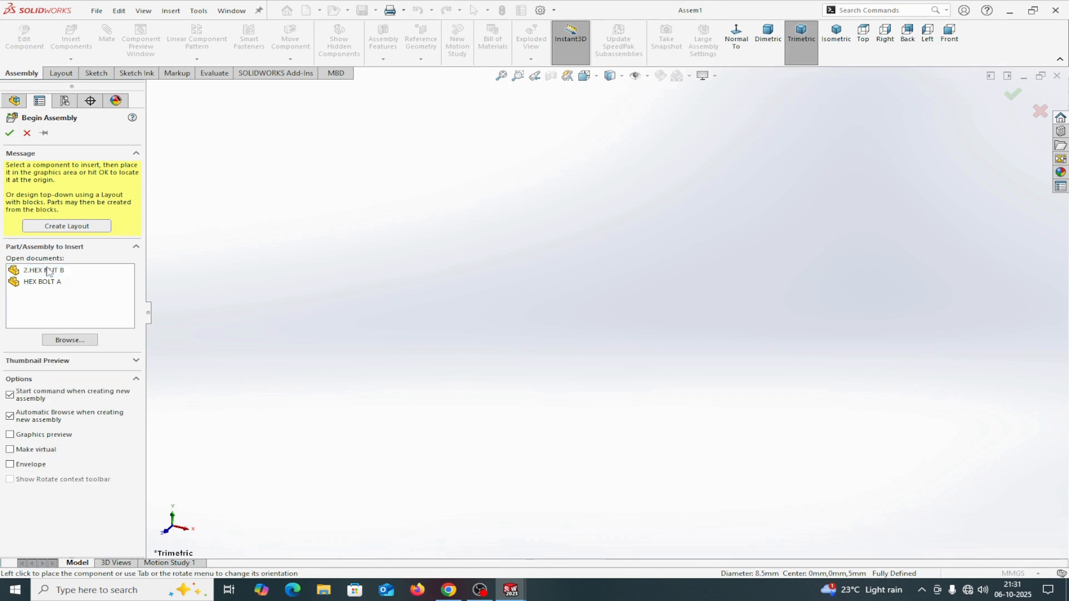
click(49, 271)
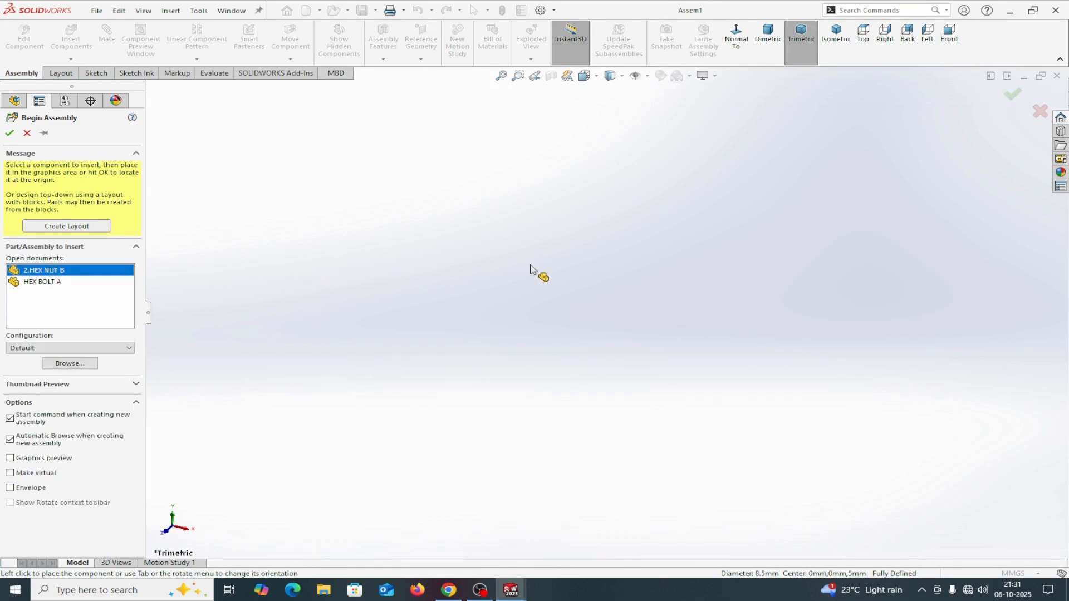
click(30, 272)
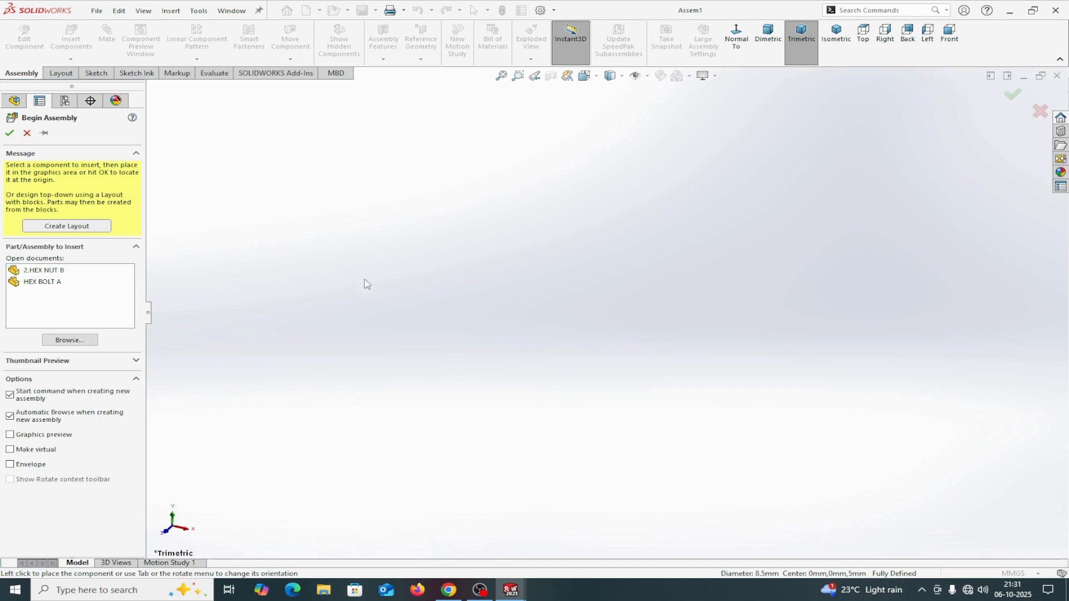
click(27, 132)
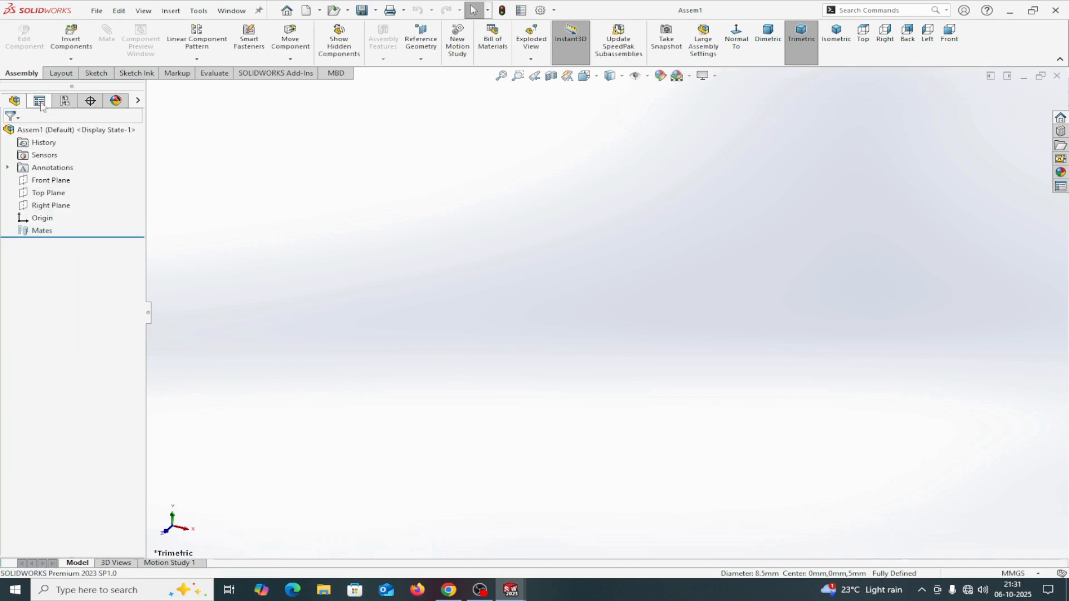
Create a new assembly document and leave its initial component insertion without placing a part.
click(97, 11)
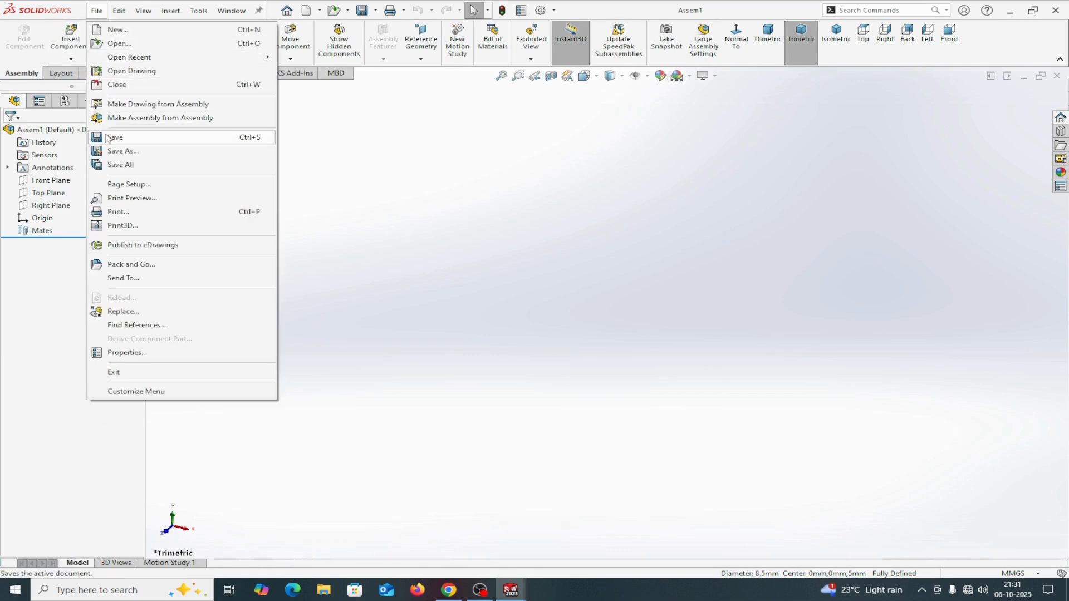
click(117, 29)
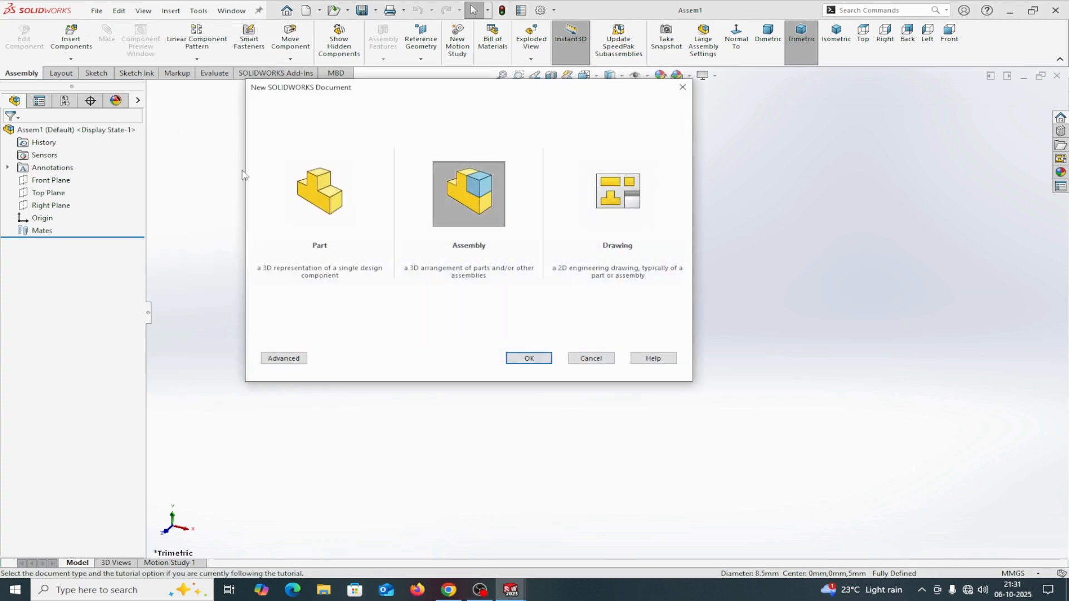
click(527, 357)
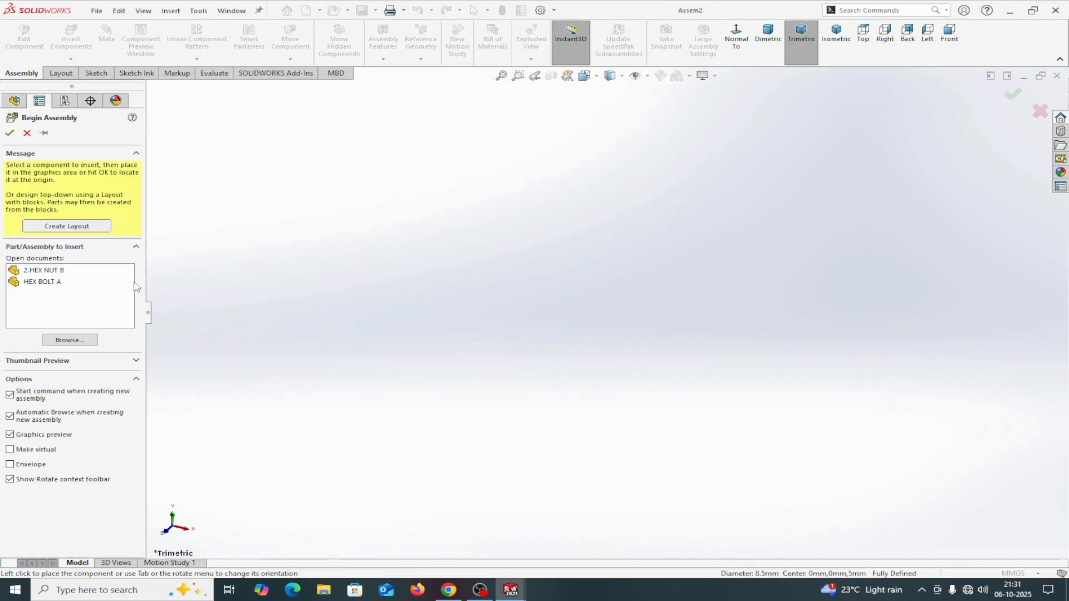
click(34, 272)
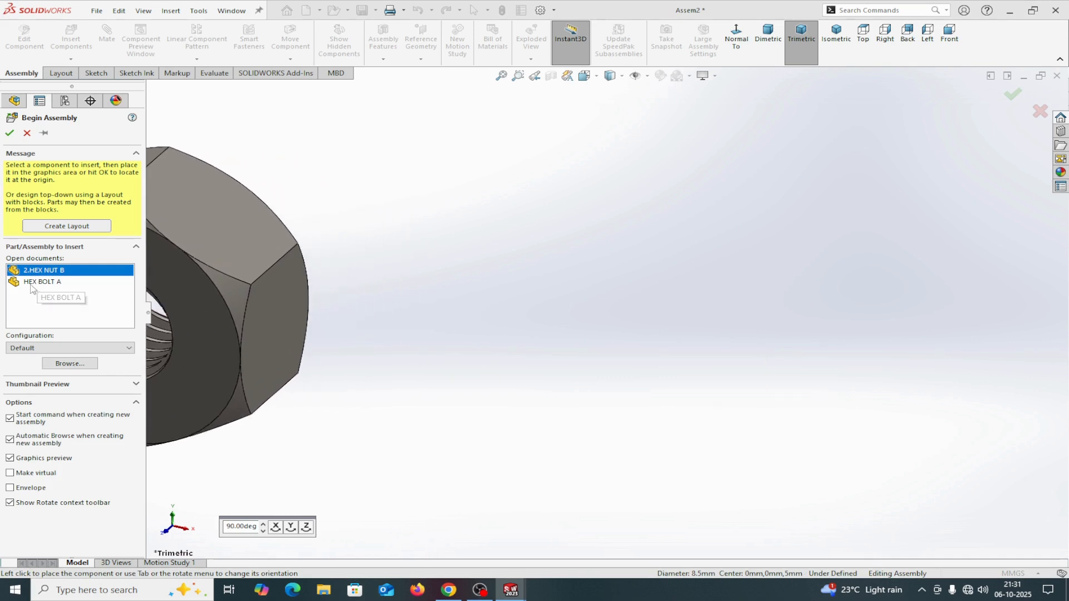
click(27, 132)
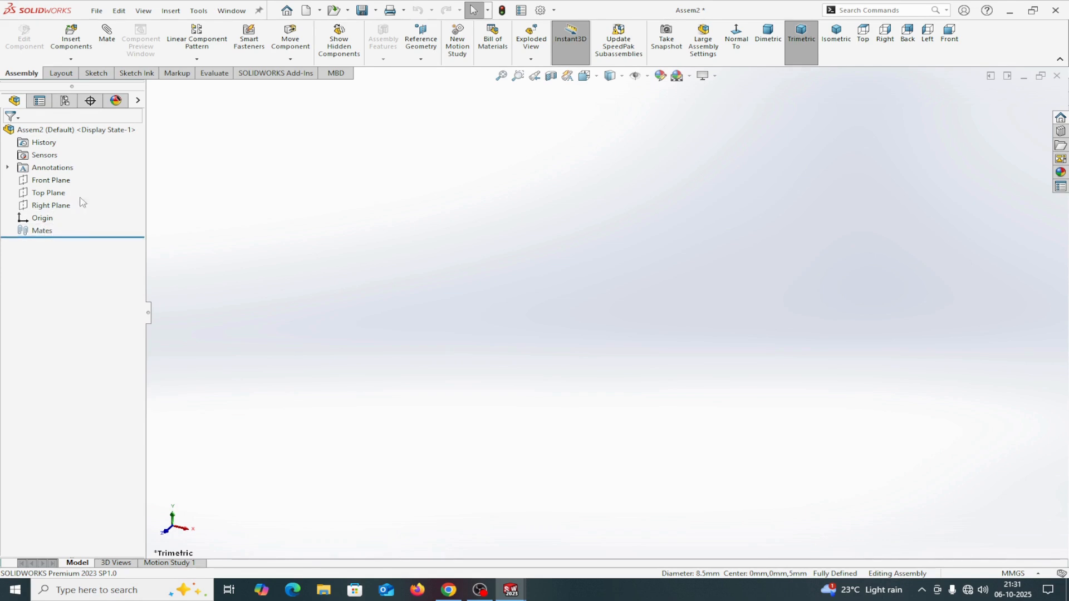
Insert HEX BOLT A into the assembly, rotated three times by 90° about the Y axis, as the first component.
click(75, 51)
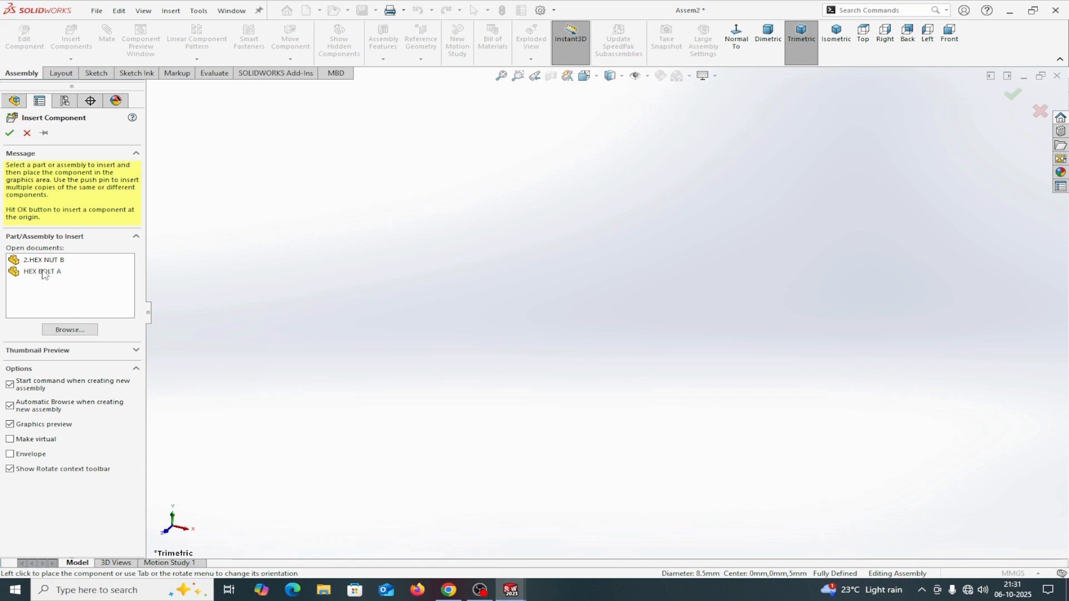
click(45, 273)
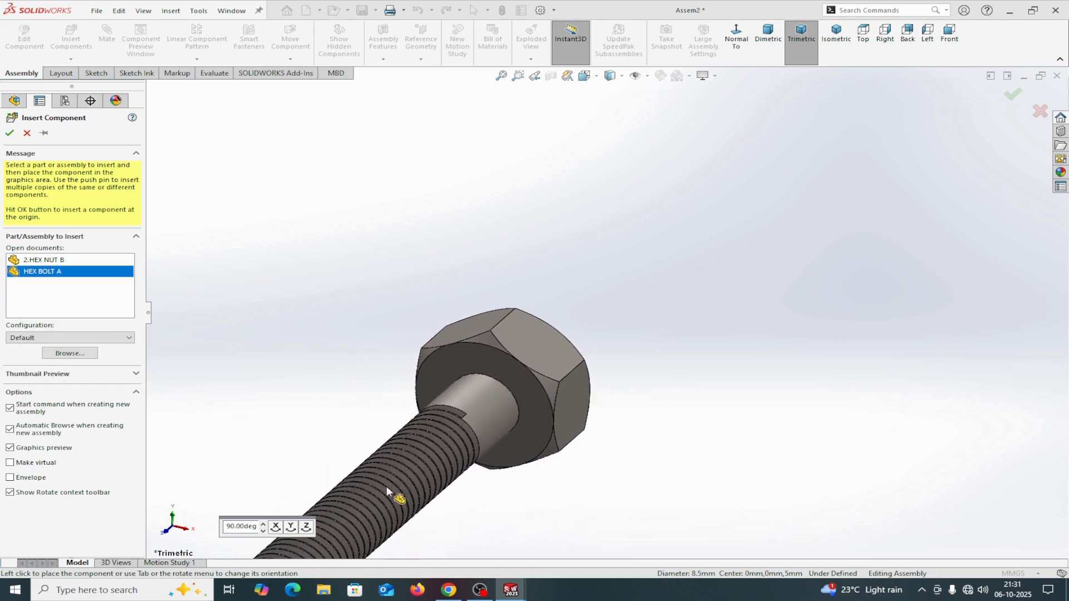
click(288, 531)
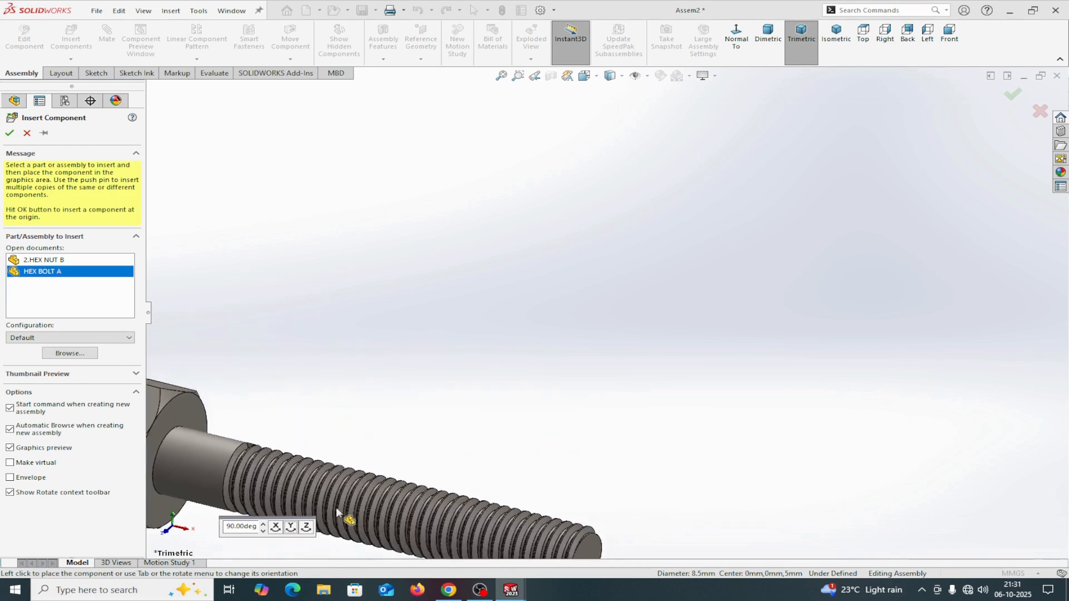
click(291, 528)
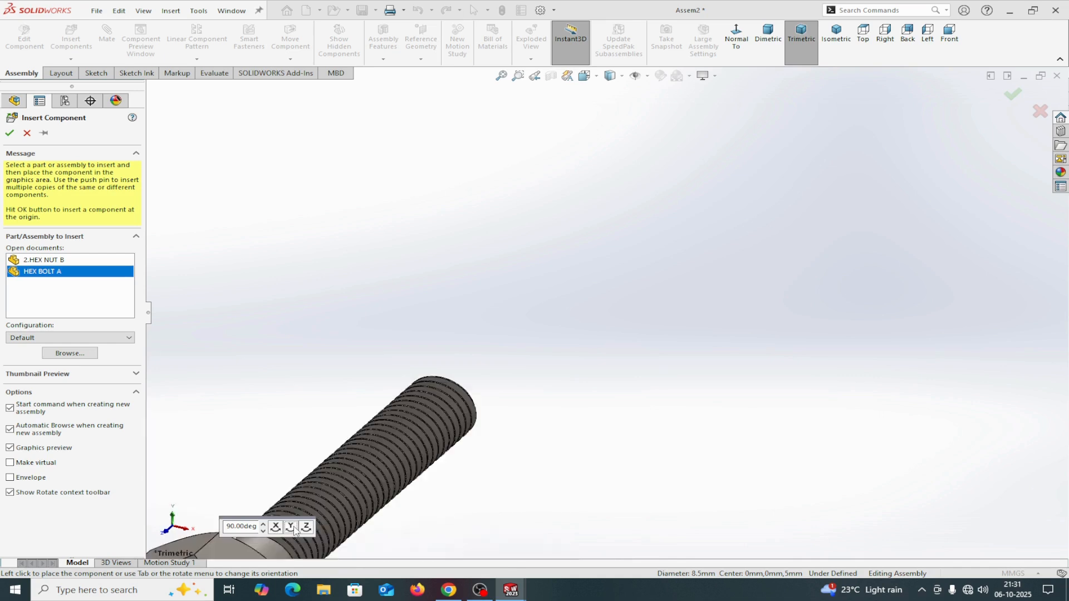
click(291, 528)
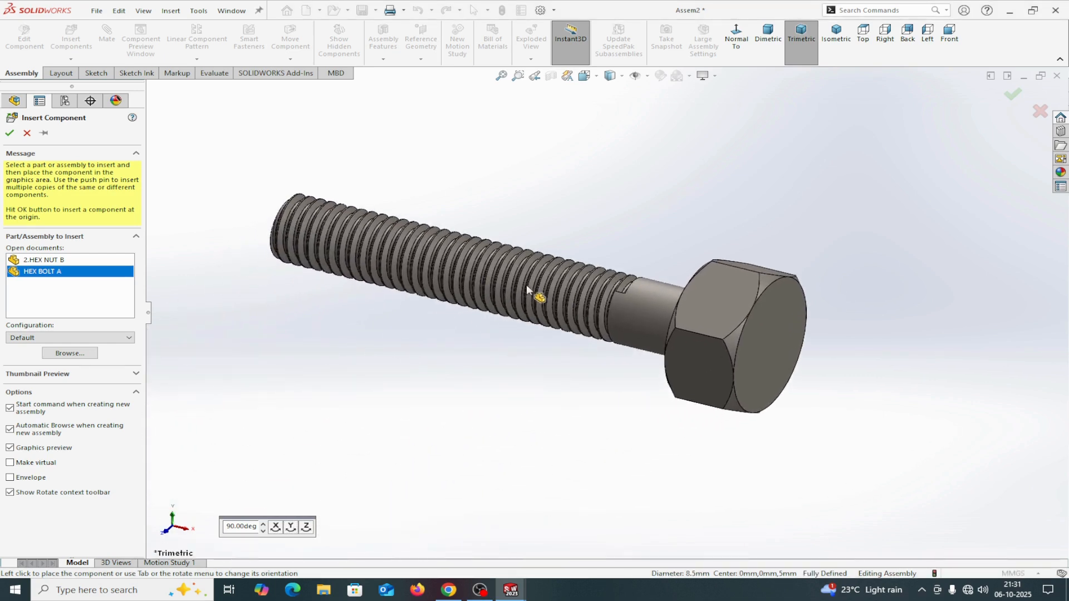
click(527, 285)
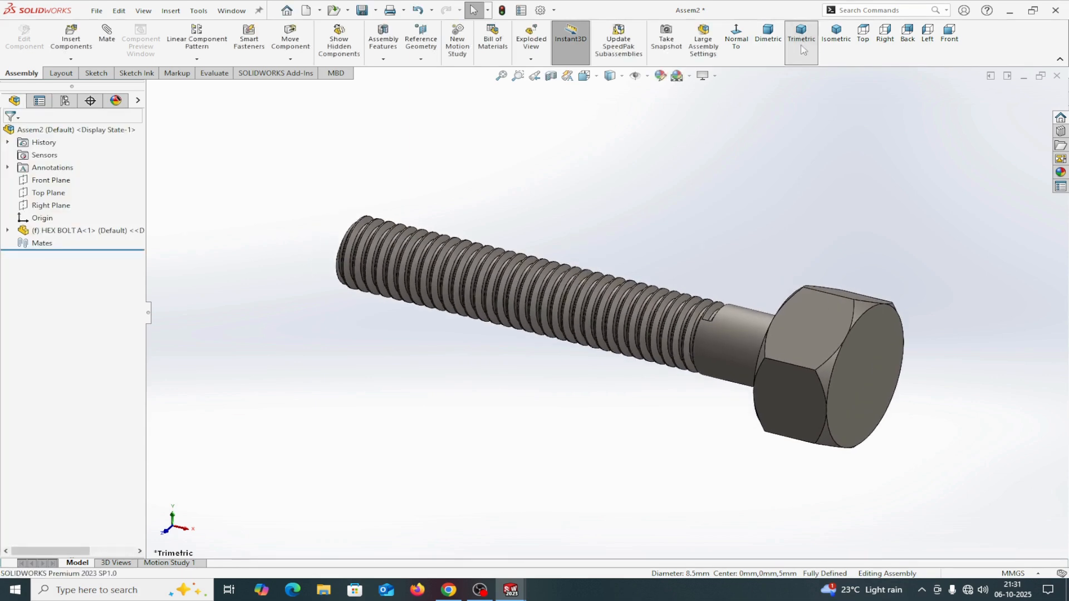
Insert 2.HEX NUT B into the assembly, rotated 90° about the Y axis, beyond the bolt's threaded end.
click(835, 33)
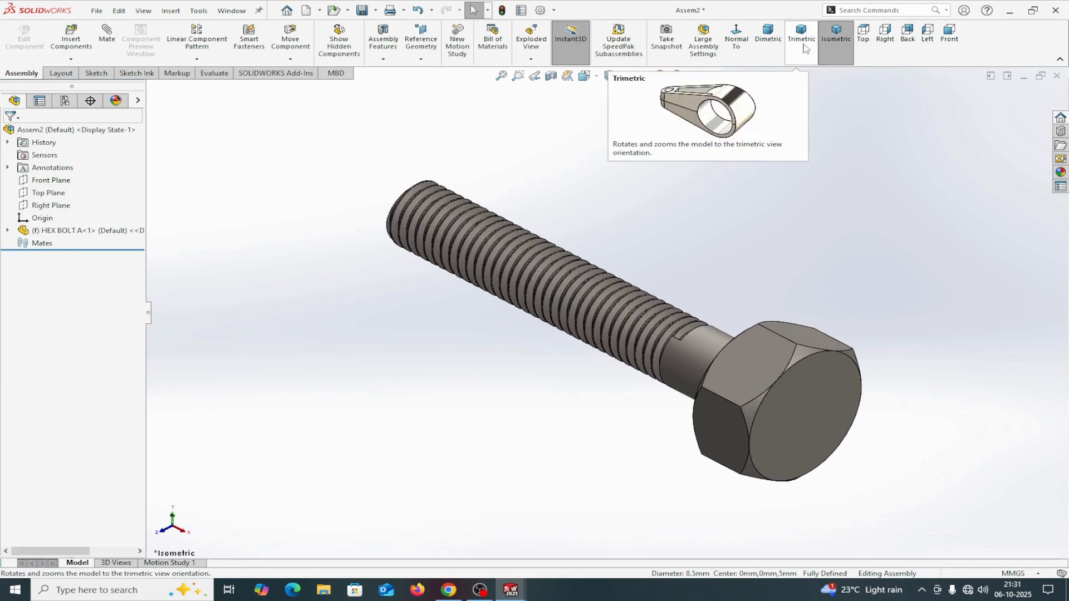
click(736, 42)
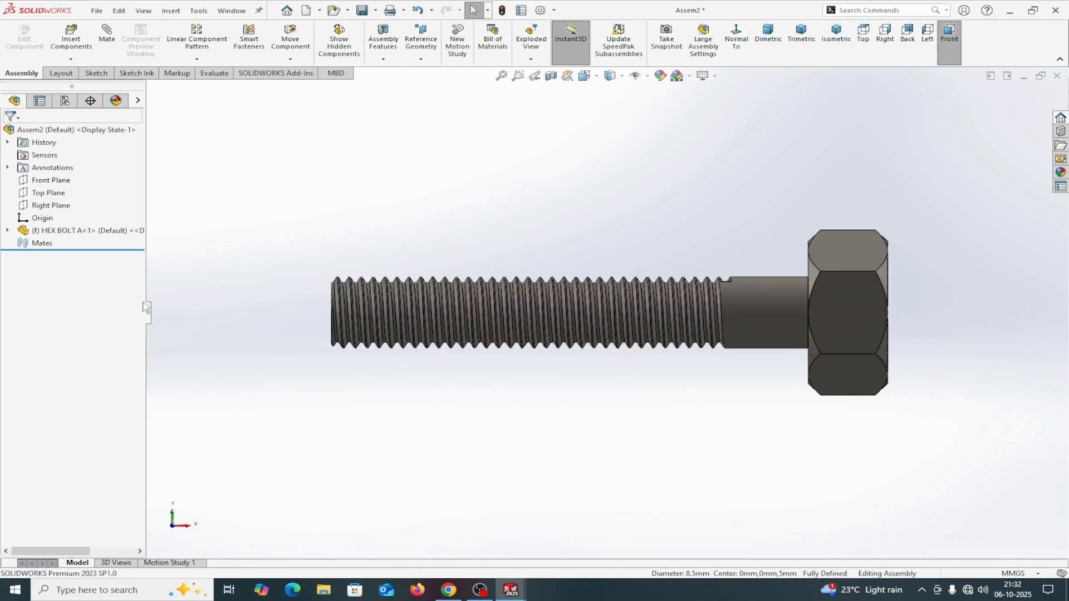
click(71, 37)
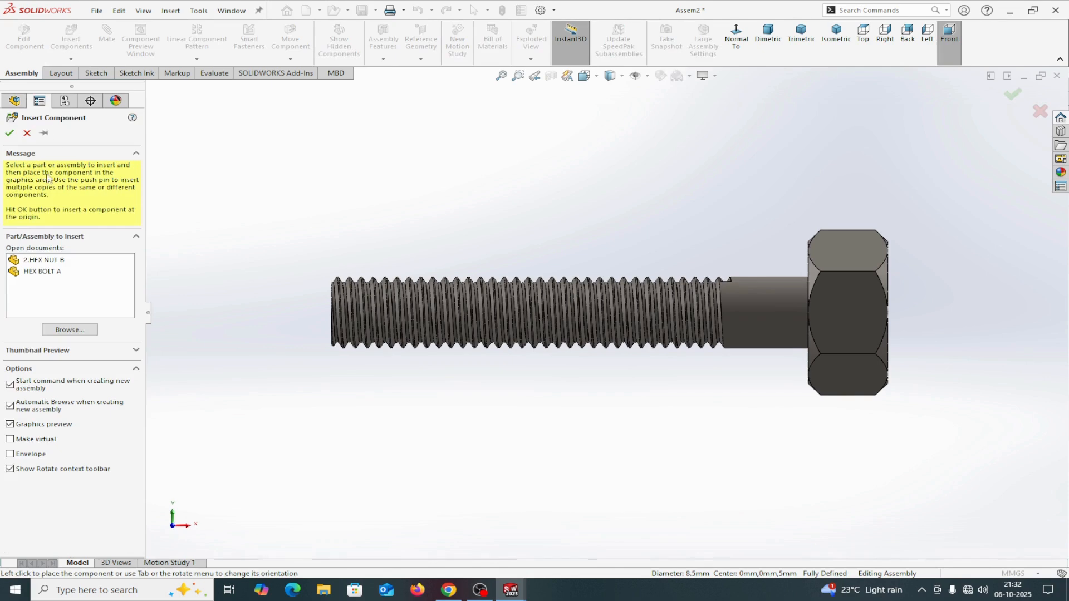
click(40, 261)
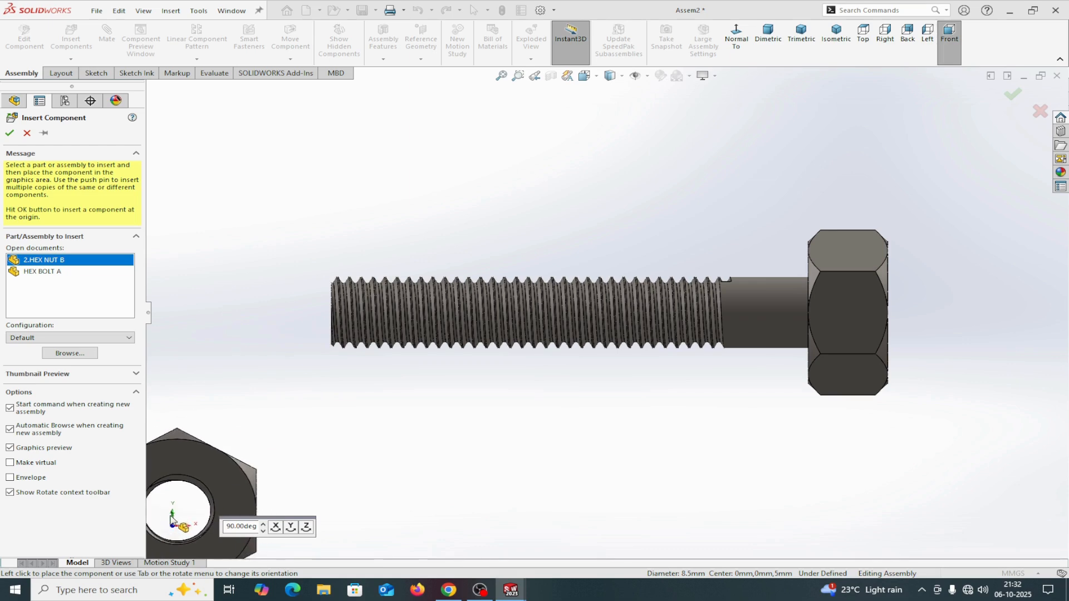
click(290, 527)
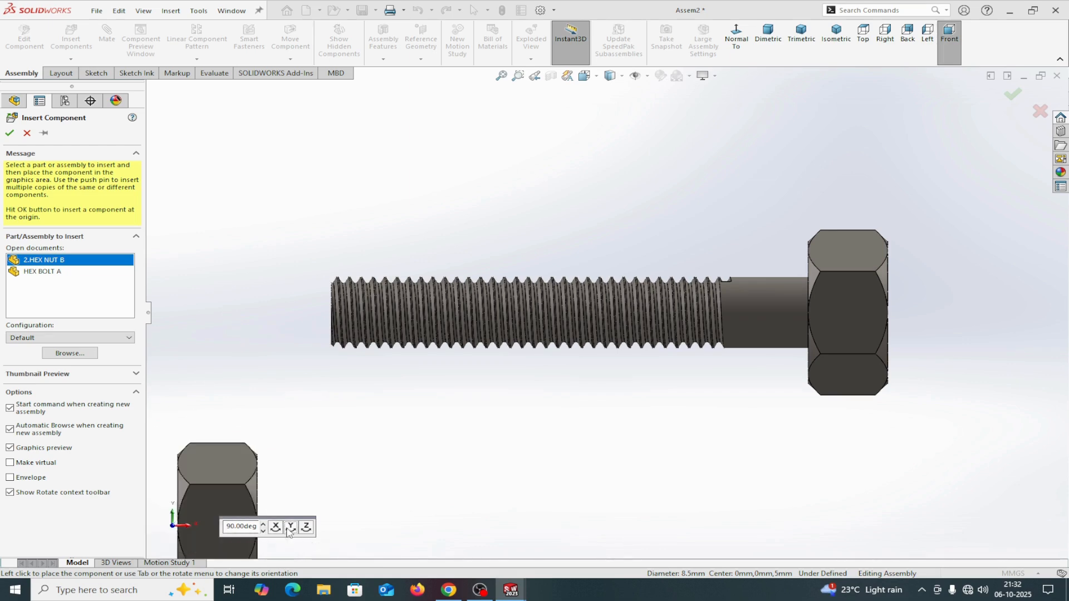
middle_drag(258, 394, 278, 346)
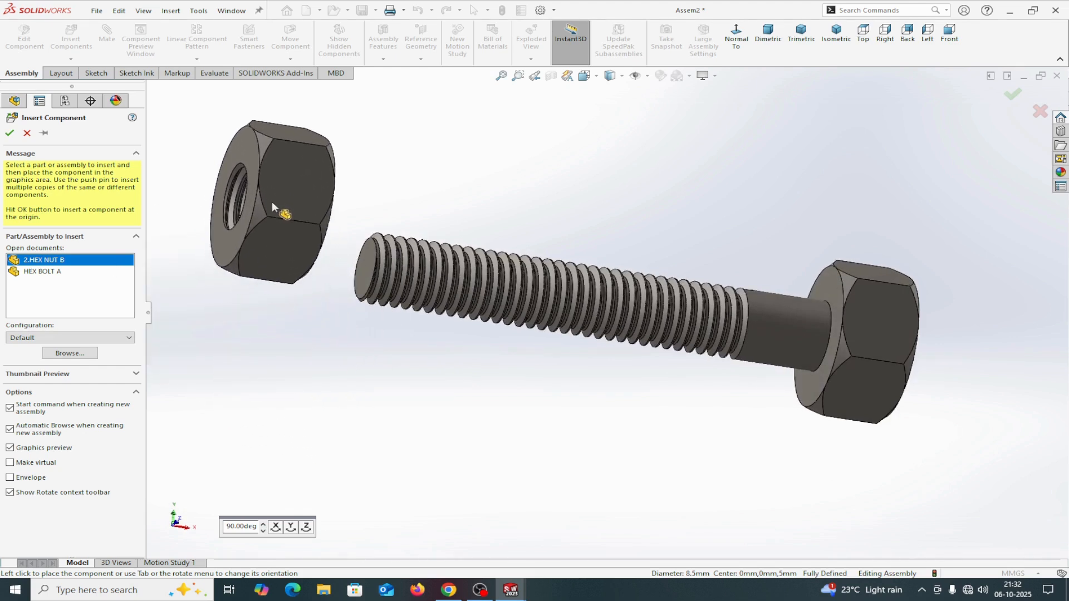
click(271, 202)
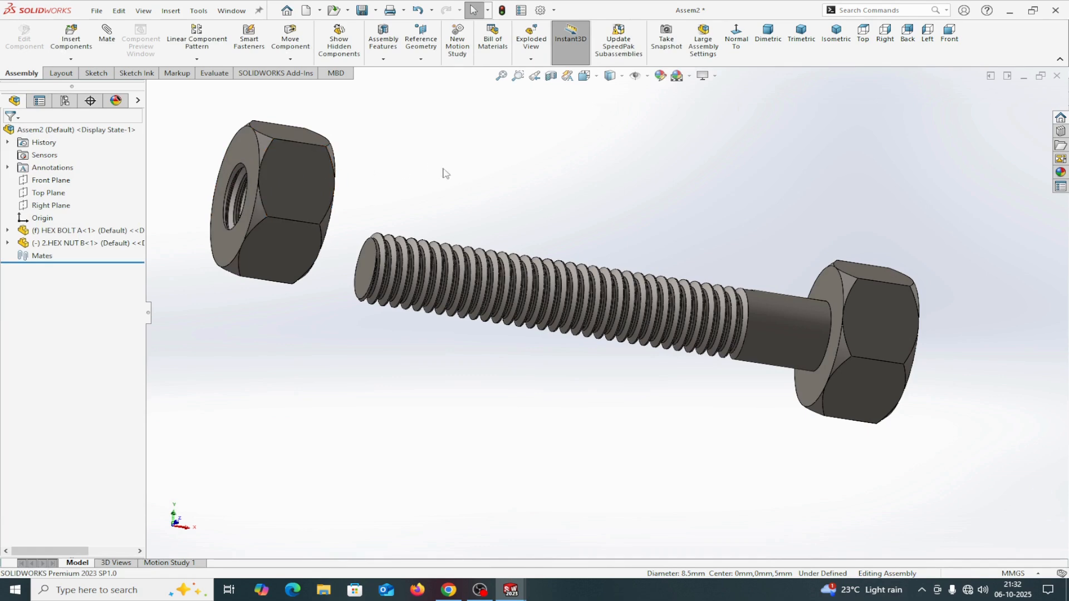
Display the temporary axes and add a coincident mate between the central axes of the bolt and the nut.
click(647, 76)
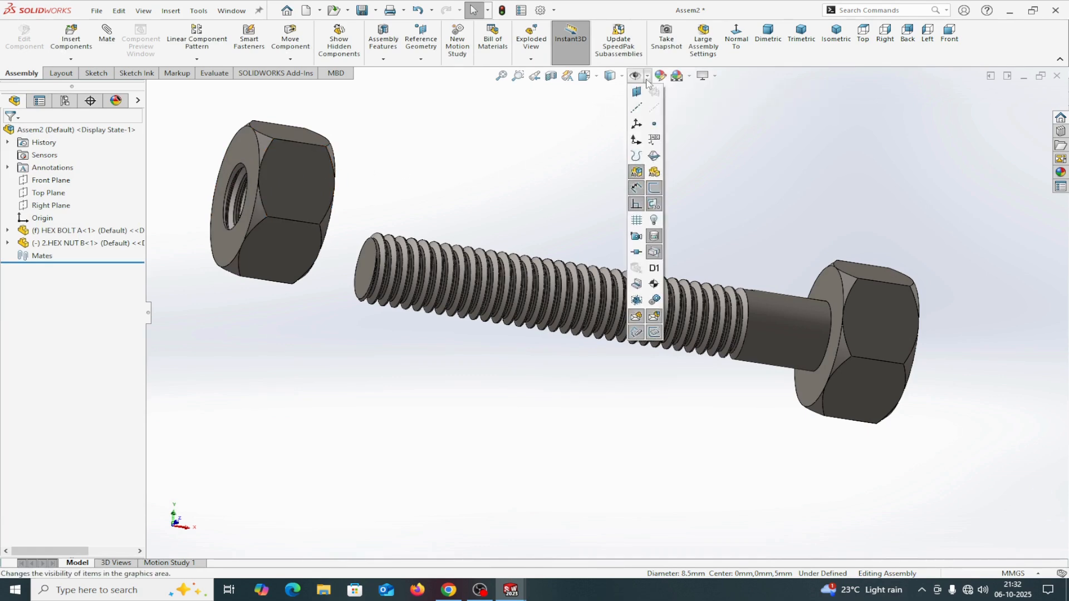
click(655, 109)
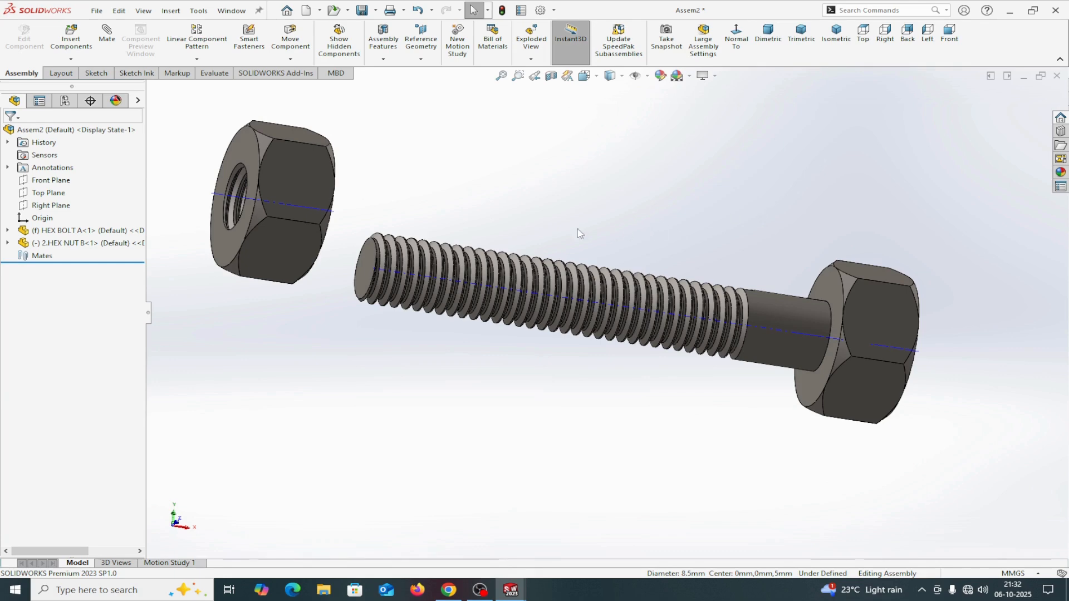
click(113, 42)
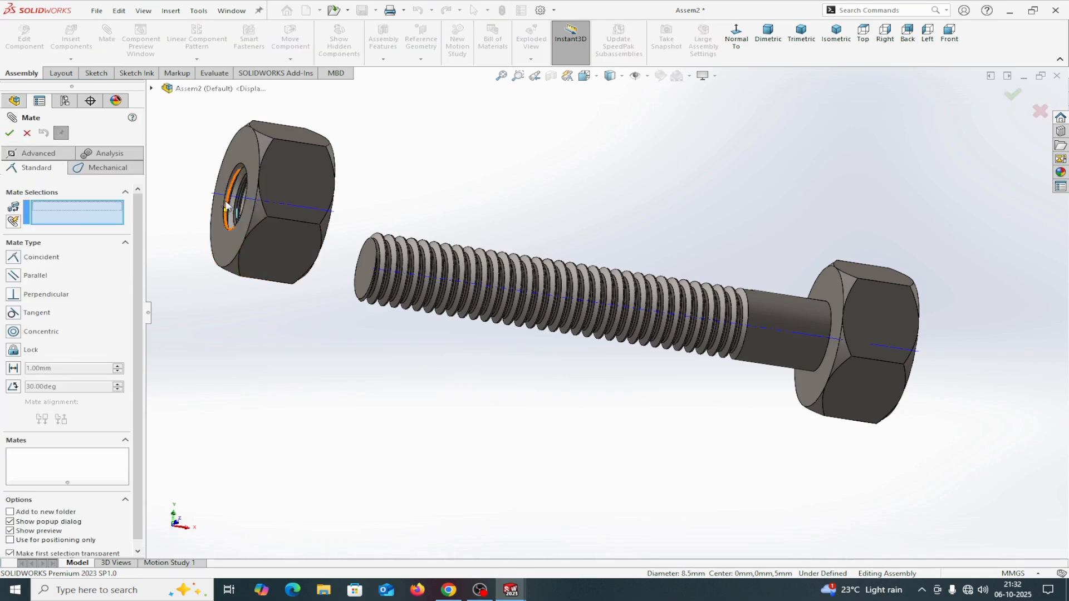
scroll(412, 245, down, 3)
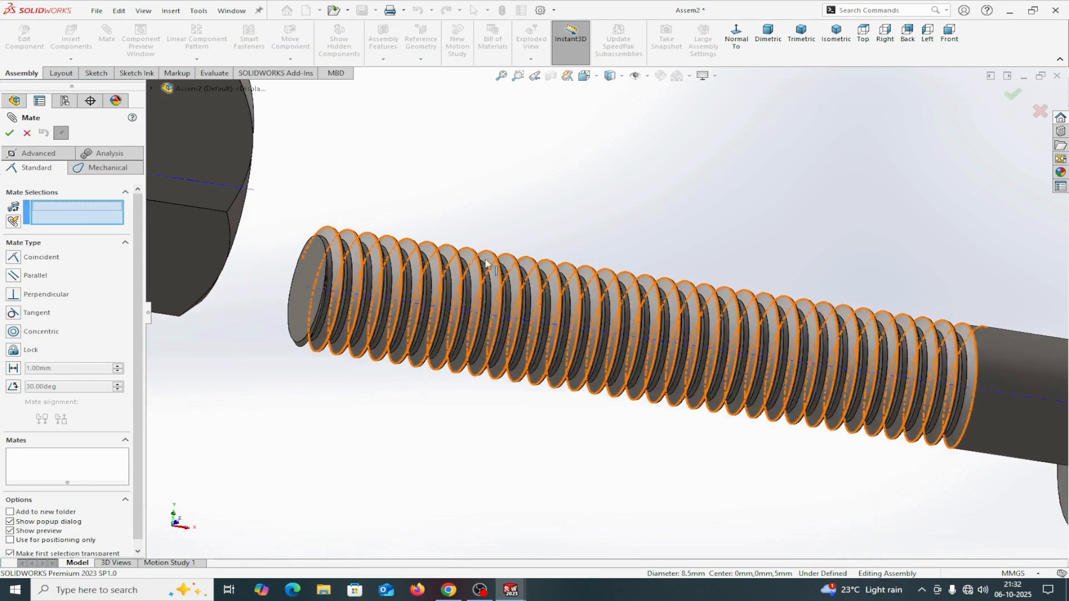
click(322, 292)
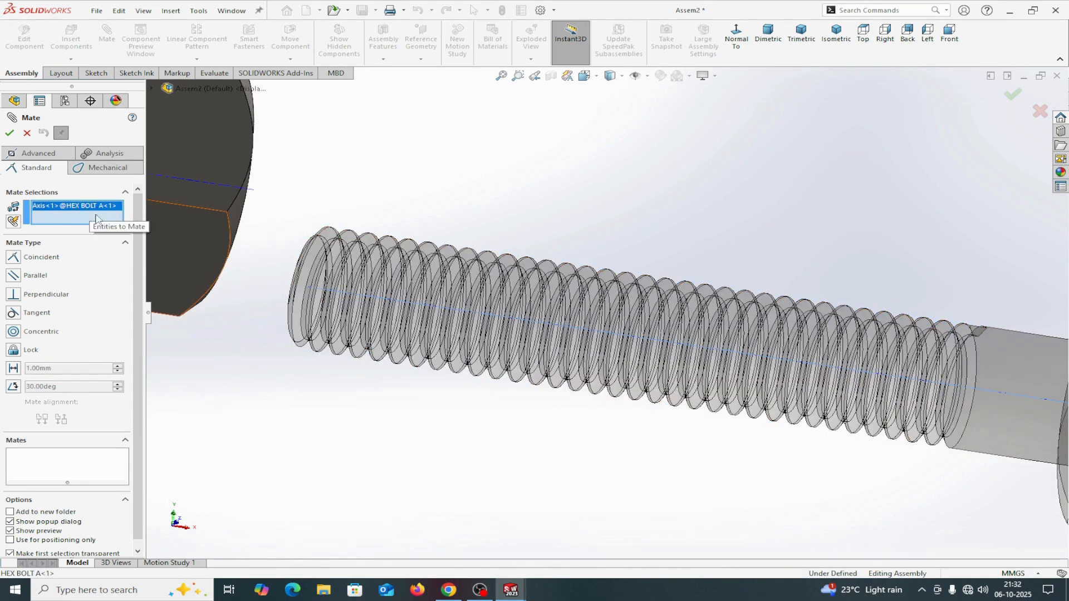
click(251, 190)
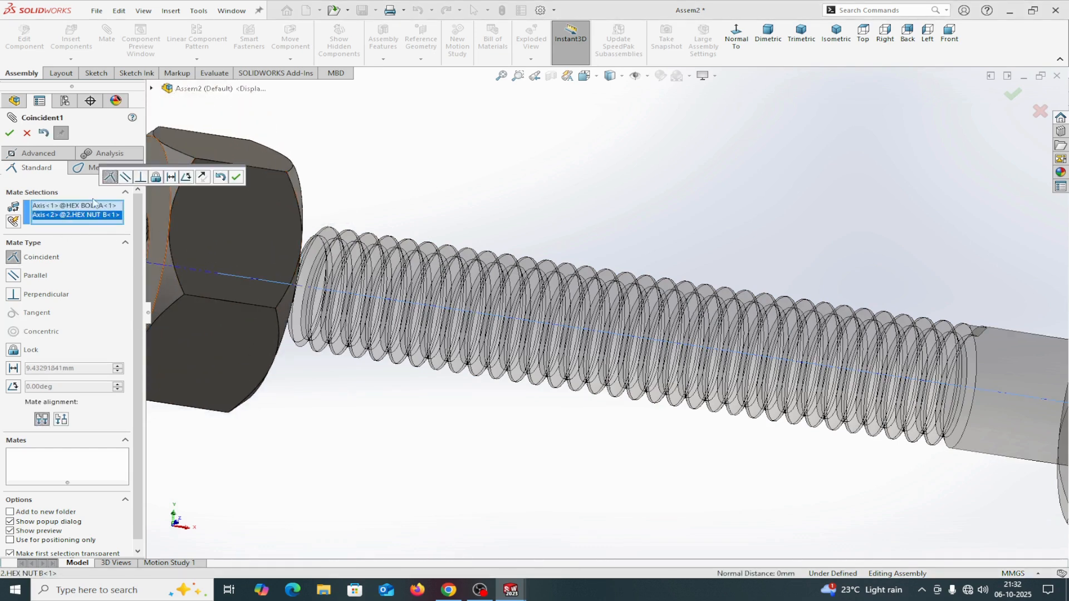
click(237, 177)
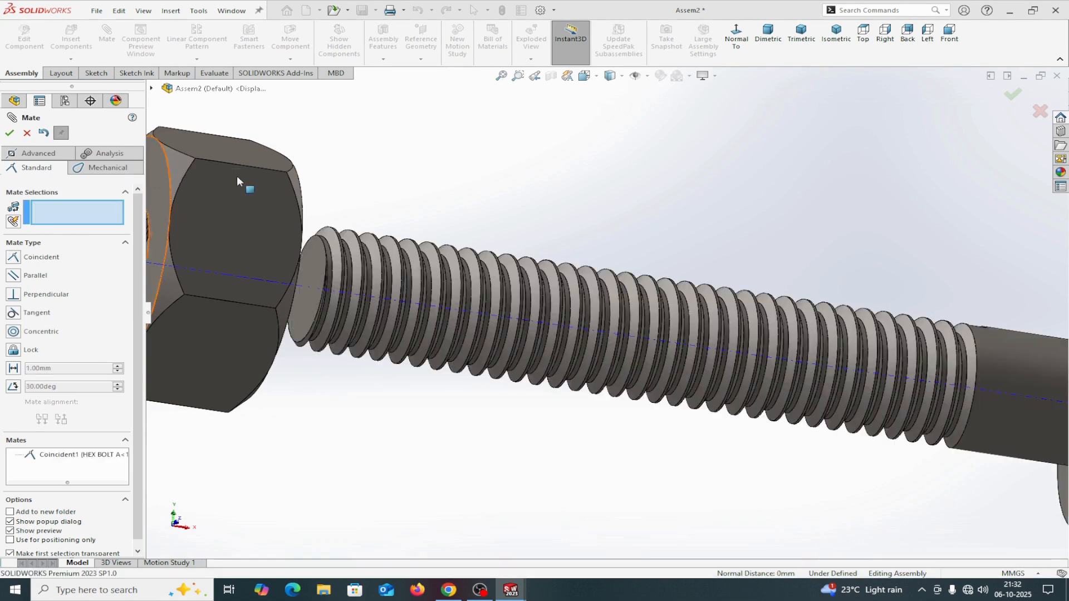
click(27, 133)
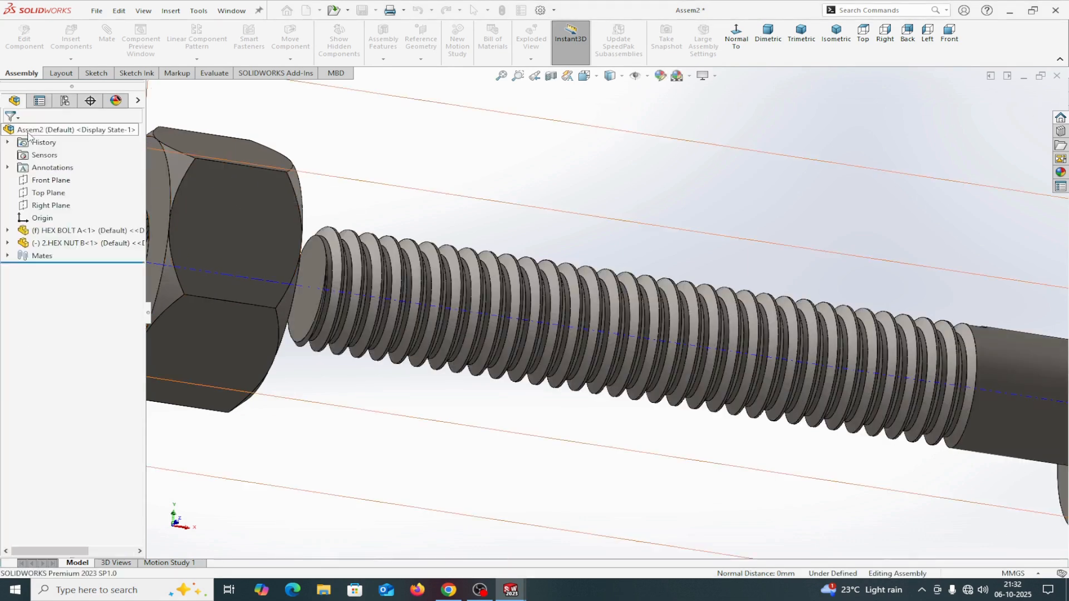
Slide the nut along its axis onto the middle of the bolt's threaded length and hide the temporary axes.
drag(220, 225, 623, 299)
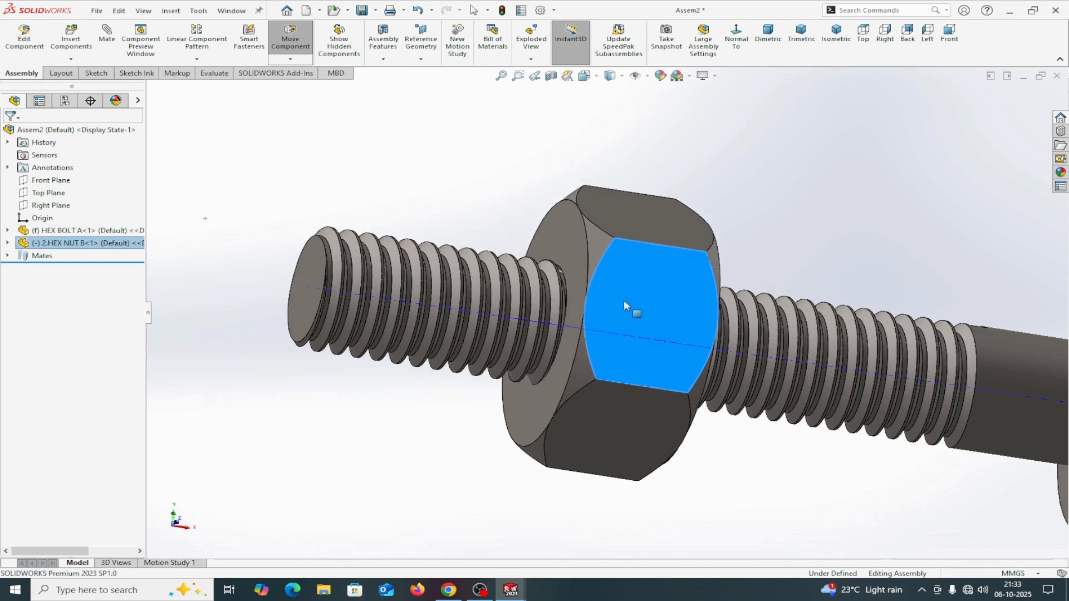
scroll(718, 312, up, 3)
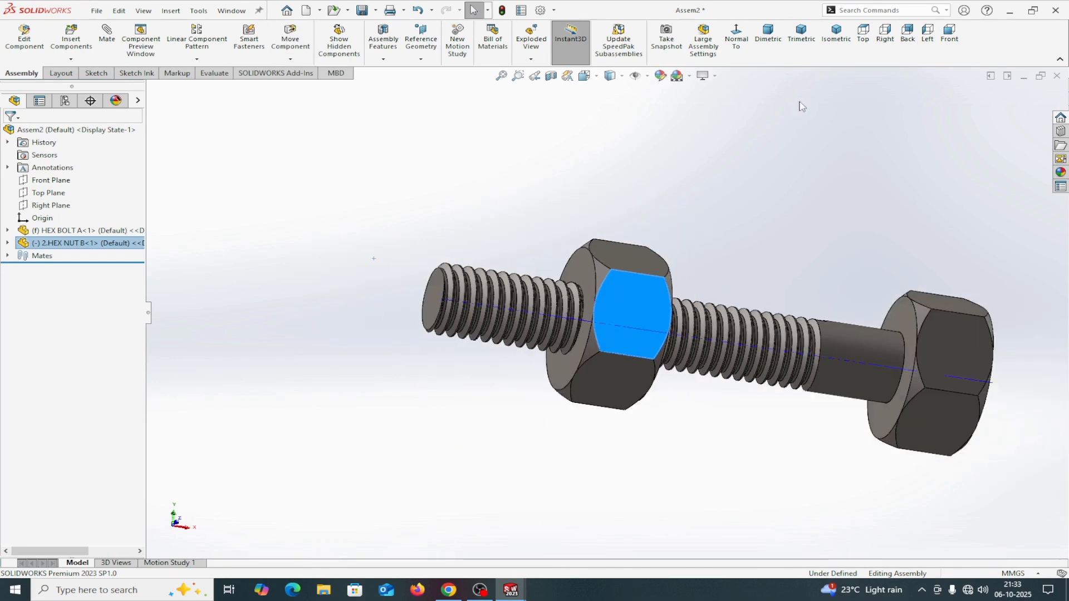
click(736, 35)
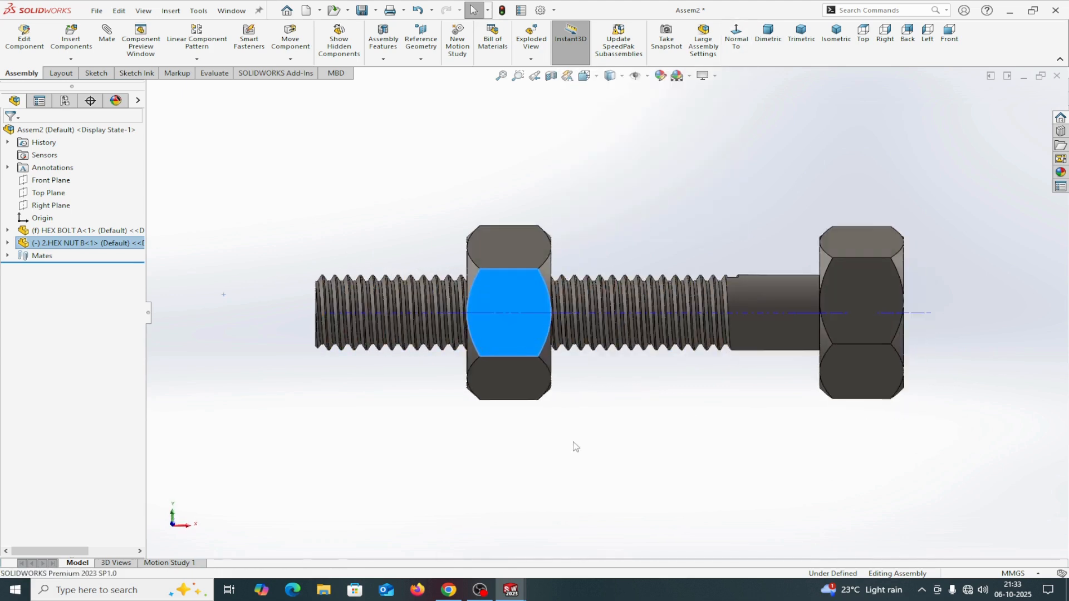
click(647, 76)
Create a section view of the assembly cut along the bolt's Right Plane.
click(551, 76)
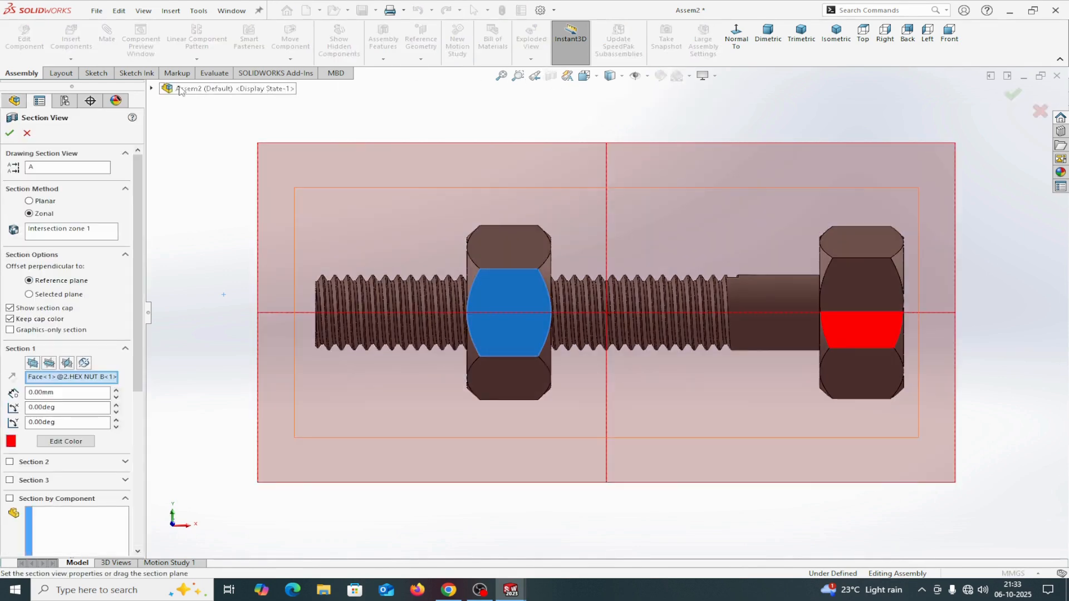
click(151, 89)
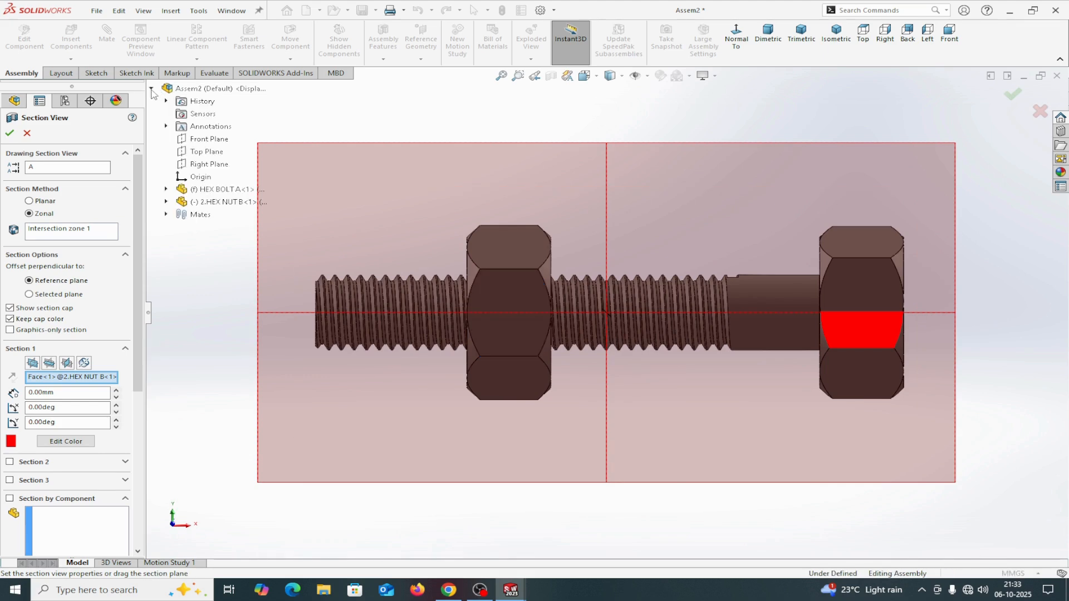
click(165, 189)
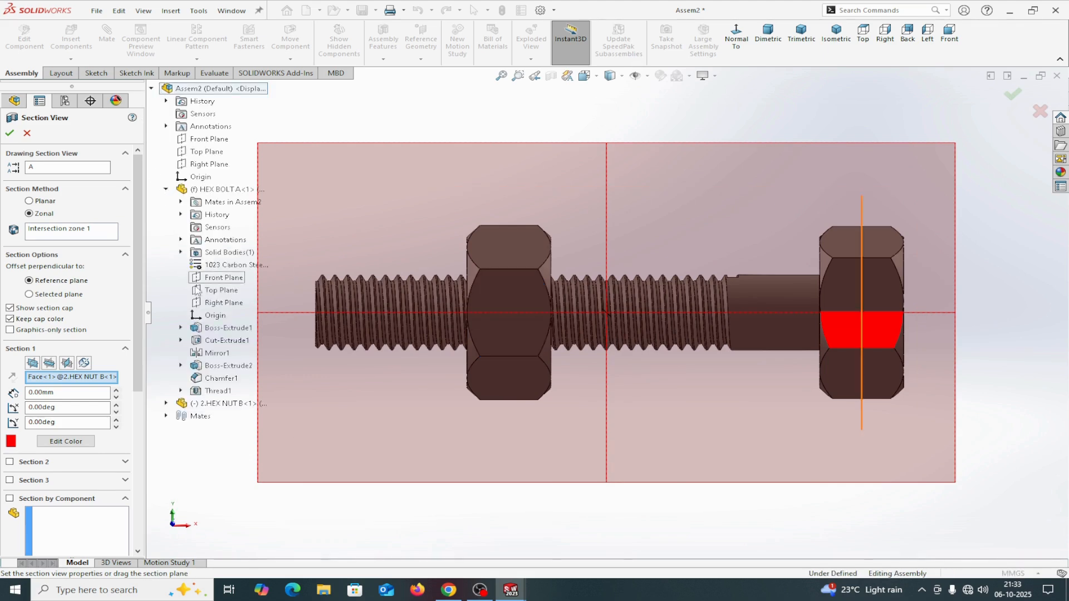
click(199, 307)
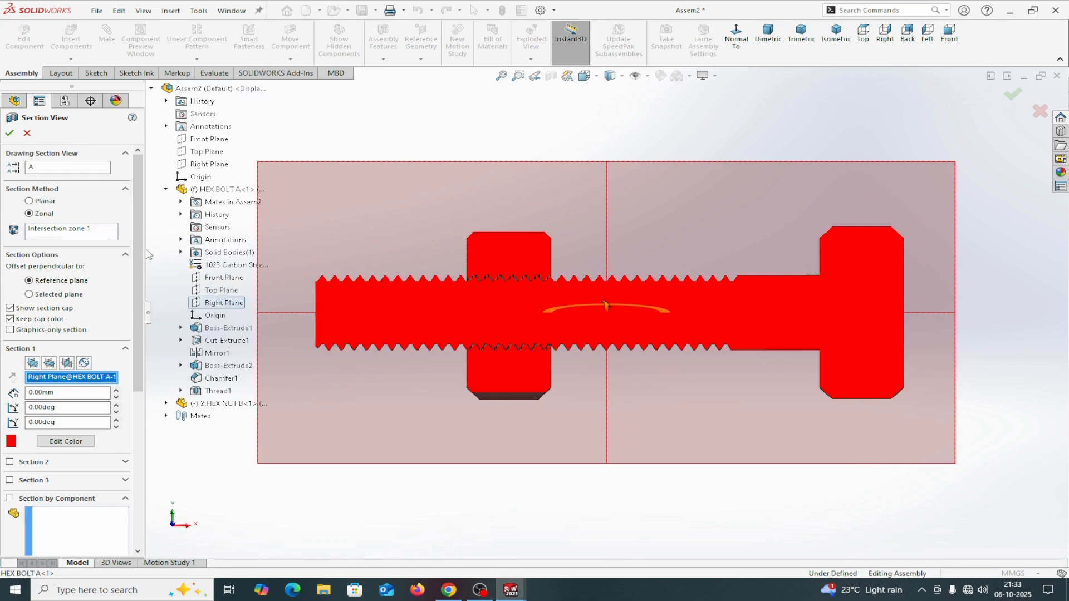
click(10, 133)
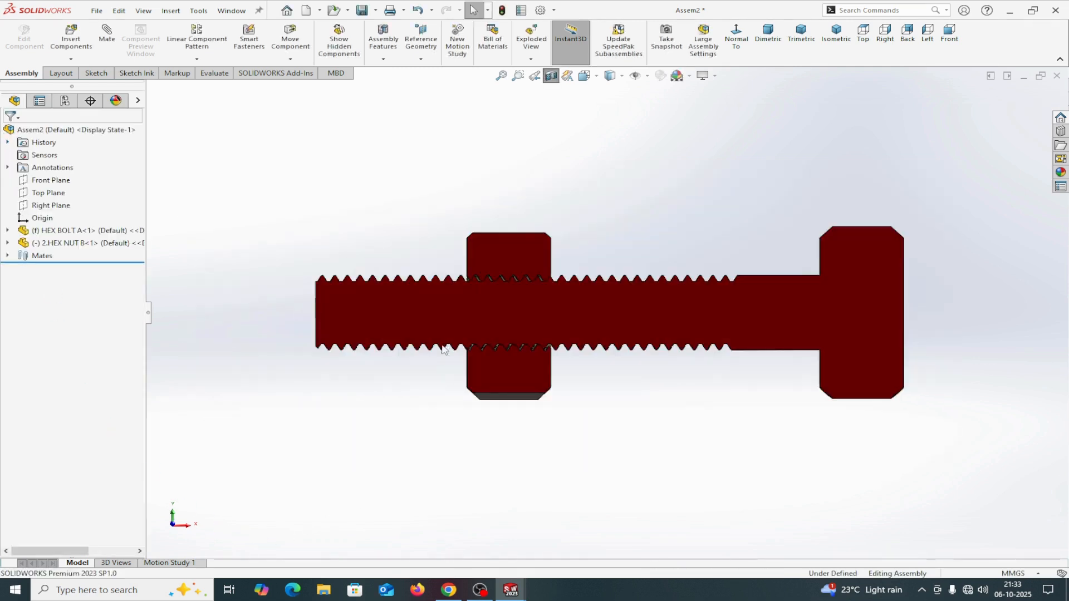
Nudge the nut along the bolt until their thread profiles mesh in the section, and turn off the section view.
scroll(479, 299, down, 2)
scroll(580, 273, down, 1)
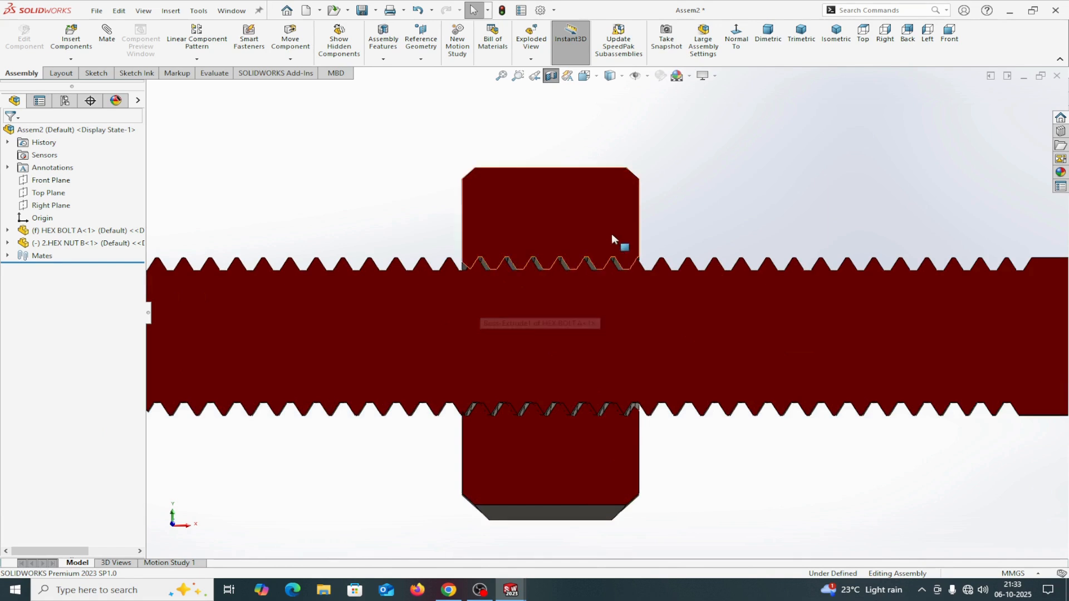
scroll(613, 240, up, 2)
scroll(612, 239, down, 1)
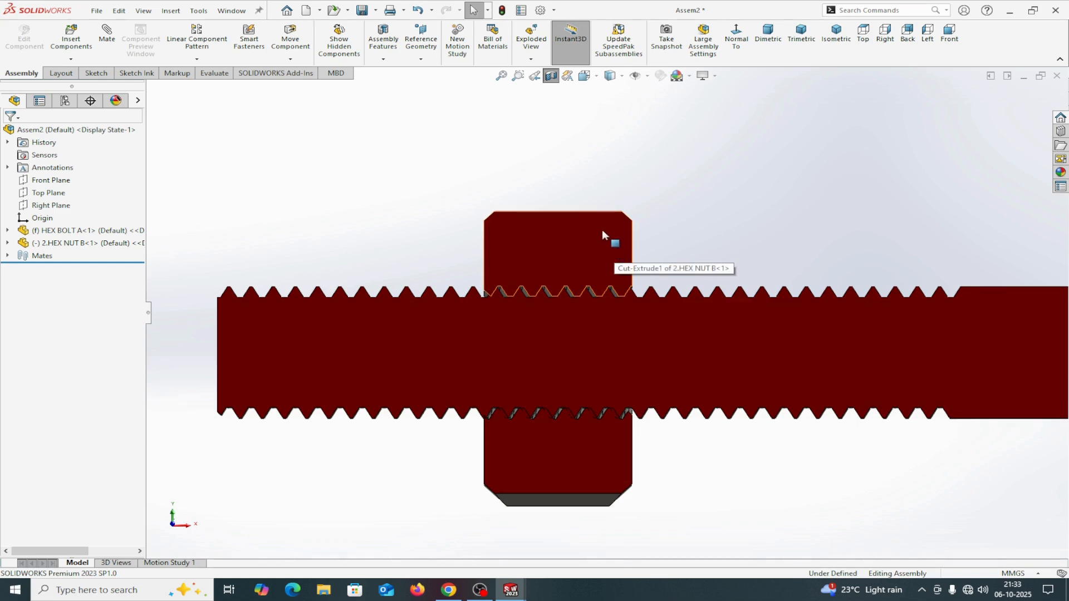
drag(602, 231, 597, 229)
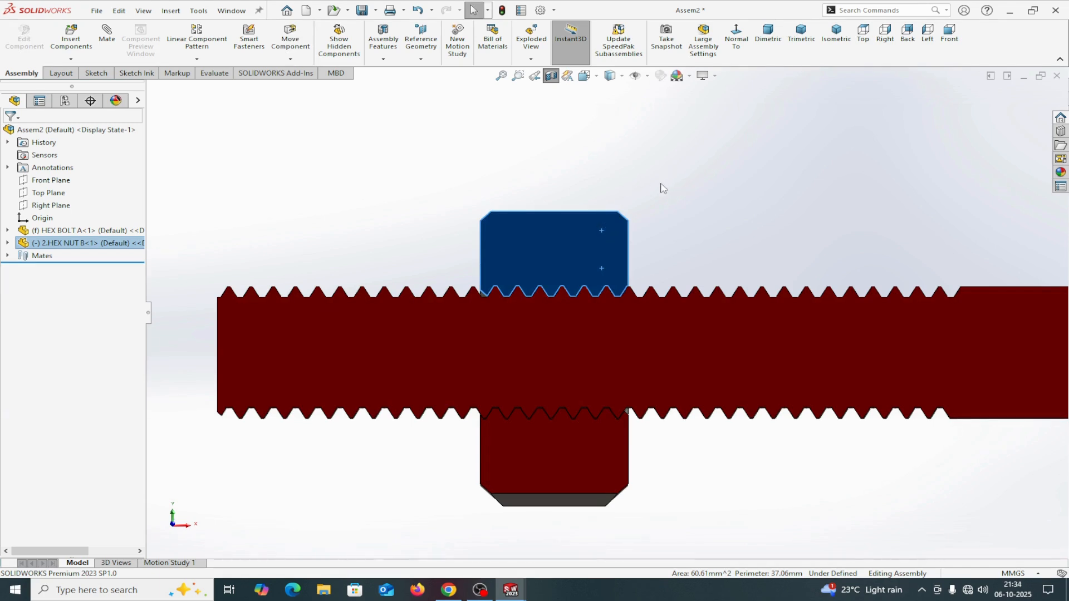
key(z)
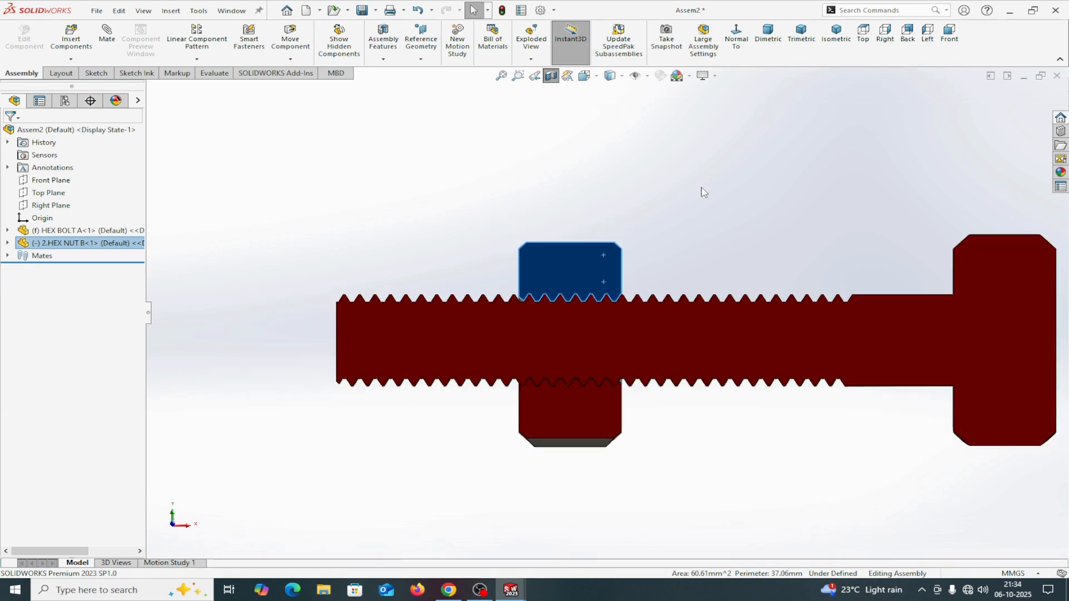
click(550, 79)
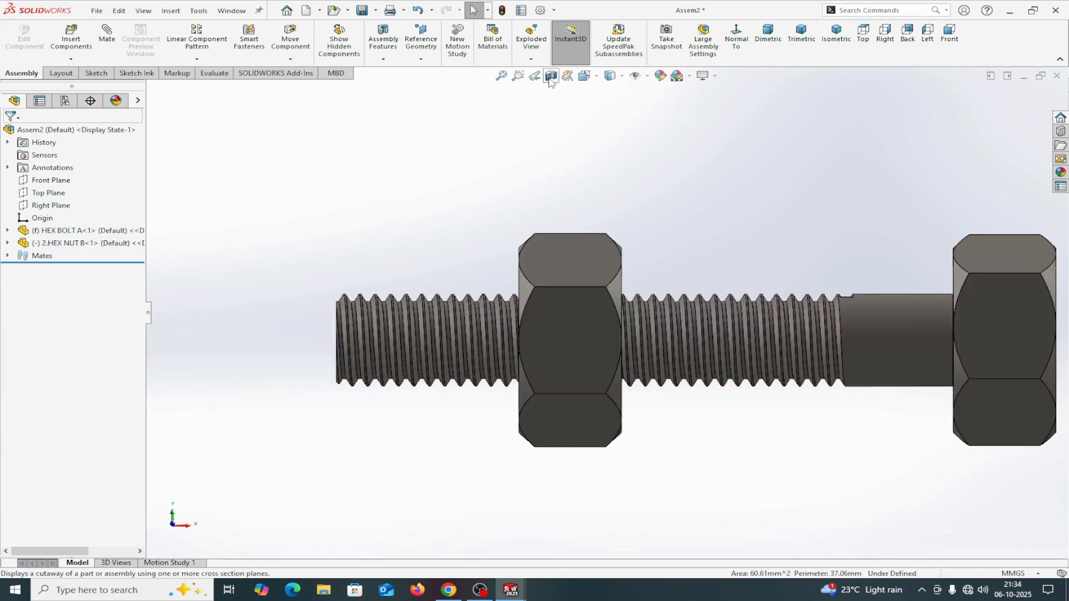
Start a mechanical screw mate defined by distance per revolution and set it to 1.50 mm.
click(107, 35)
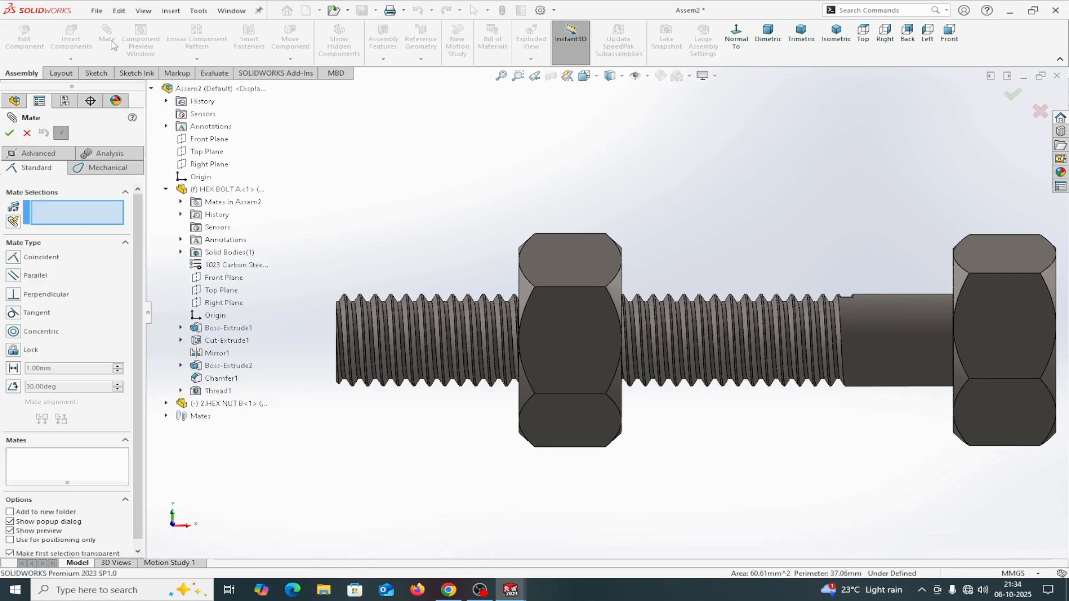
click(103, 170)
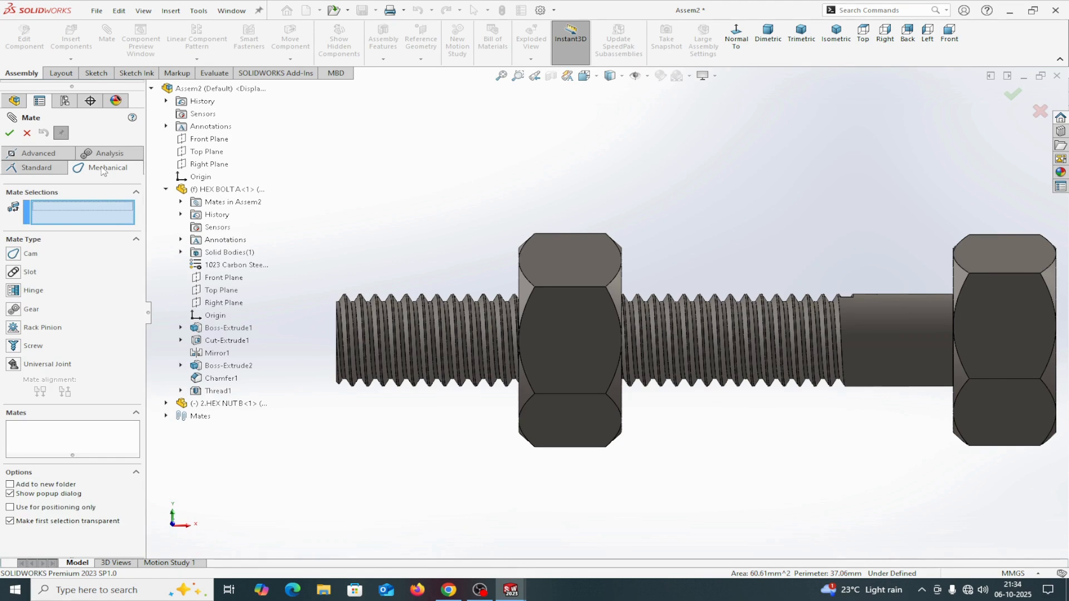
click(13, 346)
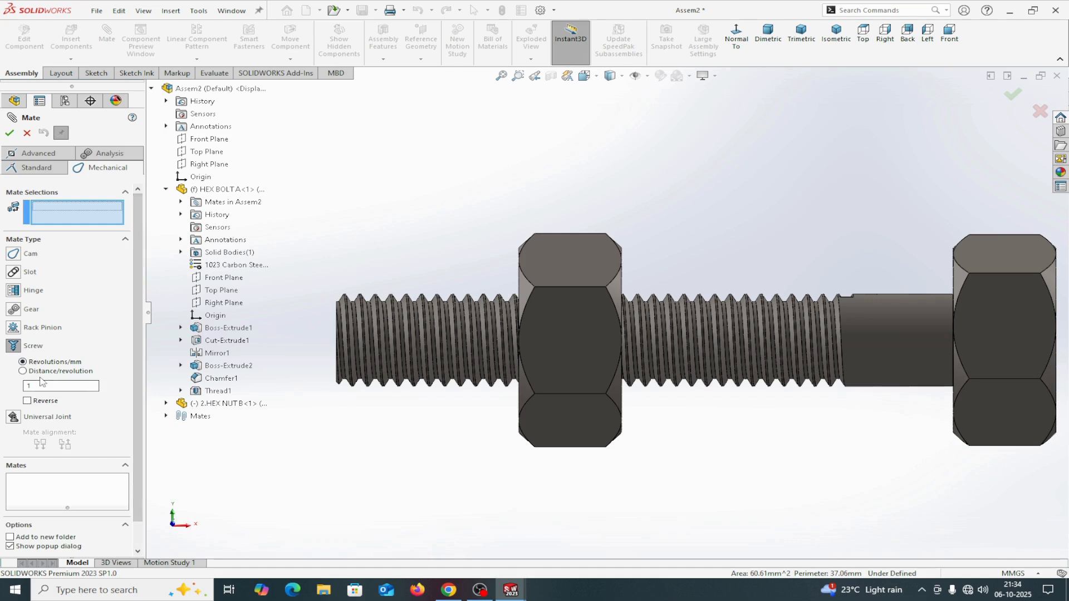
key(BackSpace)
click(24, 372)
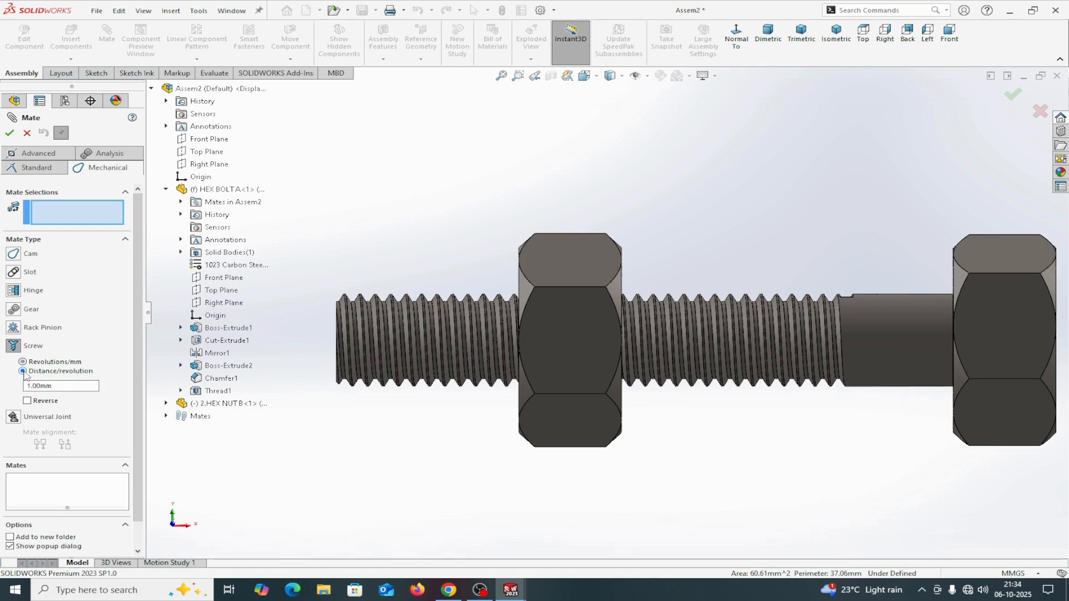
double_click(64, 386)
text(1)
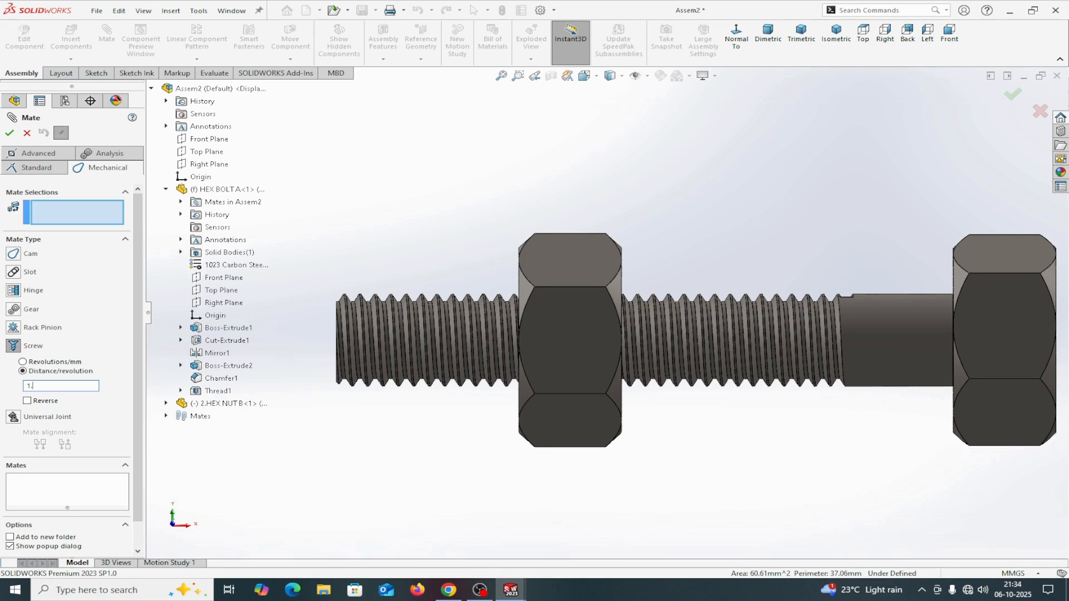
text(50)
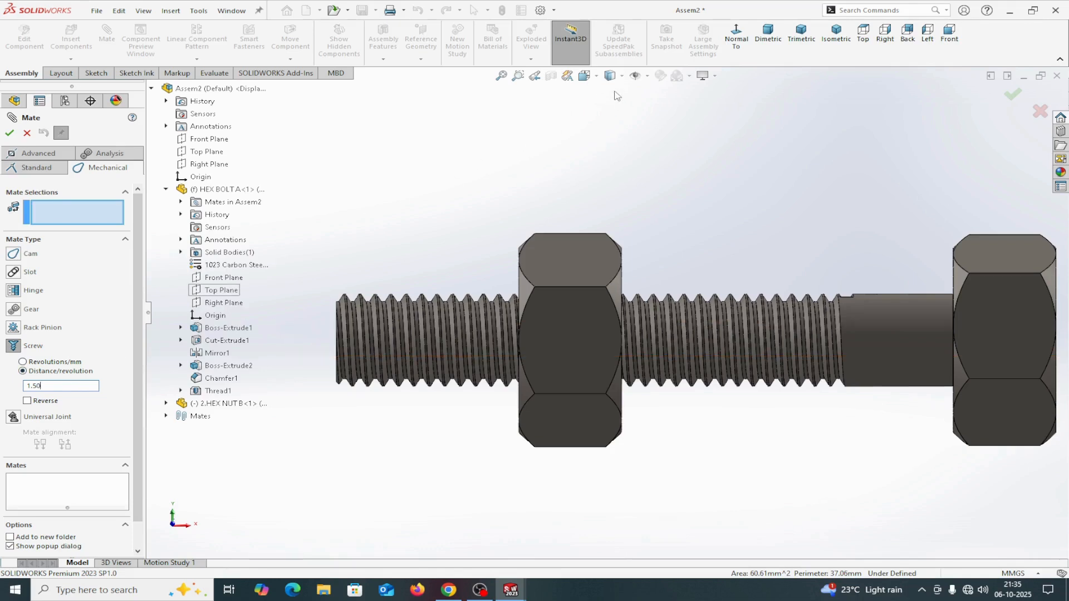
Display the temporary axes of the bolt and nut.
click(622, 76)
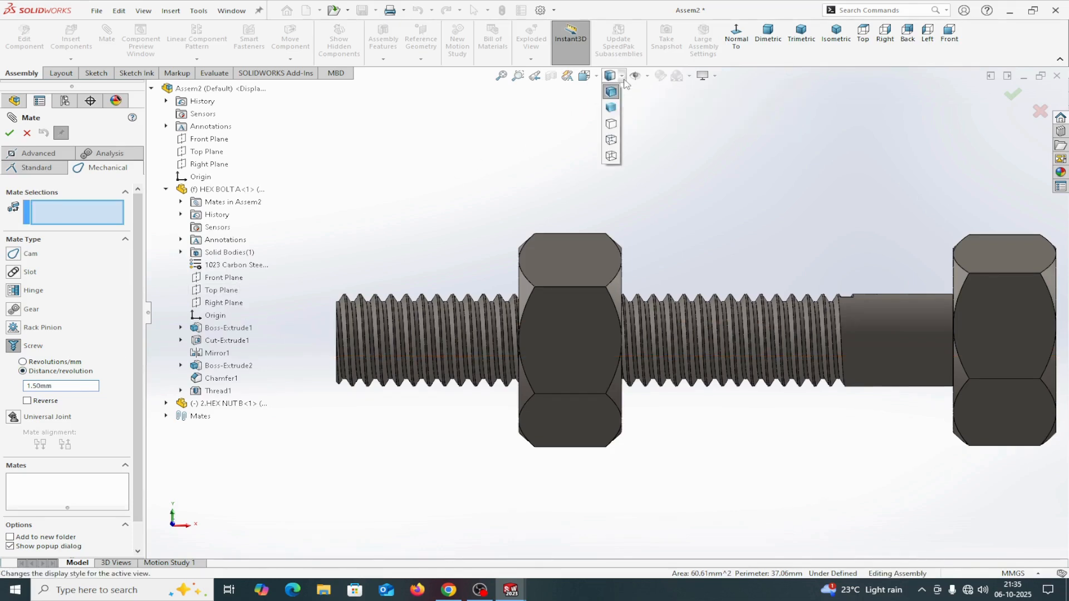
click(645, 78)
click(647, 78)
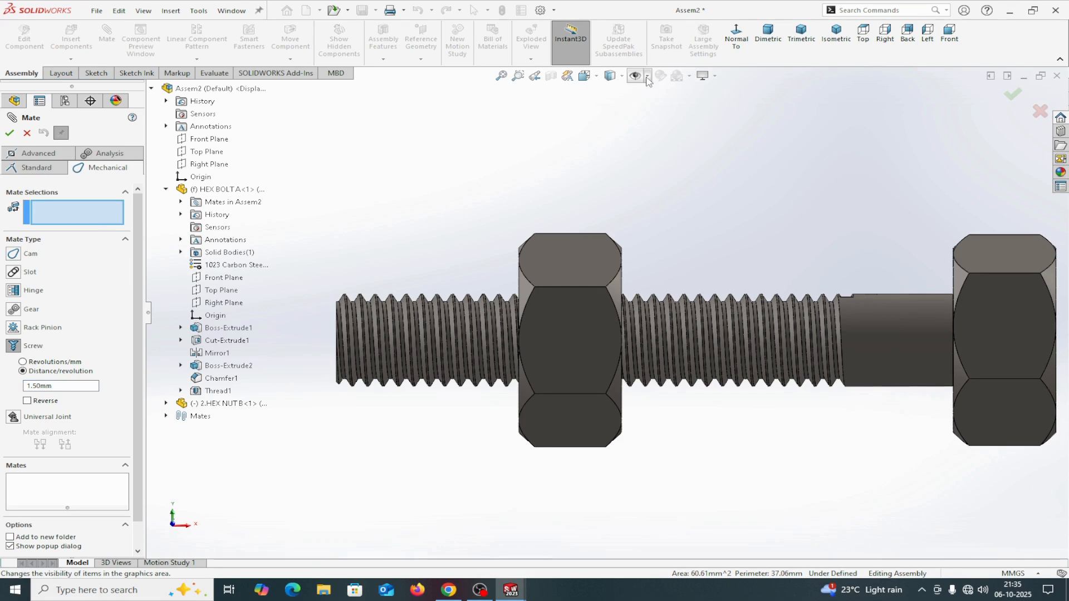
click(647, 78)
click(655, 108)
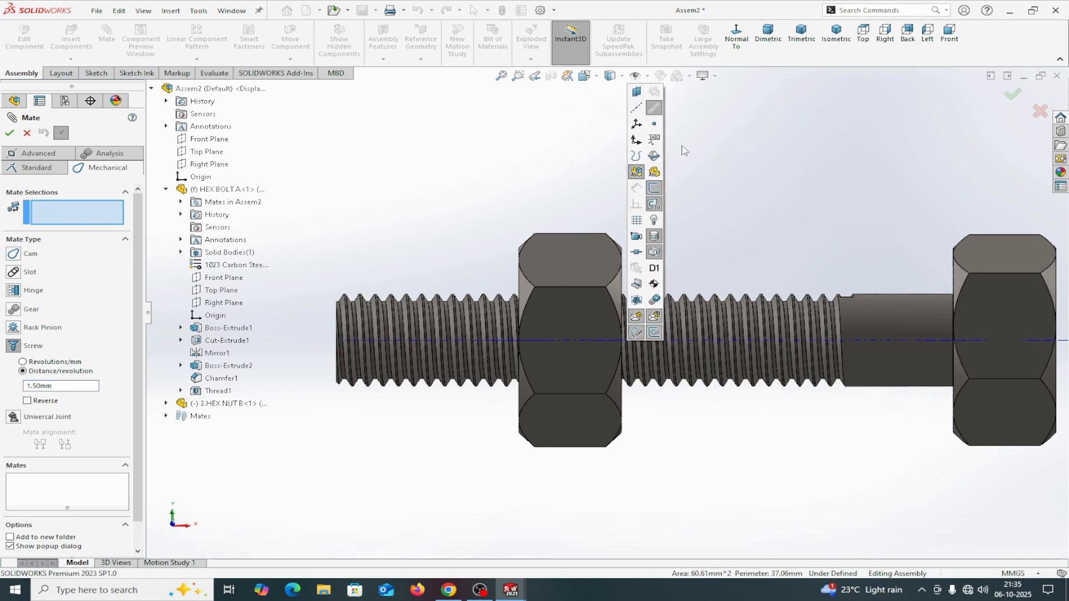
Pick the bolt's outer thread crest face and the circular chamfer edge on the nut's end face for the screw mate.
middle_drag(710, 176, 634, 205)
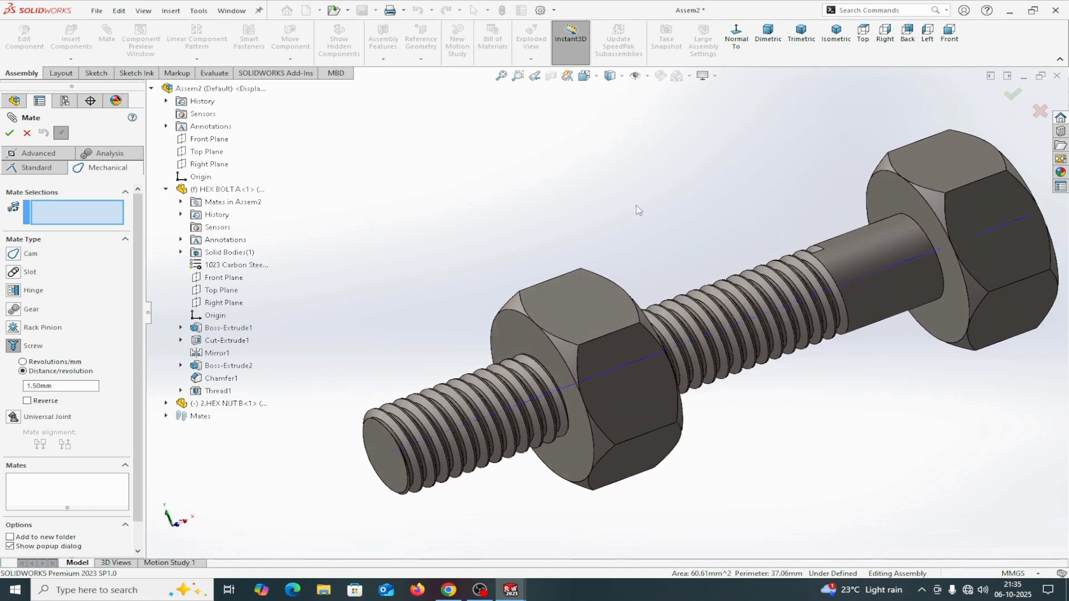
click(78, 215)
middle_drag(783, 483, 757, 465)
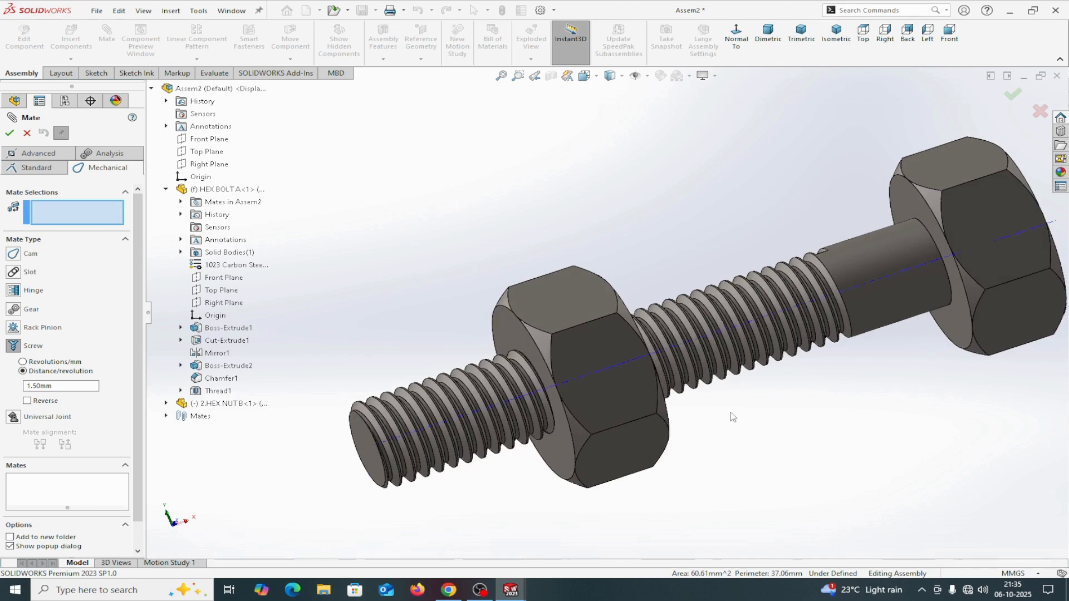
scroll(721, 401, down, 3)
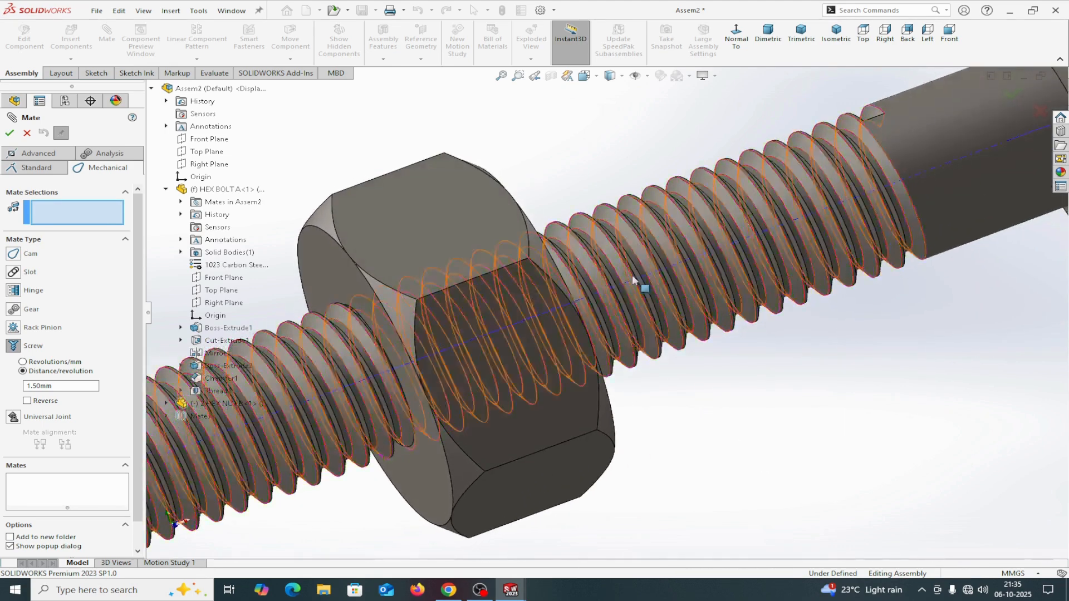
scroll(643, 295, down, 5)
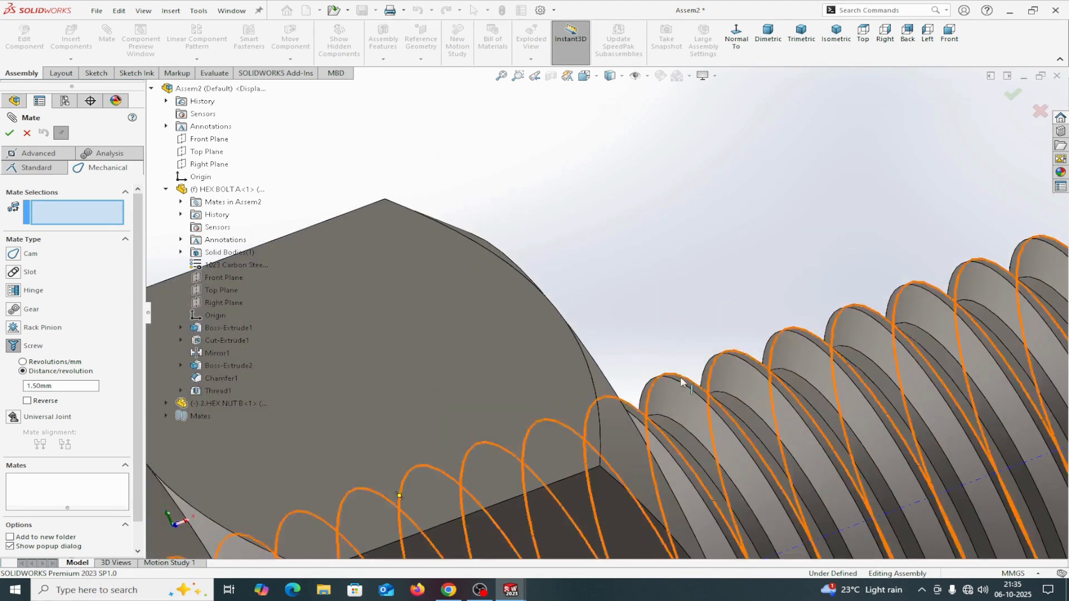
click(686, 384)
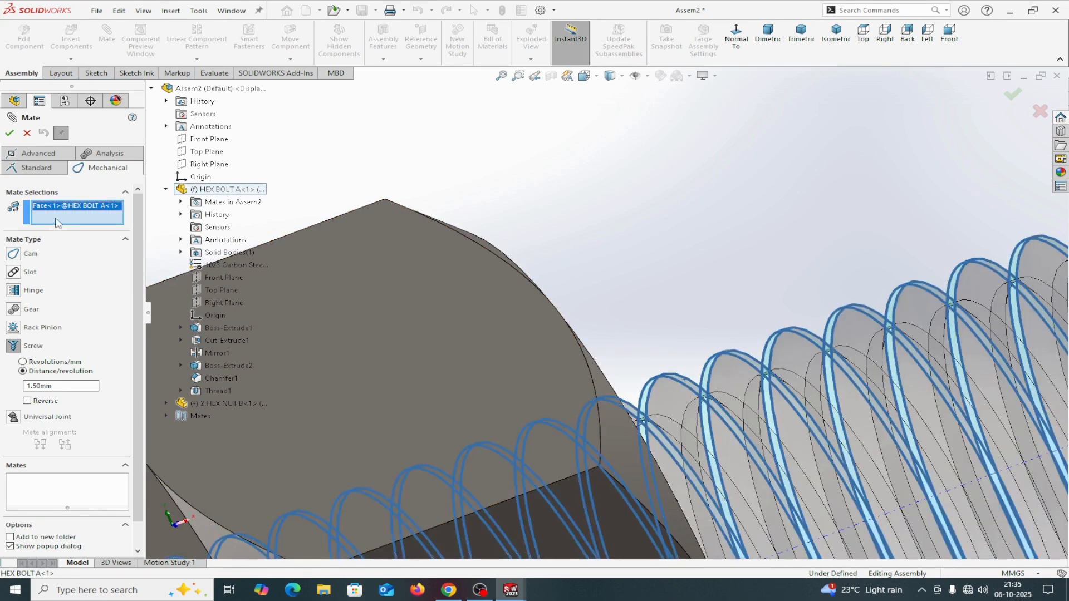
scroll(441, 239, up, 4)
scroll(452, 349, down, 3)
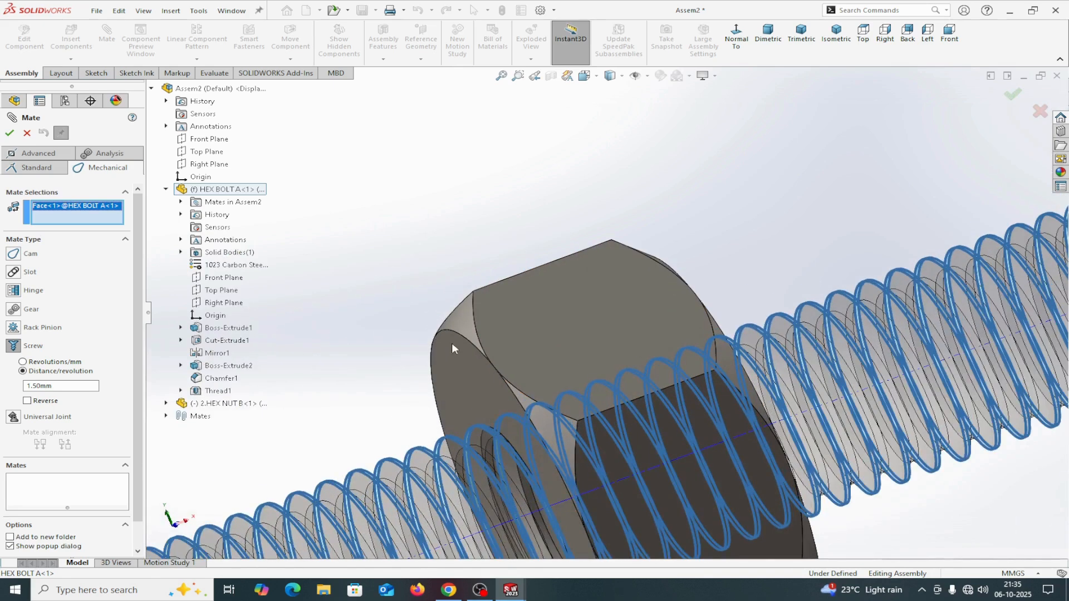
click(458, 336)
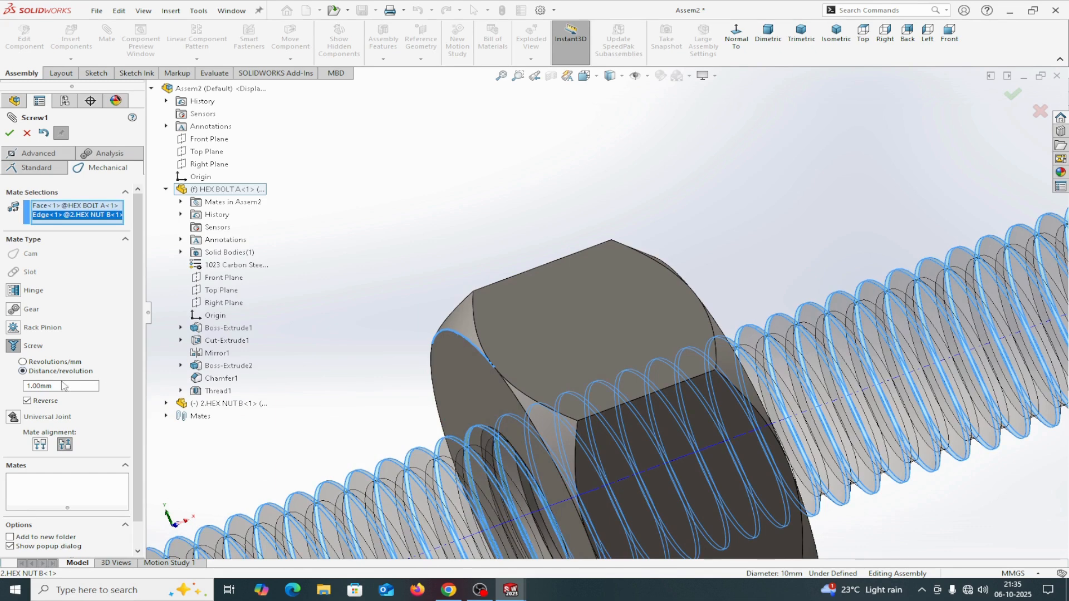
Set the screw mate to 1.50 mm per revolution, accept it, and hide the temporary axes.
drag(55, 385, 9, 385)
text(1)
key(f)
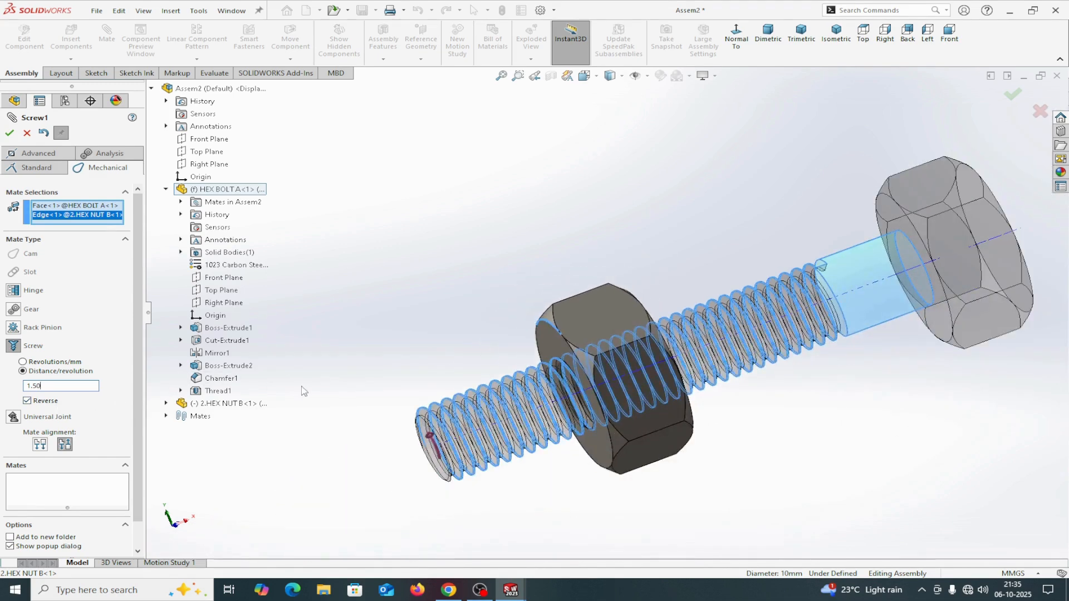
click(9, 133)
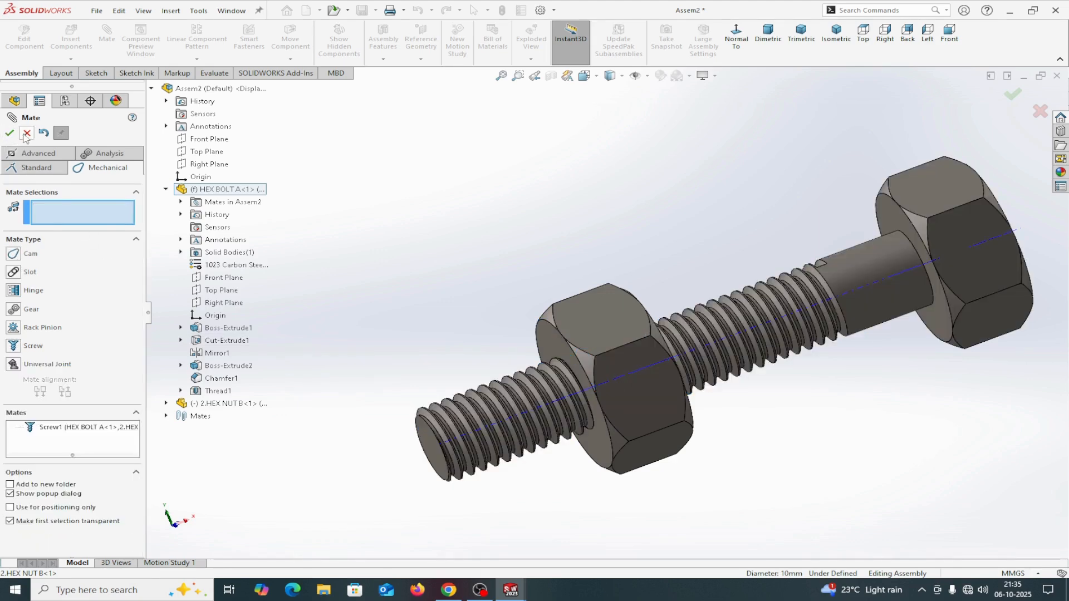
click(25, 134)
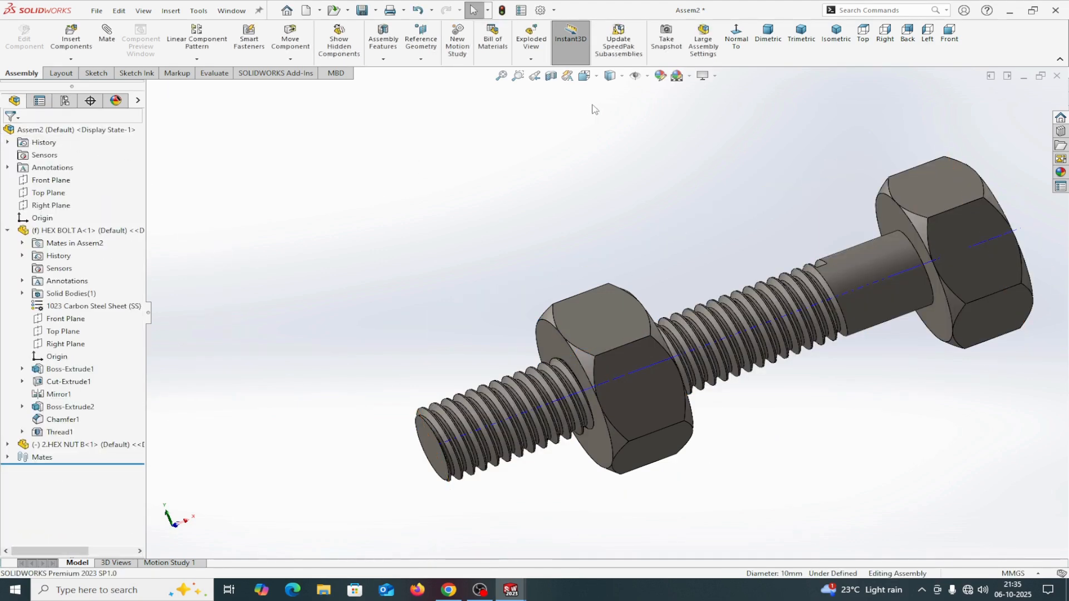
click(644, 75)
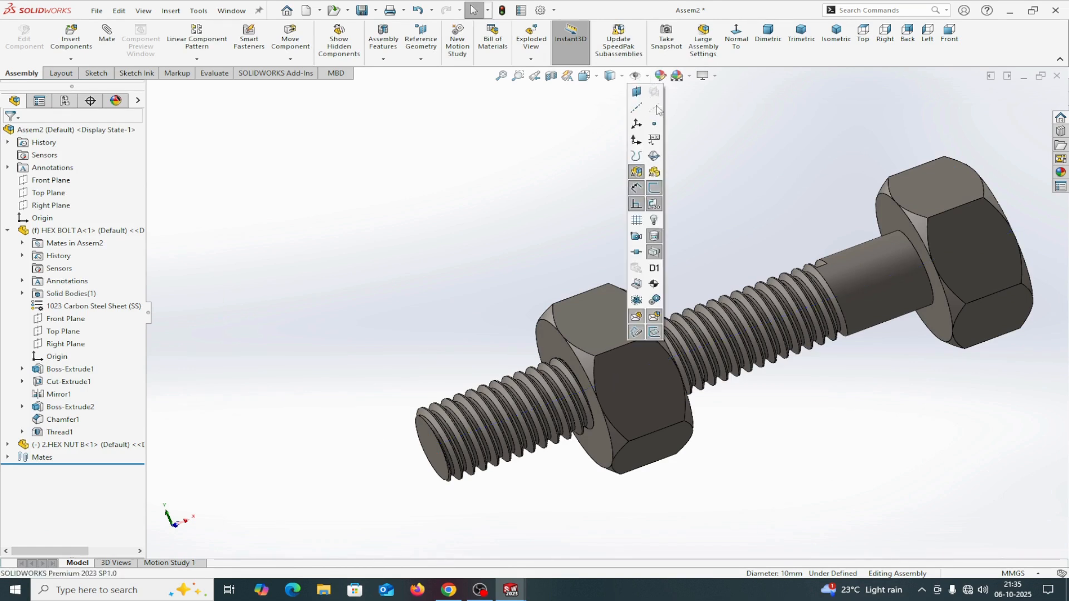
click(733, 161)
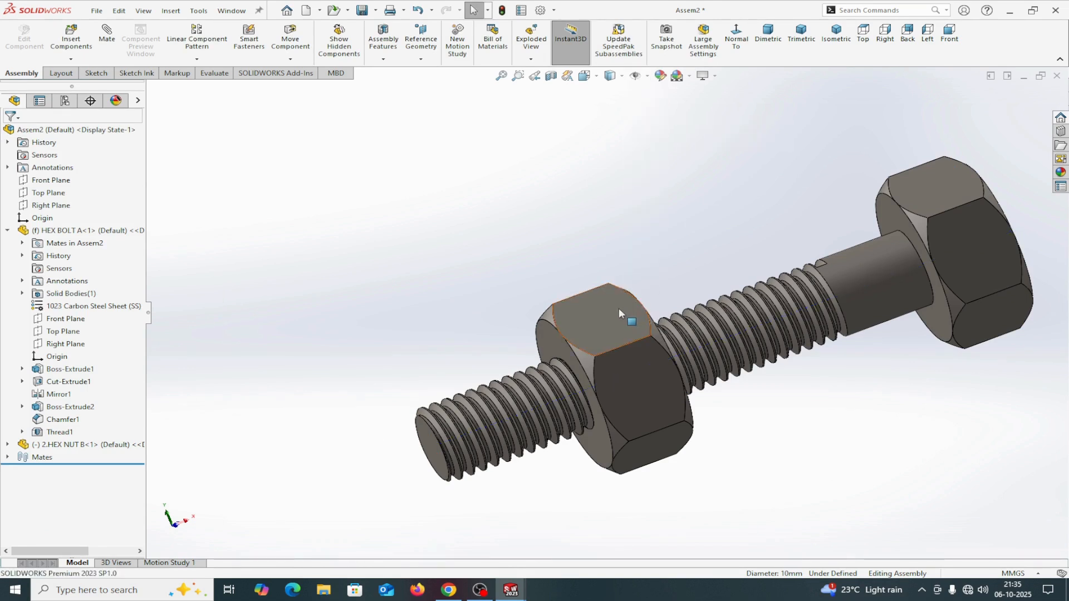
Turn the nut back and forth along the bolt's thread to test the screw motion.
drag(619, 314, 664, 366)
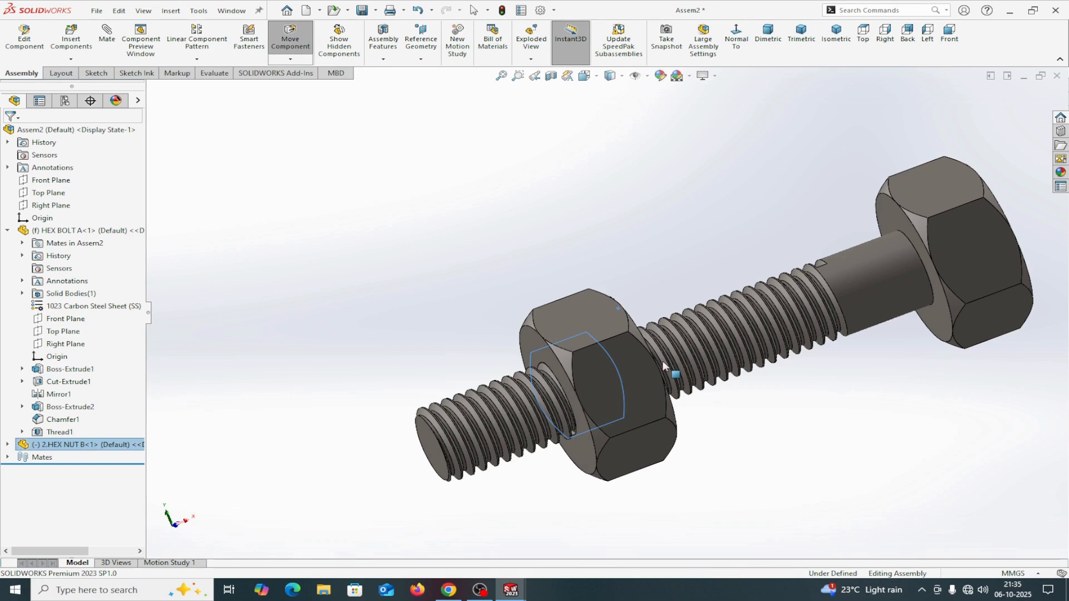
drag(663, 366, 879, 459)
key(Escape)
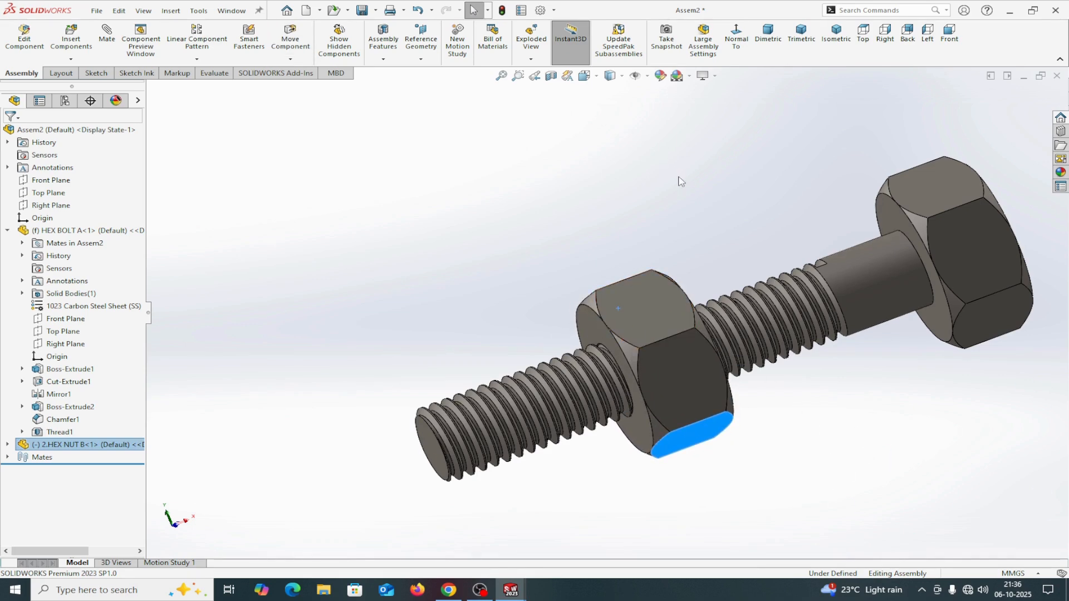
Start an advanced limit distance mate with cleared selections, a 10 mm minimum and a 60 mm maximum.
click(112, 36)
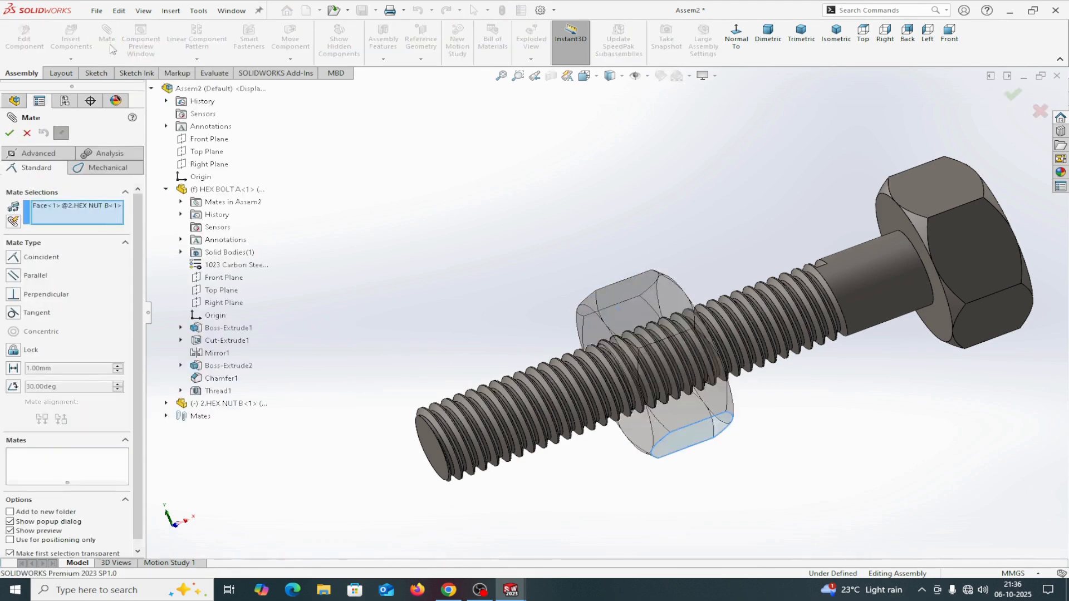
right_click(78, 207)
click(99, 216)
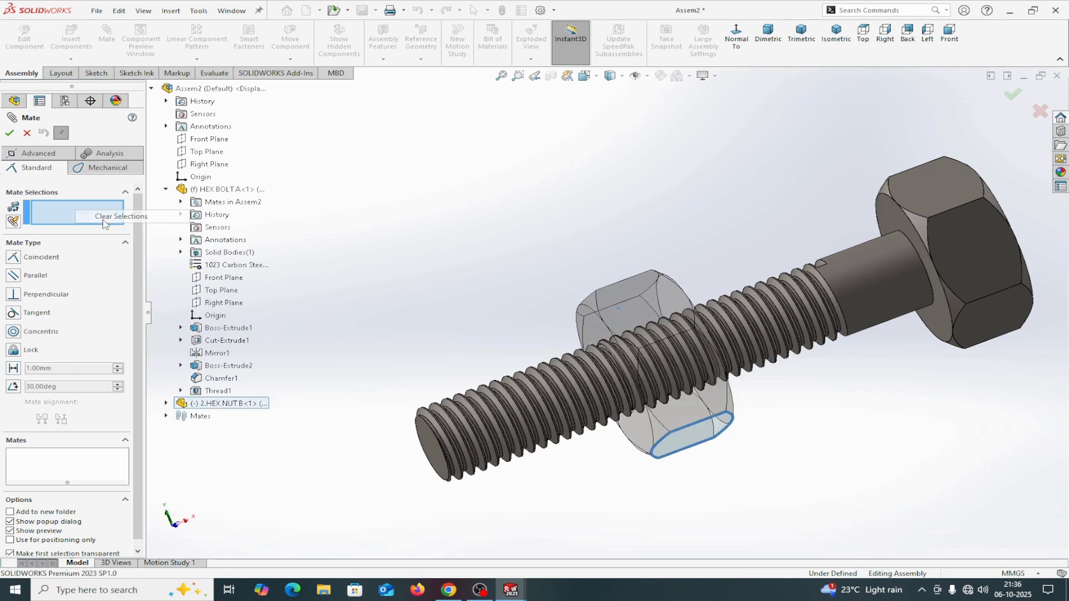
click(36, 153)
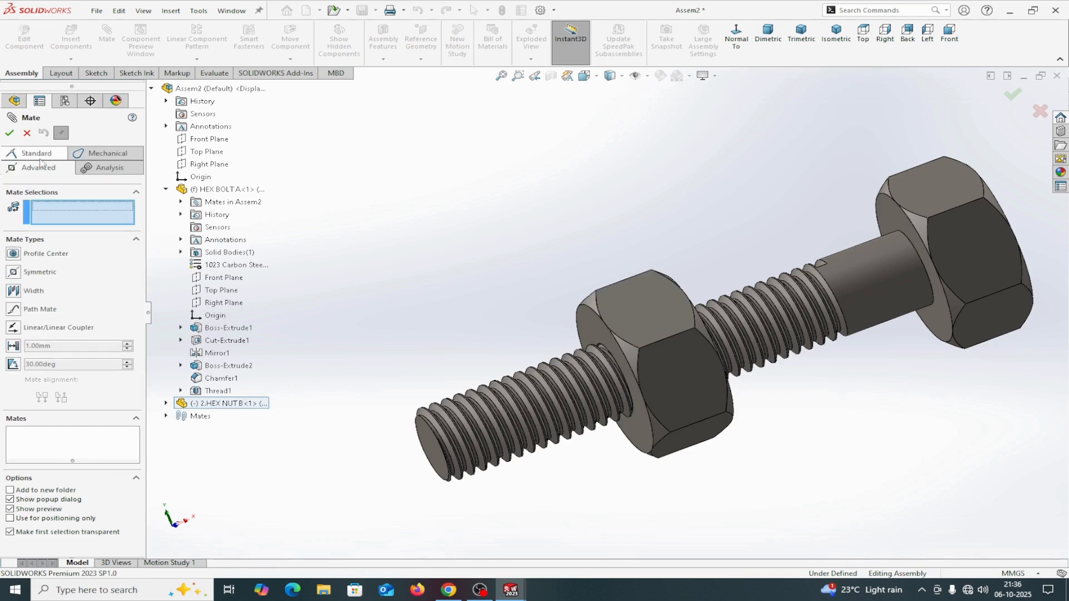
click(17, 347)
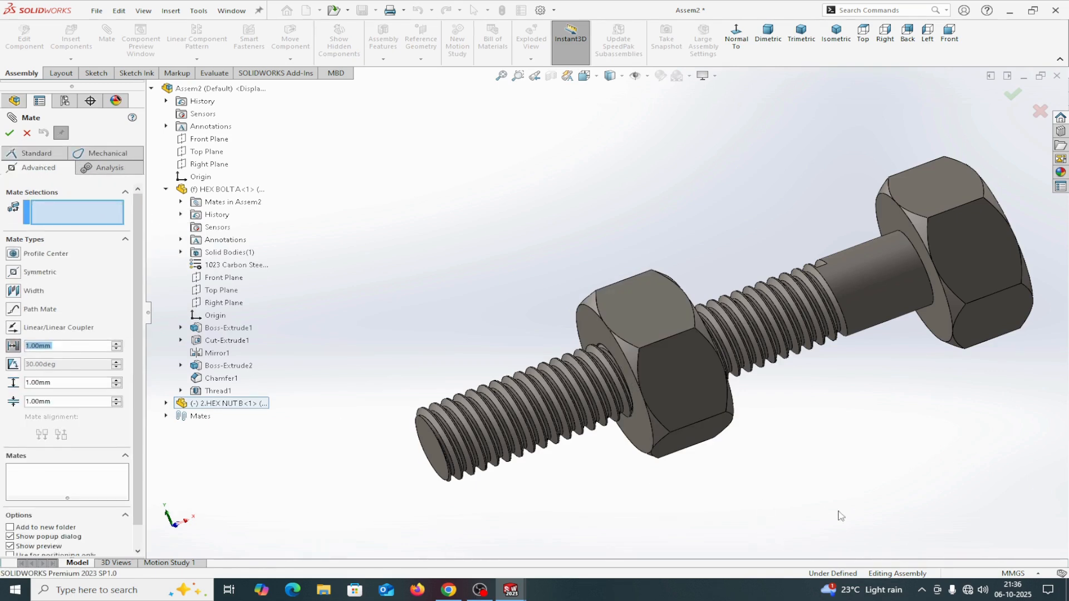
middle_drag(840, 513, 794, 508)
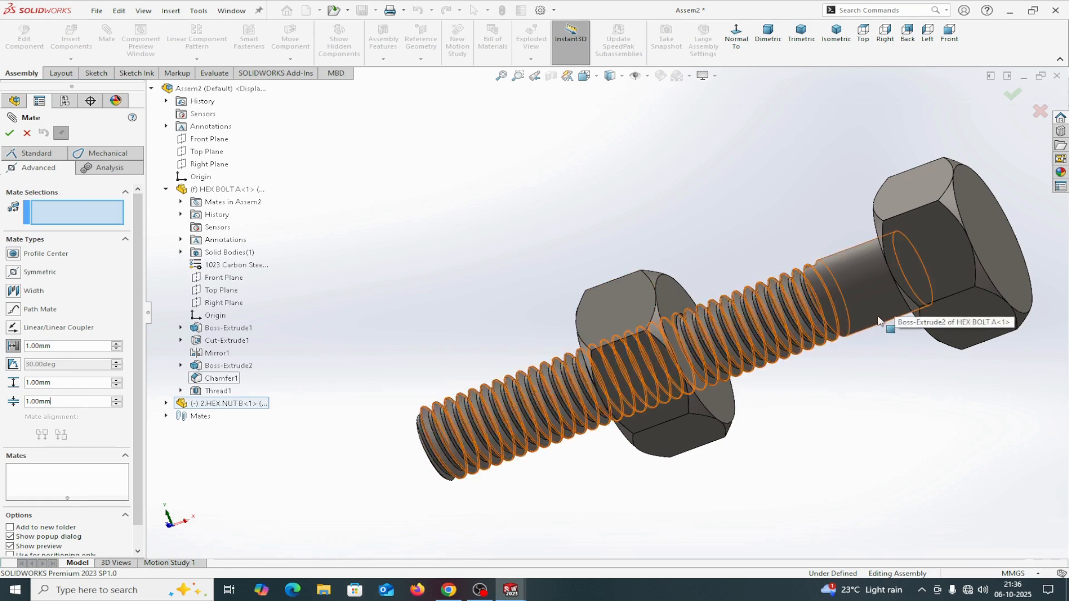
middle_drag(881, 353, 867, 338)
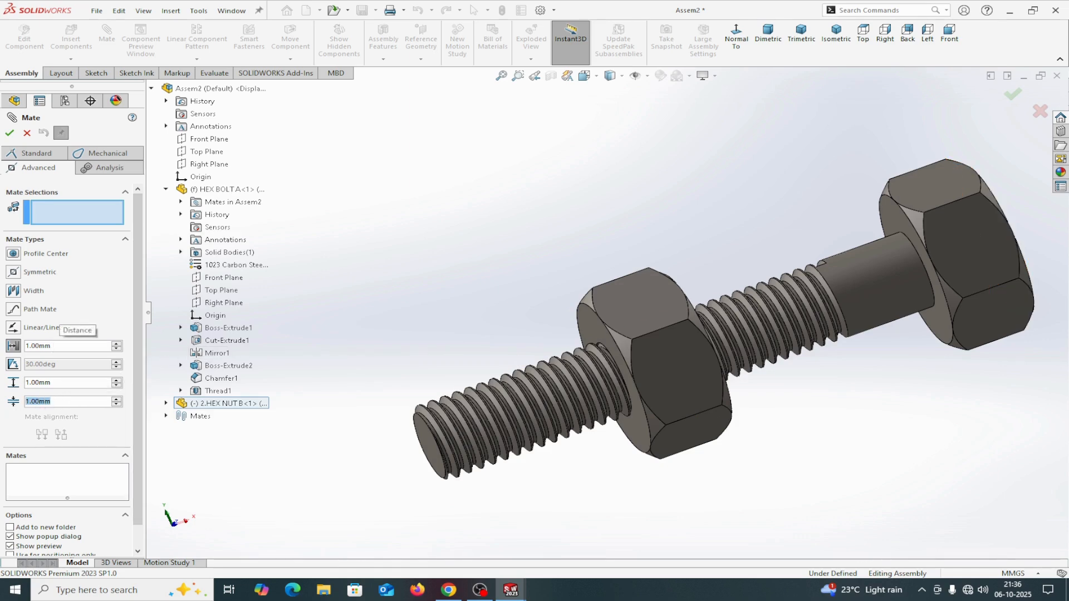
text(10)
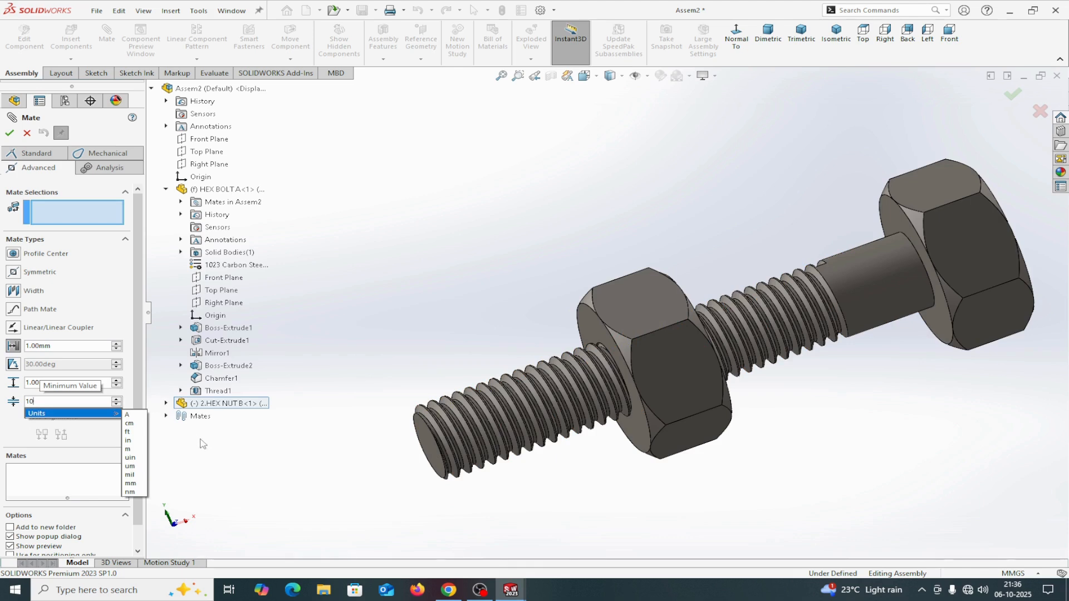
key(Return)
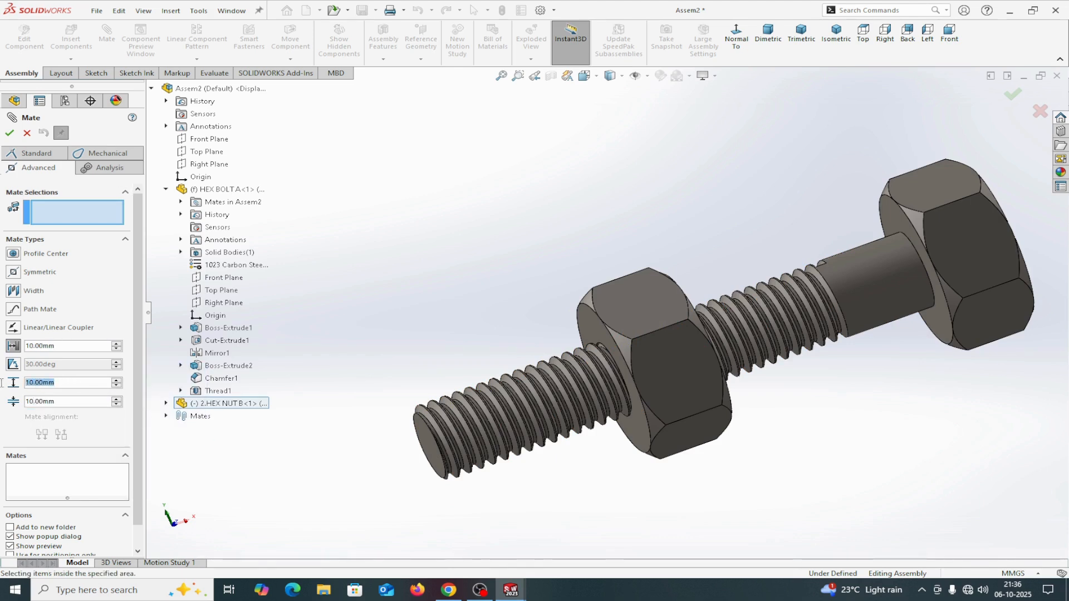
text(60)
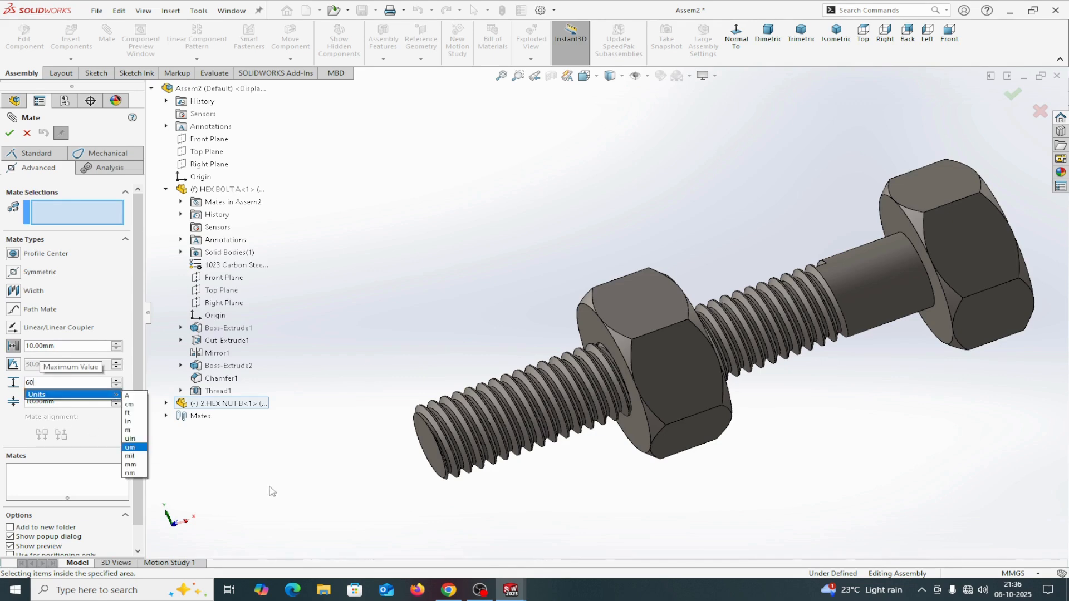
key(Return)
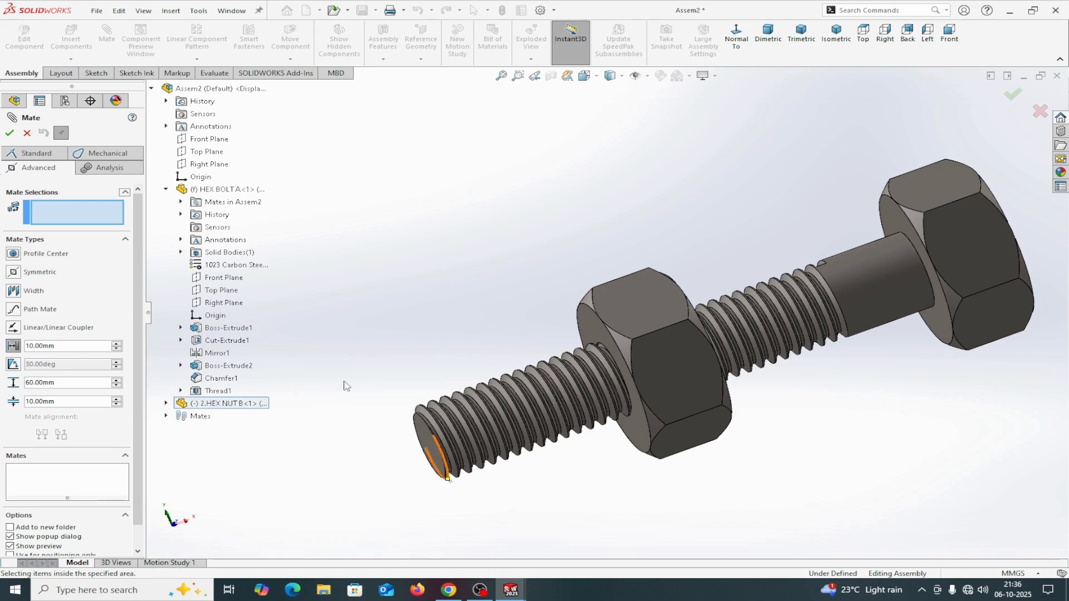
Apply the limit distance mate between the bolt head's underside face and the nut's facing end face, and finish mating.
middle_drag(744, 518, 820, 473)
click(936, 323)
click(735, 406)
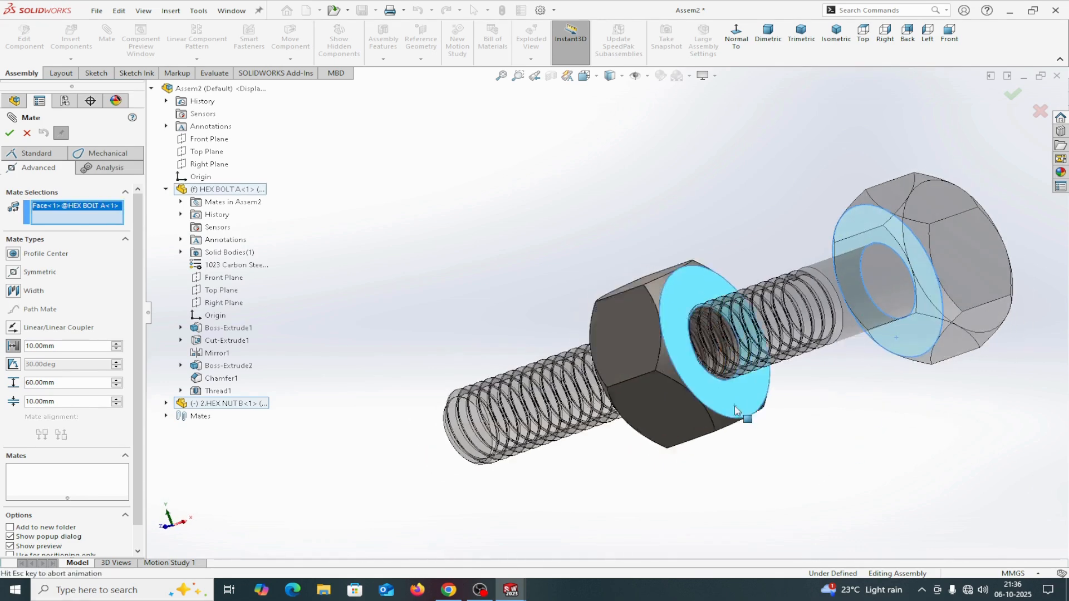
middle_drag(886, 494, 946, 442)
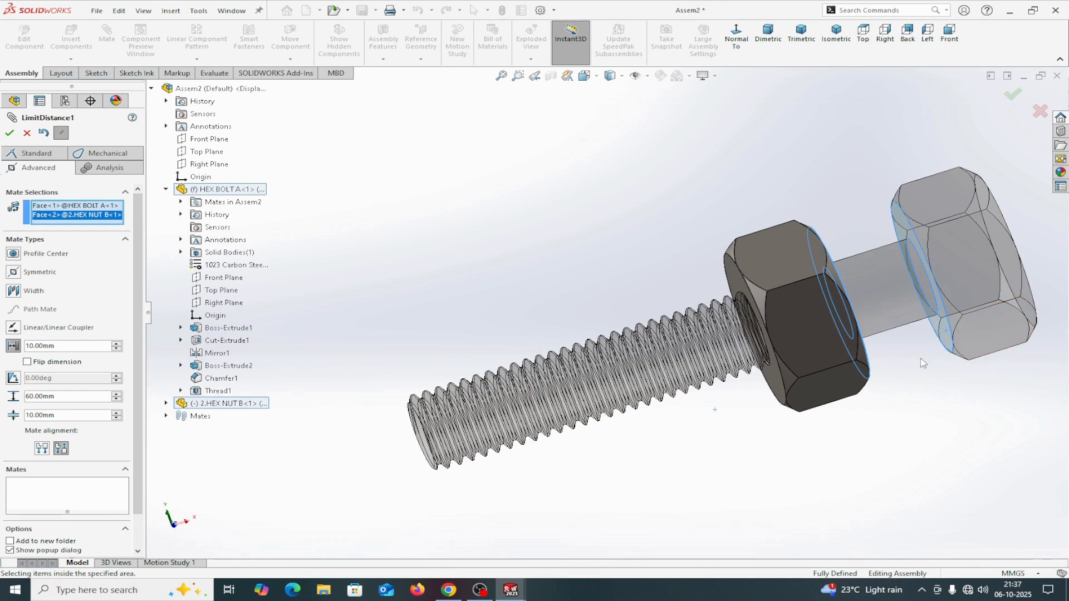
click(9, 134)
click(25, 133)
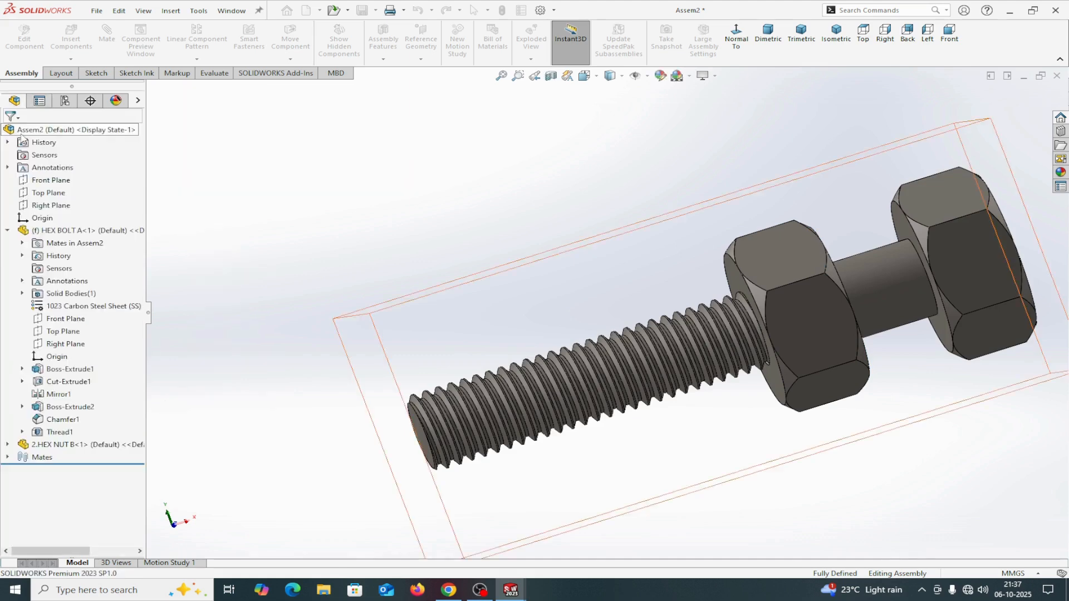
Turn the nut along the bolt's thread to test its motion within the distance limits.
scroll(582, 463, down, 2)
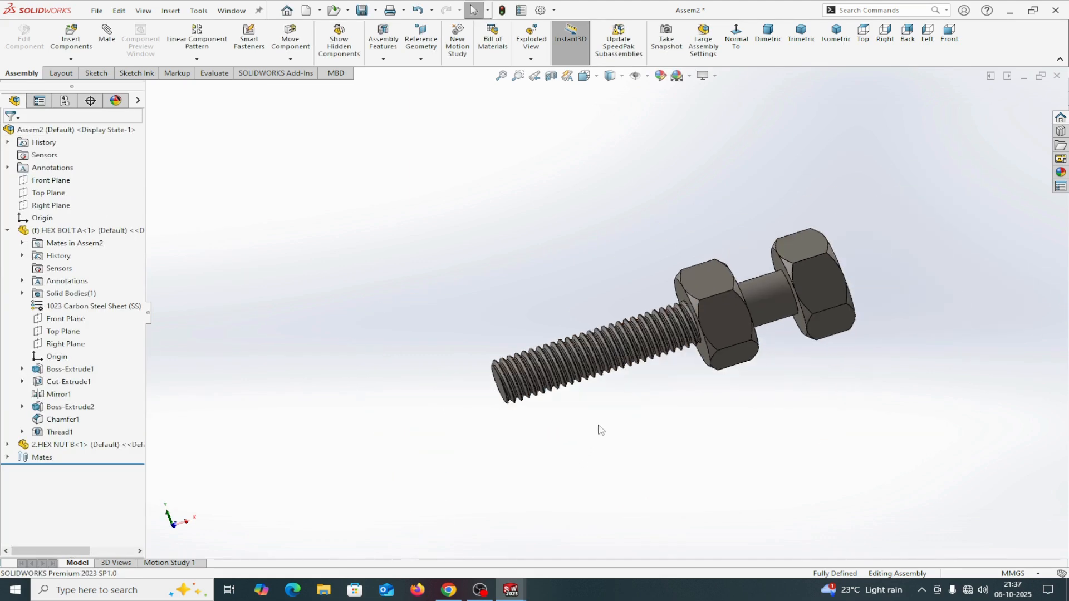
drag(690, 272, 717, 477)
key(Escape)
middle_drag(718, 476, 742, 432)
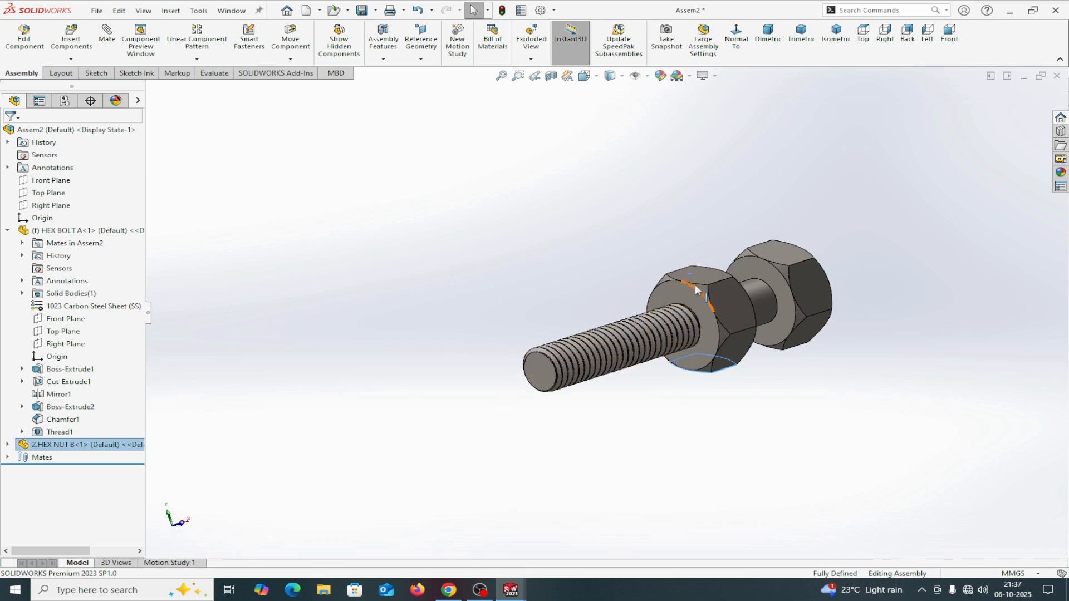
drag(700, 276, 579, 457)
key(Escape)
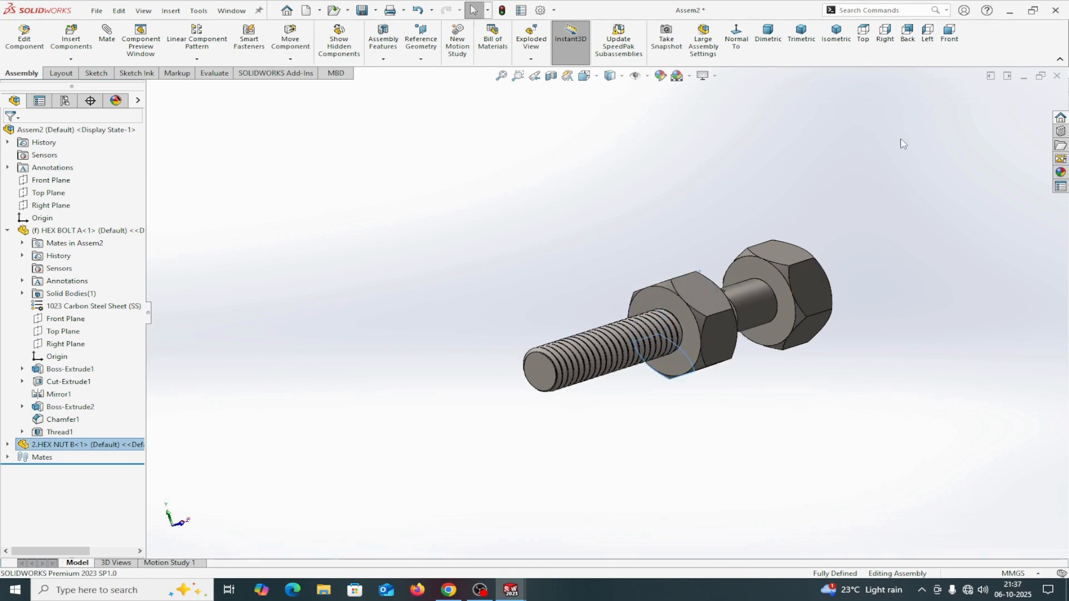
Open Motion Study 1, extend its animation to 22 seconds, and accept the motion study properties.
right_click(861, 62)
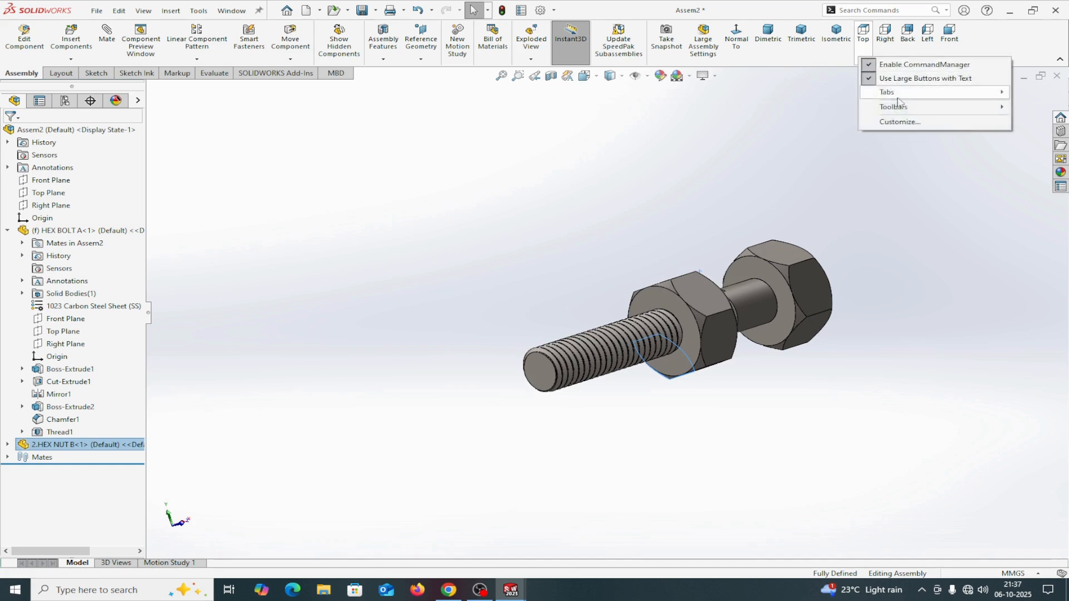
mouse_move(902, 111)
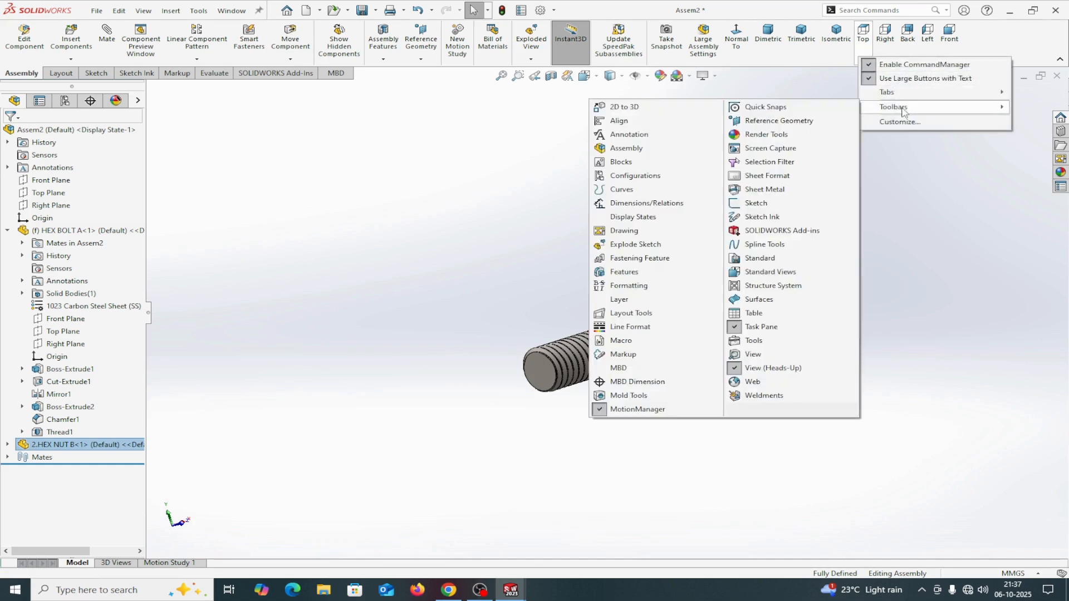
click(623, 412)
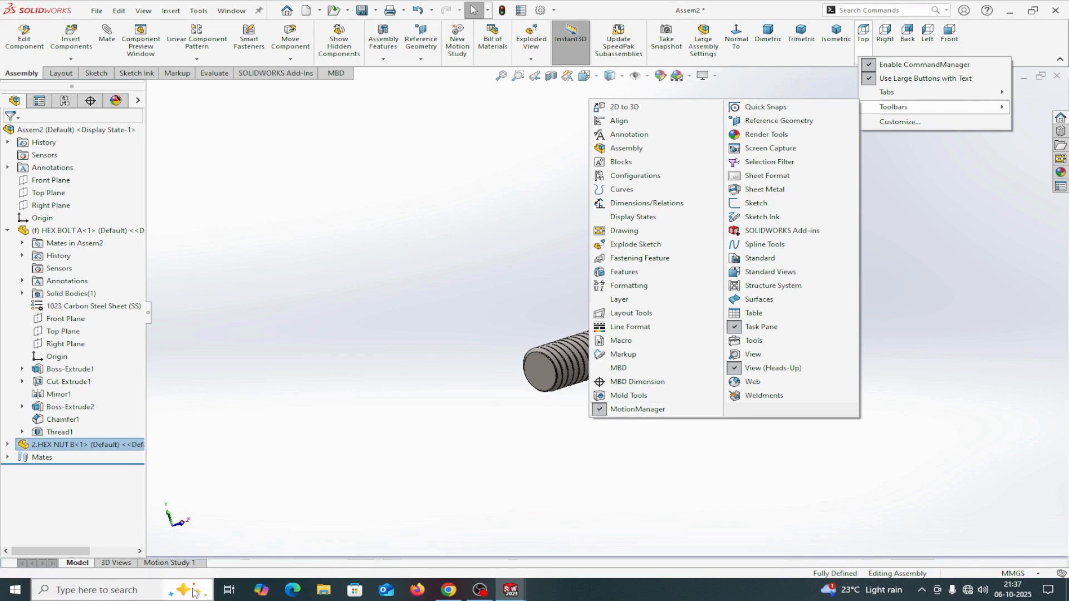
click(170, 563)
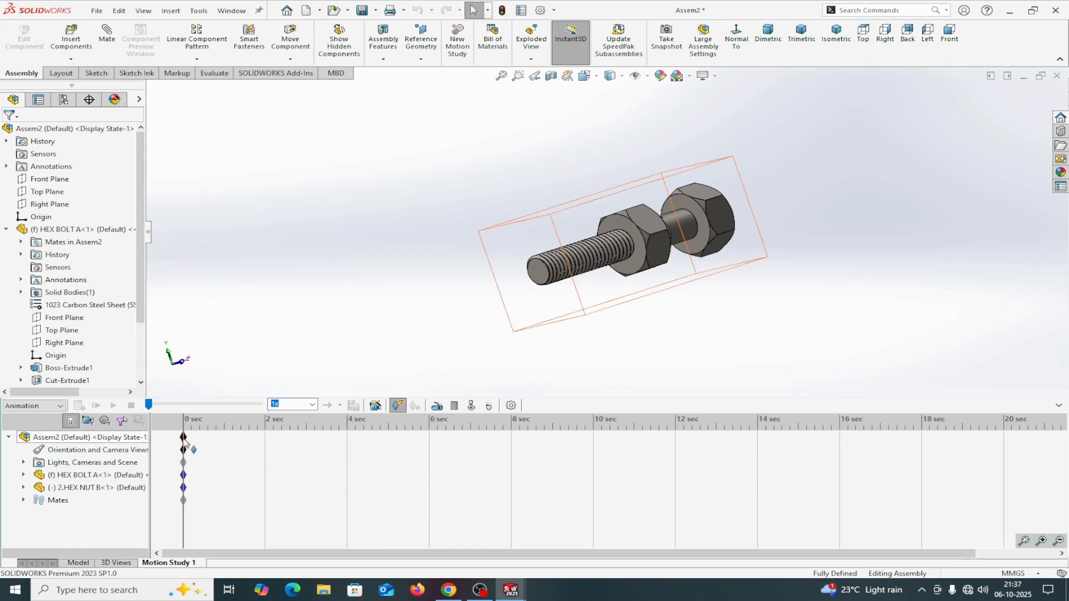
drag(186, 441, 295, 446)
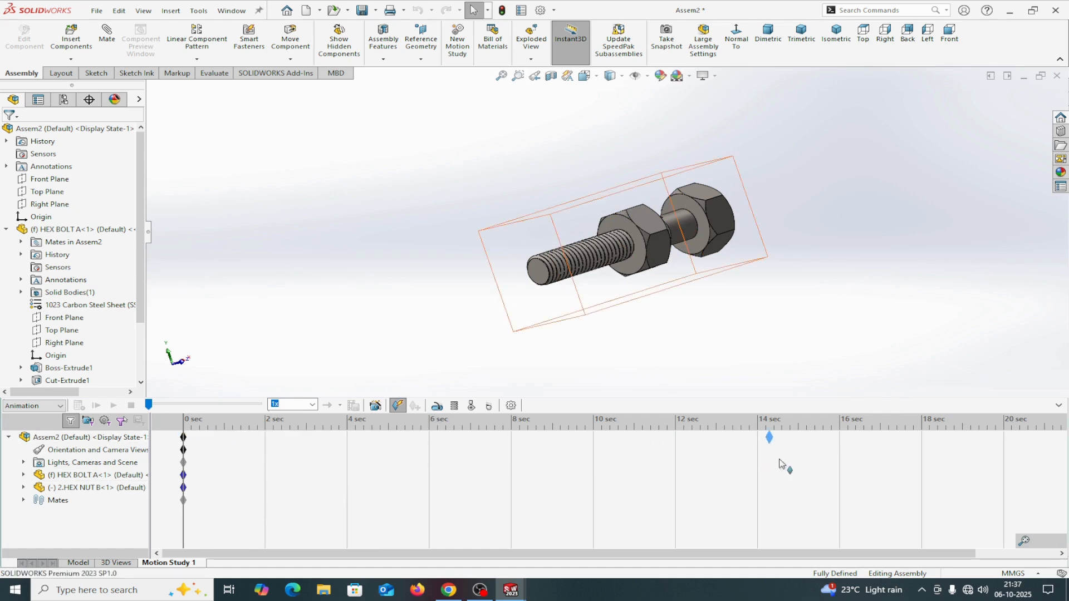
drag(1030, 459, 1052, 453)
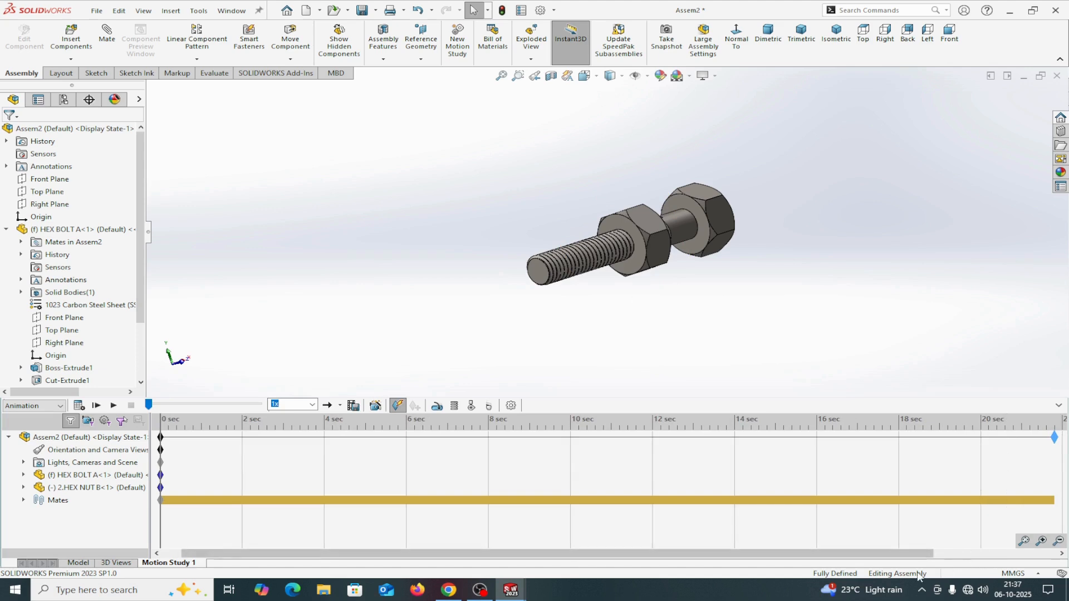
drag(851, 555, 890, 555)
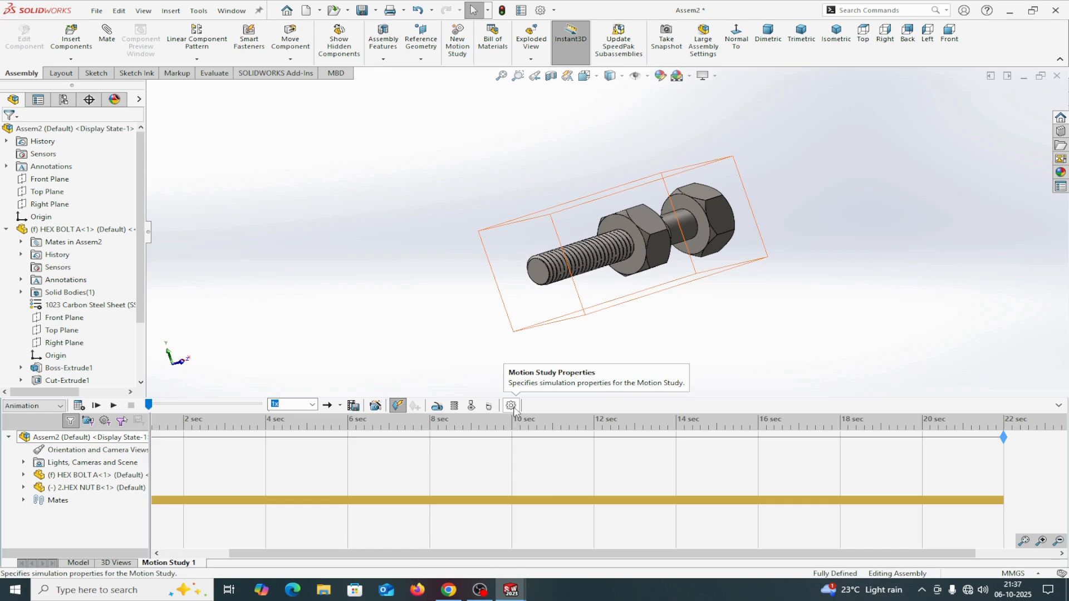
click(511, 406)
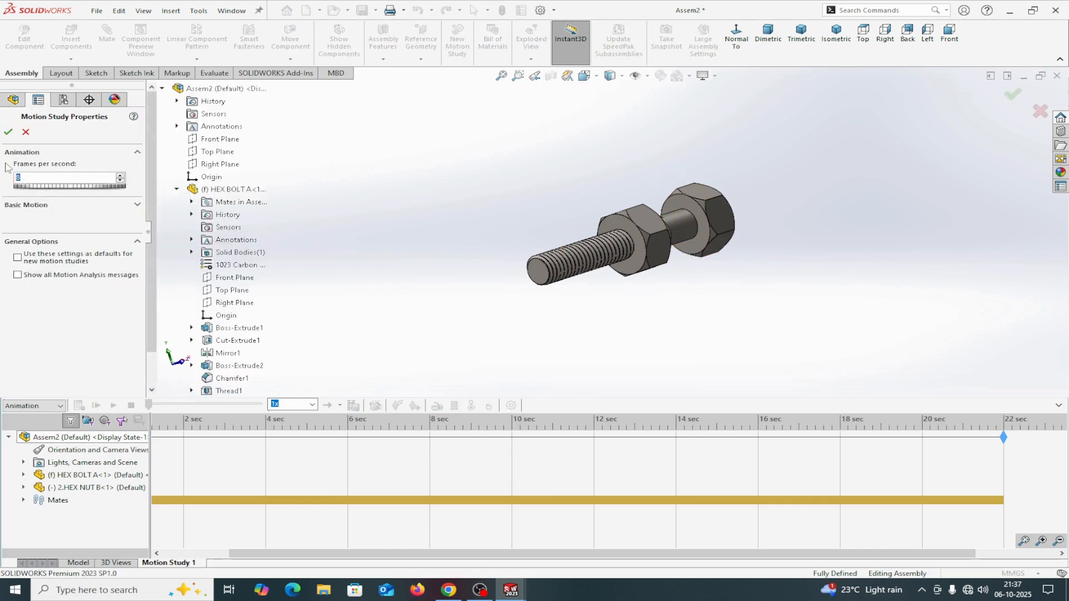
click(9, 132)
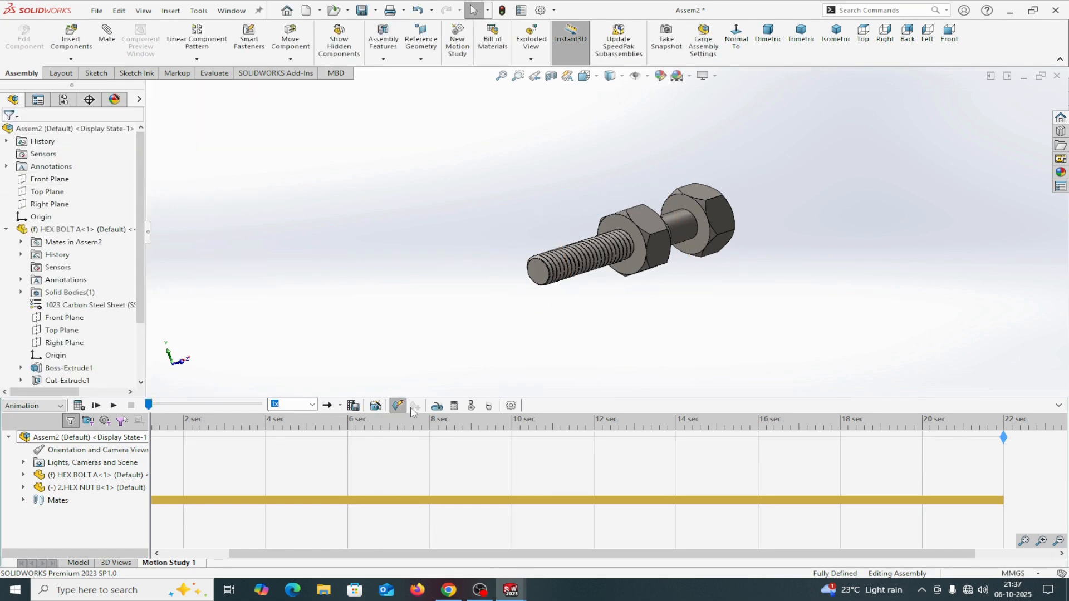
Add a rotary motor on the nut's curved chamfer edge with a constant speed of 50 RPM.
click(438, 406)
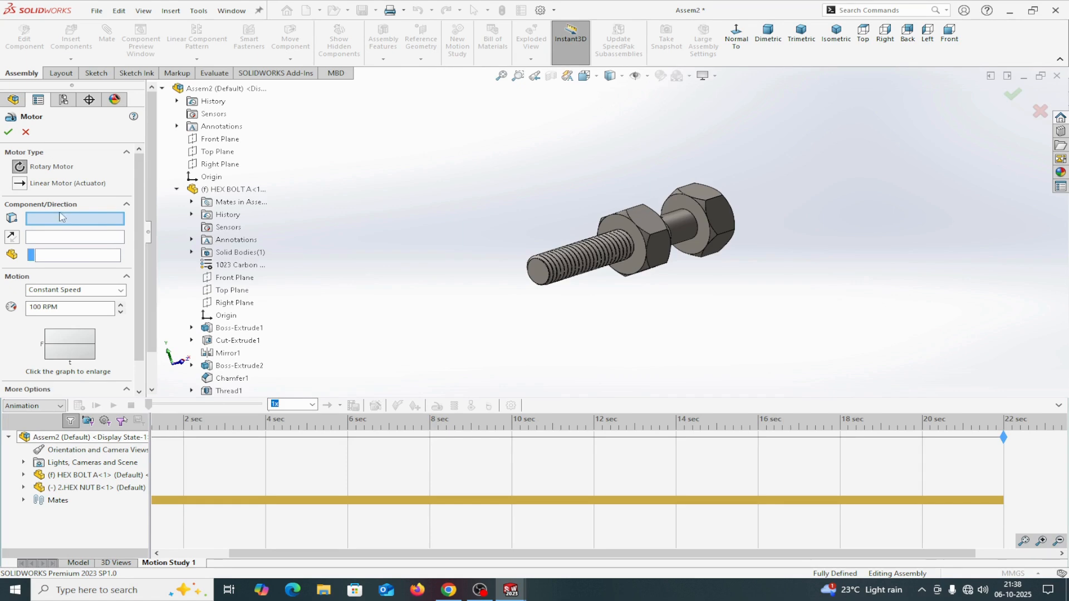
scroll(612, 274, down, 5)
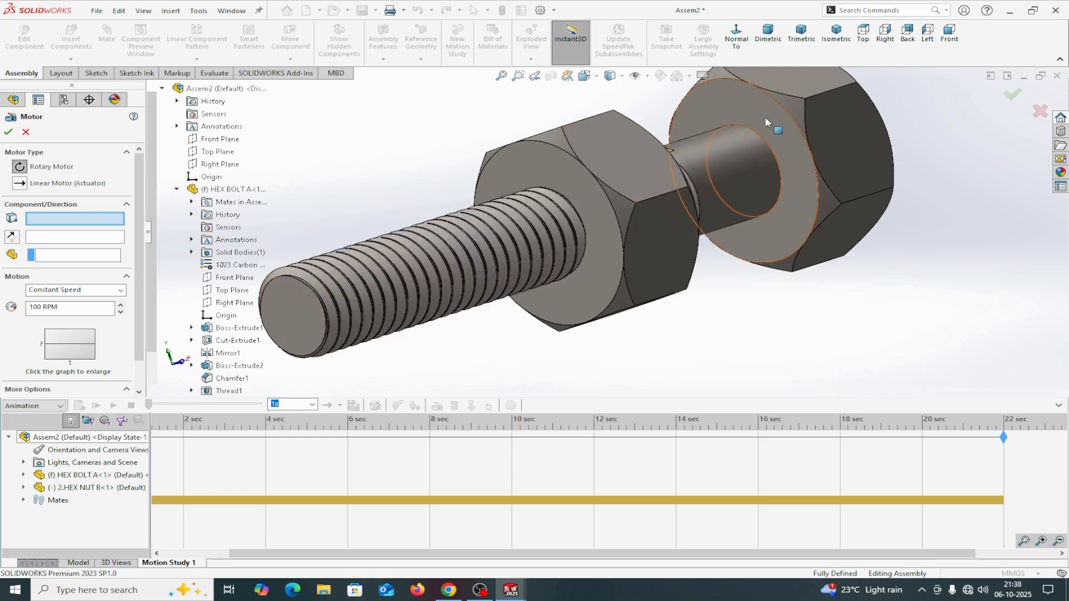
click(557, 153)
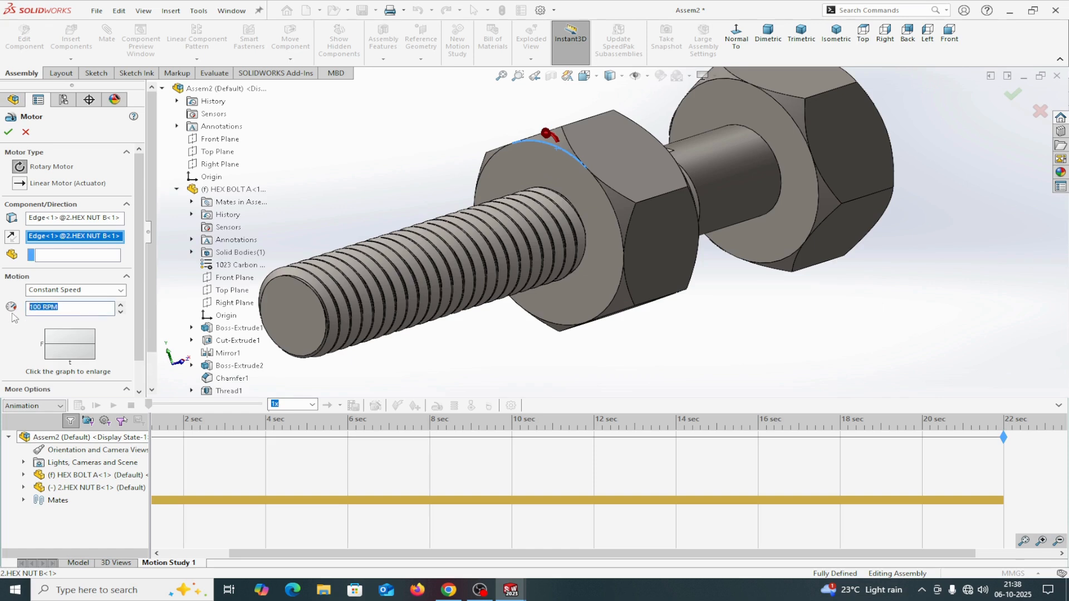
text(5)
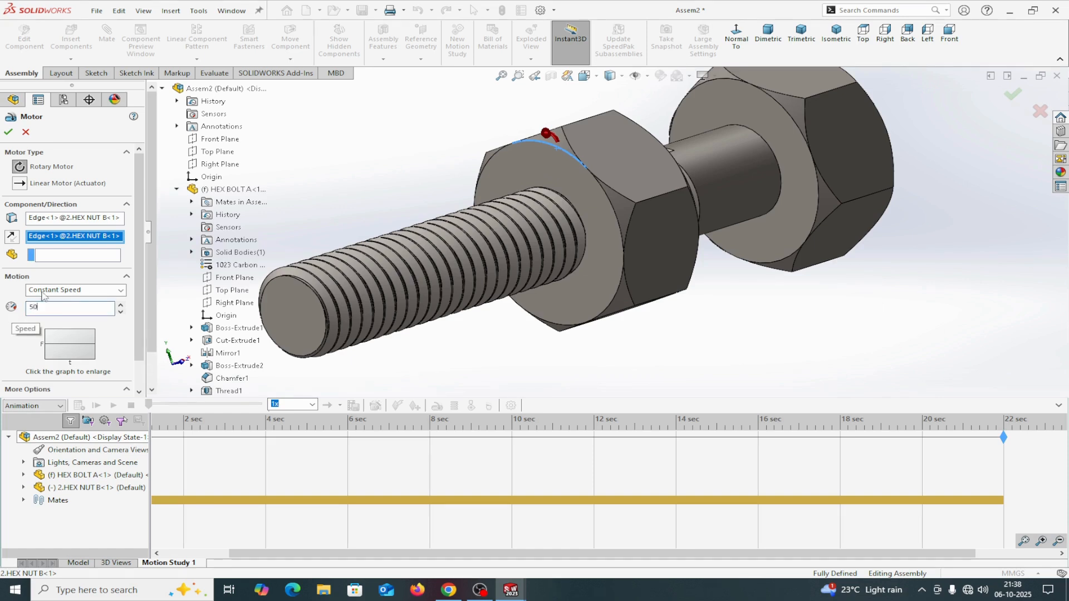
click(8, 132)
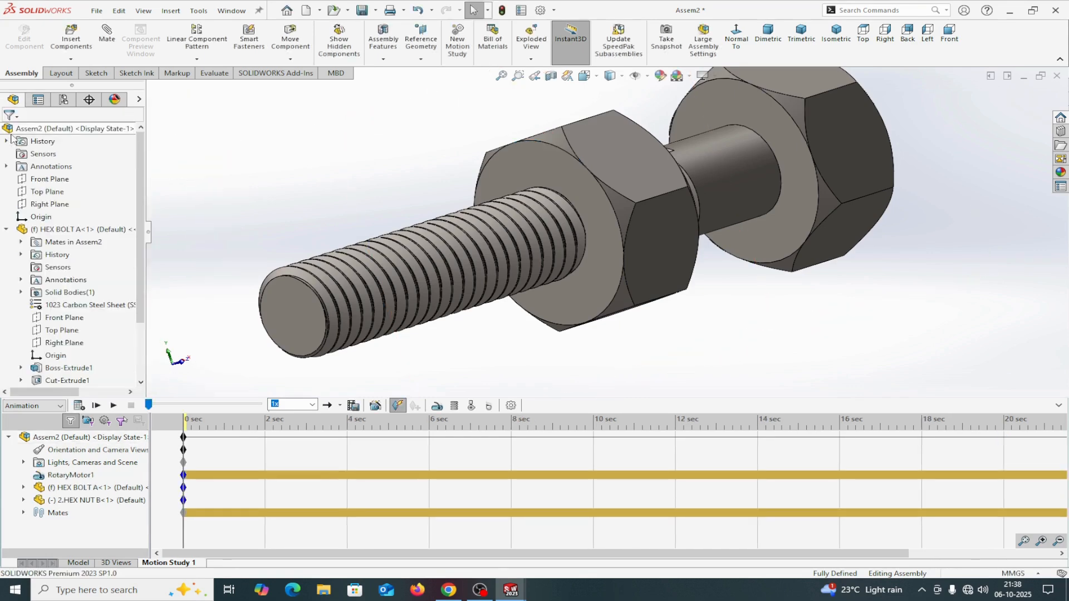
Calculate the motion study with the animation extended to 24 seconds, and play it back.
click(80, 408)
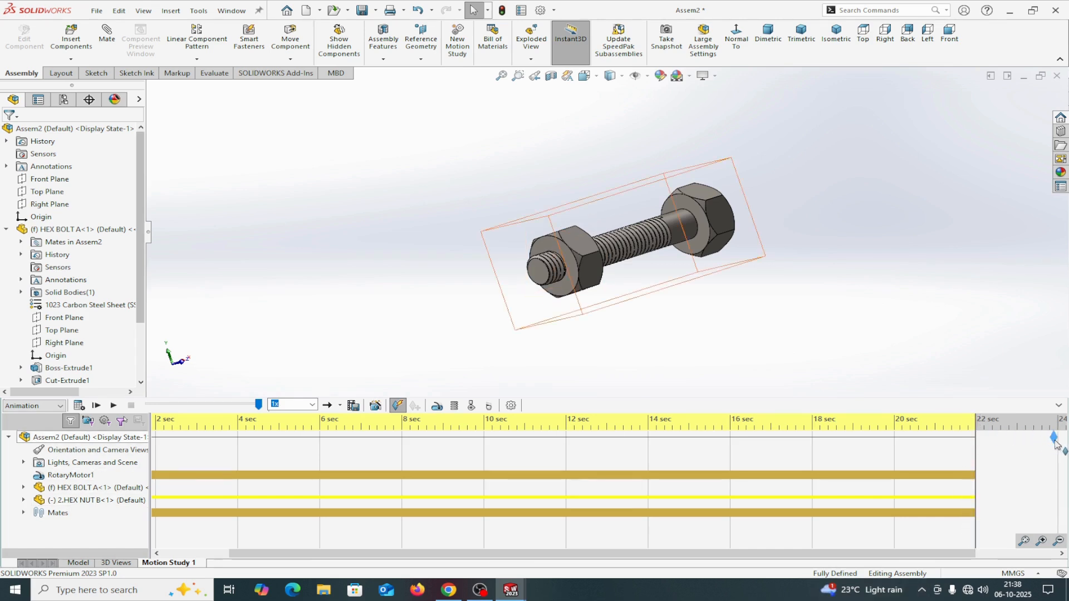
drag(1059, 440, 1059, 440)
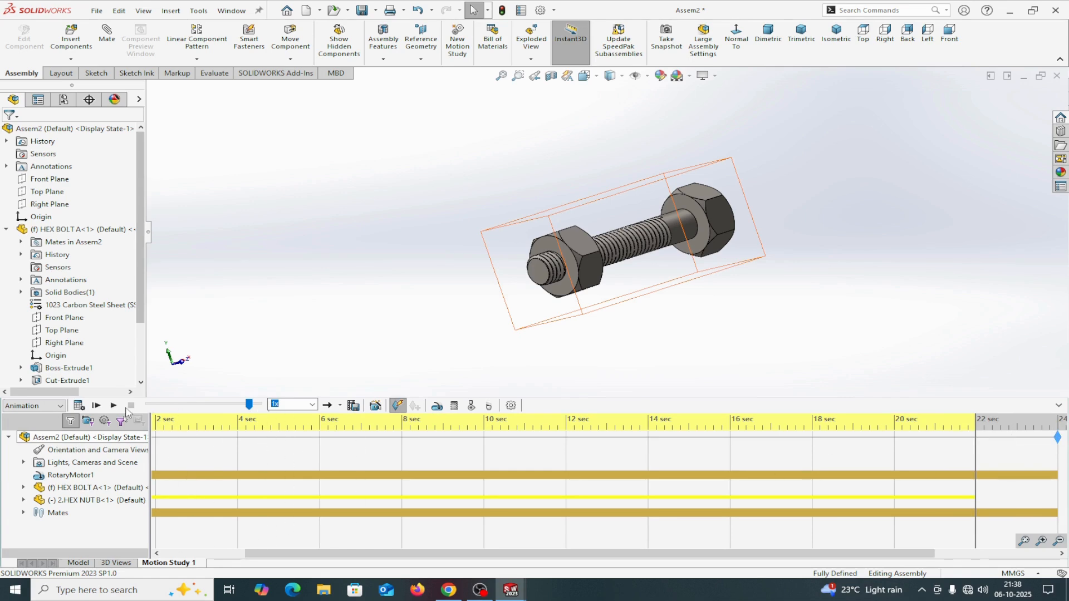
click(78, 406)
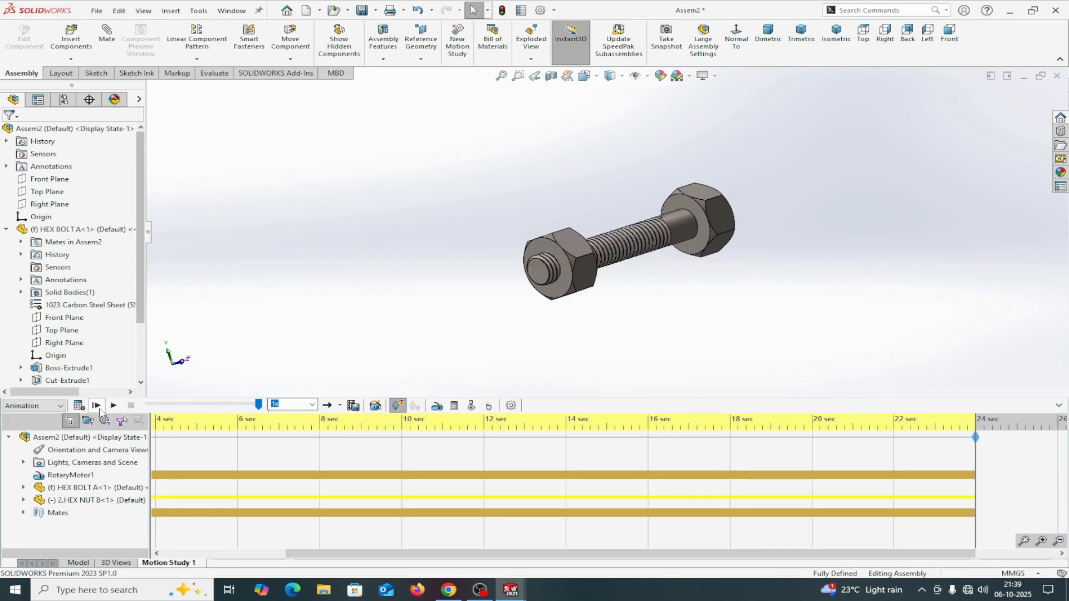
click(113, 407)
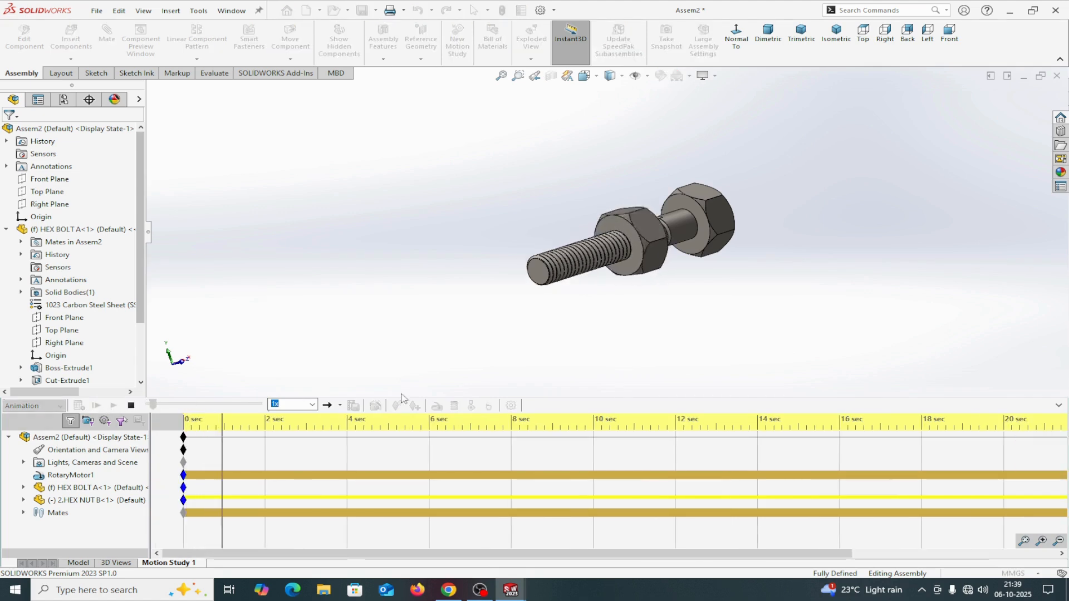